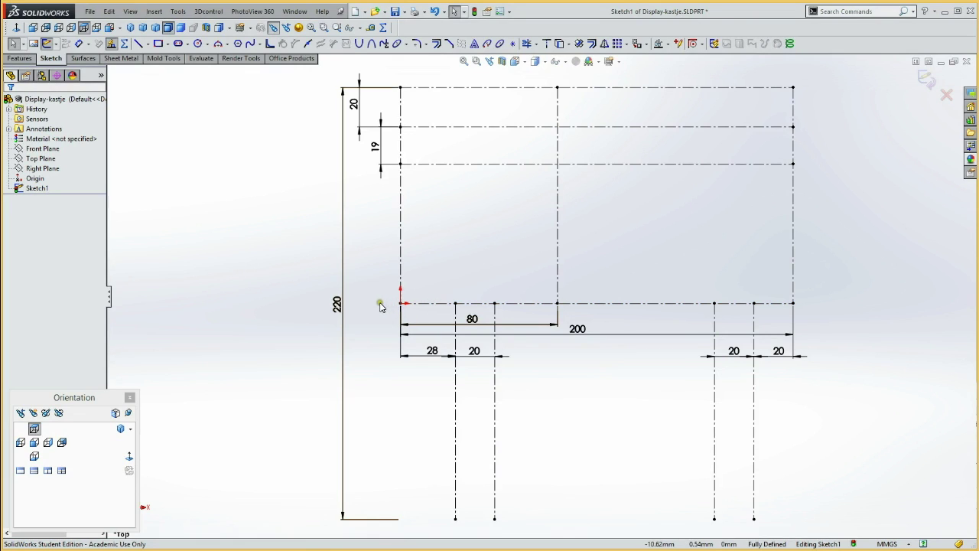
Draw a spline from the origin, through a point near the box's upper left, to the 200 baseline's right end
left_click(440, 269)
key("s")
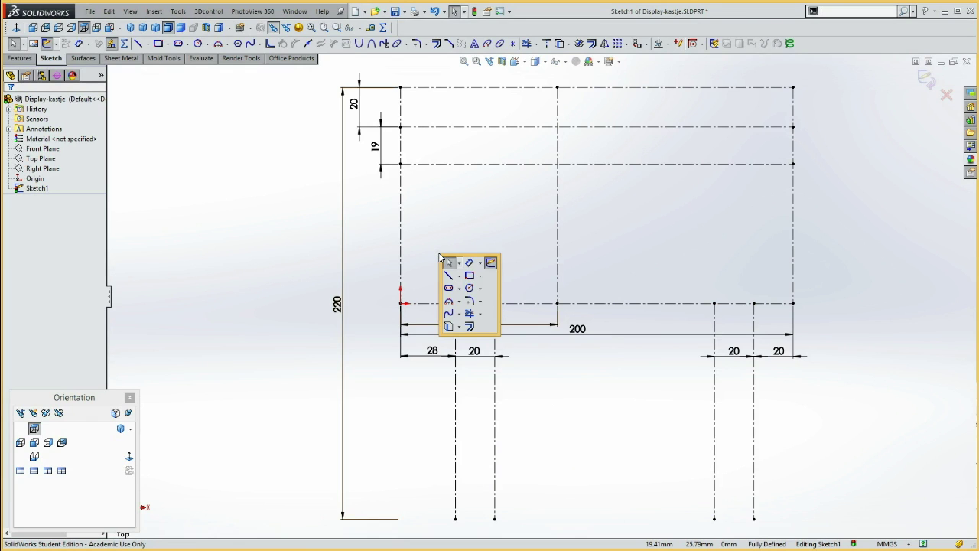
left_click(448, 314)
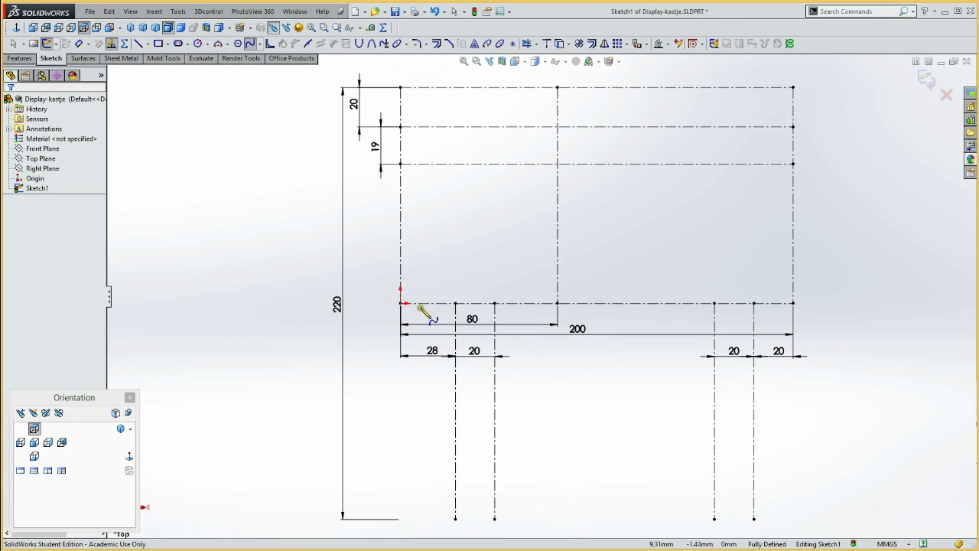
left_click(399, 303)
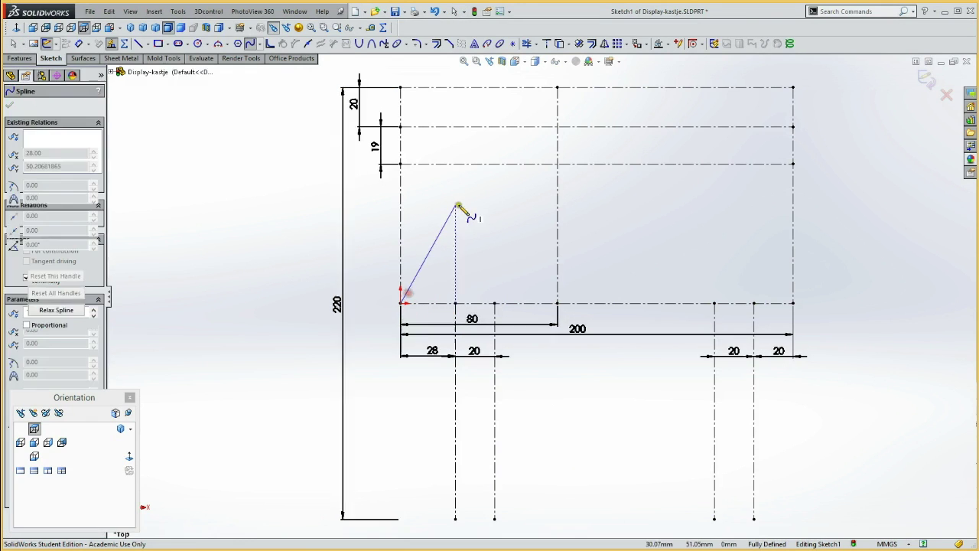
left_click(482, 148)
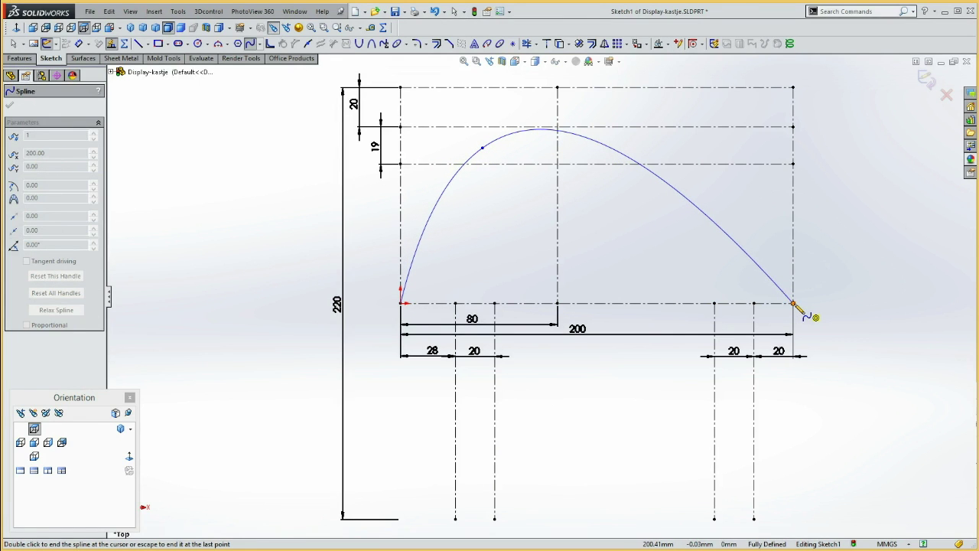
double_click(793, 304)
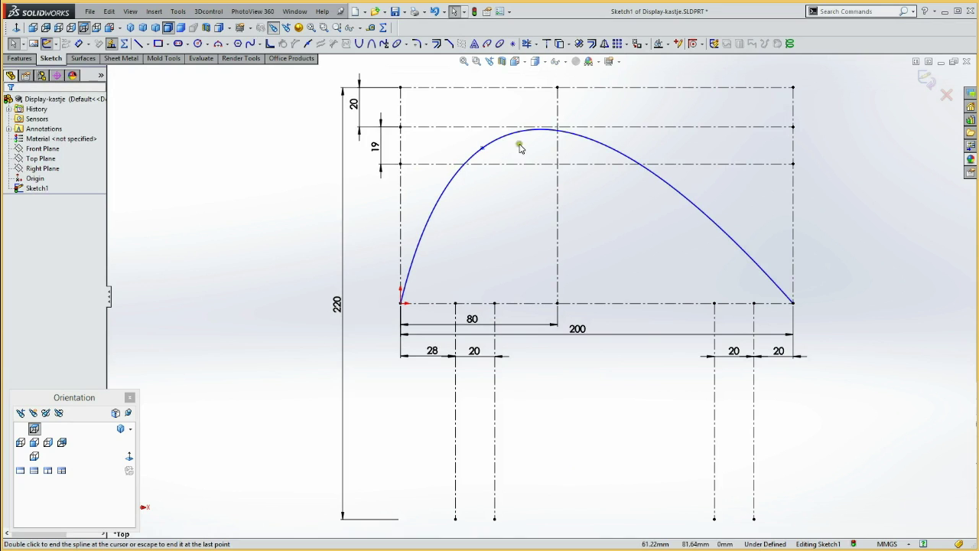
Add Tangent relations between the spline and the top, left and right construction lines
left_click(628, 125)
left_click(643, 87, "ctrl")
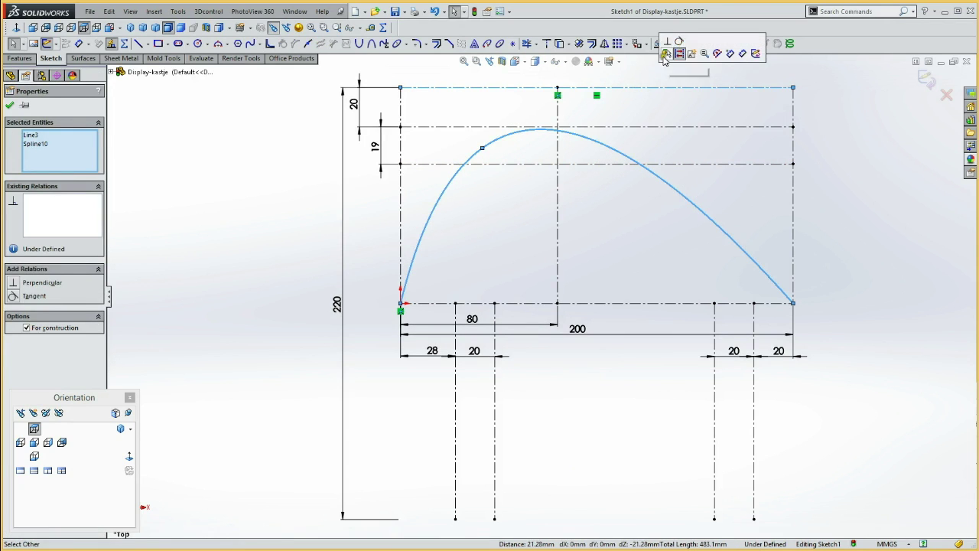
left_click(679, 42)
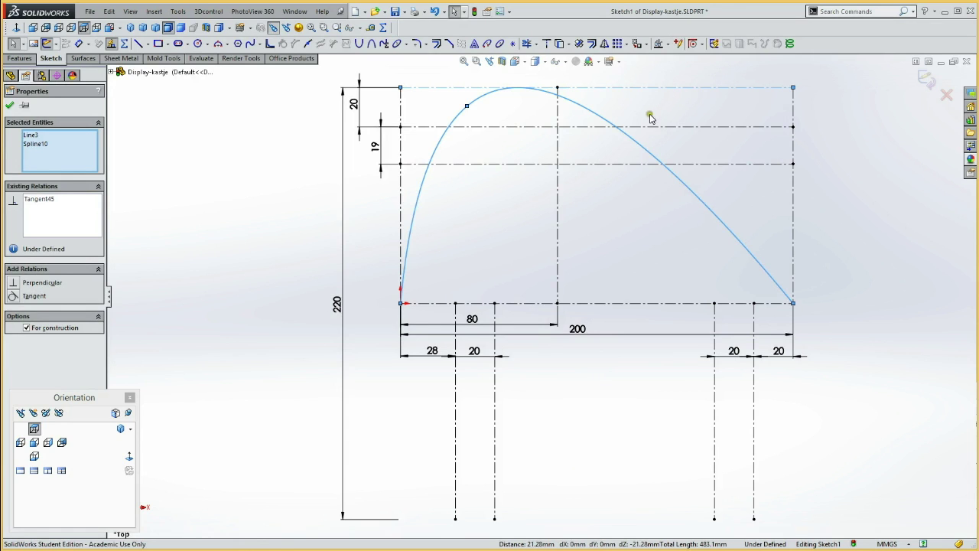
left_click(412, 223)
left_click(401, 229, "ctrl")
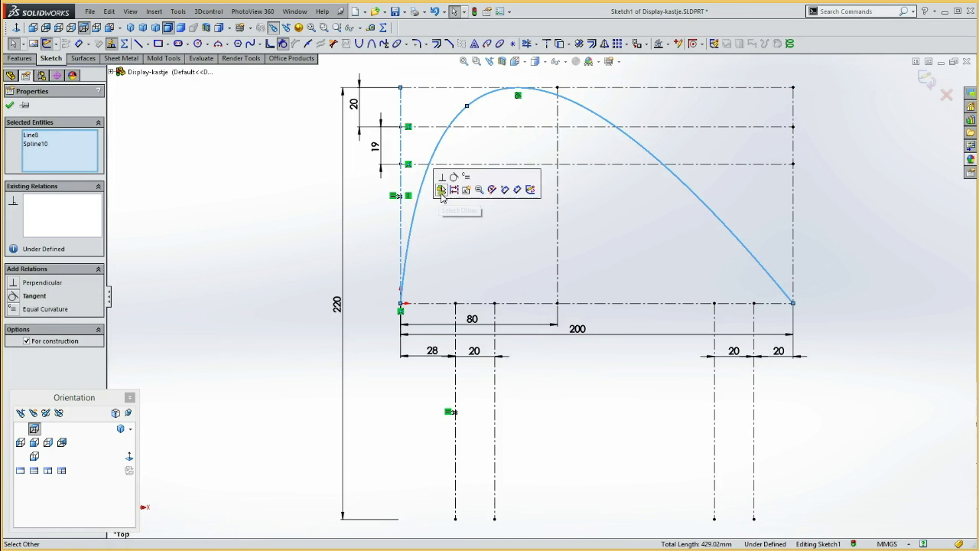
left_click(454, 181)
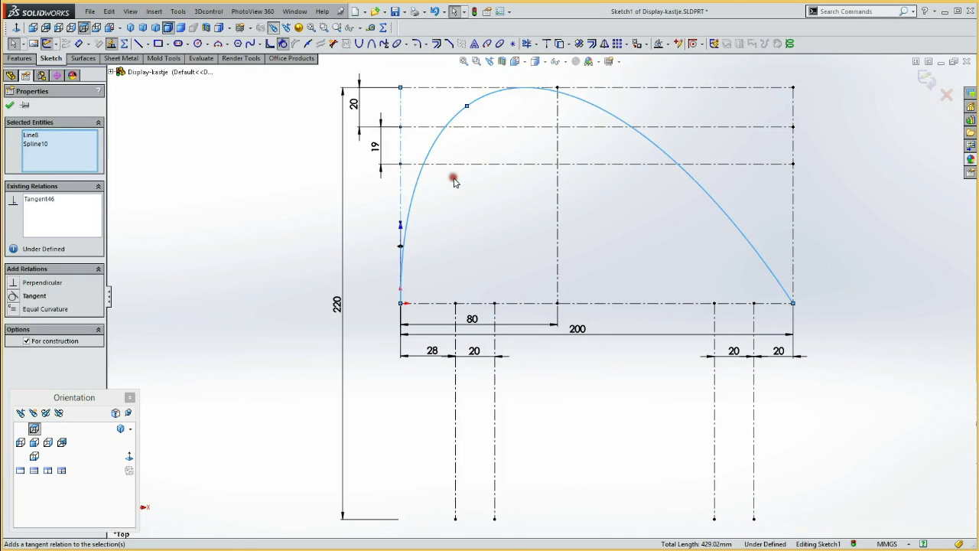
left_click(793, 253)
left_click(771, 256, "ctrl")
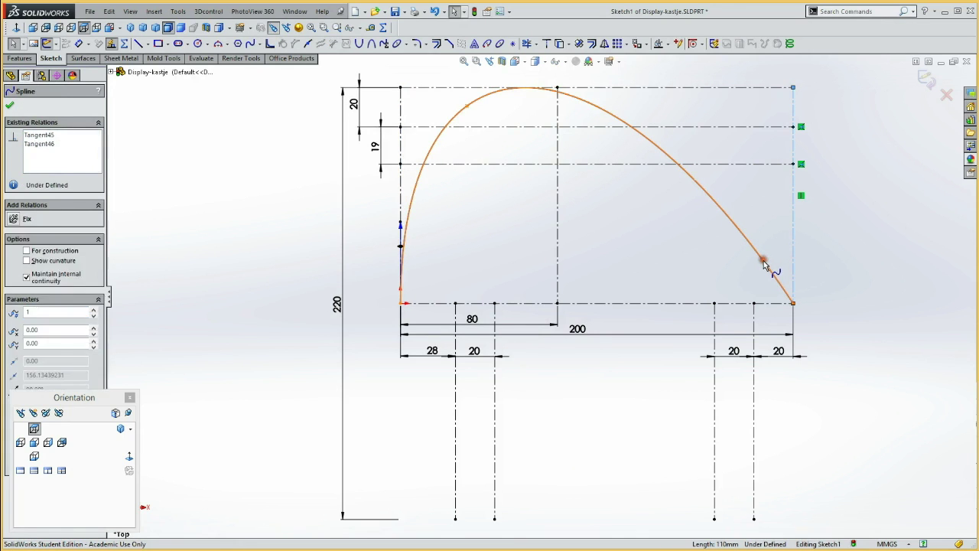
left_click(806, 213)
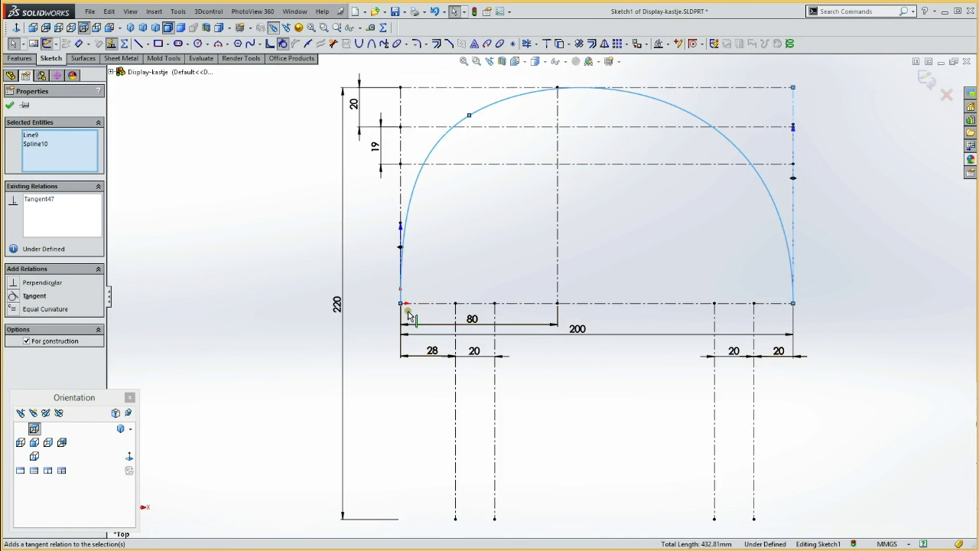
key("Escape")
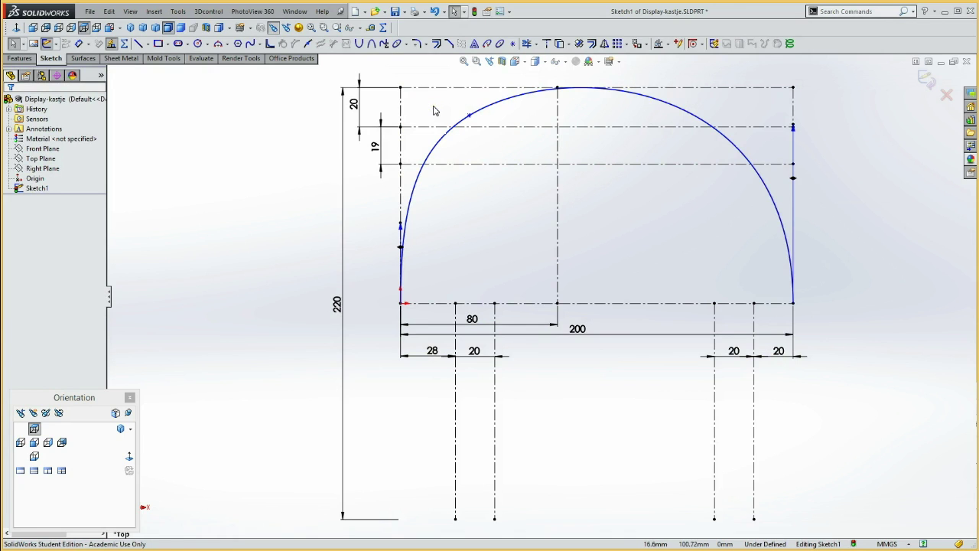
Dimension the spline's upper-left point 34 from the left line and 15 below the top line
key("d")
left_click(470, 116)
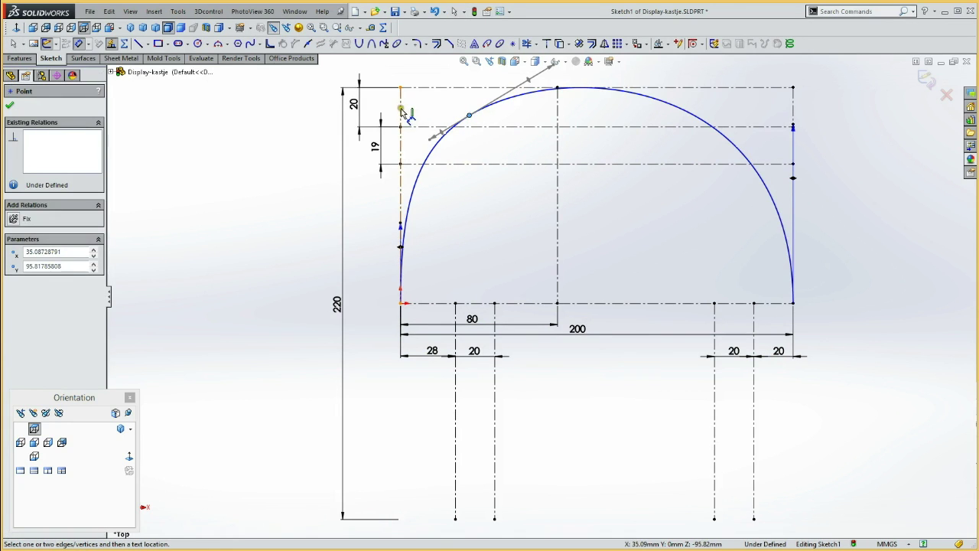
left_click(401, 105)
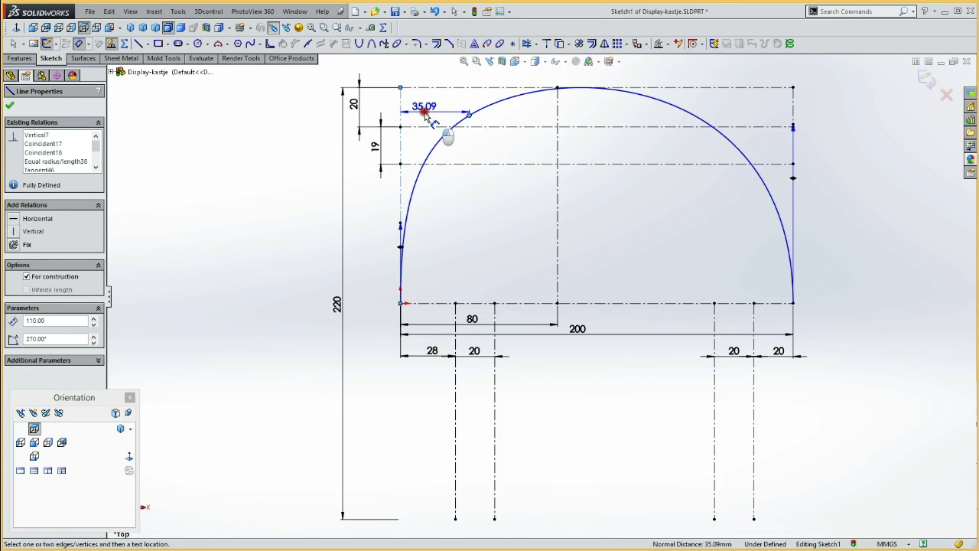
left_click(441, 127)
type("34")
key("Return")
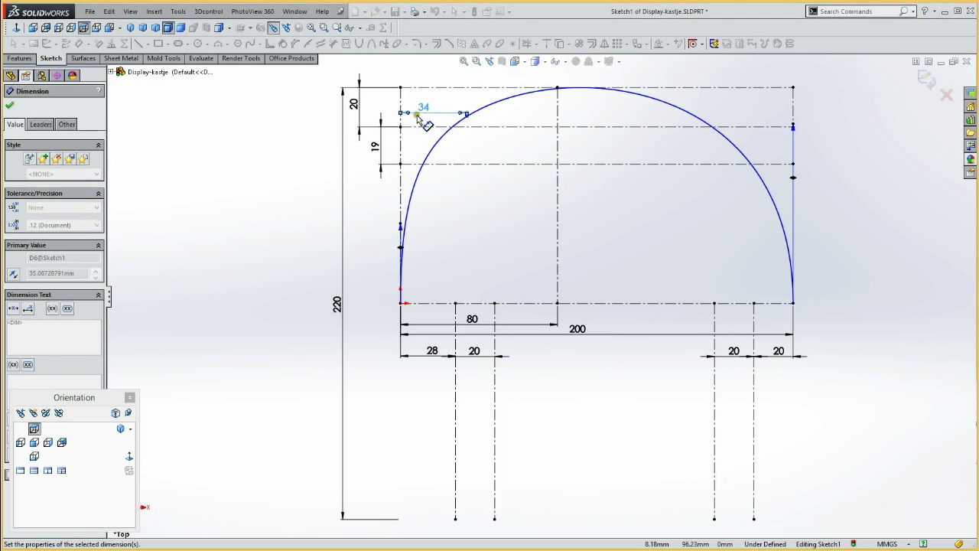
left_click(465, 115)
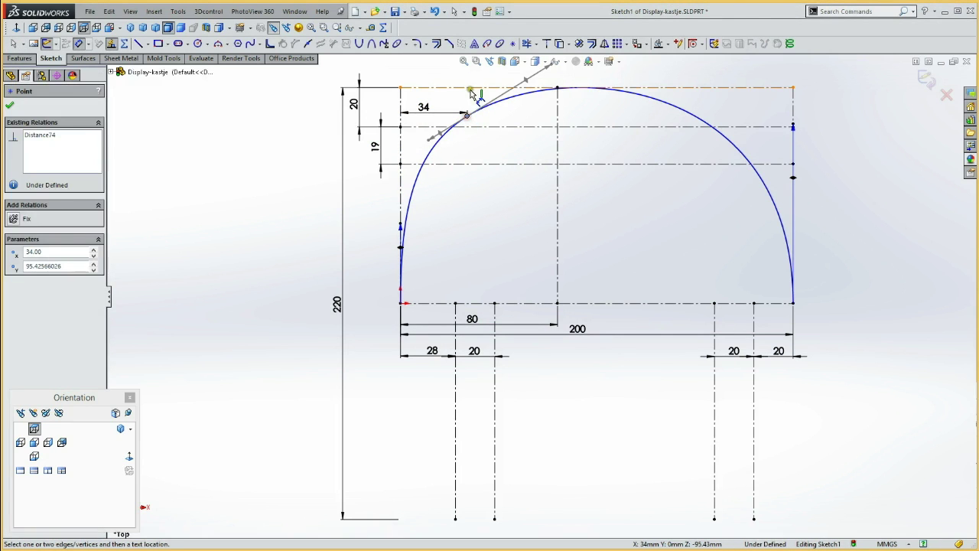
left_click(474, 88)
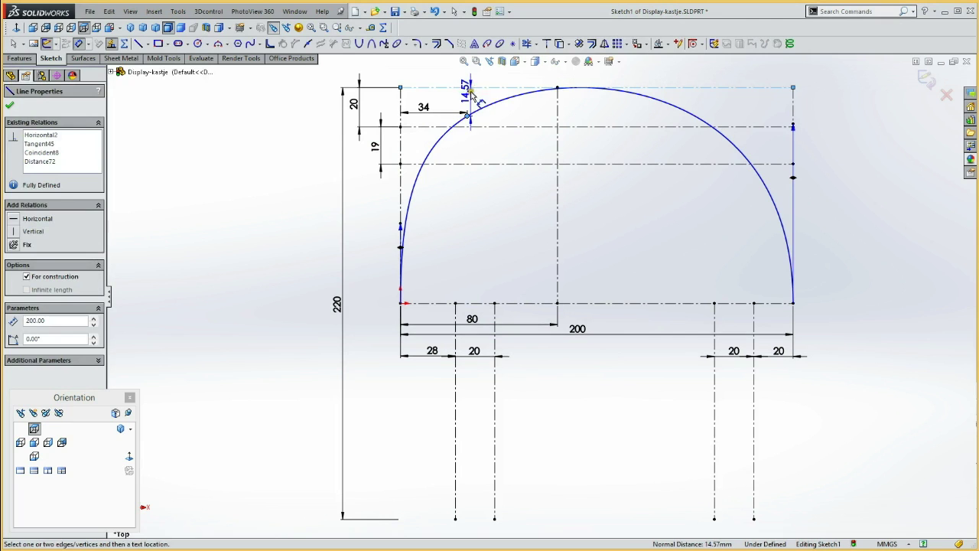
left_click(522, 111)
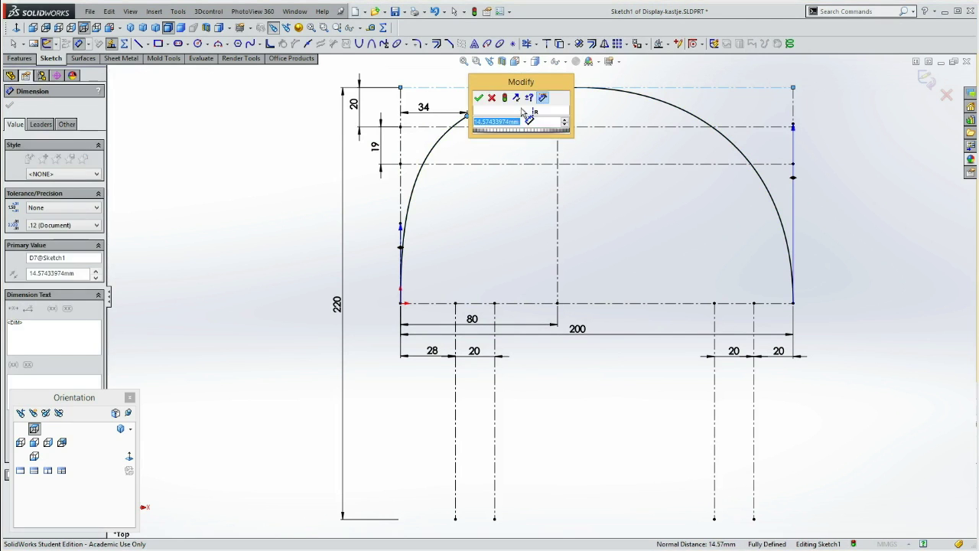
type("15.00mm")
key("Return")
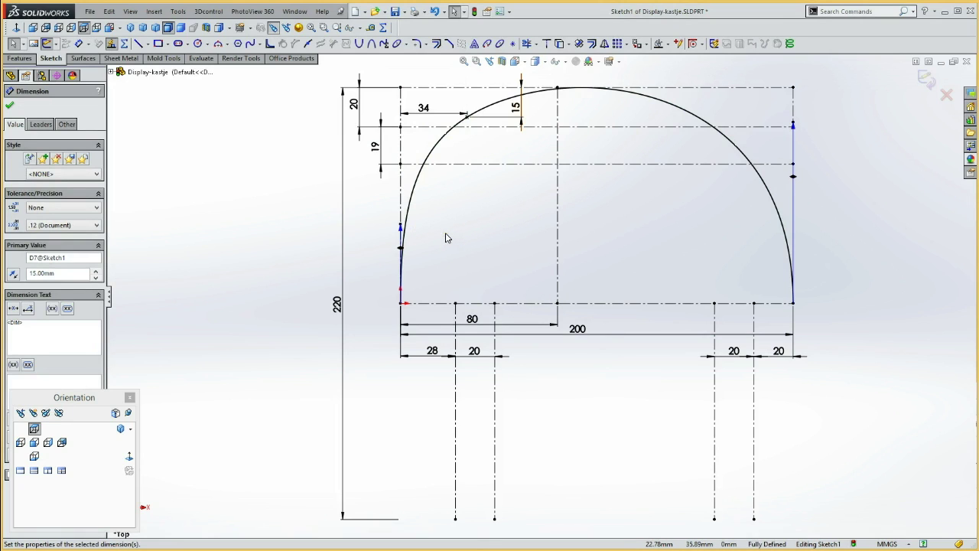
left_click(400, 226)
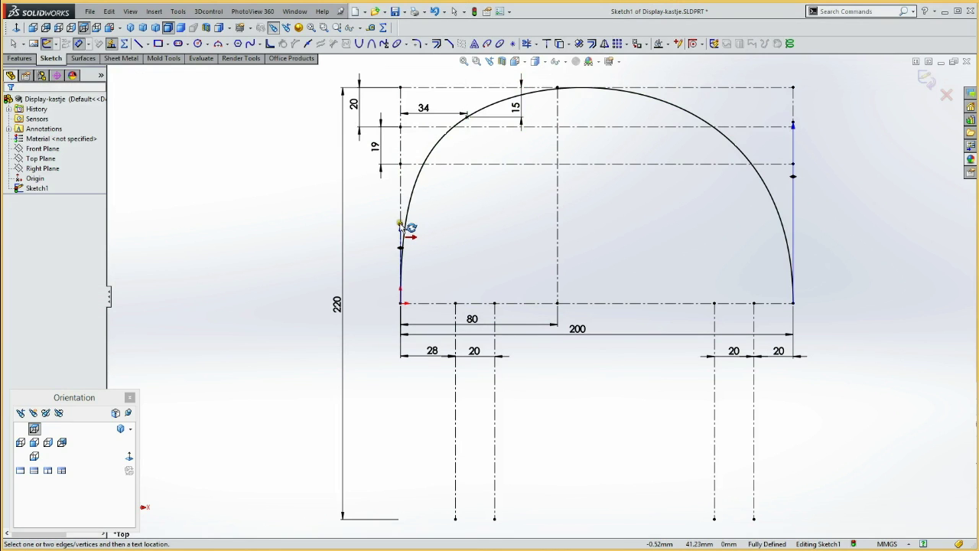
Set the spline's start handle length to 110 and reposition the 15 and 34 labels
left_click(400, 226)
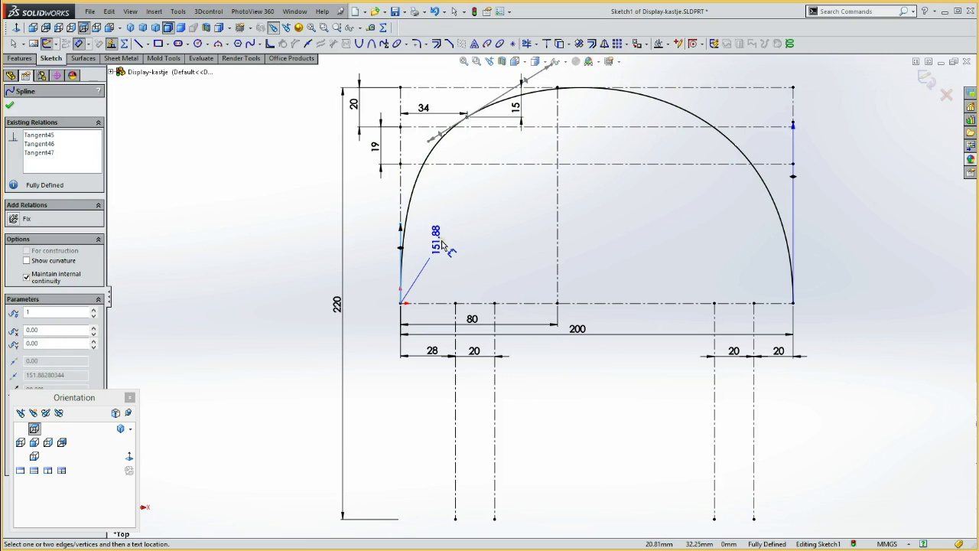
left_click(442, 244)
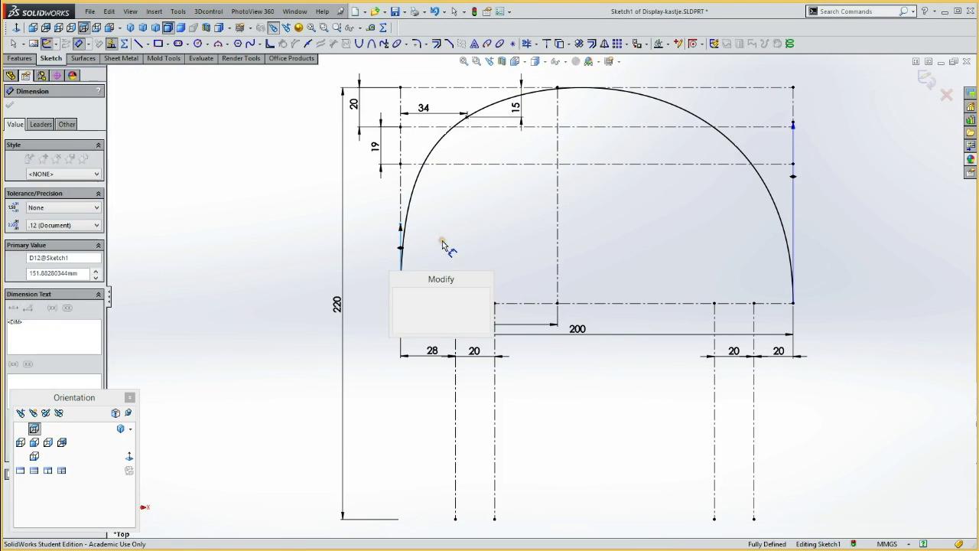
type("110")
key("Return")
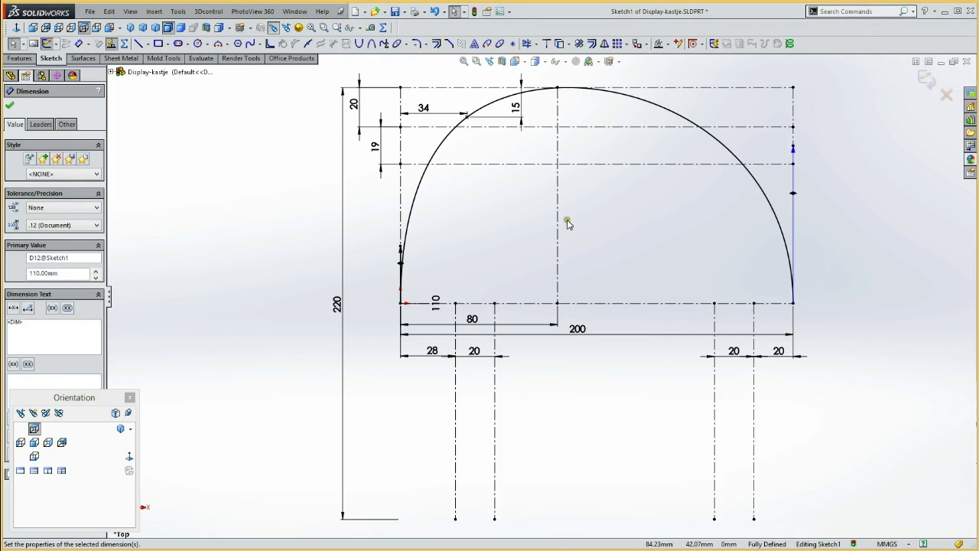
left_click(482, 98)
left_click_drag(482, 98, 422, 103)
left_click(462, 233)
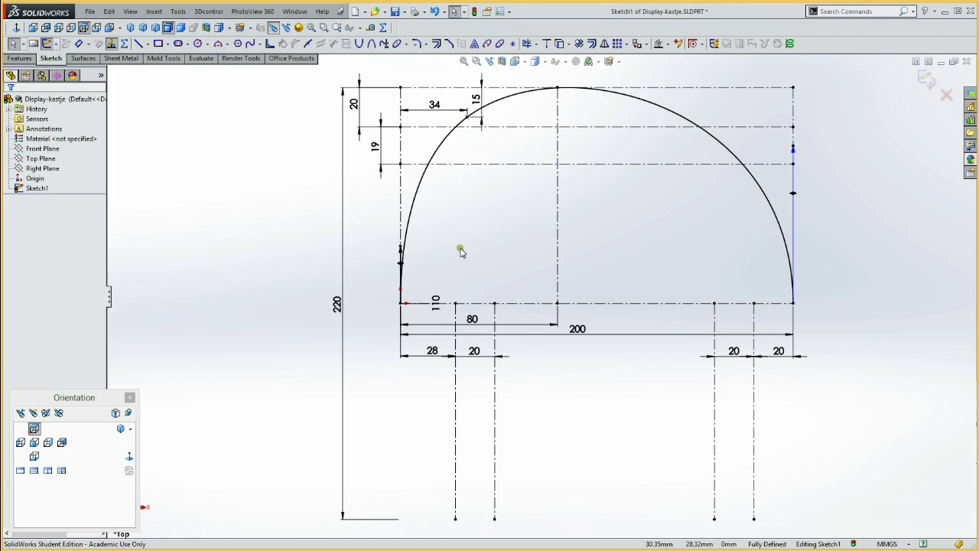
key("s")
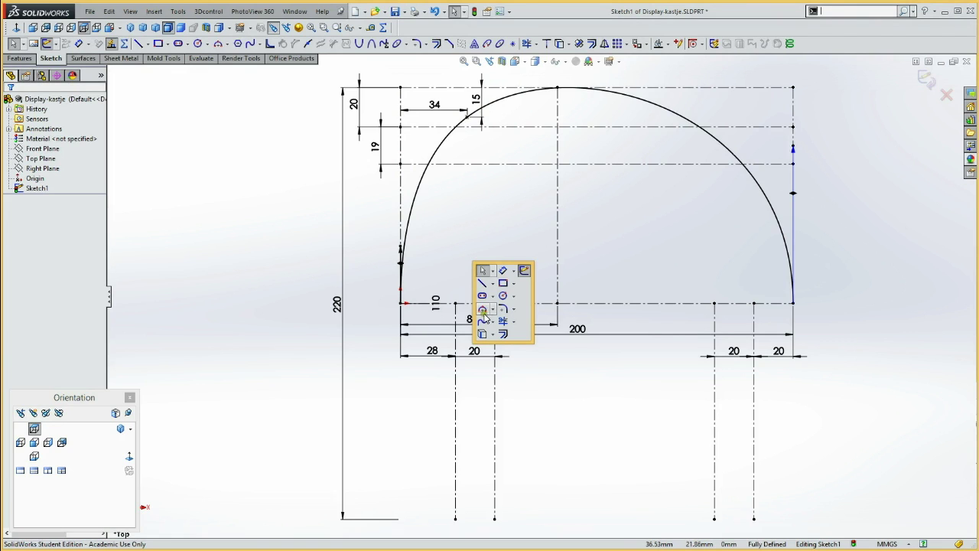
Draw an inner spline from the 28 mark to the 180 point, tangent to the horizontal line
left_click(482, 323)
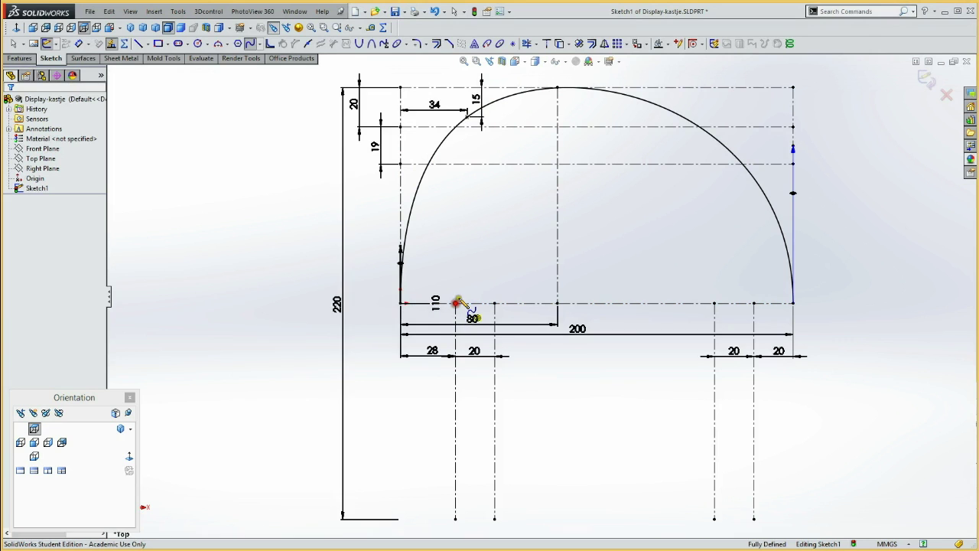
left_click(456, 303)
left_click(524, 147)
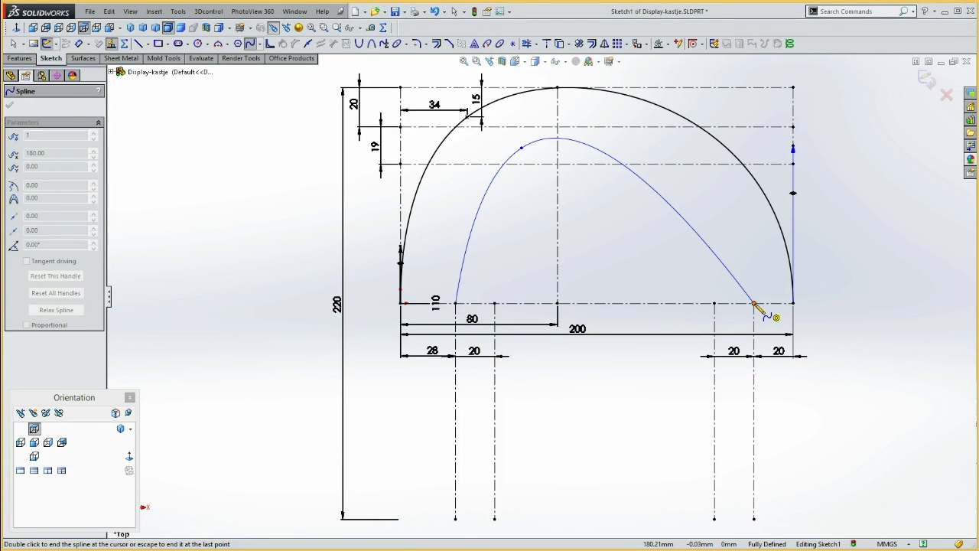
double_click(754, 304)
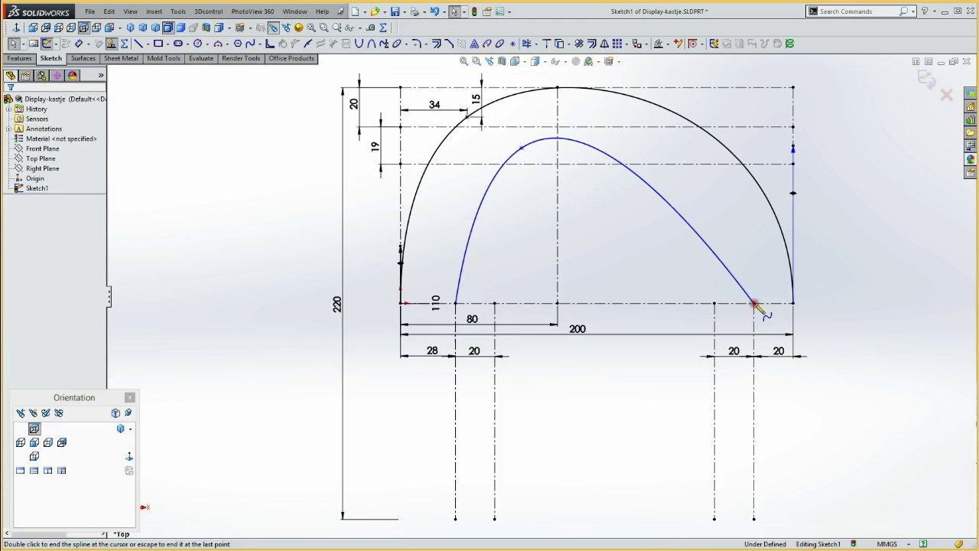
key("Escape")
left_click(621, 127)
left_click(594, 150, "ctrl")
left_click(634, 106)
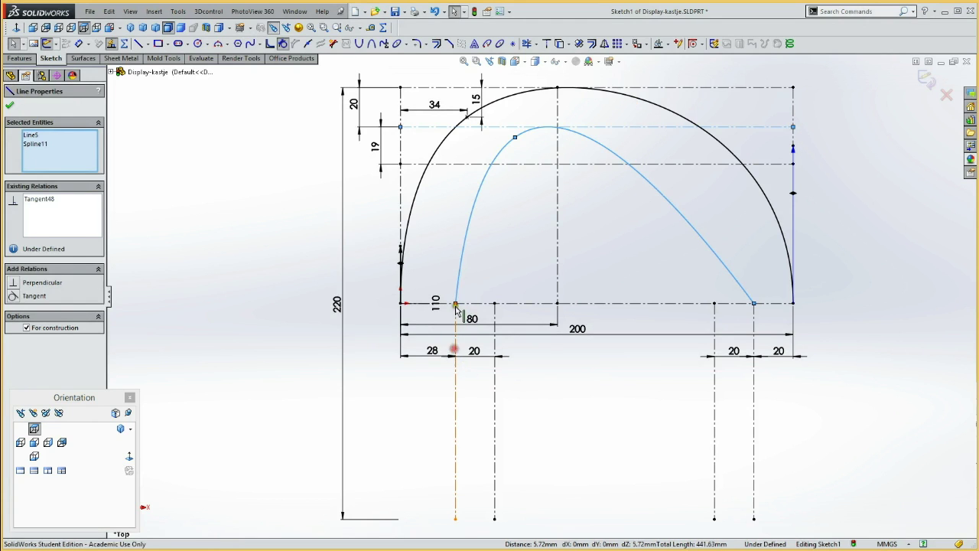
Make the inner spline tangent to the vertical lines at the 28 mark and the right side
left_click(456, 356)
left_click(464, 285, "ctrl")
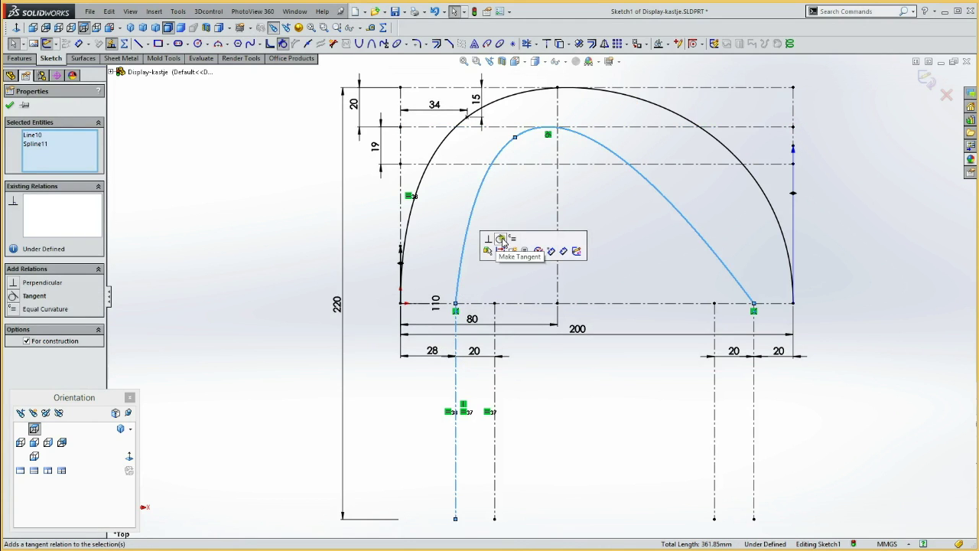
left_click(499, 239)
left_click(753, 394)
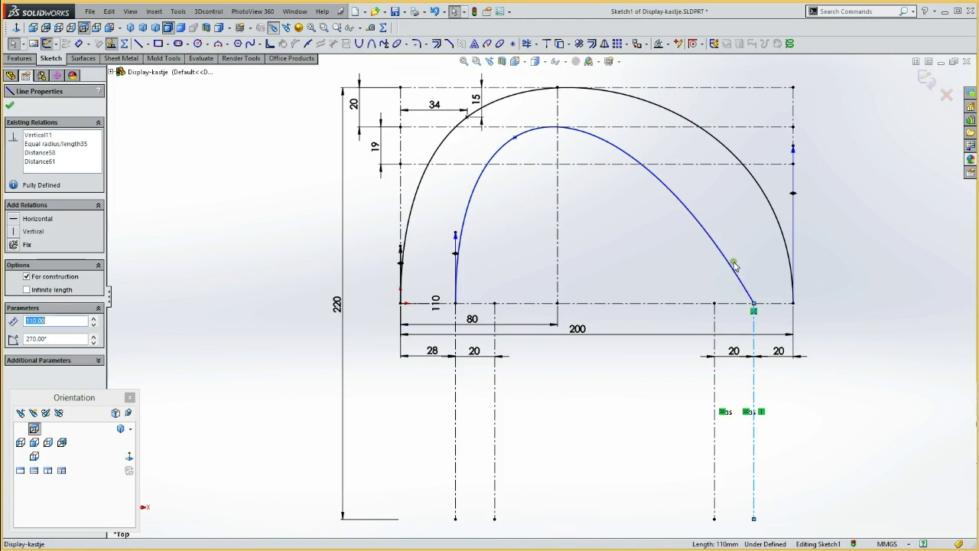
left_click(732, 271, "ctrl")
left_click(760, 235)
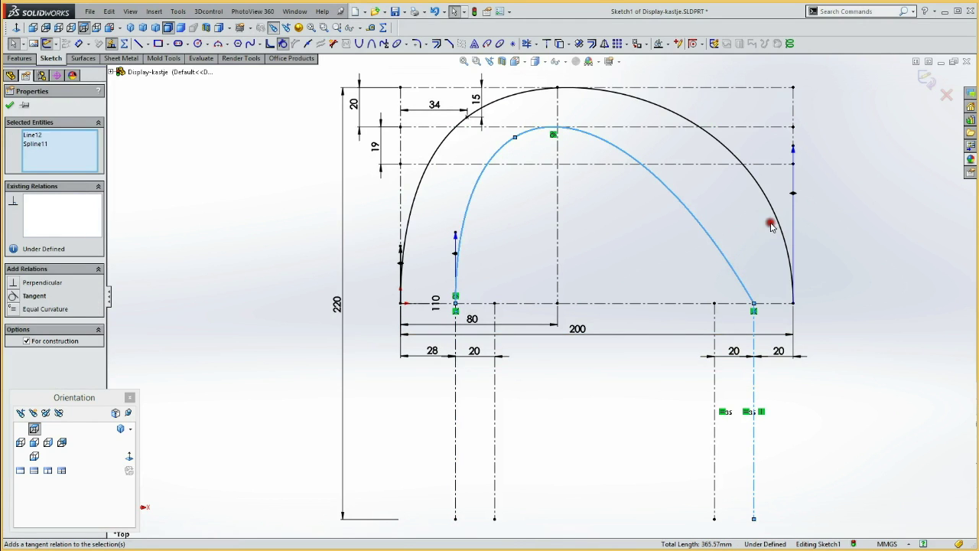
left_click(695, 233)
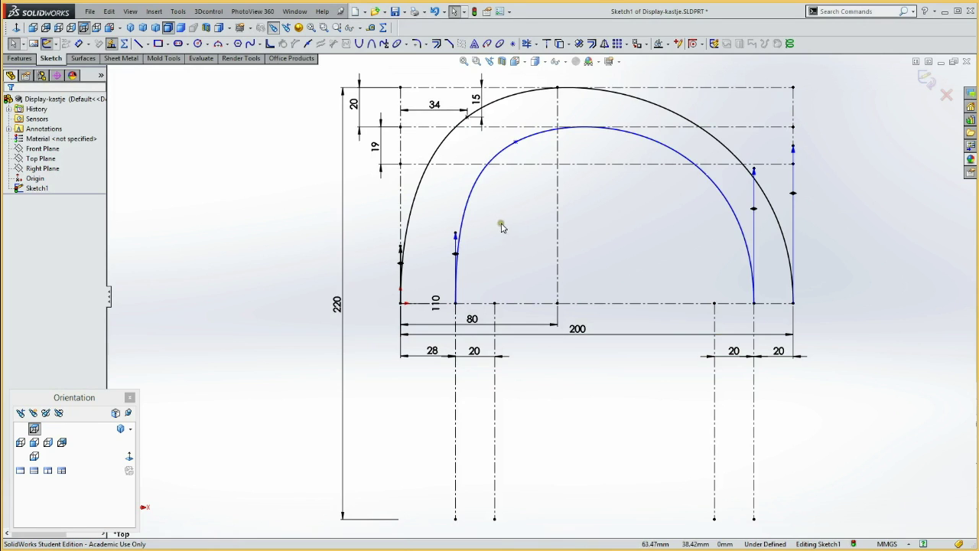
key("d")
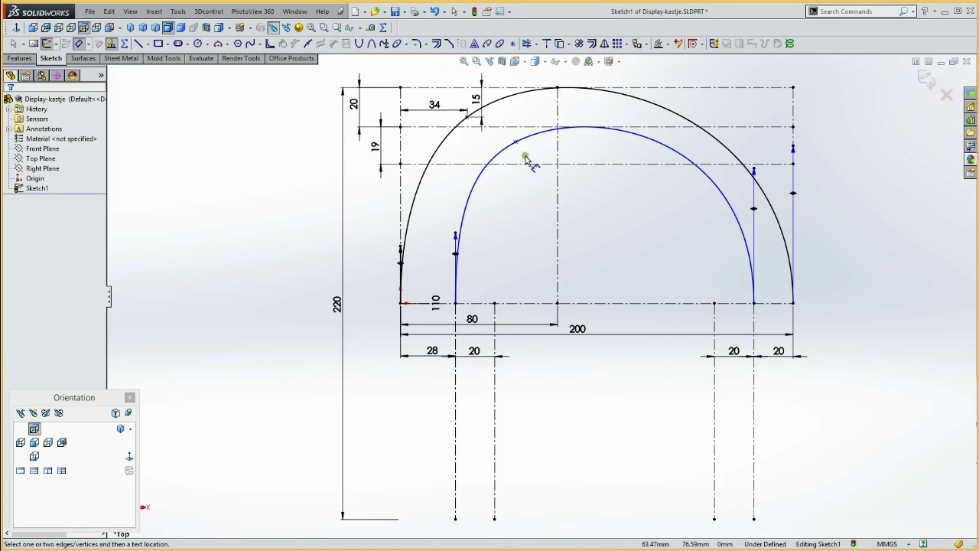
Dimension the inner spline's shoulder point 20 mm from its lower end
left_click(516, 143)
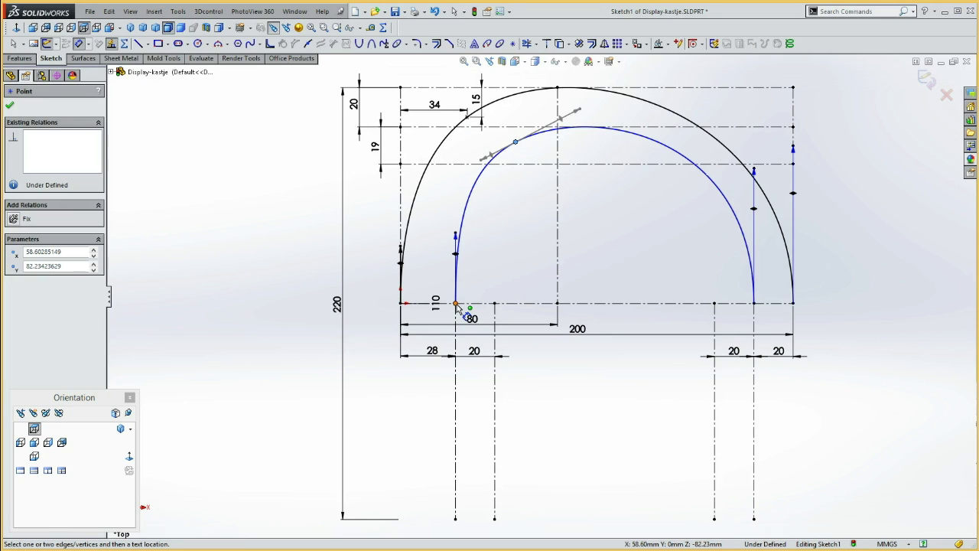
left_click(455, 303)
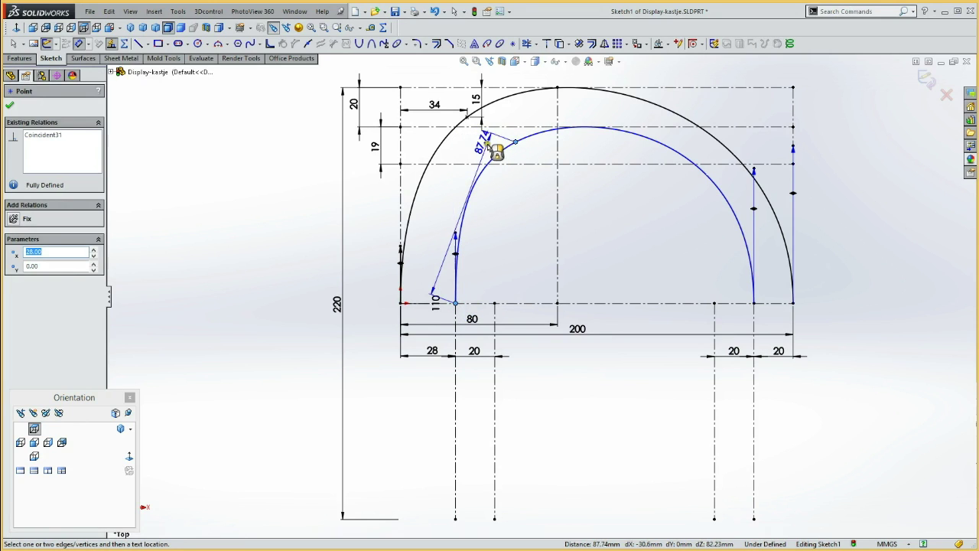
left_click(495, 143)
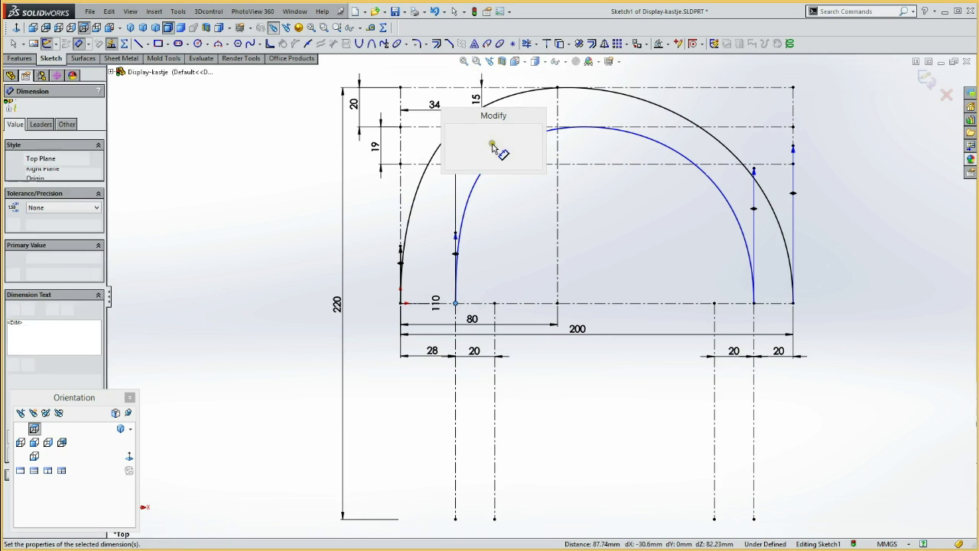
left_click_drag(469, 122, 621, 283)
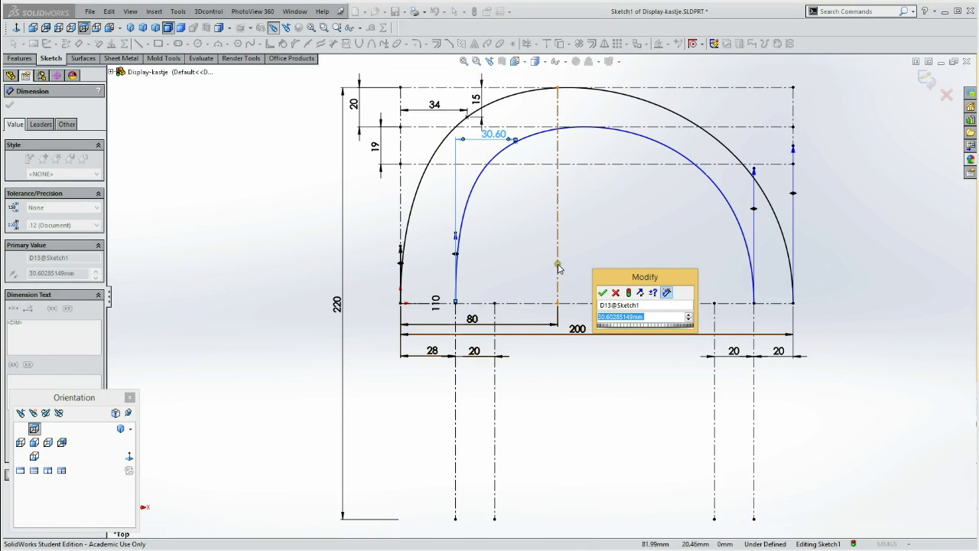
type("20")
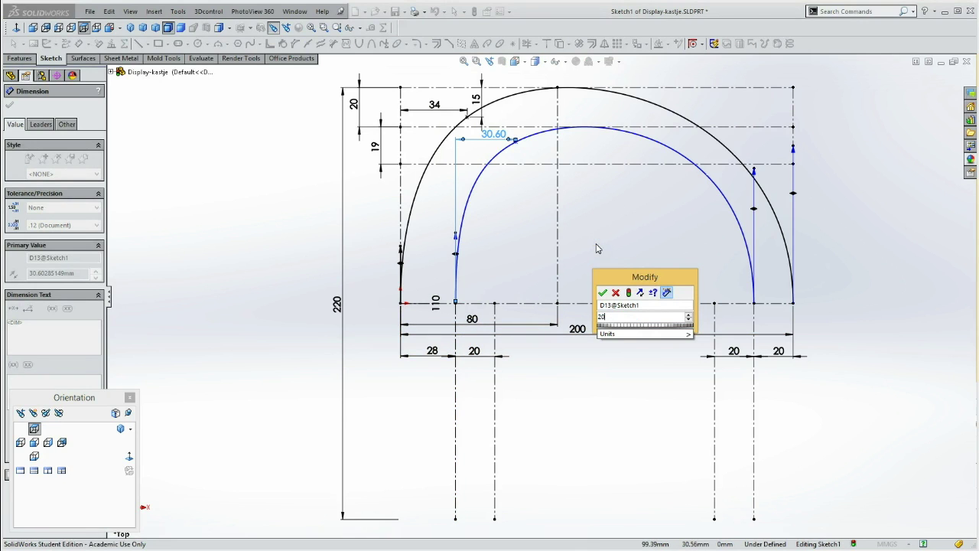
key("Return")
left_click_drag(479, 142, 474, 201)
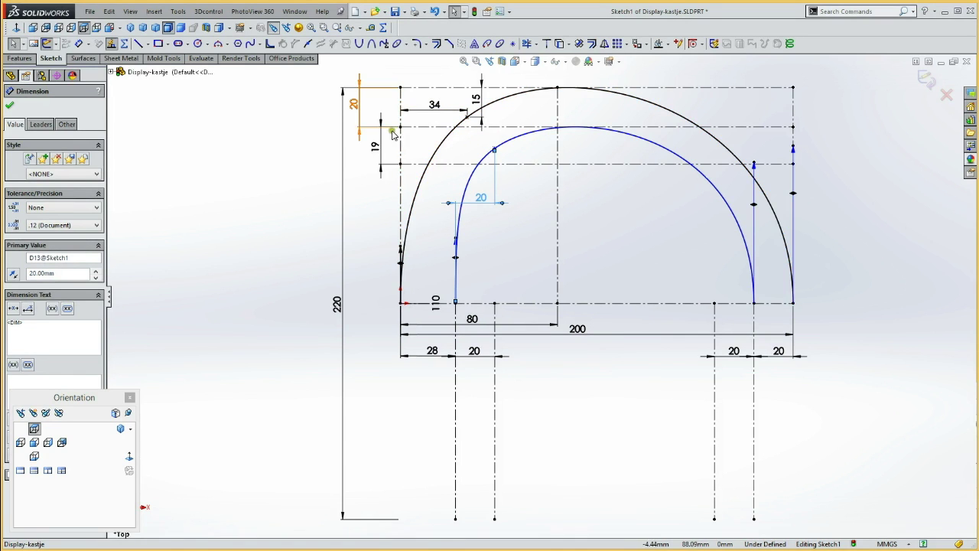
left_click_drag(479, 195, 472, 143)
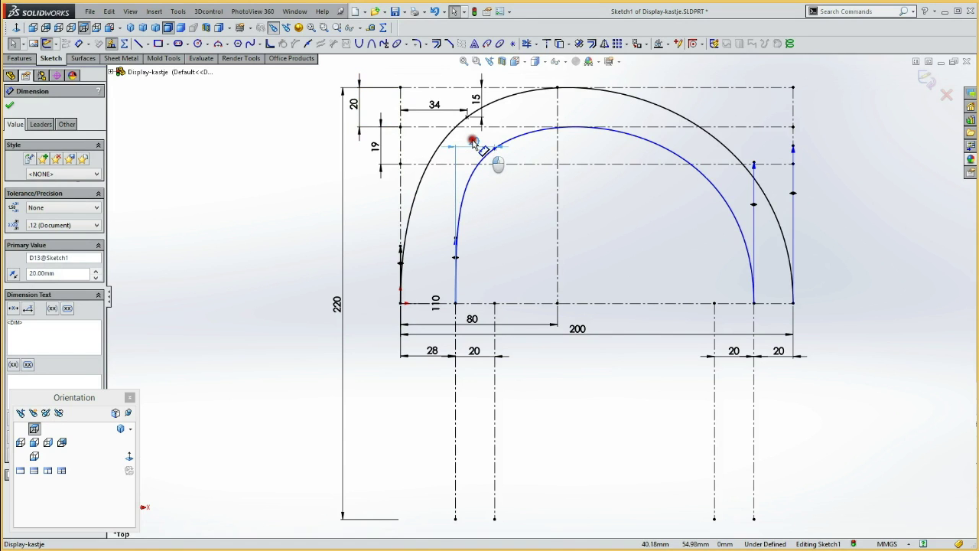
left_click(496, 188)
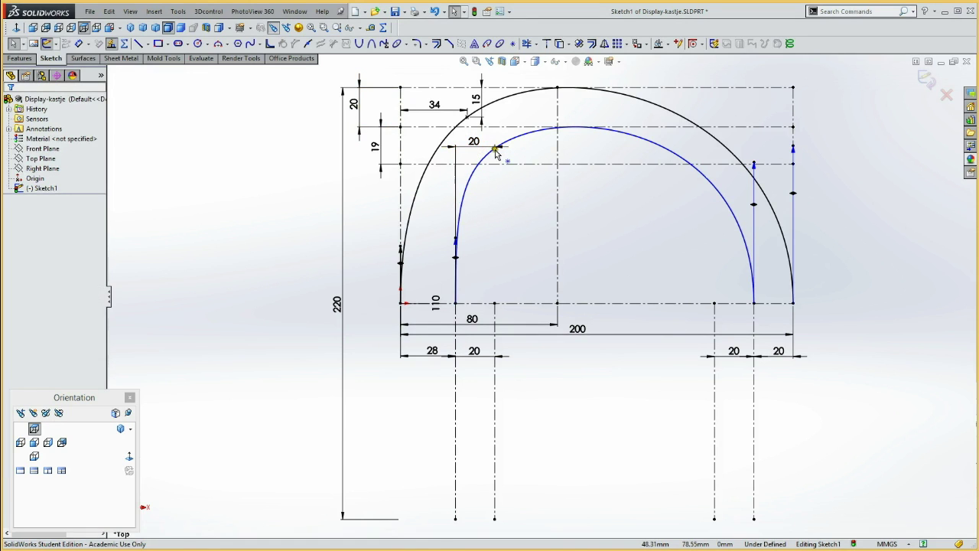
key("Return")
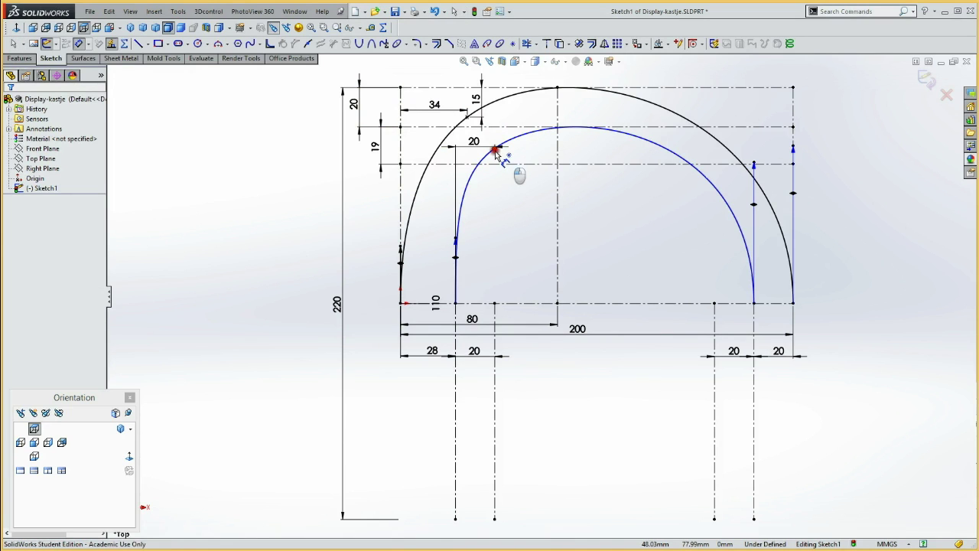
Dimension the shoulder point 10 mm below the horizontal construction line
left_click(495, 148)
left_click(507, 127)
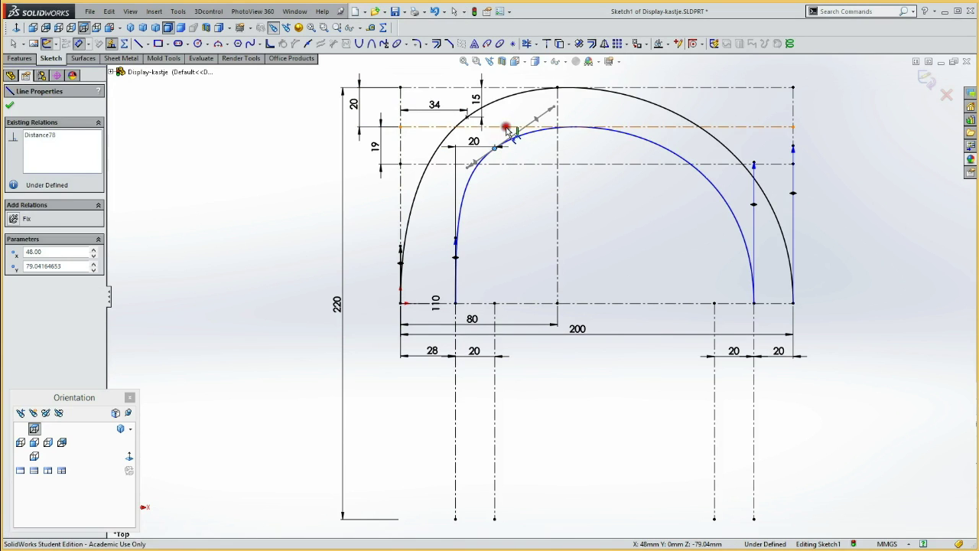
left_click(550, 146)
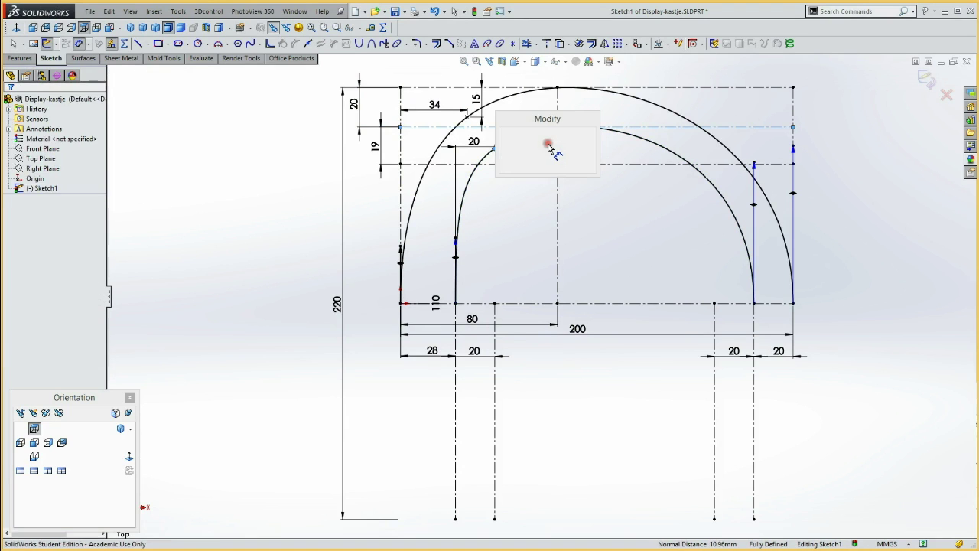
type("10")
key("Return")
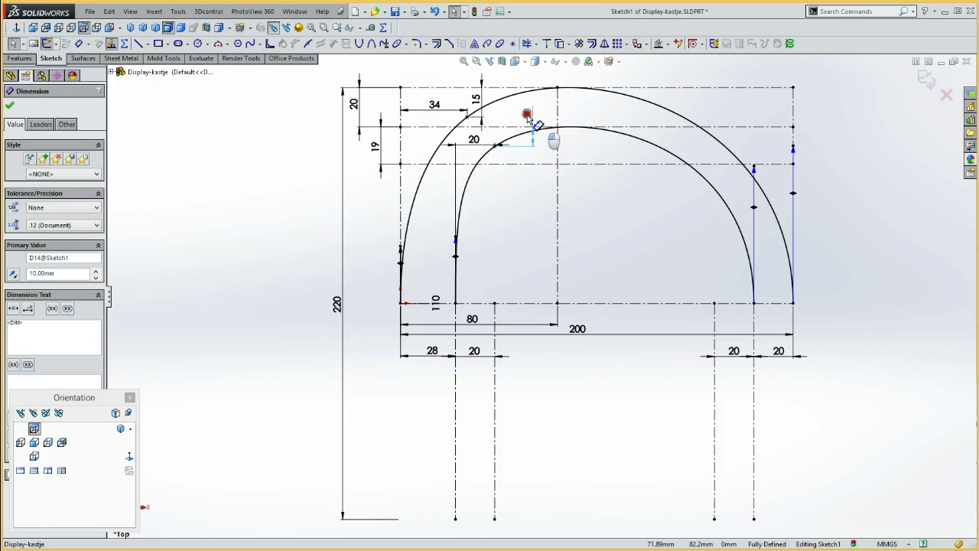
Set the inner spline's handle length to 115 mm
left_click(455, 236)
left_click(482, 246)
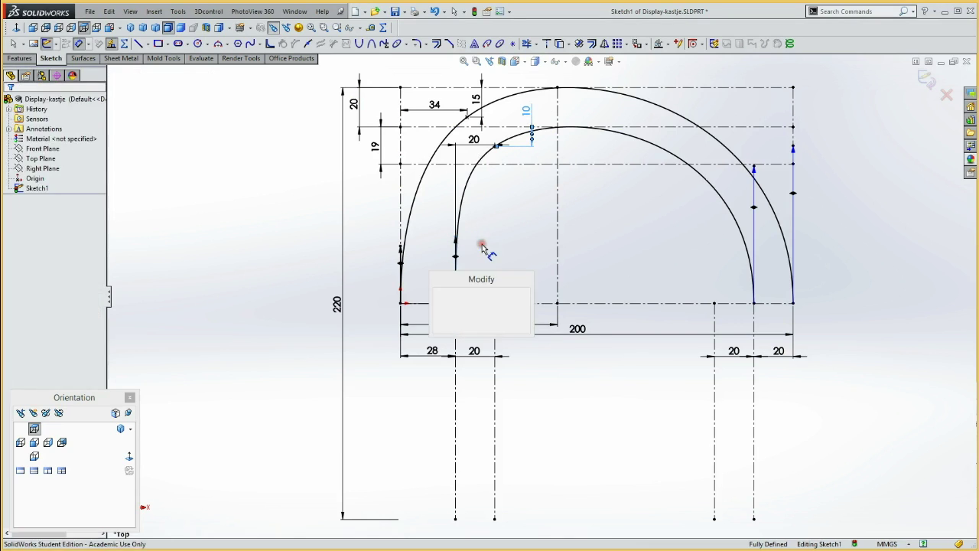
type("115")
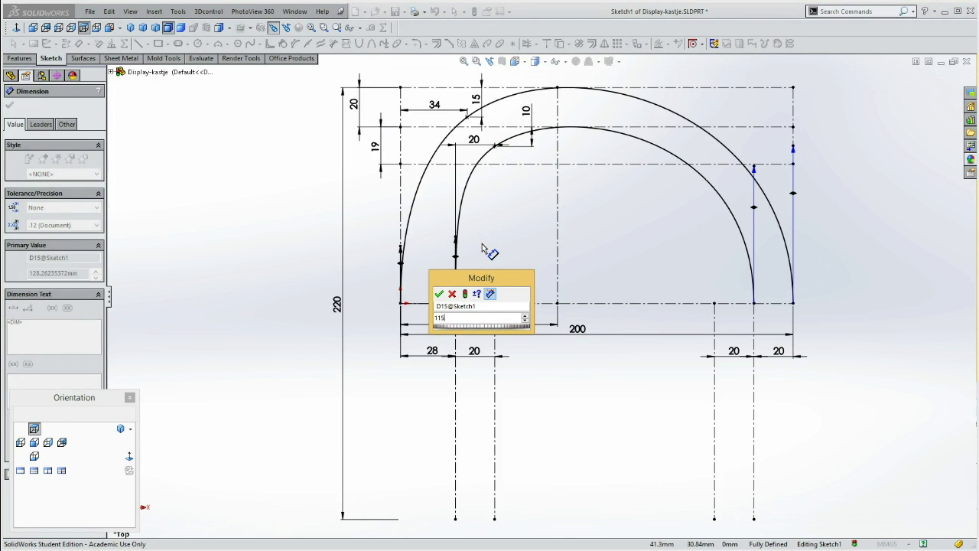
key("Return")
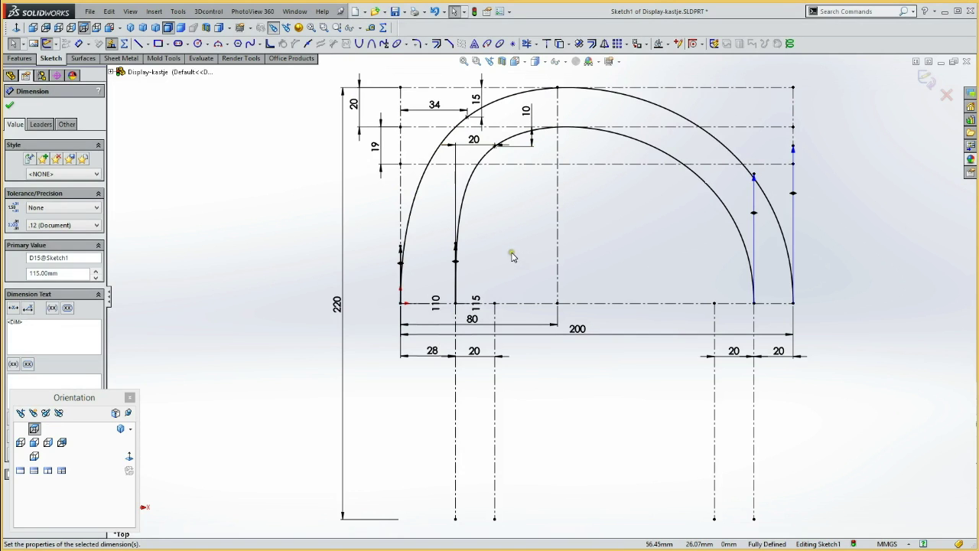
key("s")
left_click(522, 314)
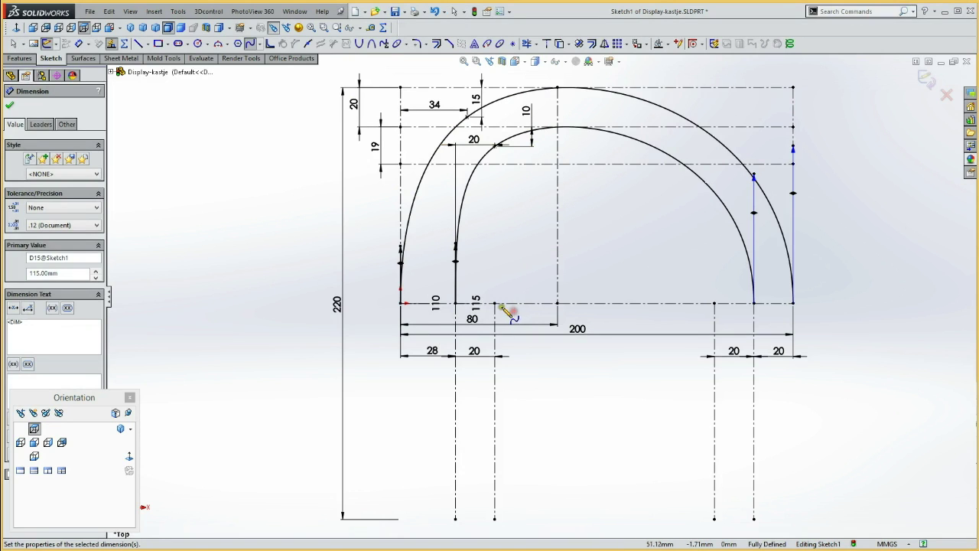
Draw a third, innermost spline arch starting and ending on the bottom line
left_click(495, 303)
left_click(531, 180)
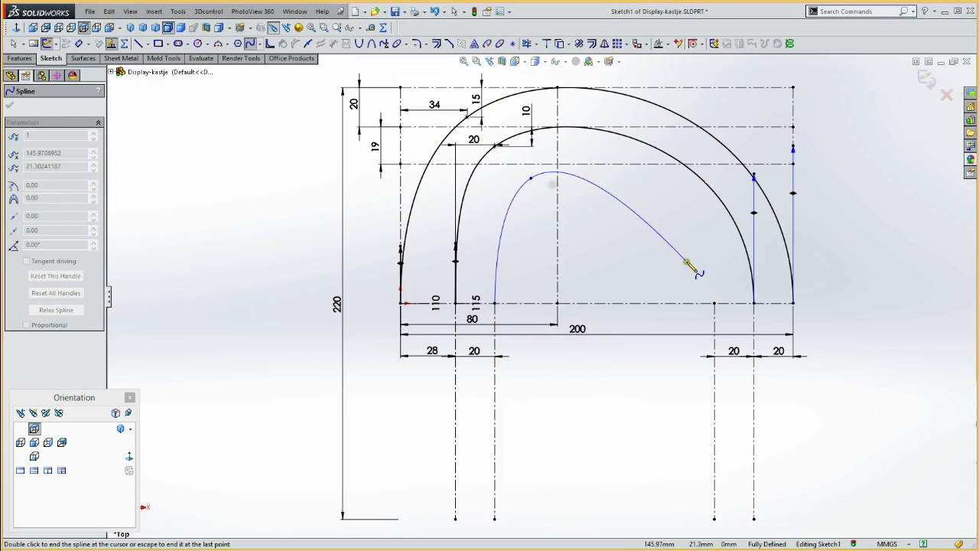
double_click(714, 303)
key("Escape")
Make the innermost spline tangent to the upper horizontal line and both vertical lines
left_click(656, 164)
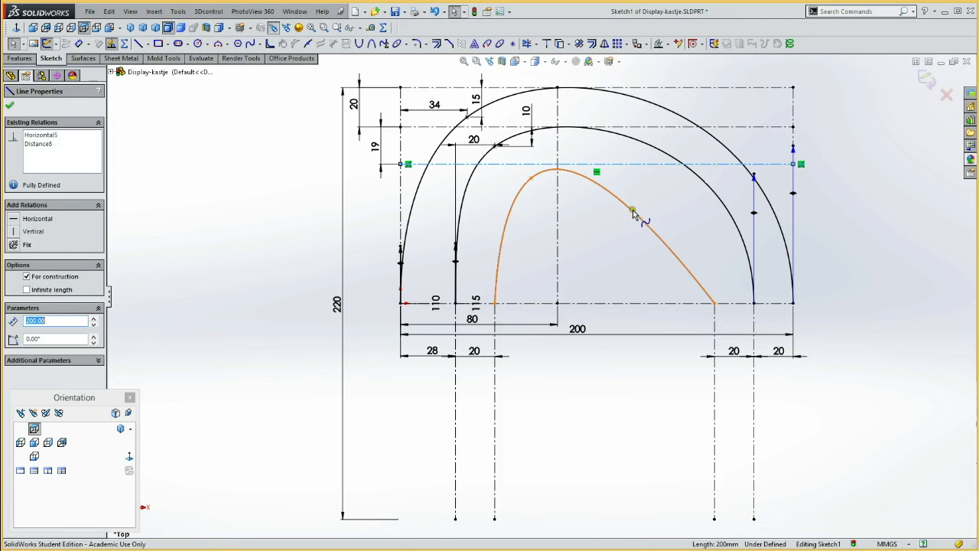
left_click(632, 215, "ctrl")
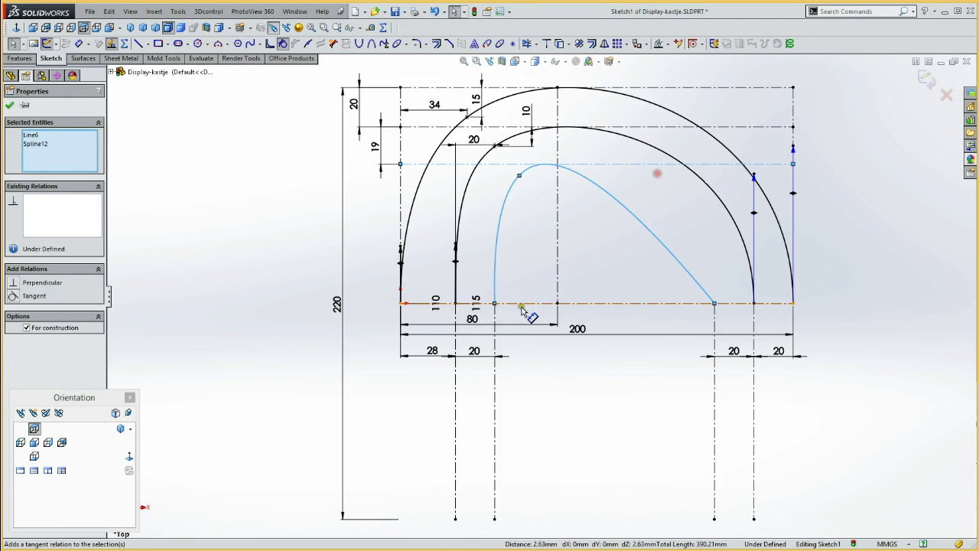
left_click(495, 372)
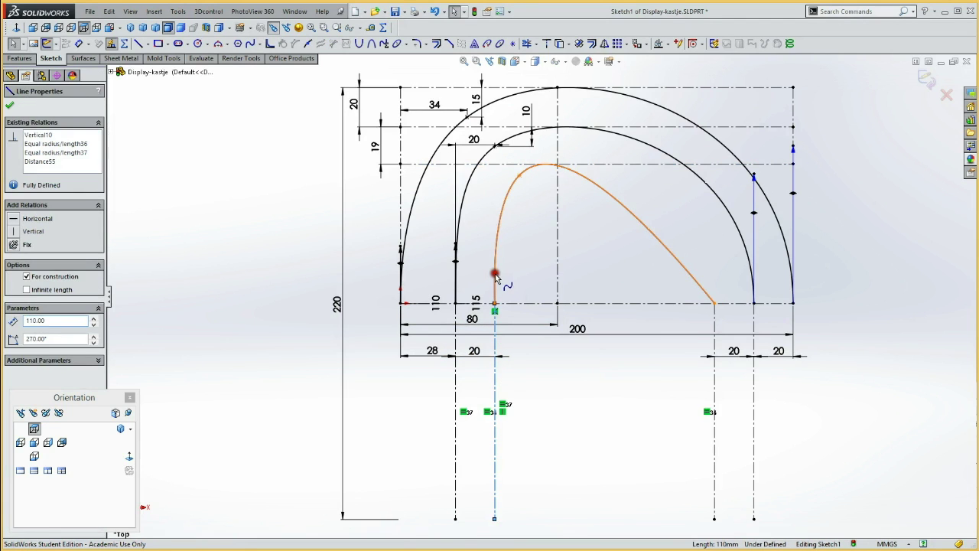
left_click(495, 267, "ctrl")
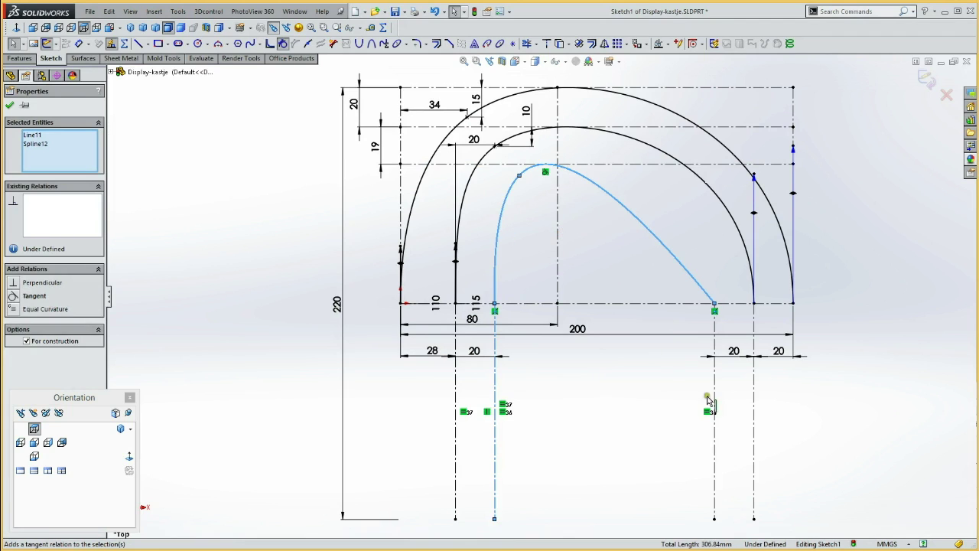
left_click(694, 287)
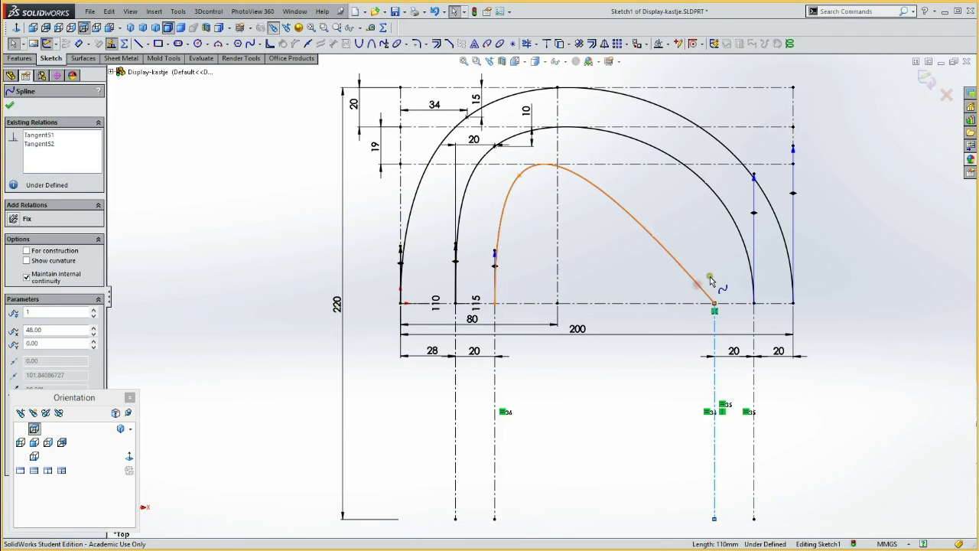
left_click(713, 280, "ctrl")
left_click(738, 237)
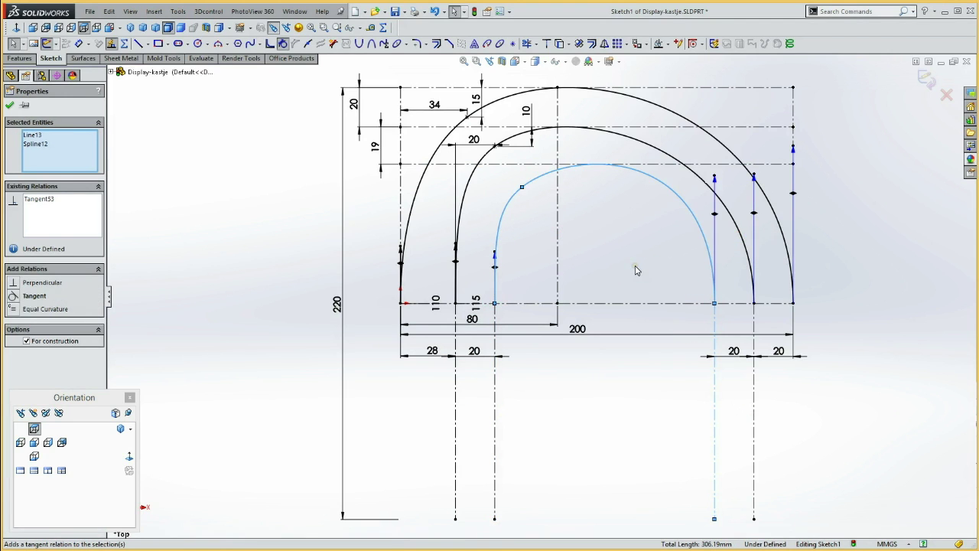
left_click(635, 270)
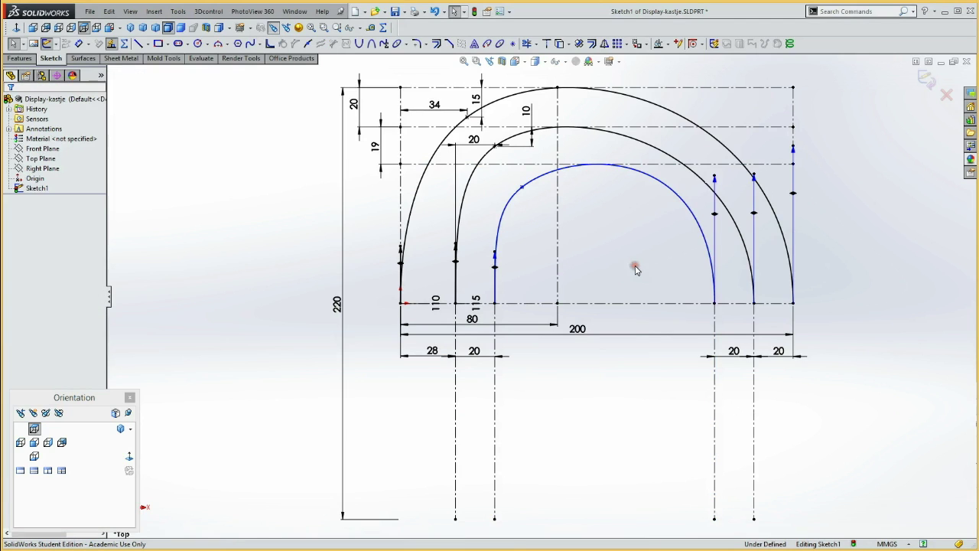
Dimension the innermost spline's shoulder 19.5 mm from the left line and 4 mm below the reference line
key("d")
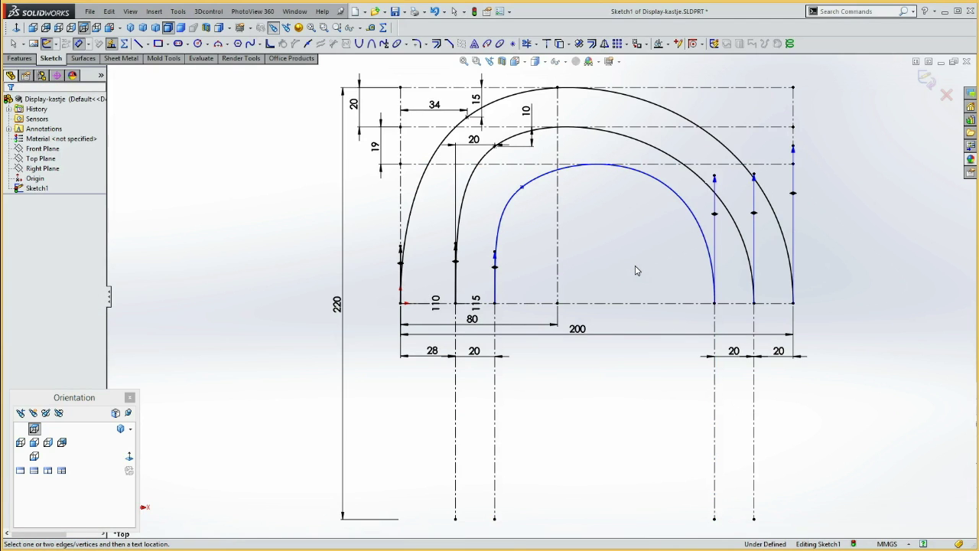
left_click(522, 188)
left_click(498, 320)
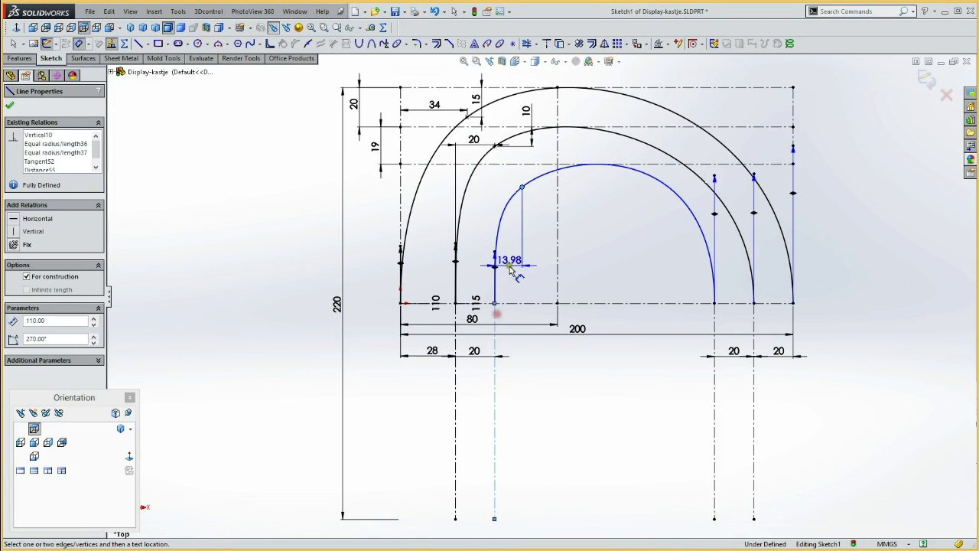
left_click(511, 181)
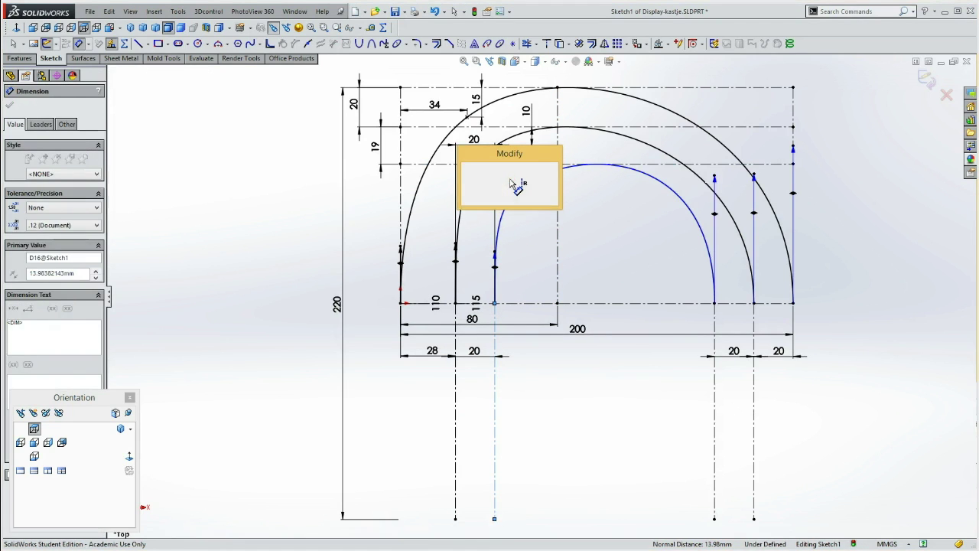
type("19.5")
key("Return")
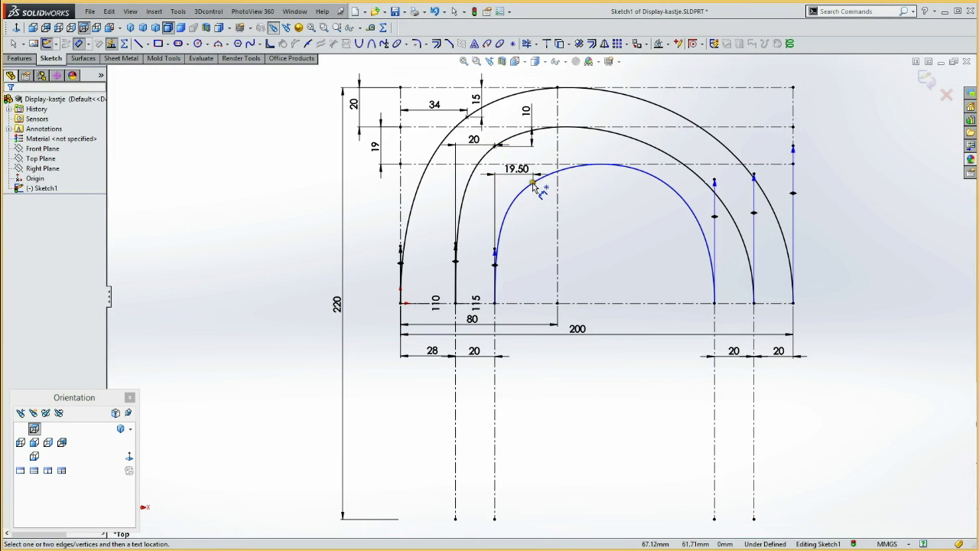
left_click(549, 164)
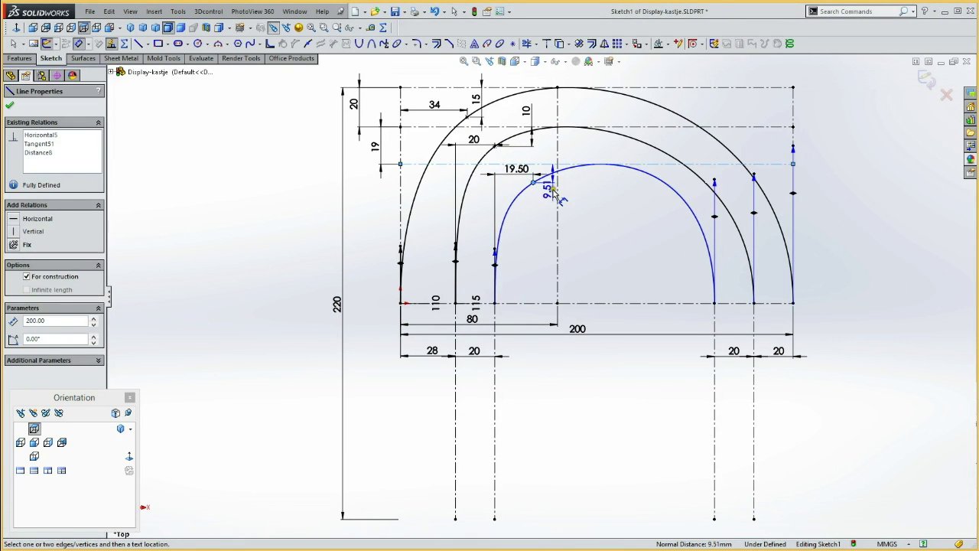
left_click(551, 204)
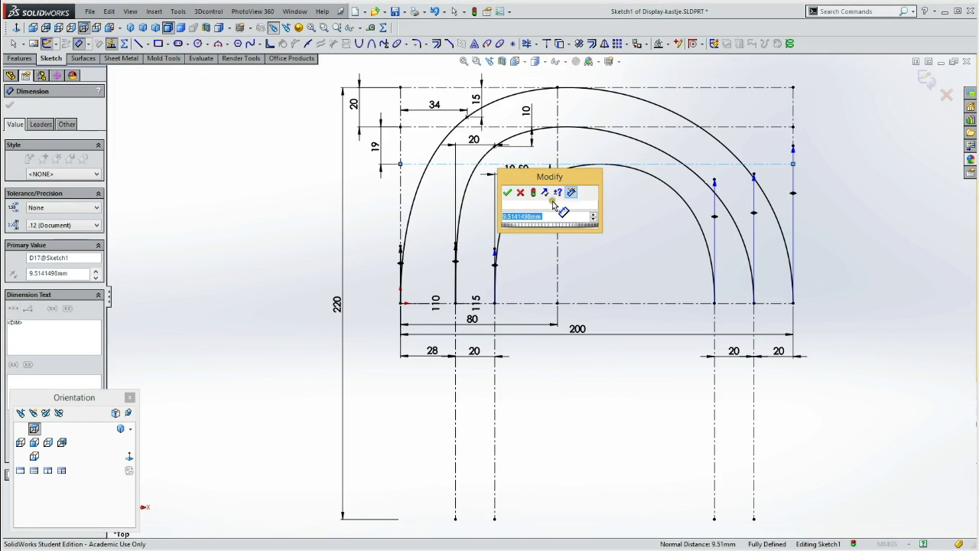
type("4")
key("Return")
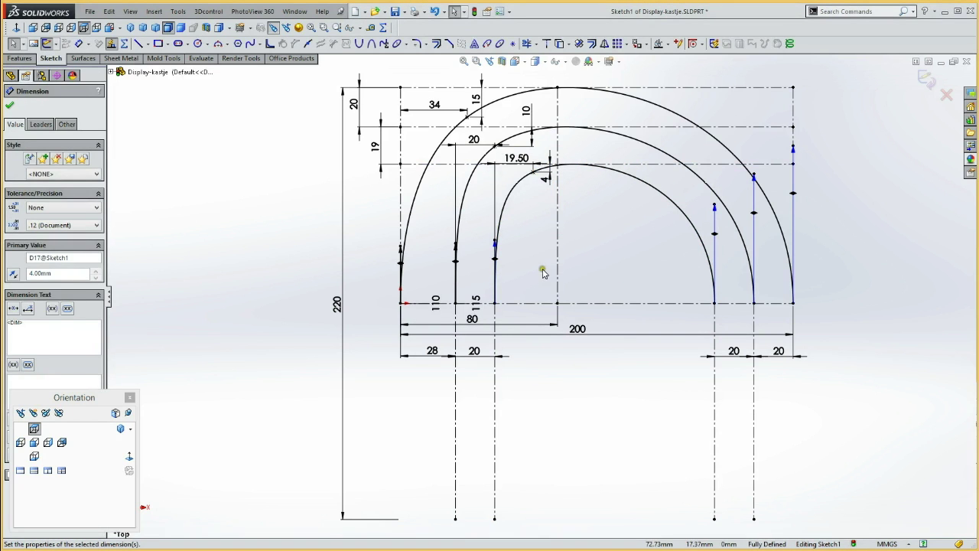
left_click(544, 272)
Set the innermost arc's end dimension to 125 and line up the 110, 115, 125 labels
left_click(495, 243)
left_click(525, 271)
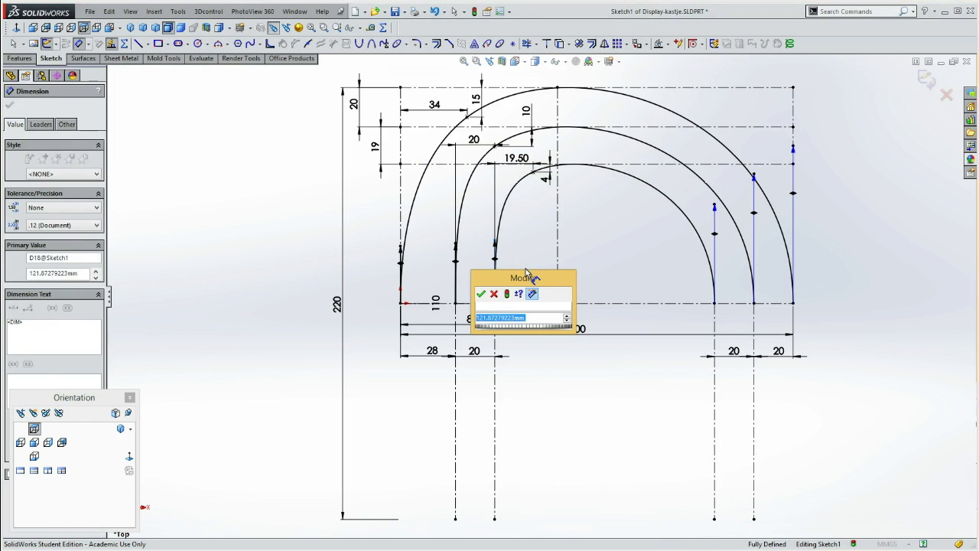
type("125")
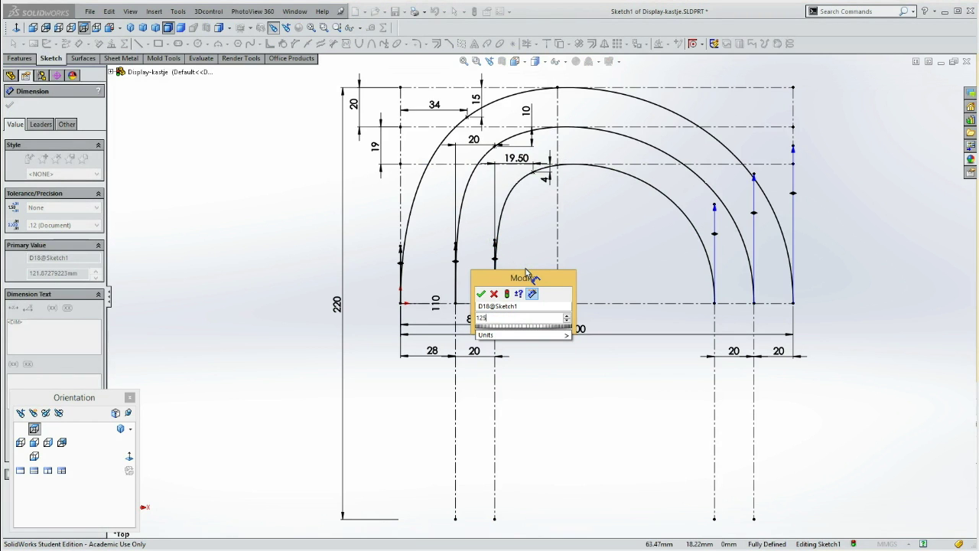
left_click(486, 290)
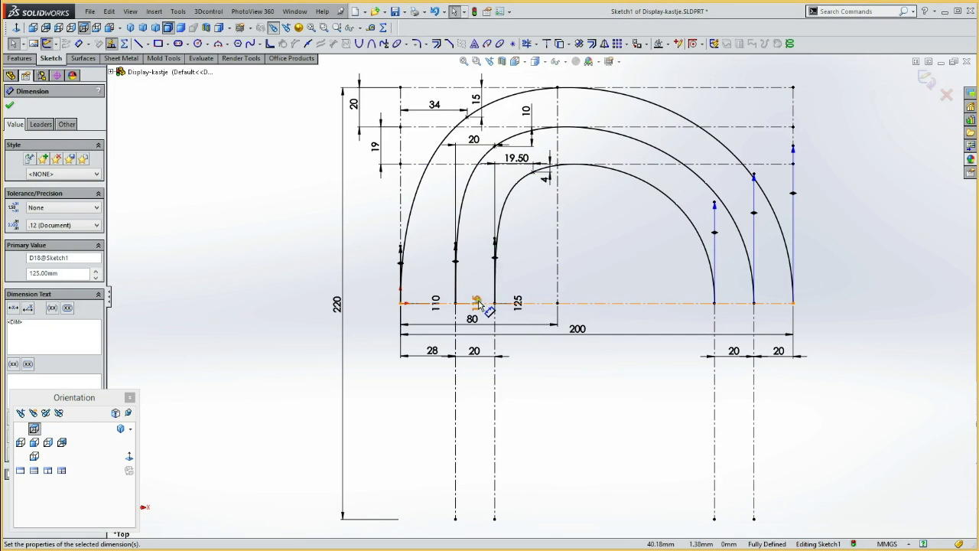
left_click_drag(517, 300, 512, 278)
left_click(469, 279)
left_click_drag(437, 305, 421, 283)
left_click(415, 281)
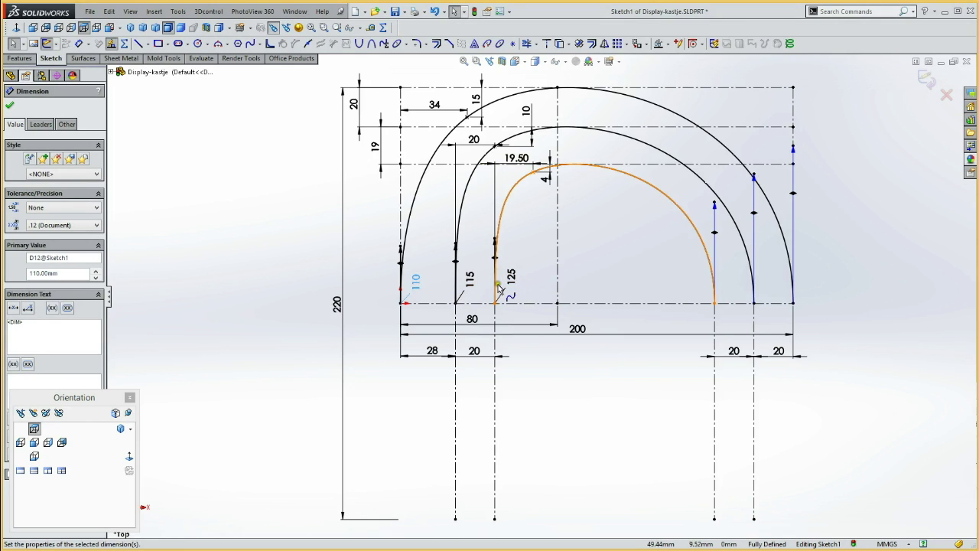
left_click(547, 259)
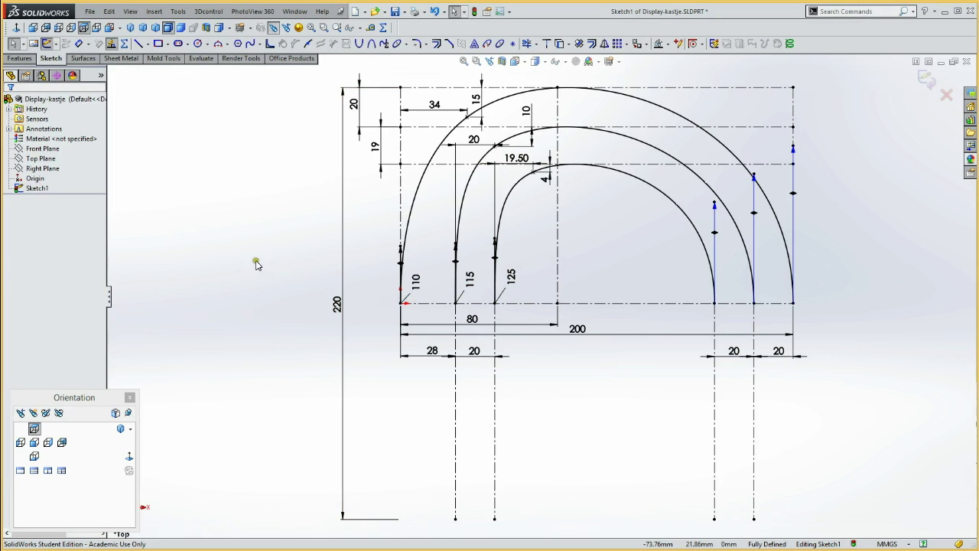
Zoom in on the three arcs and exit Sketch1
key("ctrl+shift+z")
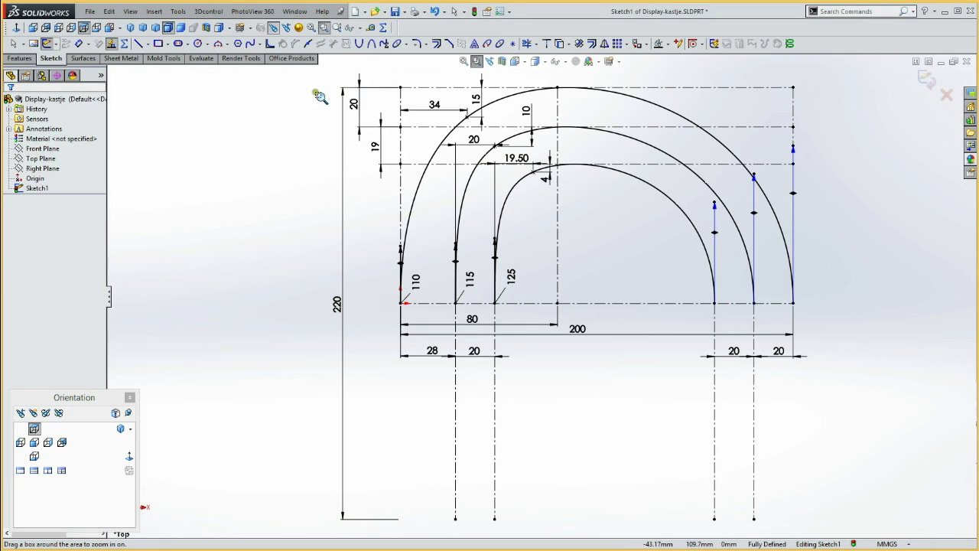
left_click_drag(323, 73, 839, 388)
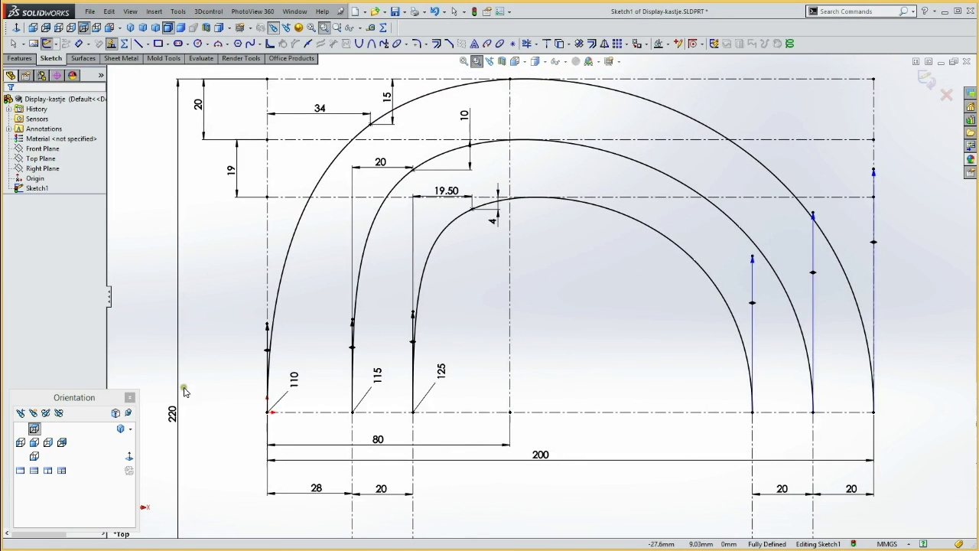
key("Escape")
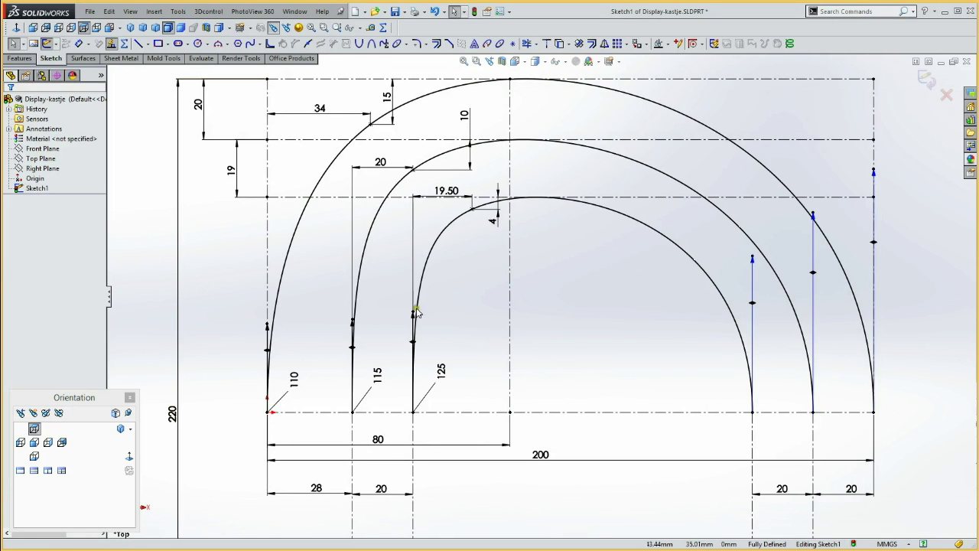
left_click(48, 45)
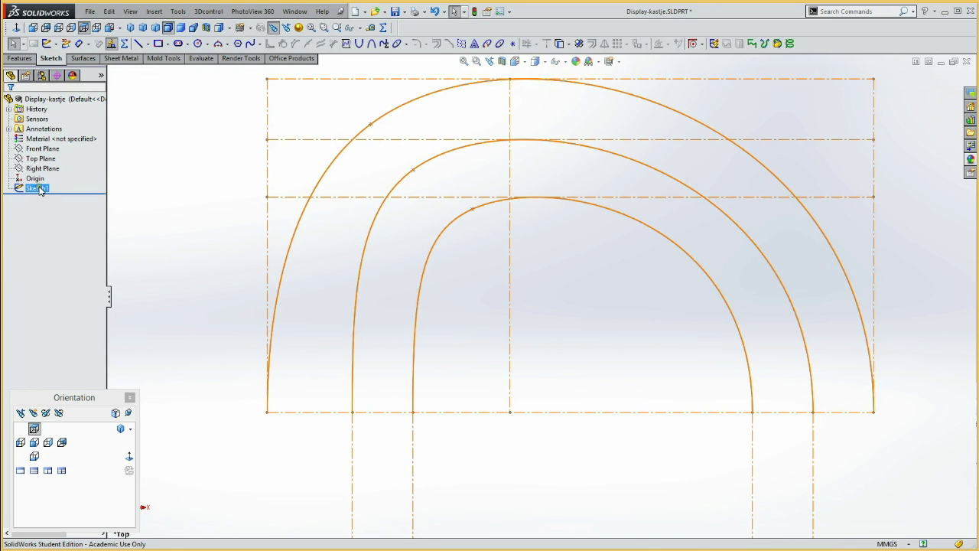
Rename Sketch1 to 'Ref top', save the part, and orbit to view it in 3D
left_click(37, 189)
left_click(39, 189)
type("Ref top")
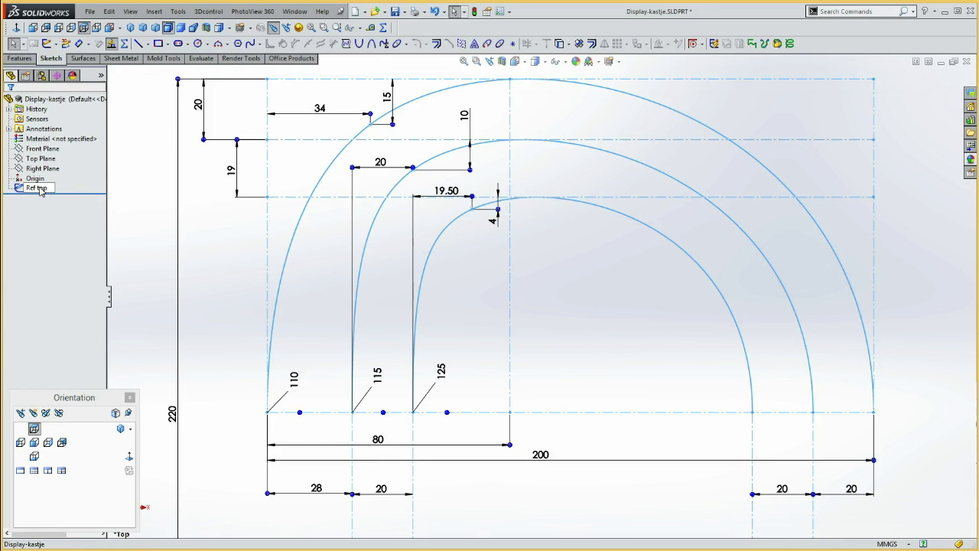
left_click(136, 238)
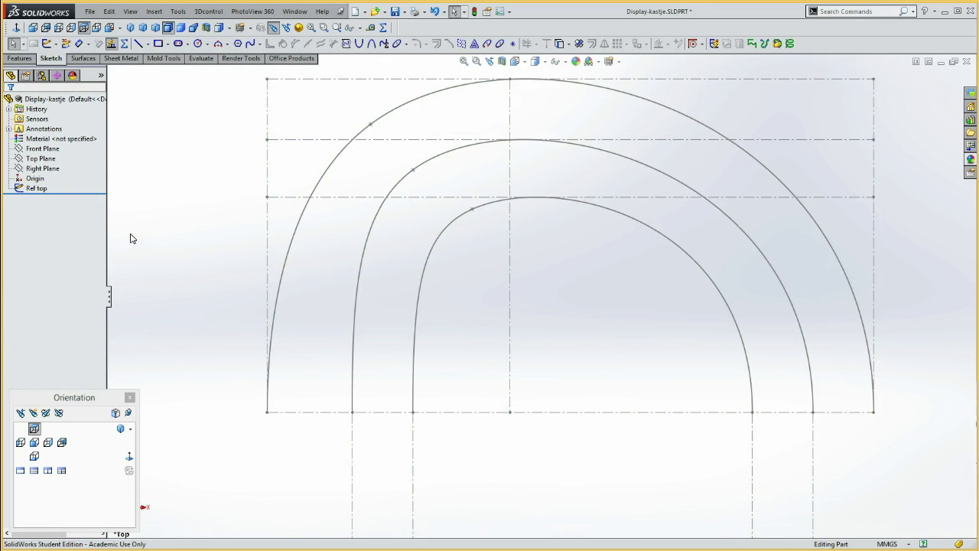
key("ctrl+s")
mouse_move(172, 312)
middle_mouse_down()
mouse_move(194, 150)
mouse_move(151, 179)
mouse_move(175, 114)
mouse_move(193, 114)
middle_mouse_up()
key("Escape")
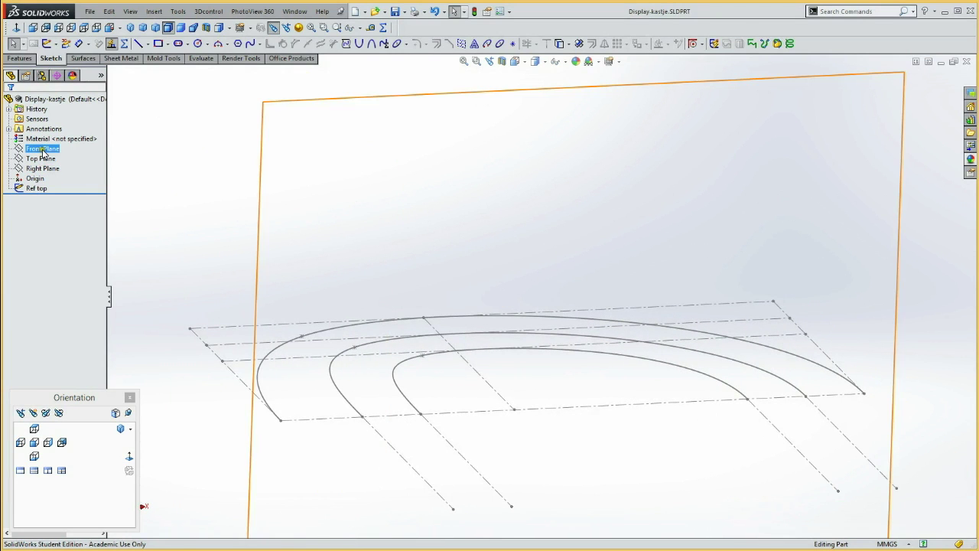
Start a sketch on the Front Plane with a construction corner rectangle from the origin
left_click(42, 150)
left_click(49, 134)
left_click(158, 44)
left_click(283, 418)
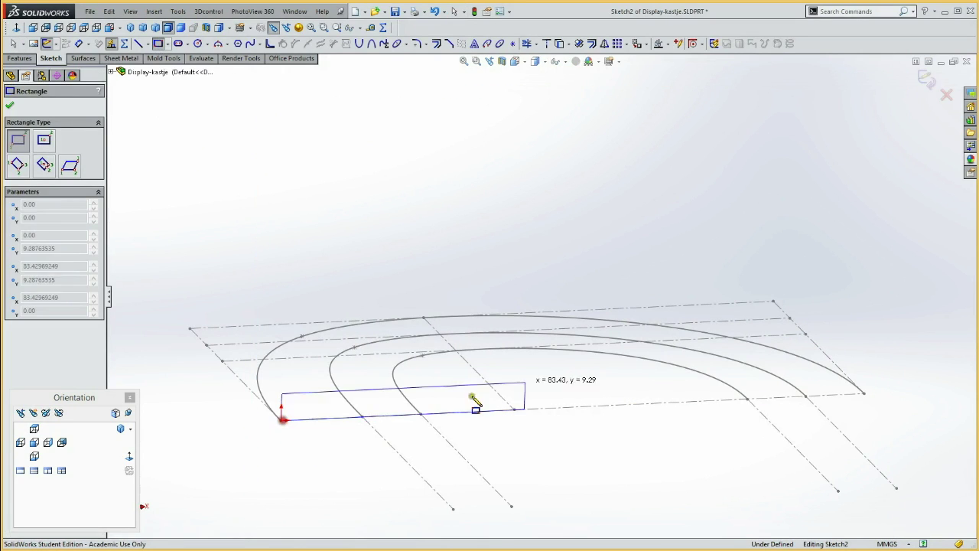
left_click(853, 233)
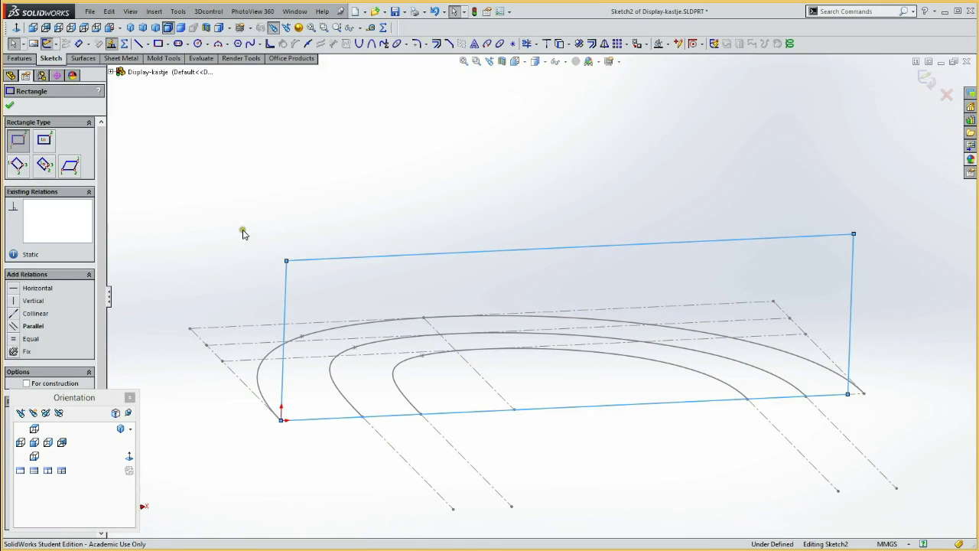
left_click(27, 384)
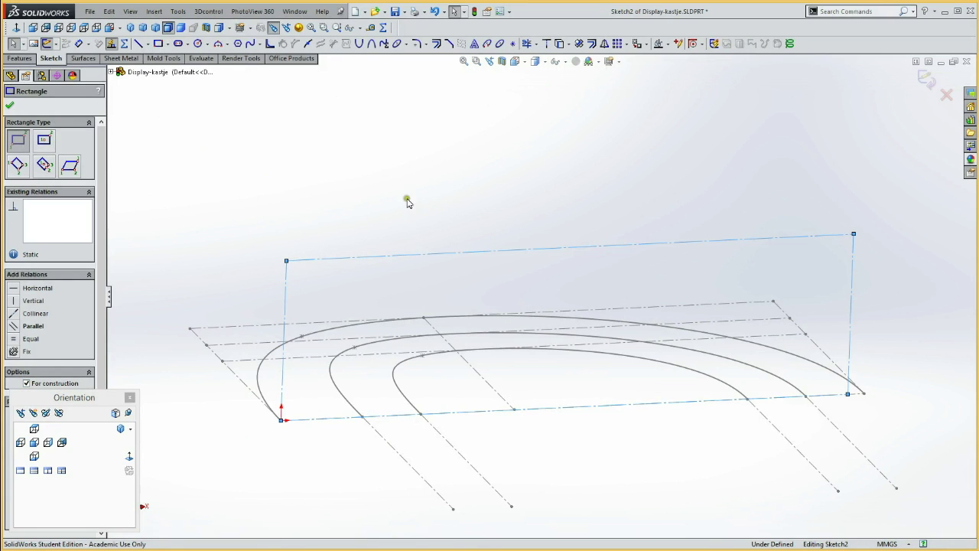
key("Escape")
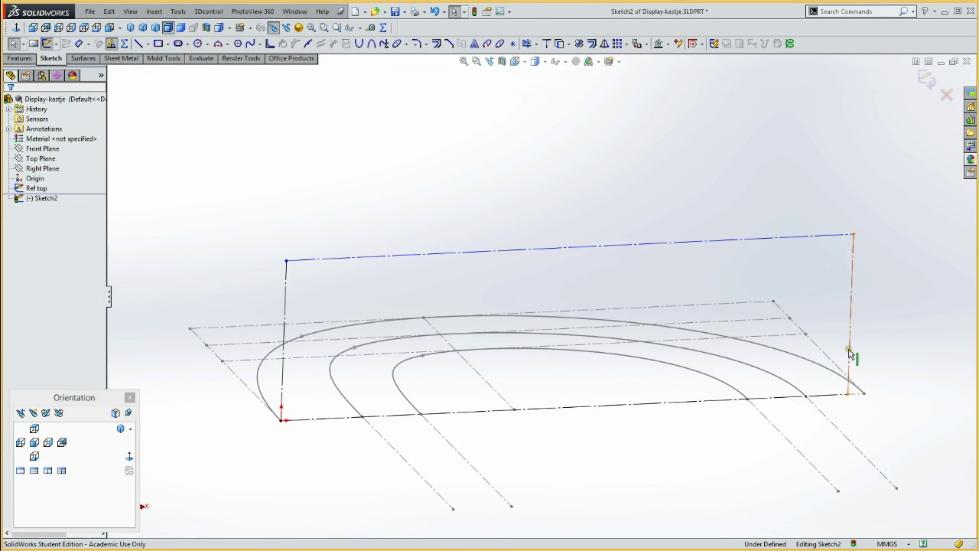
Make the rectangle's right edge coincident with the Ref top corner point
left_click(849, 350)
left_click(864, 395, "ctrl")
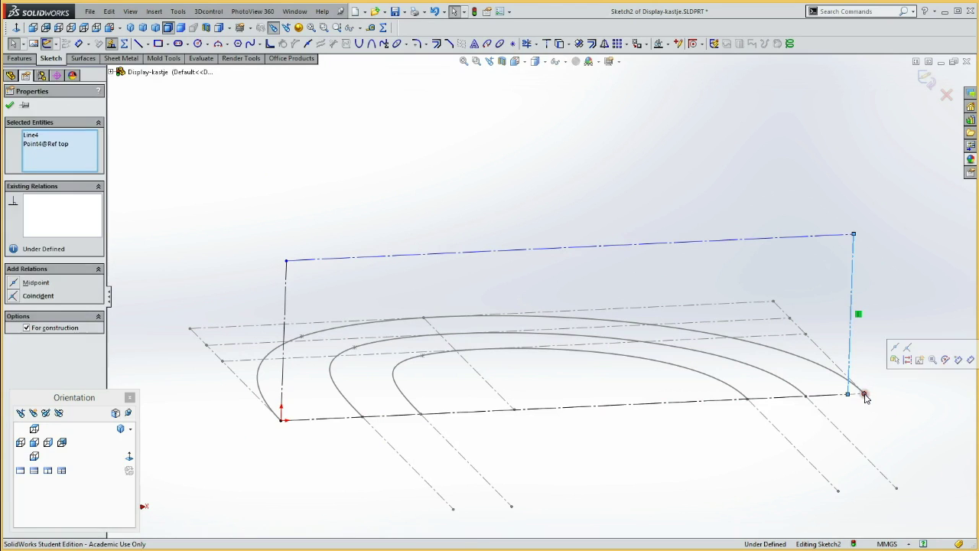
left_click(907, 349)
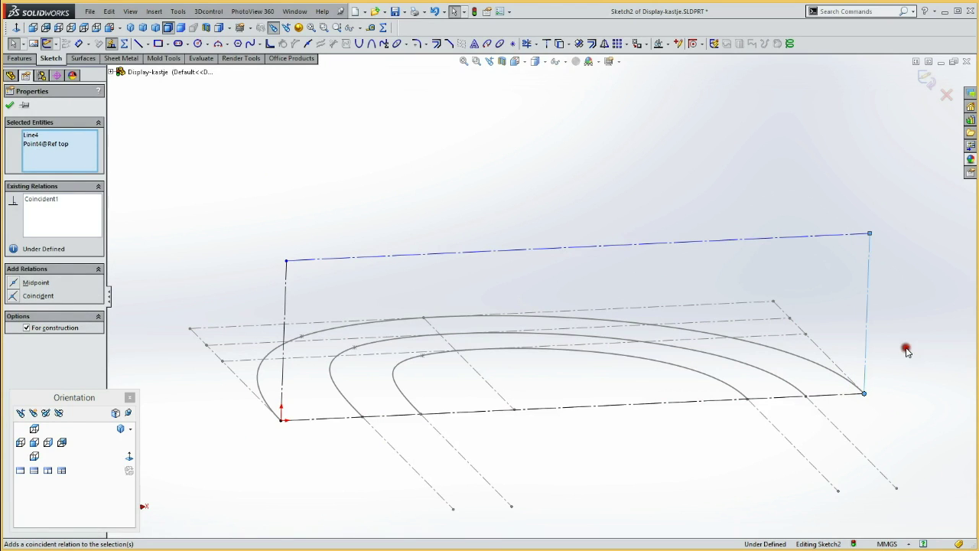
left_click(905, 350)
left_click(693, 187)
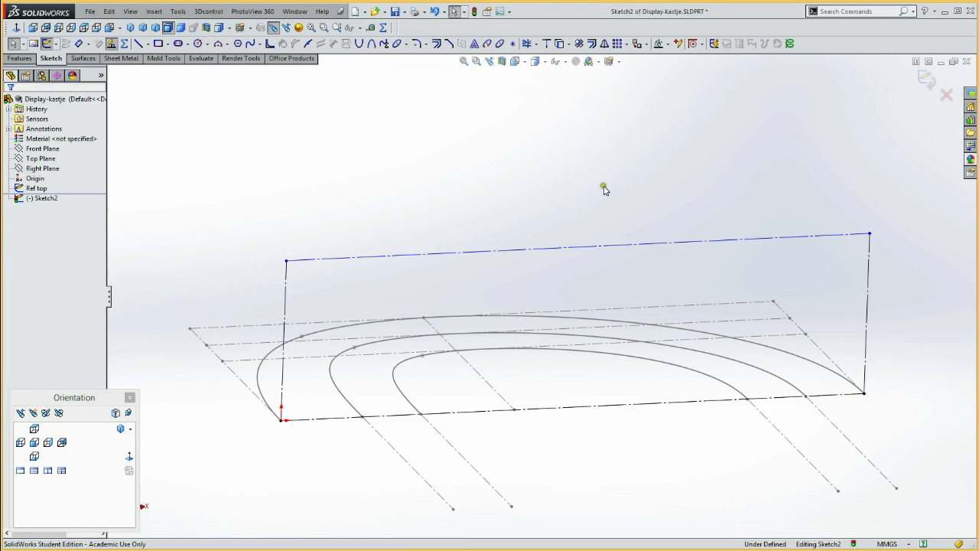
key("d")
left_click(740, 239)
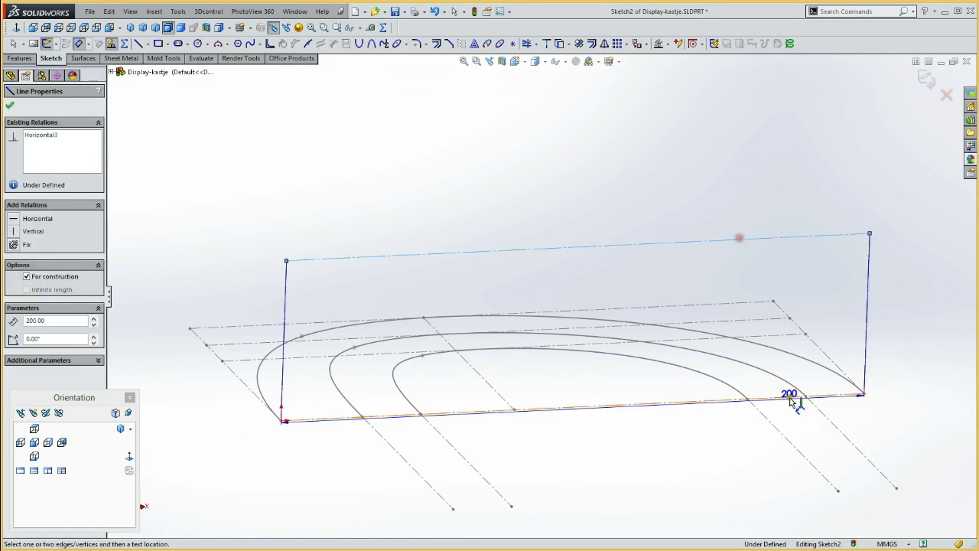
Dimension the rectangle's right edge to a height of 32 mm
left_click(867, 354)
left_click(903, 337)
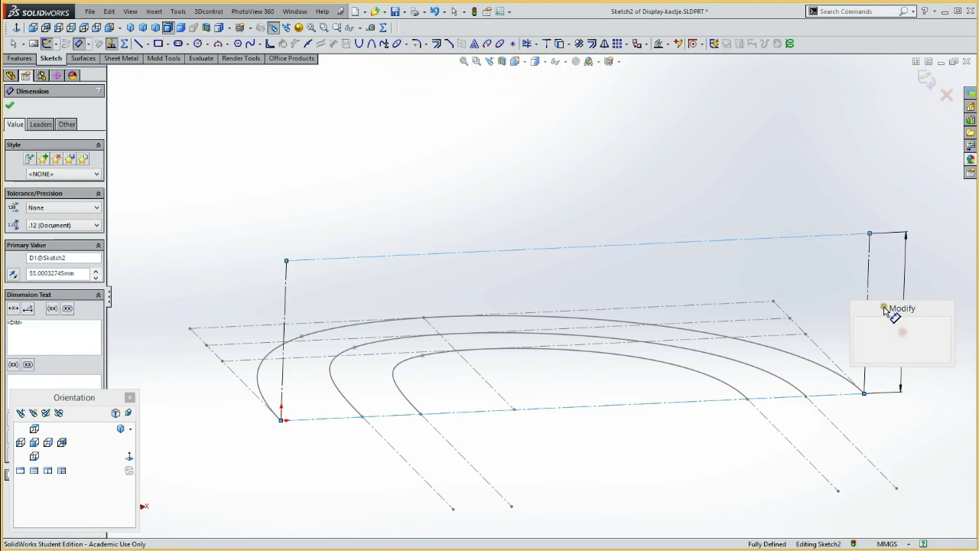
type("32")
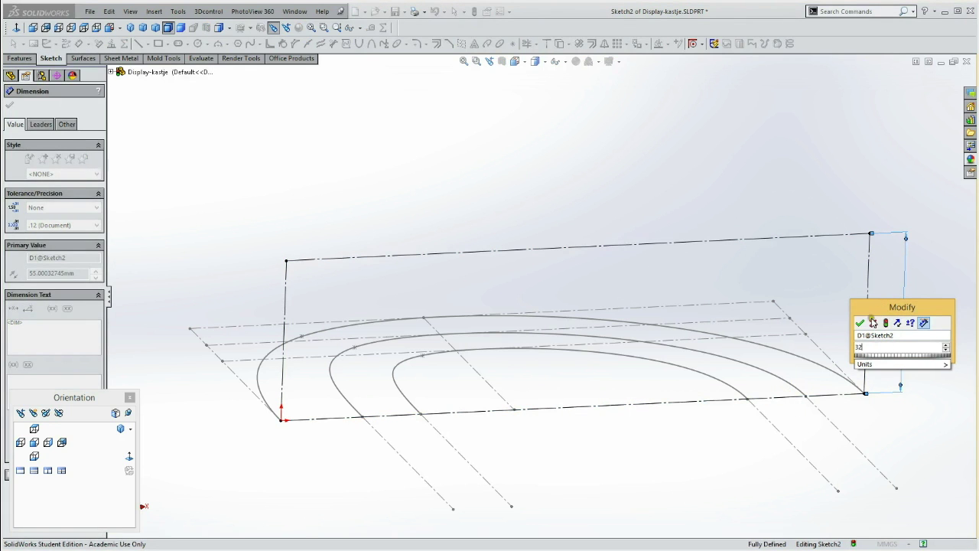
left_click(861, 323)
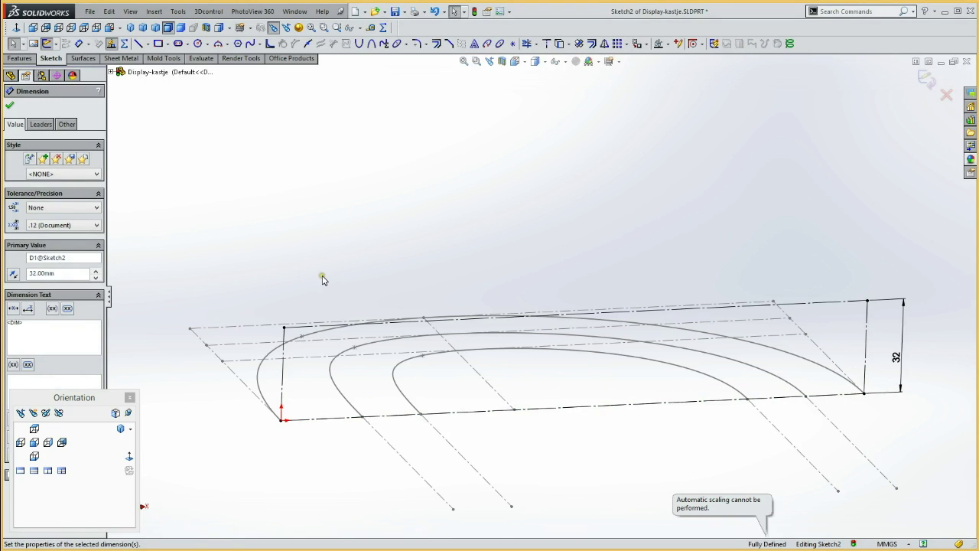
Draw a horizontal construction line from the rectangle's left edge to its right edge
key("l")
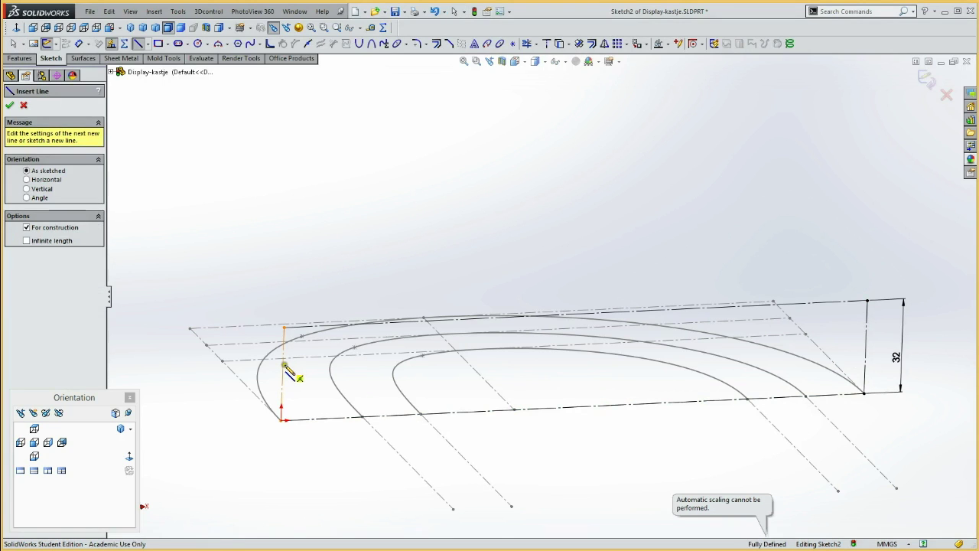
left_click(282, 372)
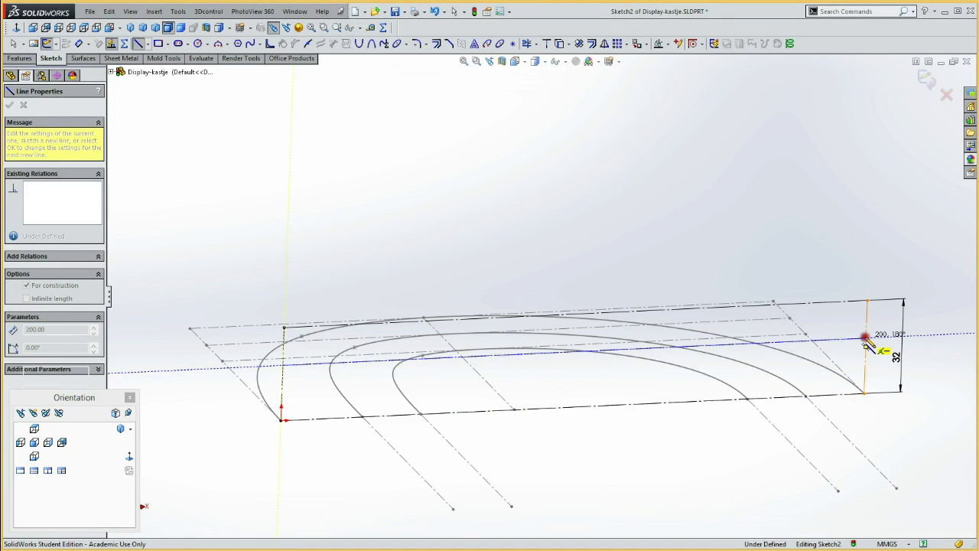
left_click(866, 338)
key("Escape")
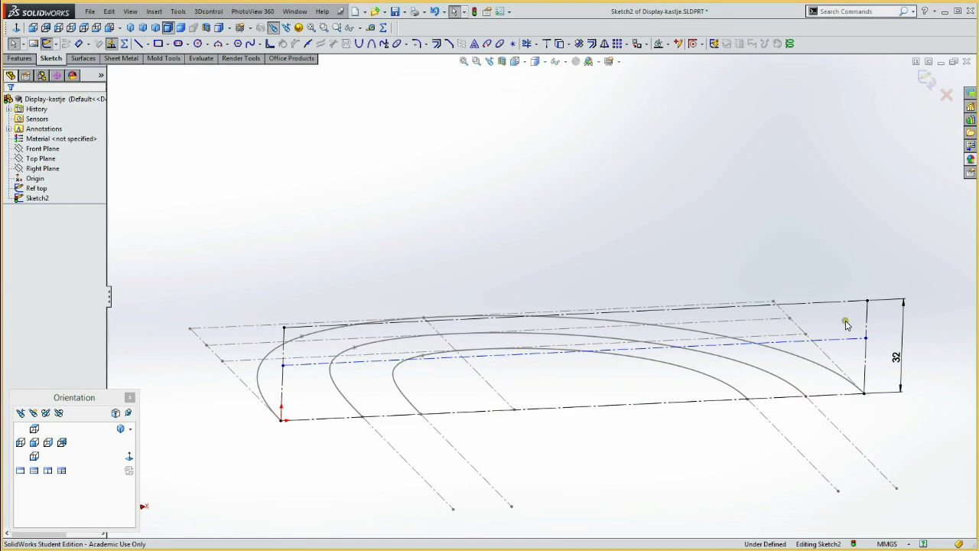
key("d")
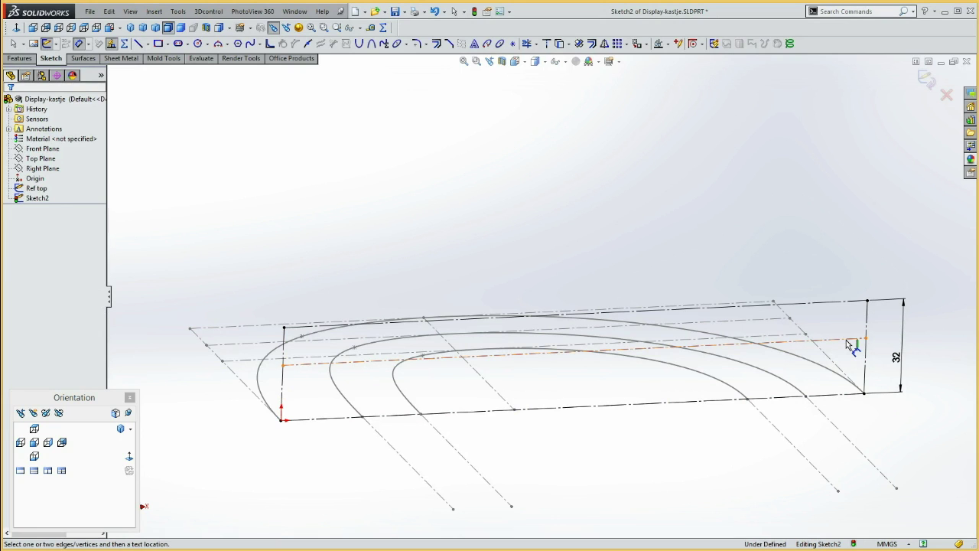
Dimension the horizontal construction line 14 mm below the rectangle's top edge
left_click(847, 341)
left_click(849, 302)
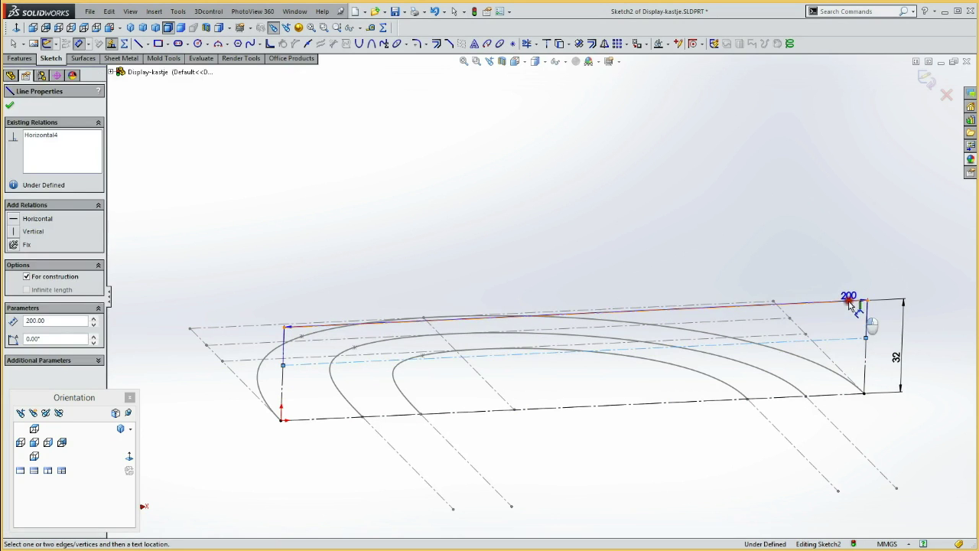
left_click(851, 260)
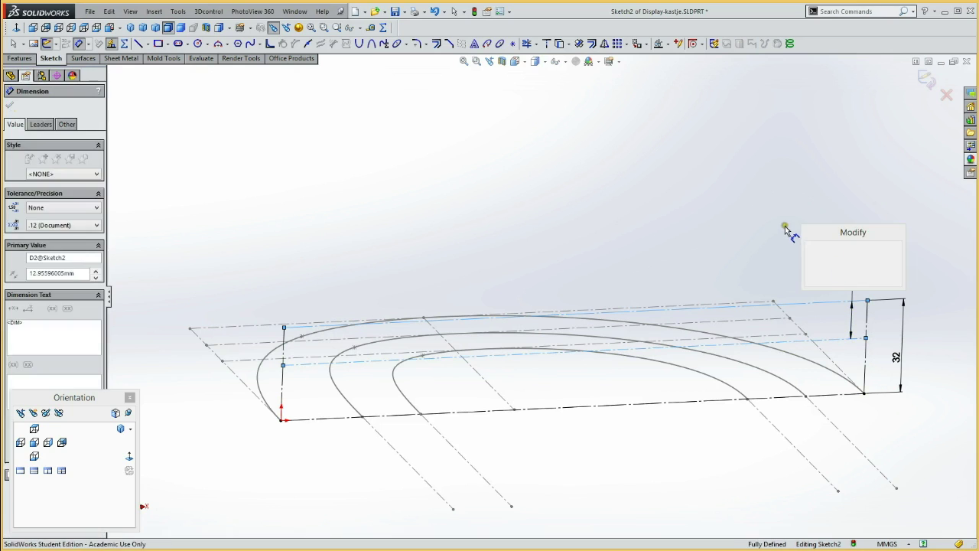
type("14")
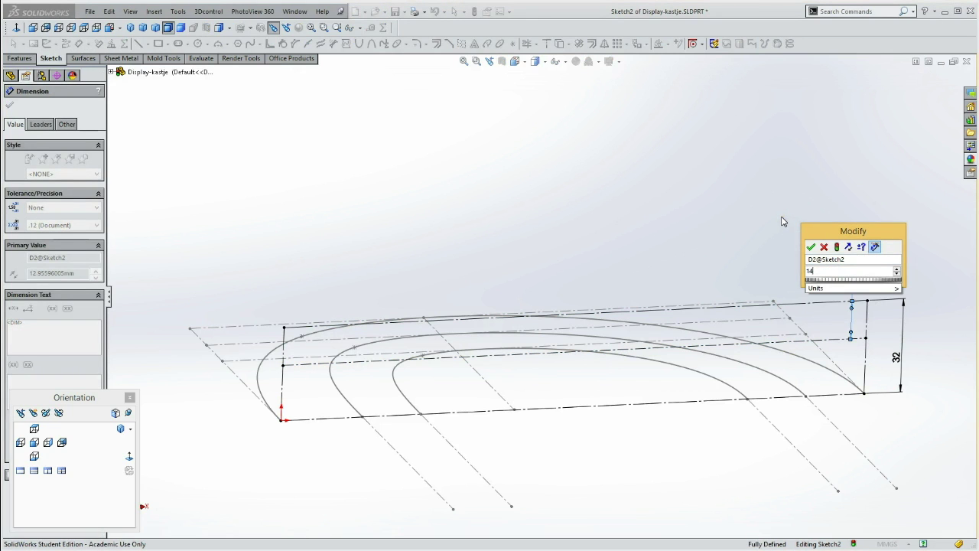
key("Return")
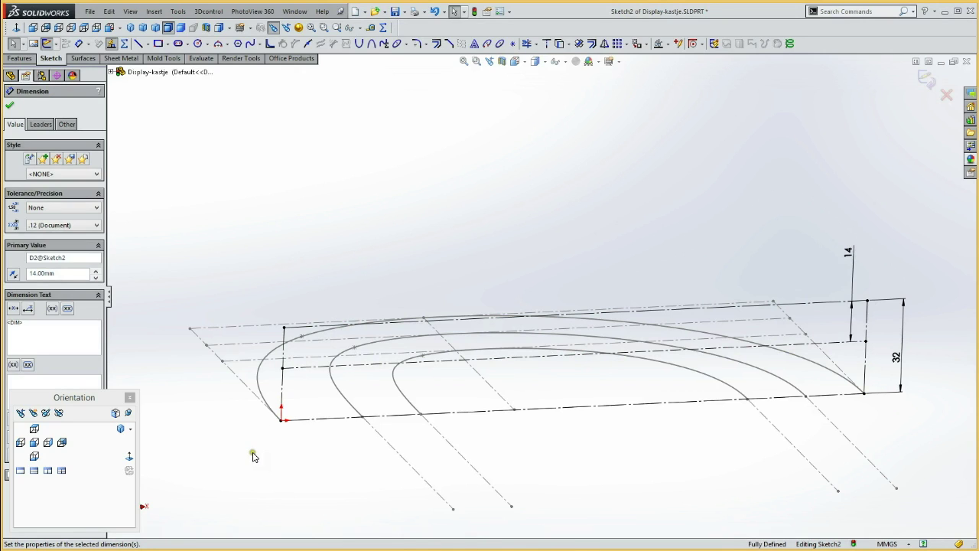
key("Return")
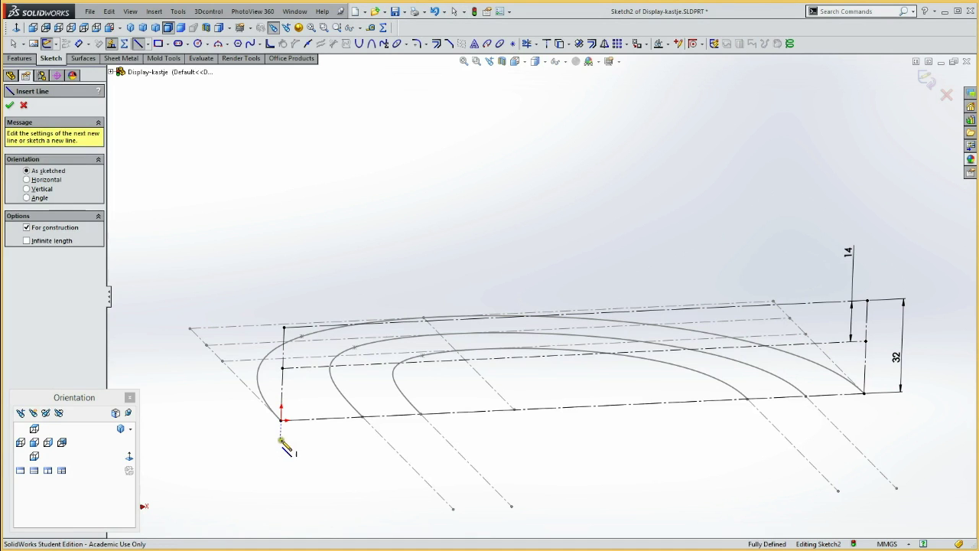
Draw a horizontal construction line below the front edge and dimension it 0.5 mm away
left_click(283, 394)
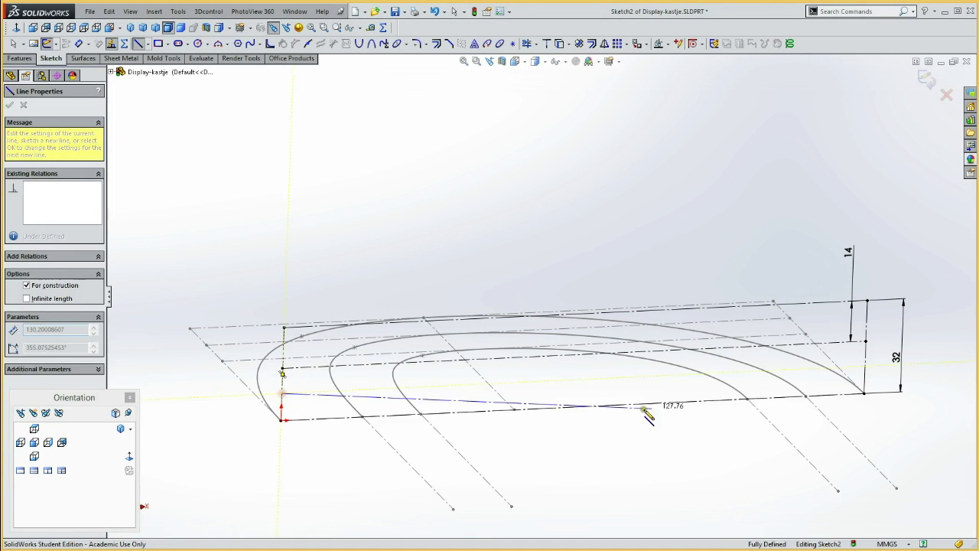
double_click(866, 369)
left_click_drag(632, 381, 621, 422)
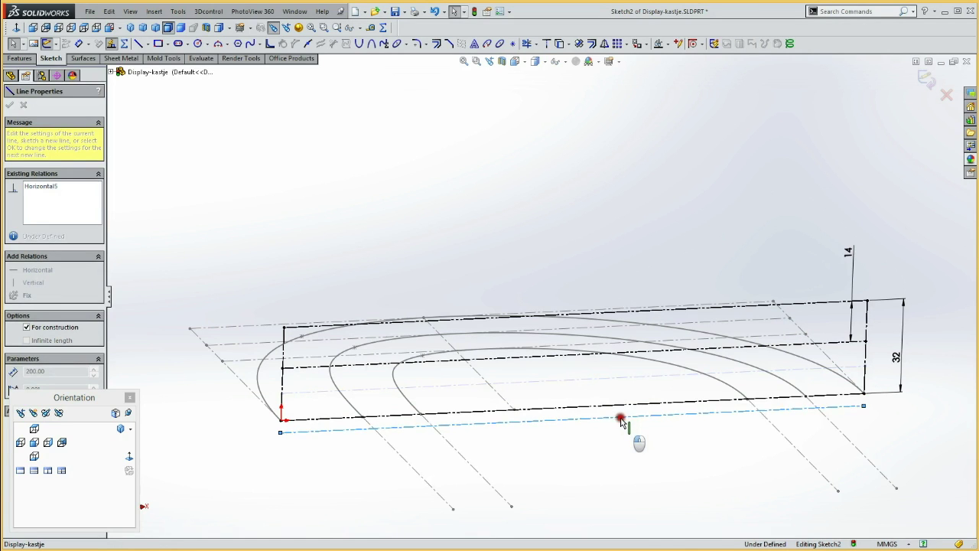
left_click_drag(621, 423, 623, 417)
left_click(545, 262)
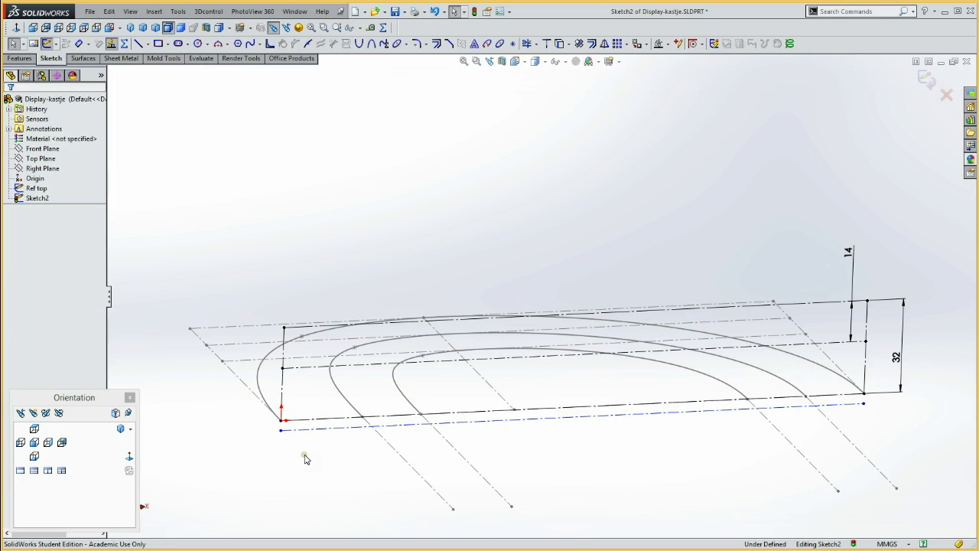
key("d")
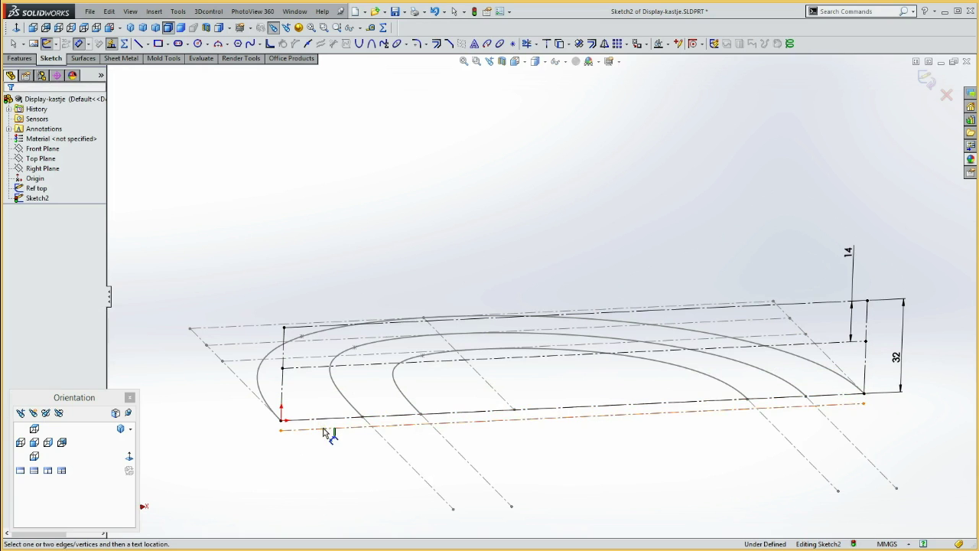
left_click(324, 430)
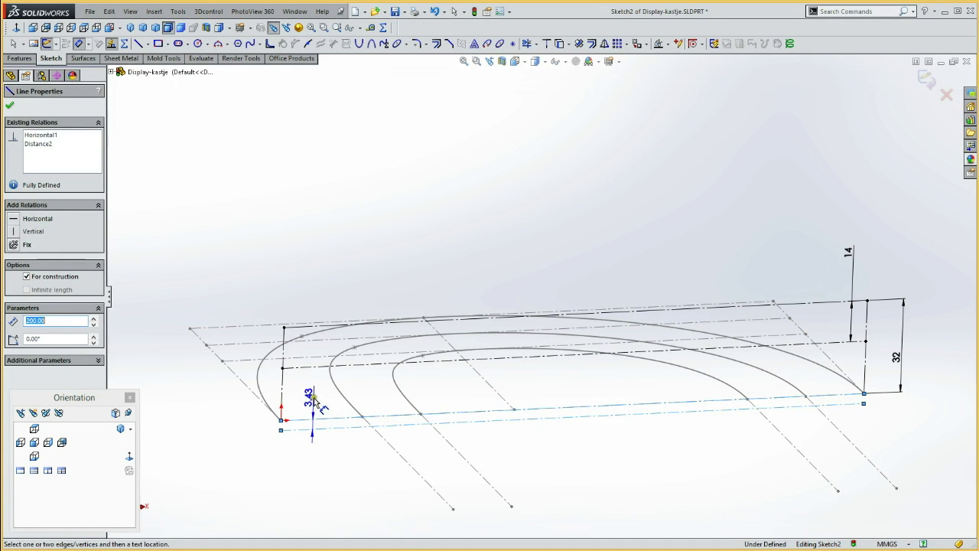
left_click(316, 401)
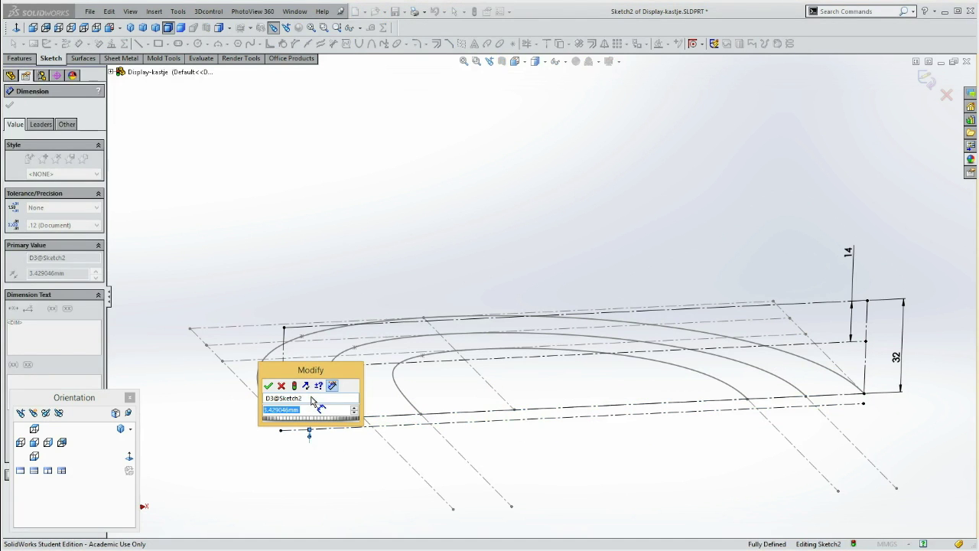
type("0.5")
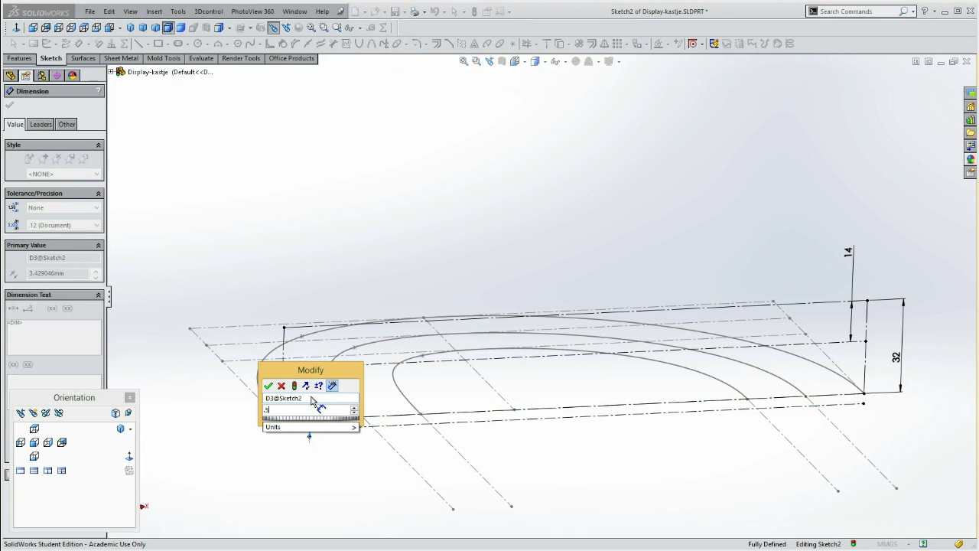
key("Return")
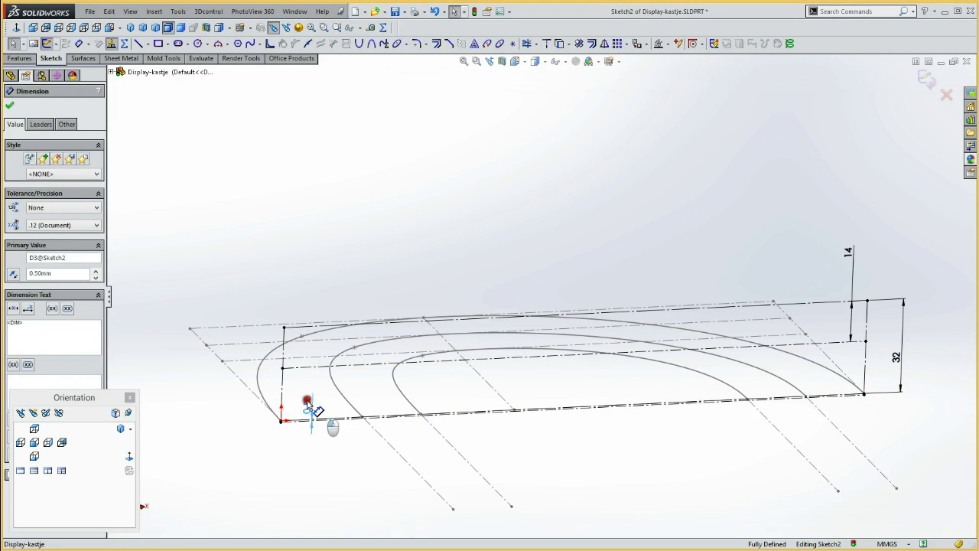
left_click(208, 433)
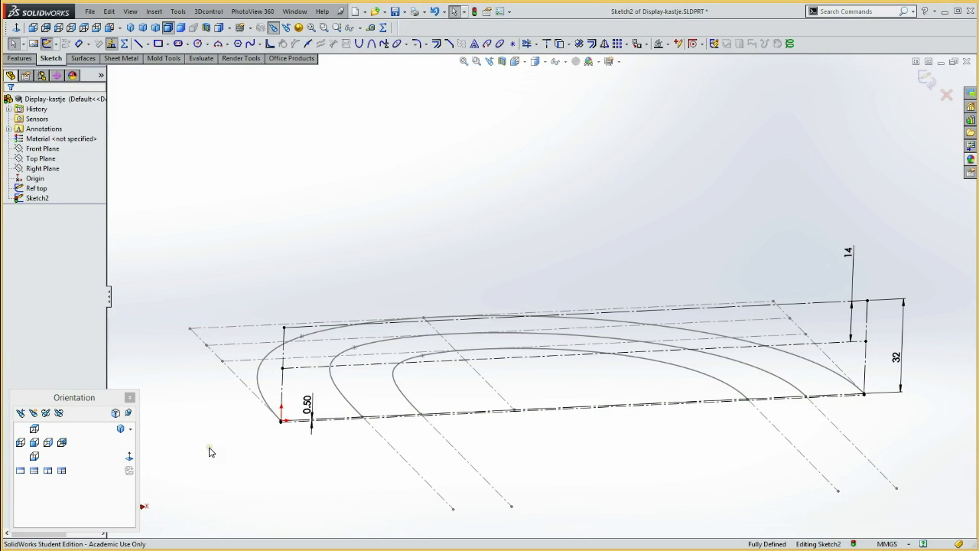
Draw another horizontal construction line below the front edge, dimensioned 1.5 mm from it
key("l")
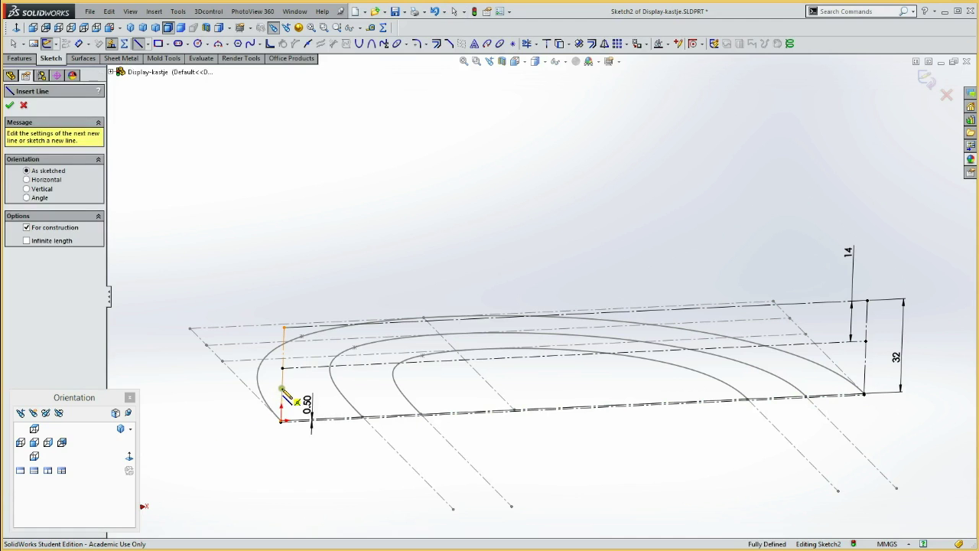
left_click_drag(283, 388, 865, 359)
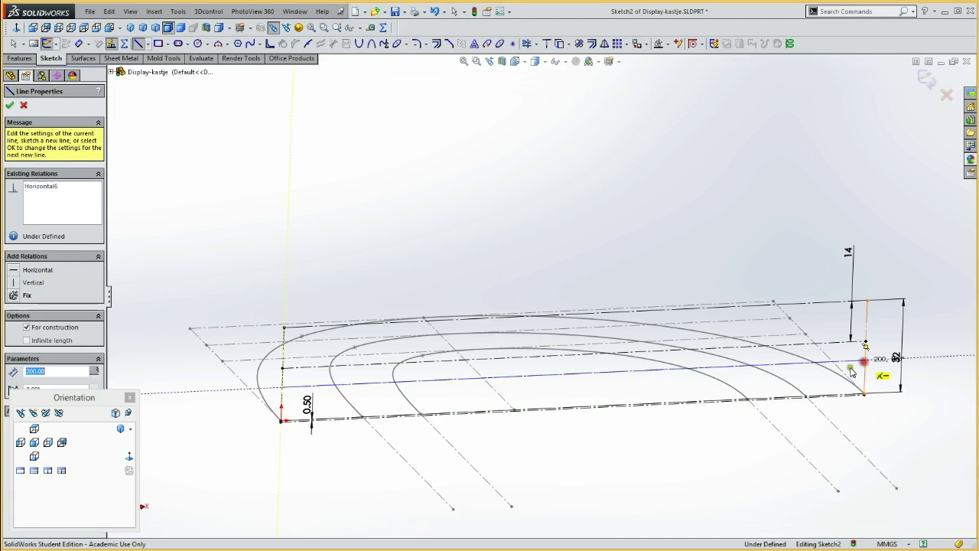
left_click(802, 374)
left_click_drag(798, 364, 790, 417)
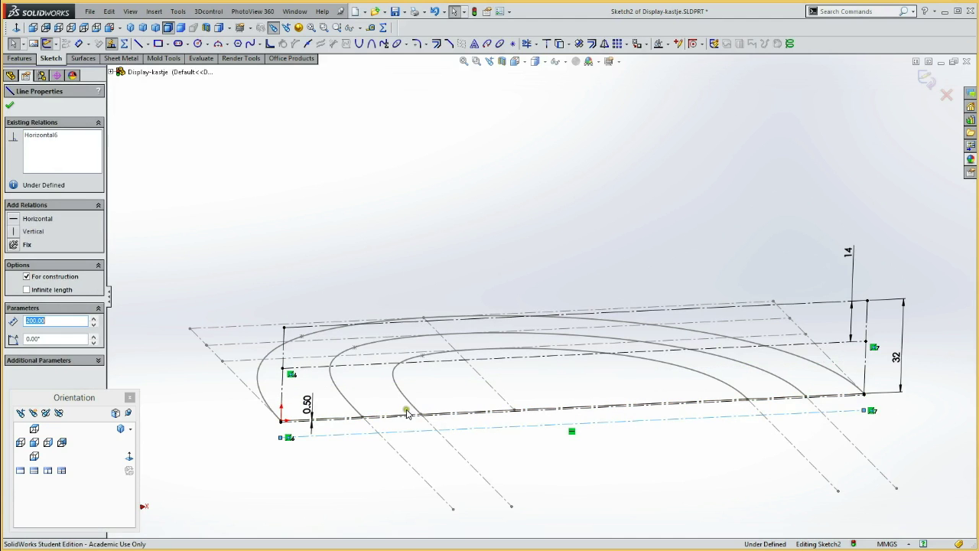
key("d")
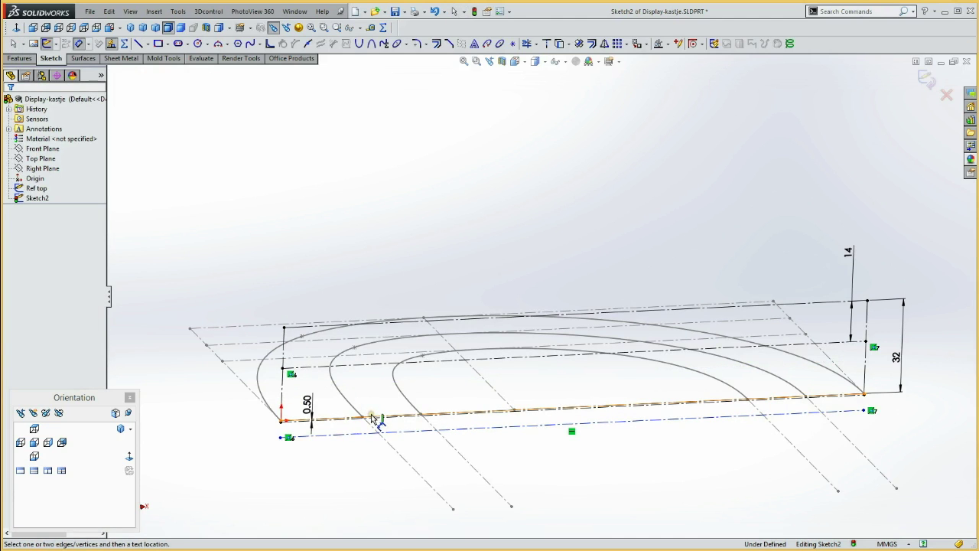
left_click(359, 434)
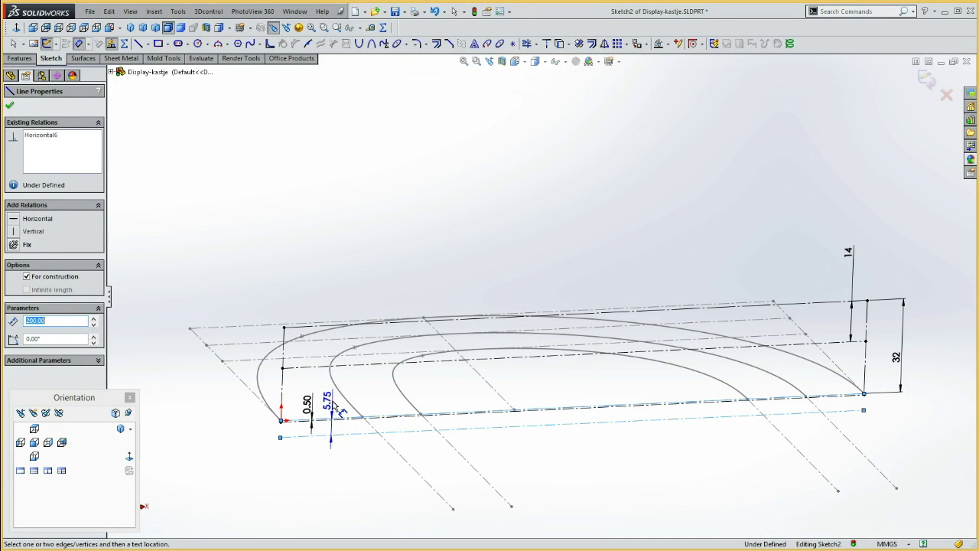
left_click(333, 406)
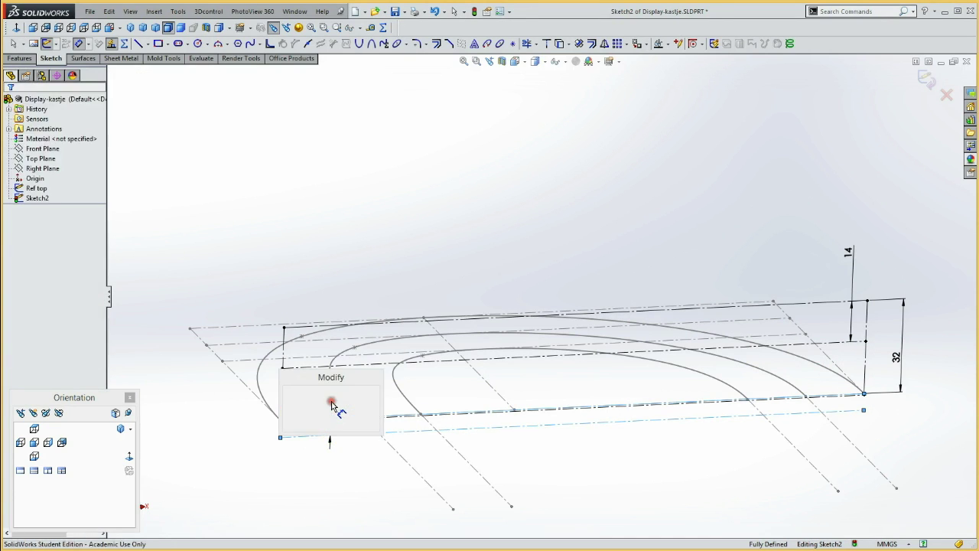
type("1.5")
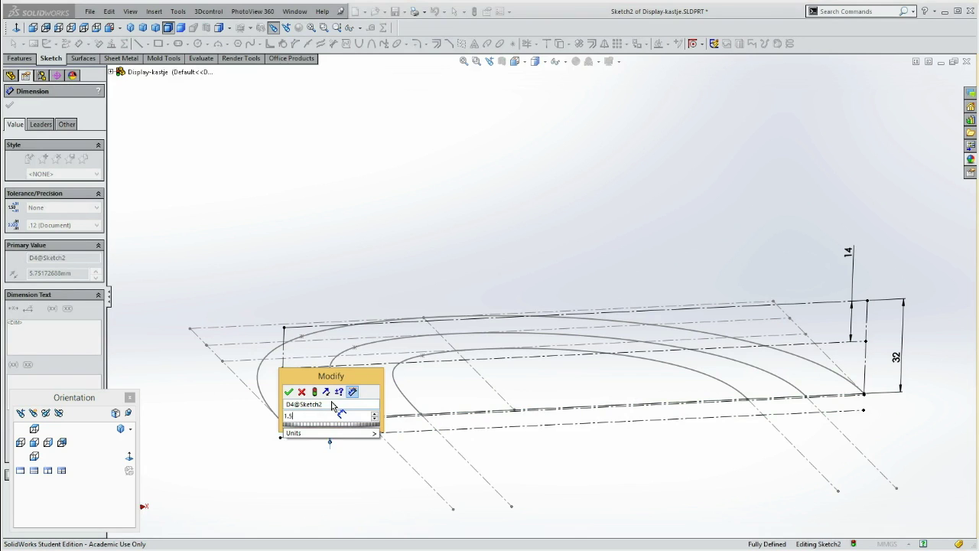
key("Return")
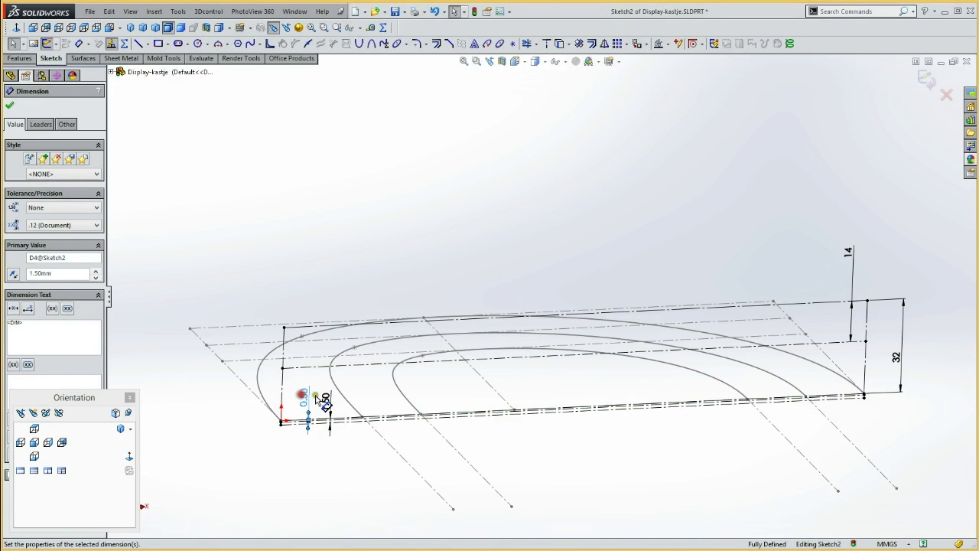
key("ctrl+z")
left_click(318, 453)
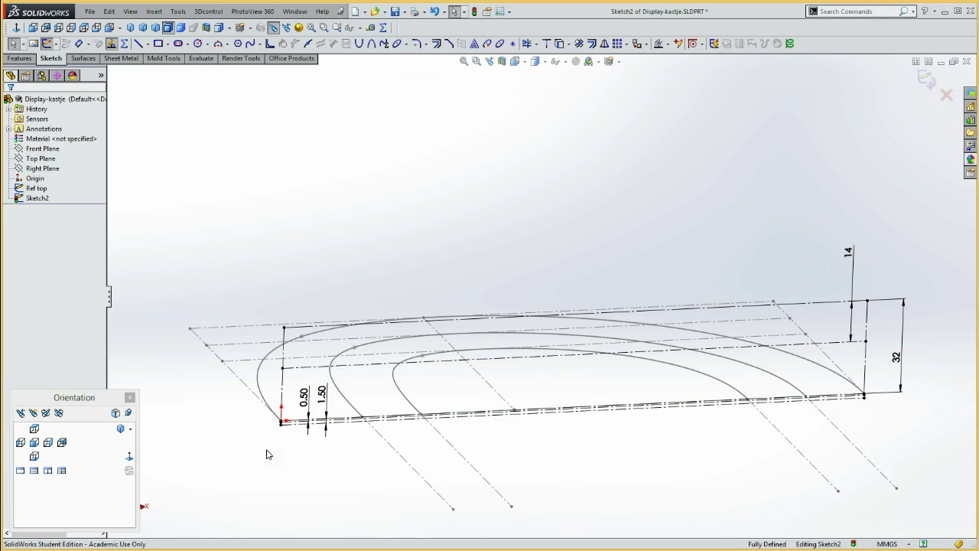
Draw a third horizontal construction line and move it well below the front edge
key("l")
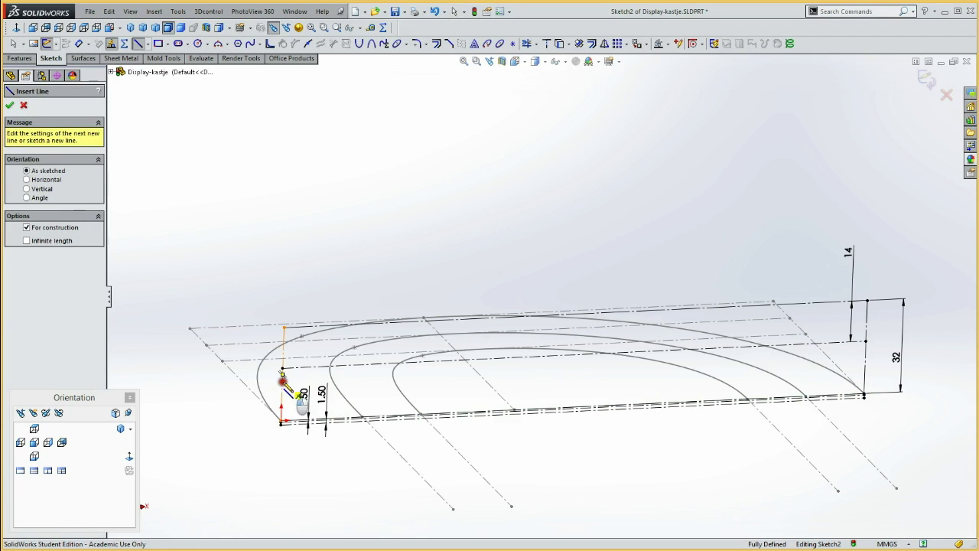
left_click(282, 373)
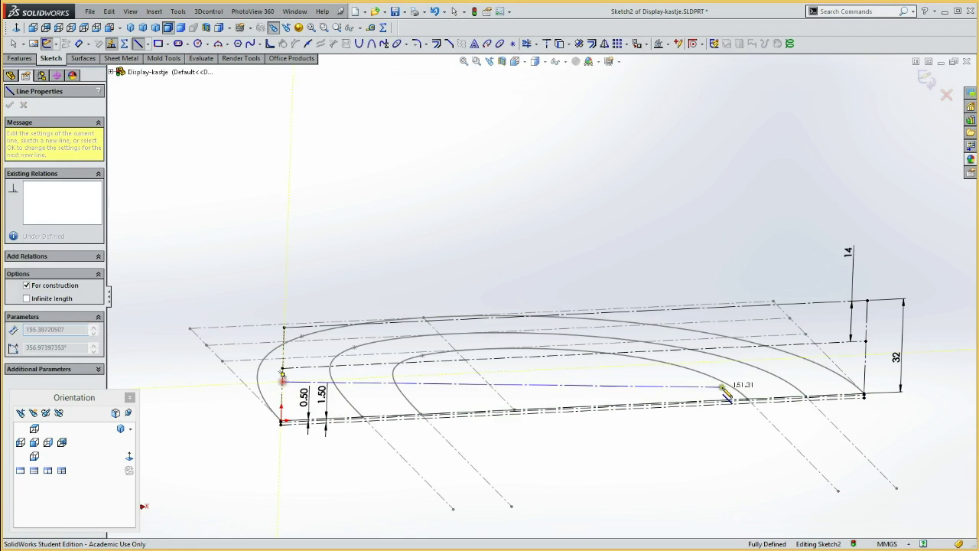
left_click(858, 358)
key("Escape")
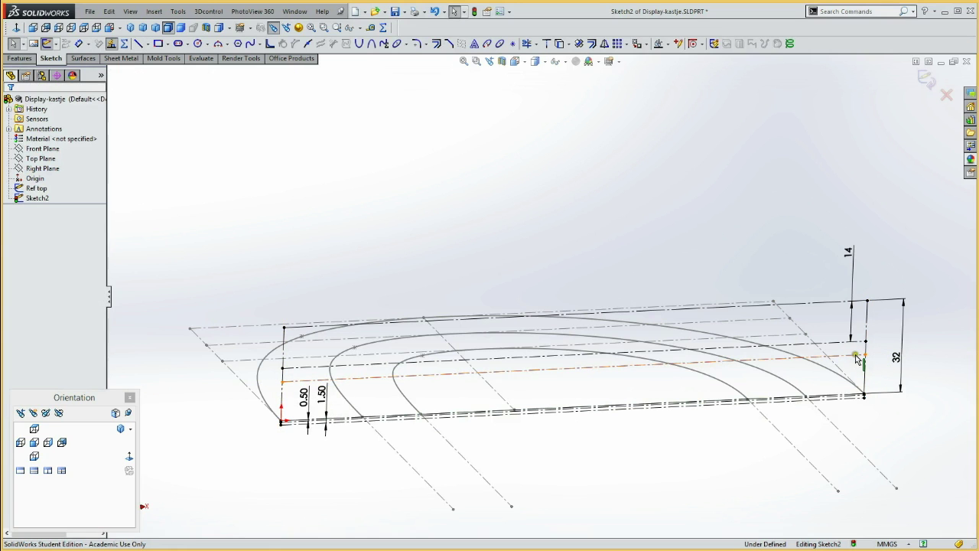
left_click_drag(857, 366, 839, 456)
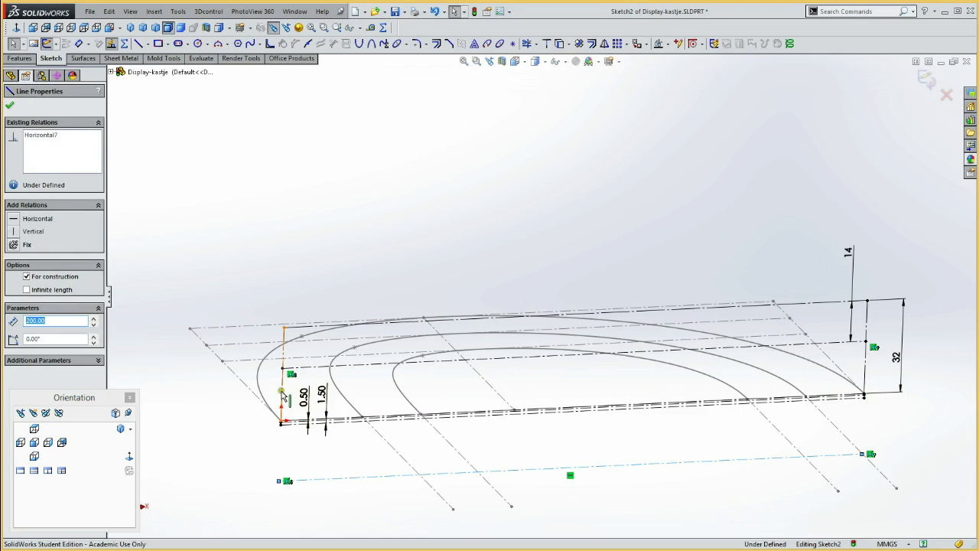
left_click(279, 458)
left_click_drag(280, 483, 281, 464)
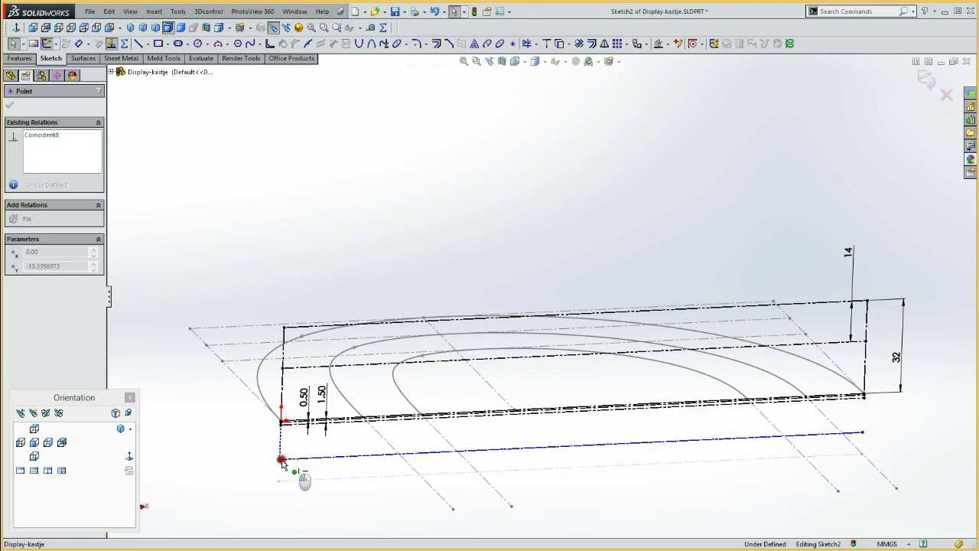
left_click_drag(282, 465, 281, 463)
left_click(337, 465)
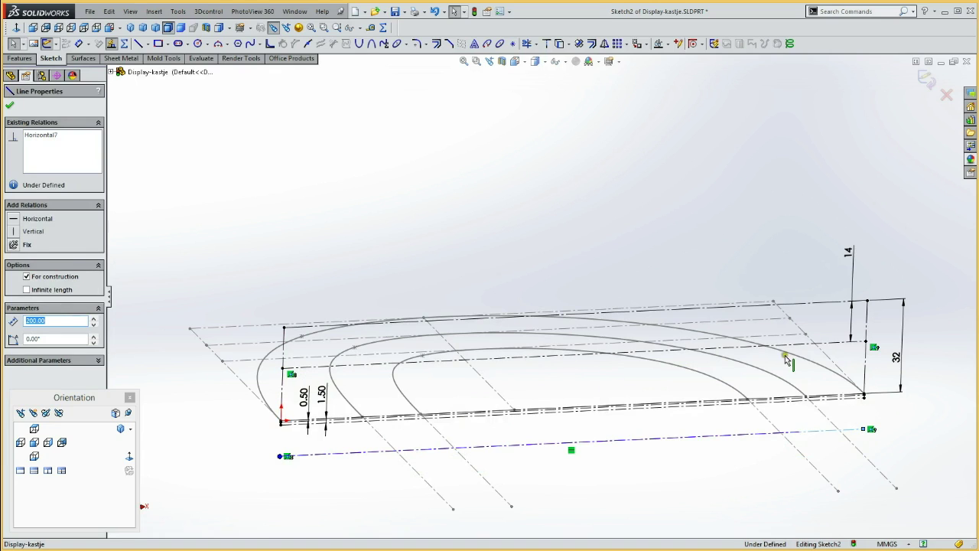
left_click(690, 483)
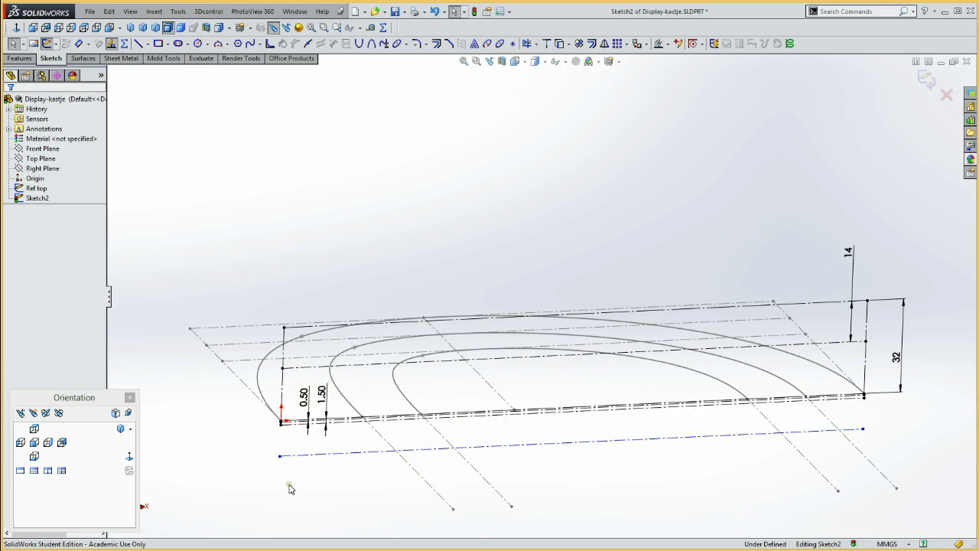
Dimension the lowest construction line 20 mm from the front edge
key("d")
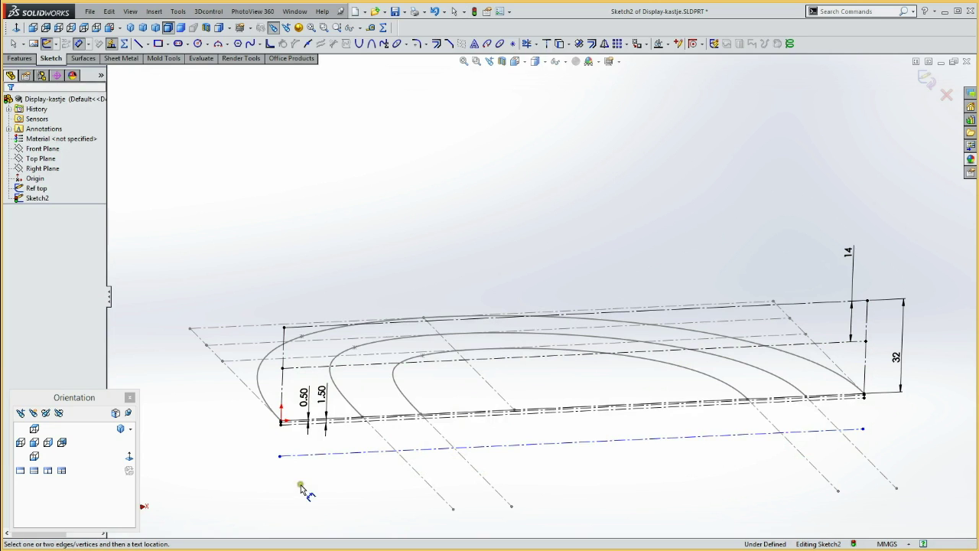
left_click(342, 420)
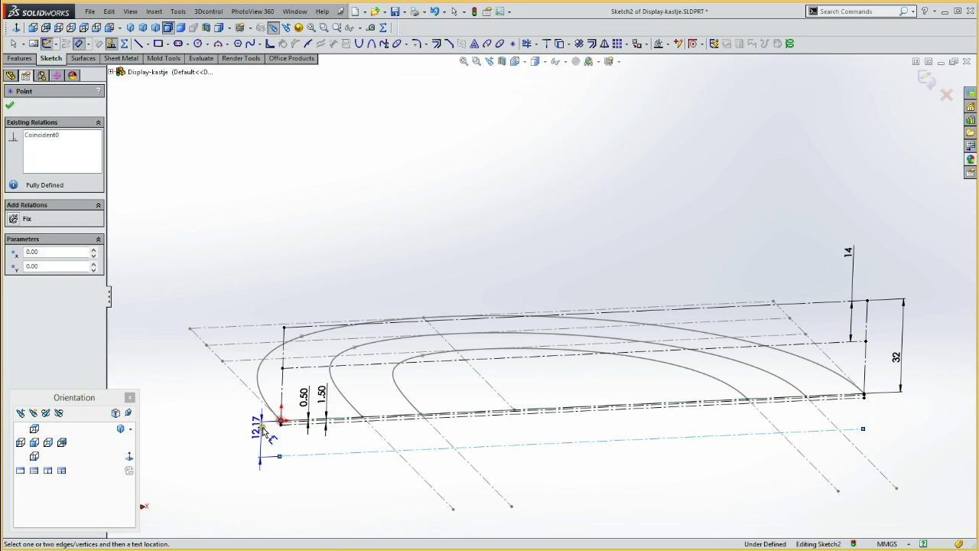
left_click(251, 442)
type("20")
key("Return")
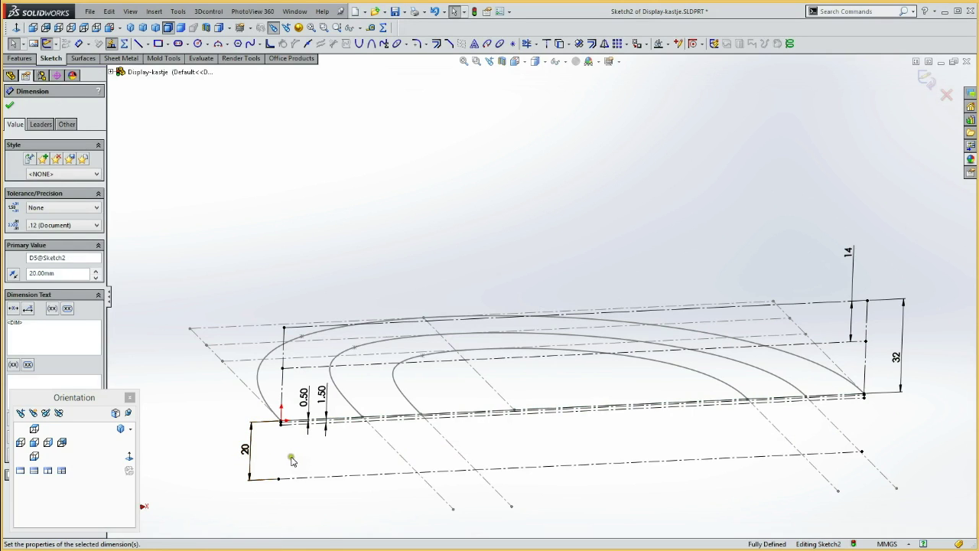
Switch to the Front view and hide the Ref top sketch
left_click(35, 446)
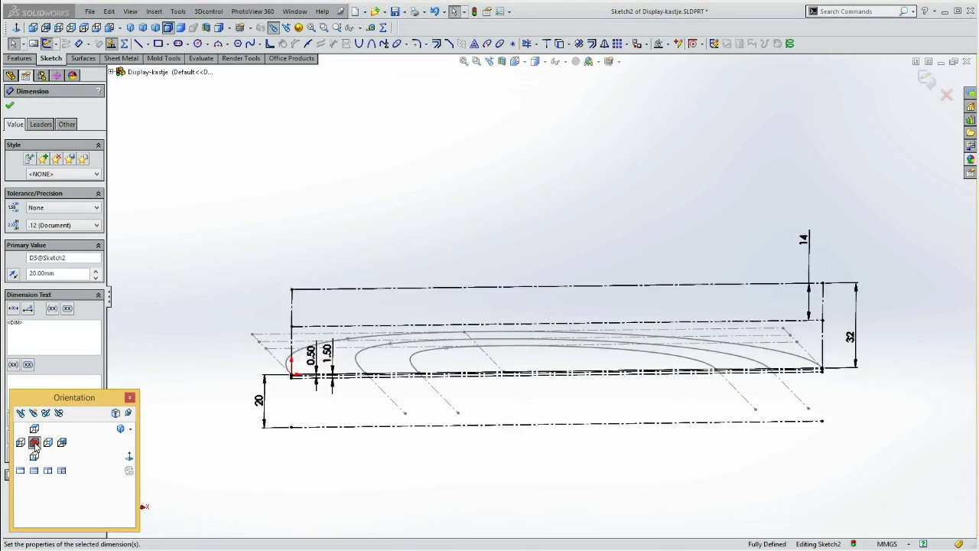
left_click(163, 357)
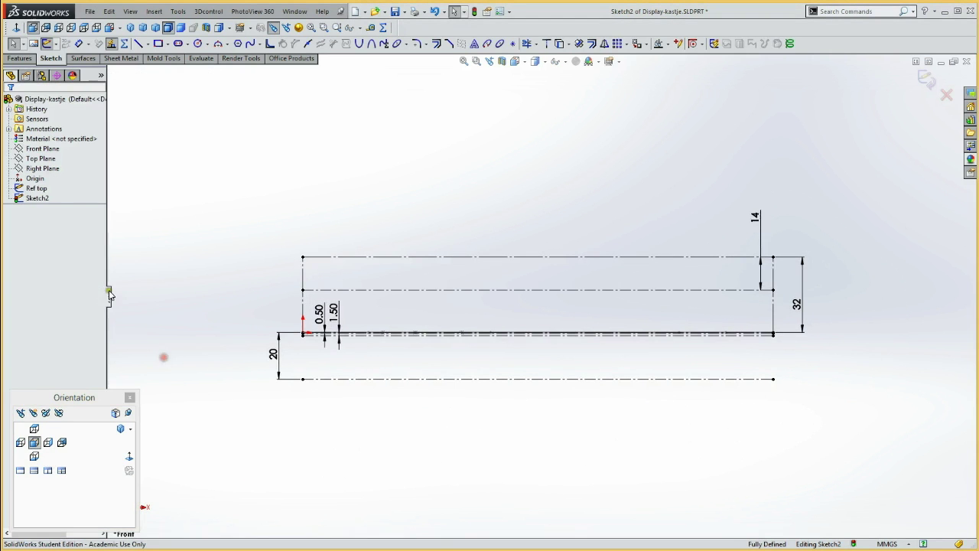
left_click(36, 188)
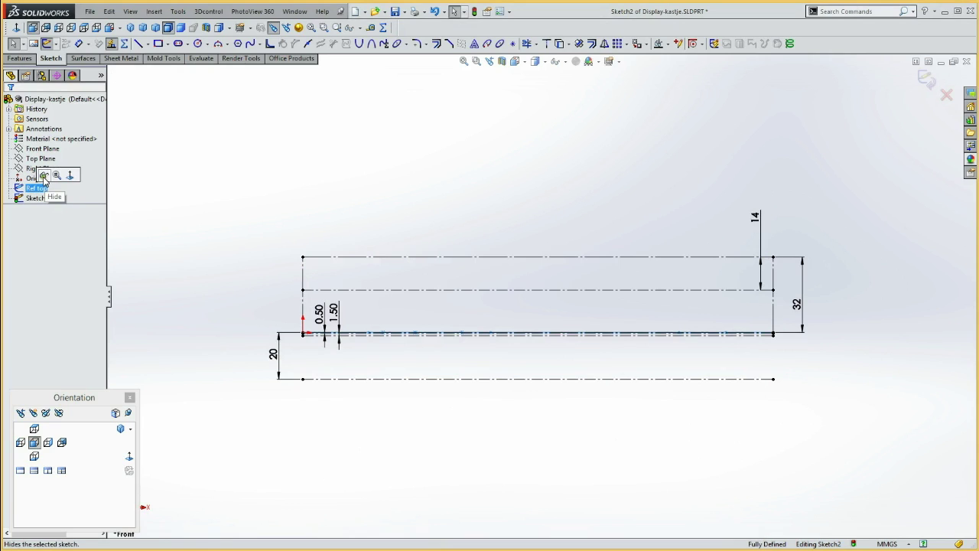
left_click(44, 176)
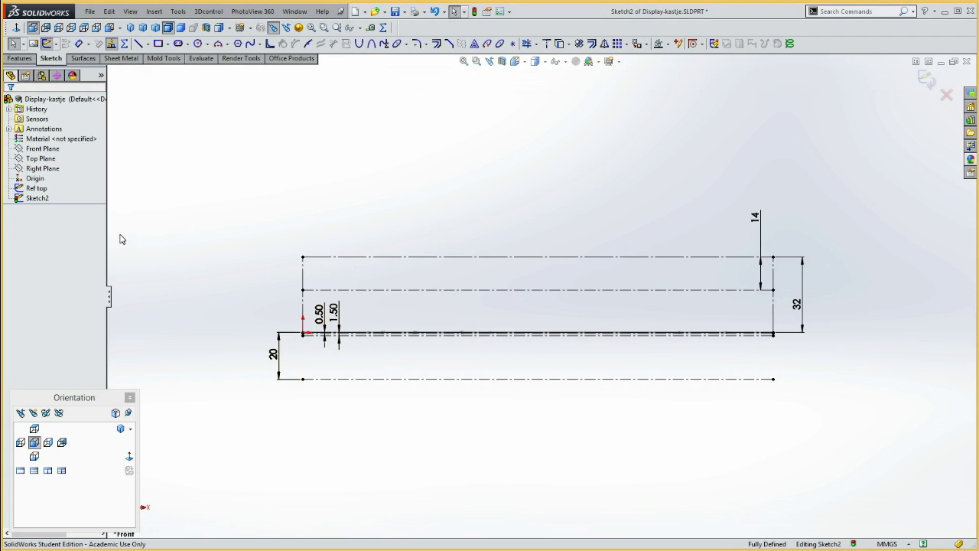
Draw two vertical construction lines downward from the top centerline
key("l")
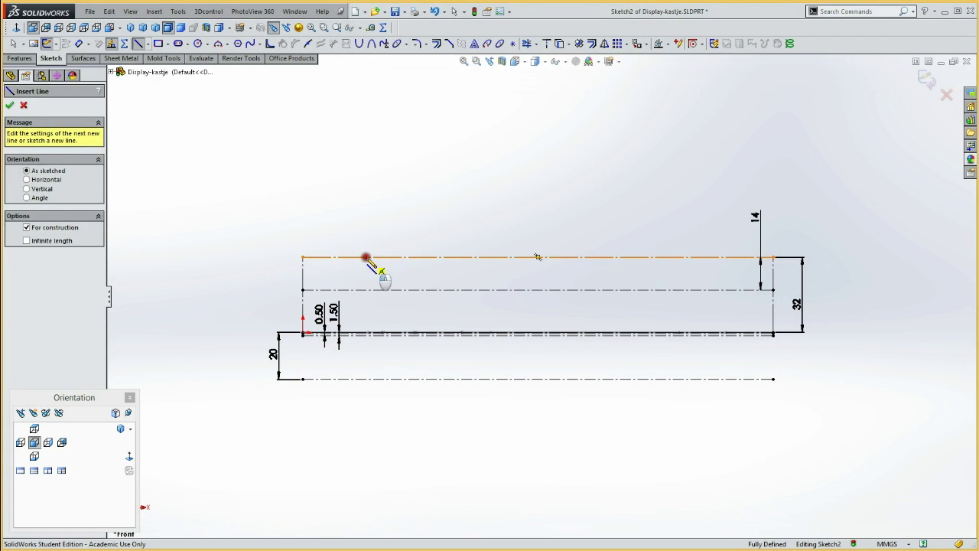
left_click(365, 258)
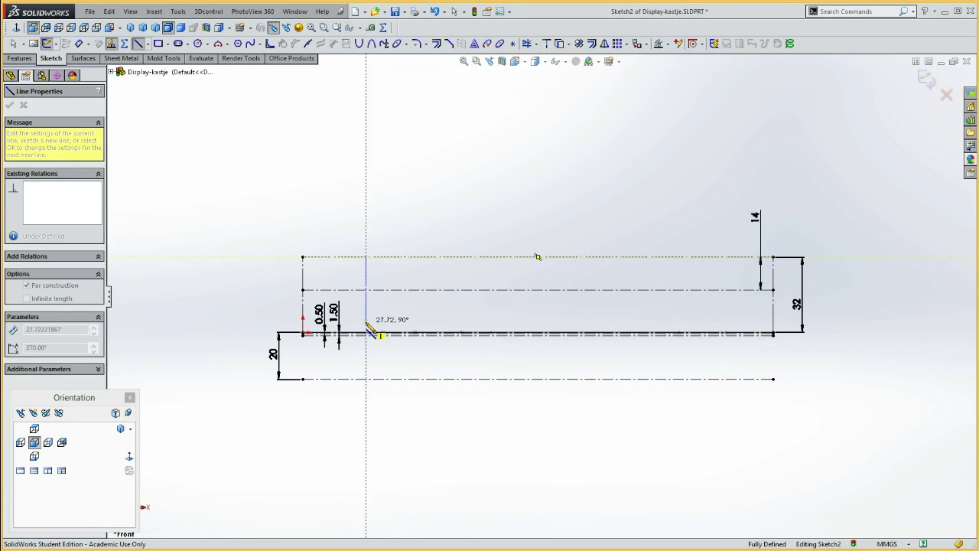
left_click(365, 322)
key("Escape")
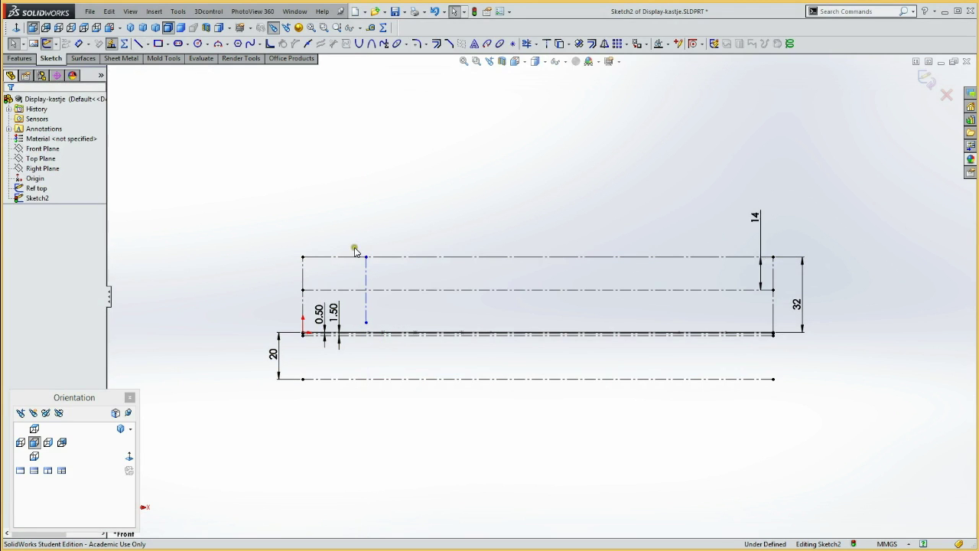
key("l")
left_click_drag(680, 257, 679, 322)
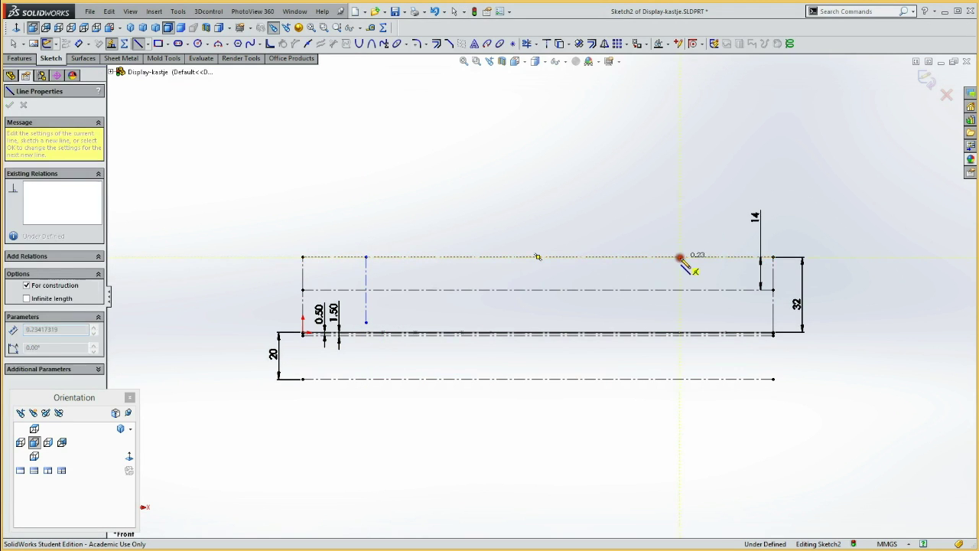
key("Escape")
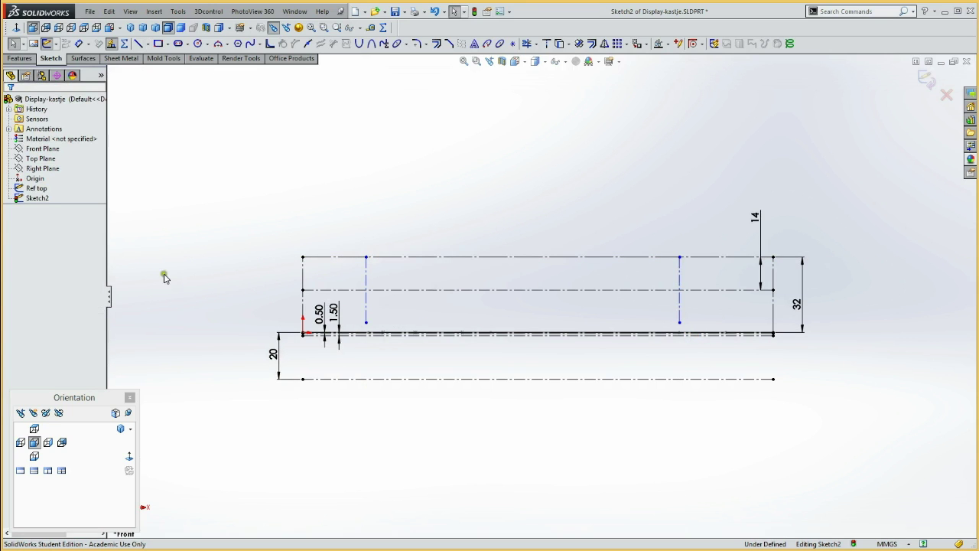
In isometric view, pierce the lines' lower ends onto the middle and inner splines
key("ctrl+7")
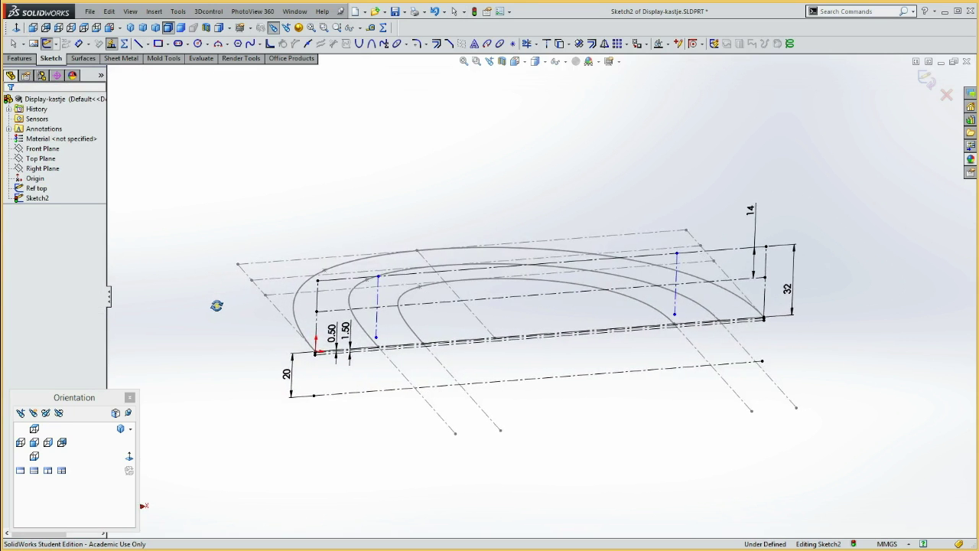
left_click(376, 338)
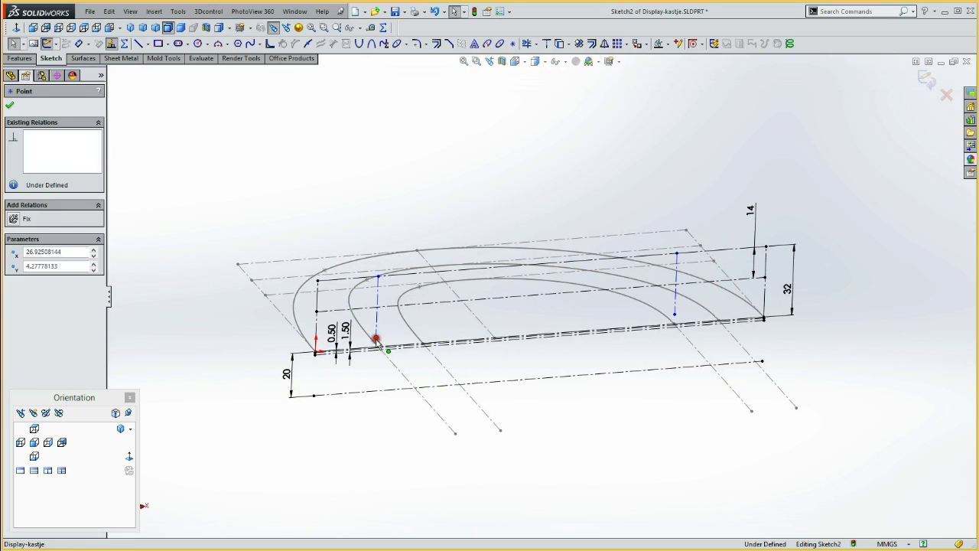
left_click(372, 342, "ctrl")
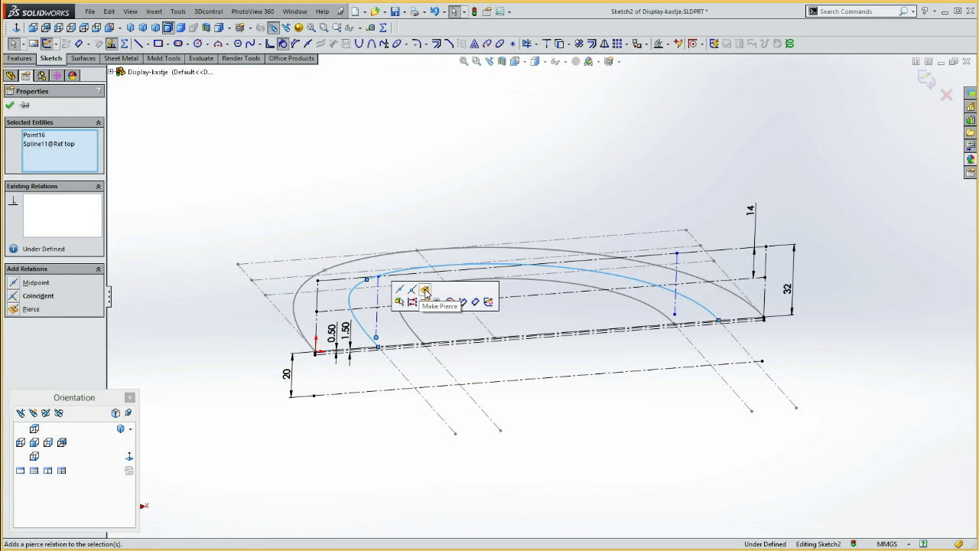
left_click(425, 291)
left_click(397, 216)
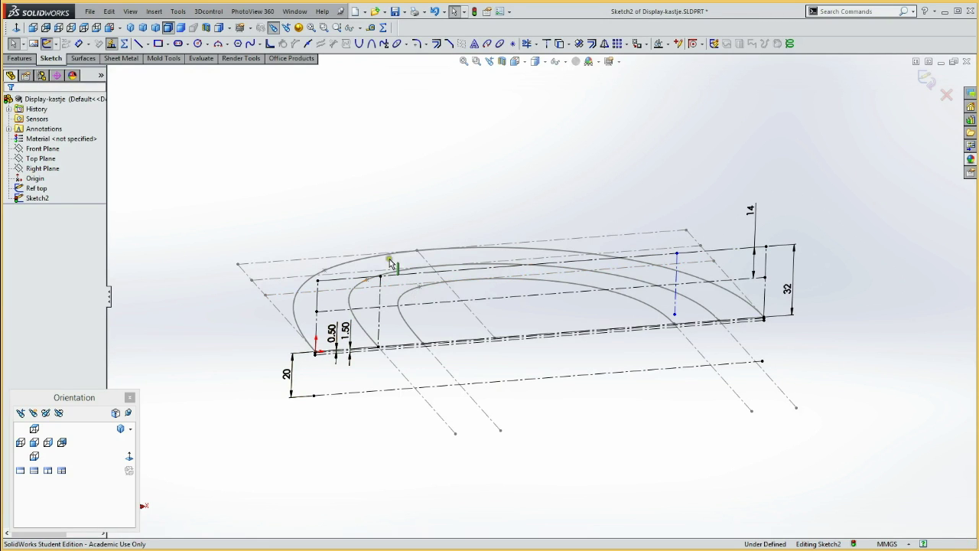
left_click(675, 315)
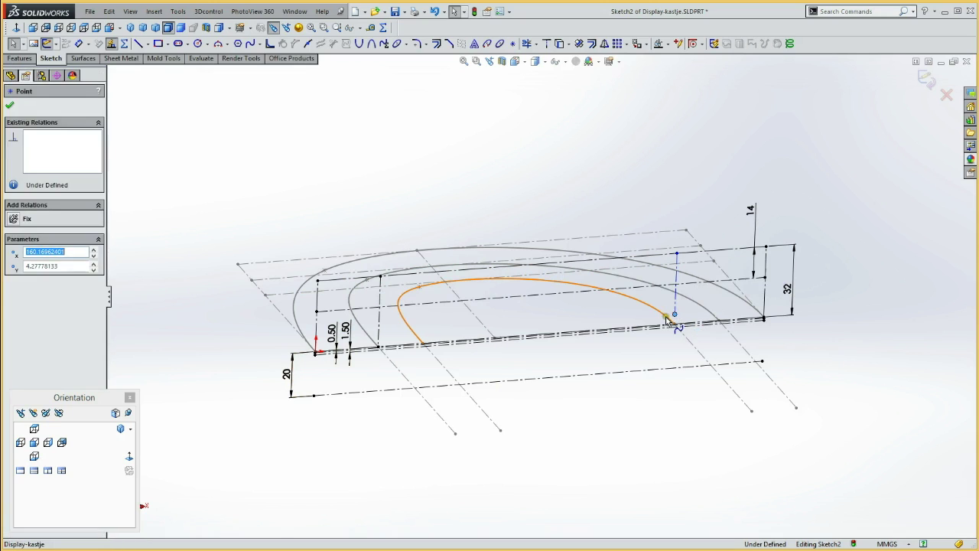
left_click(666, 318, "ctrl")
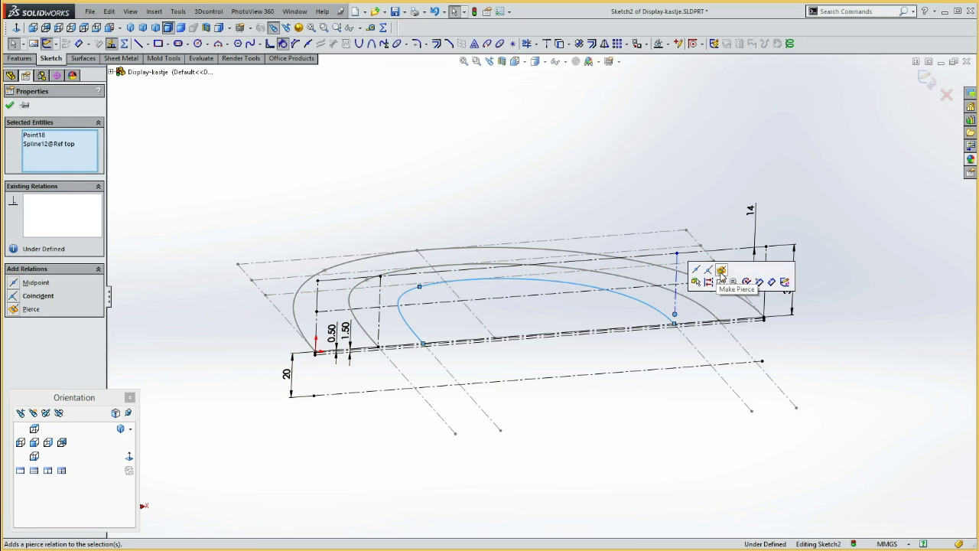
left_click(722, 272)
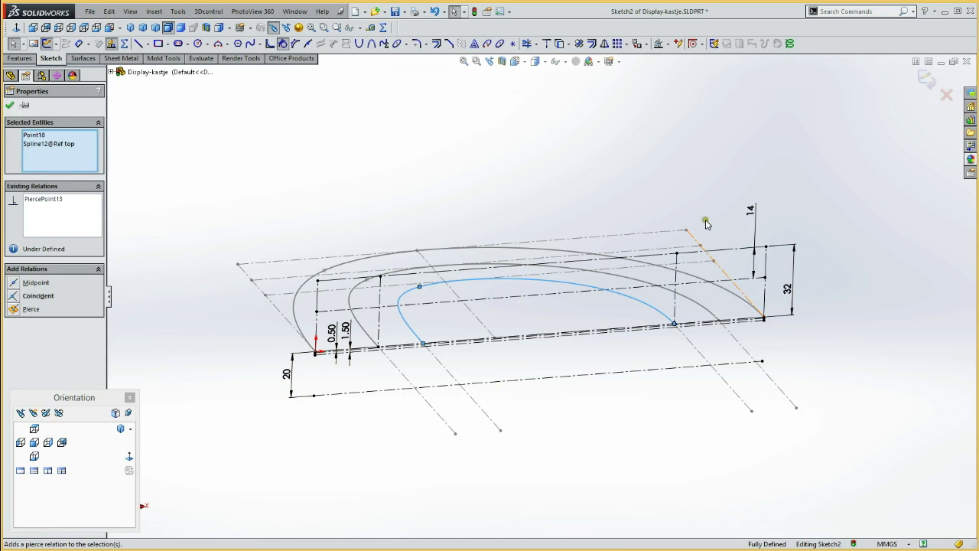
key("Escape")
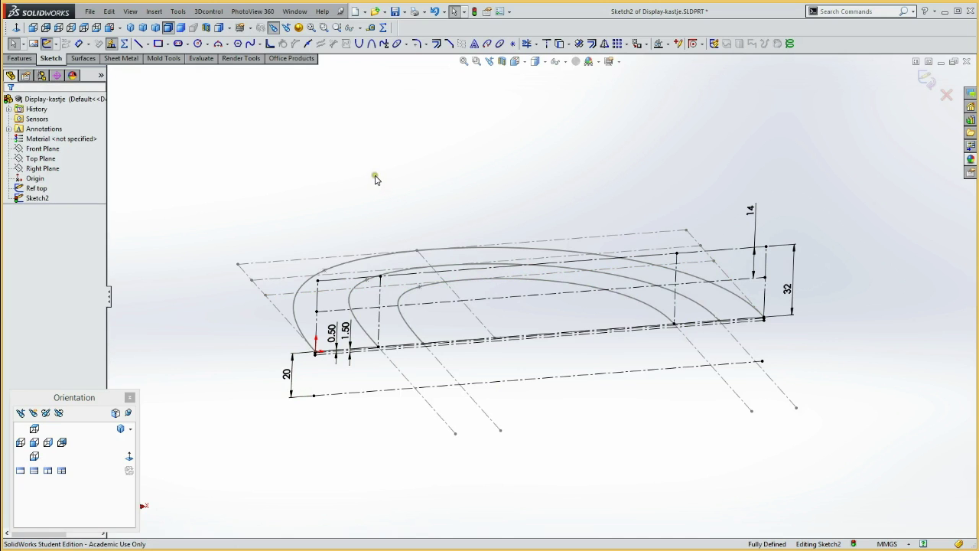
Draw a construction line between the vertical lines and make its end coincident with the right one
key("l")
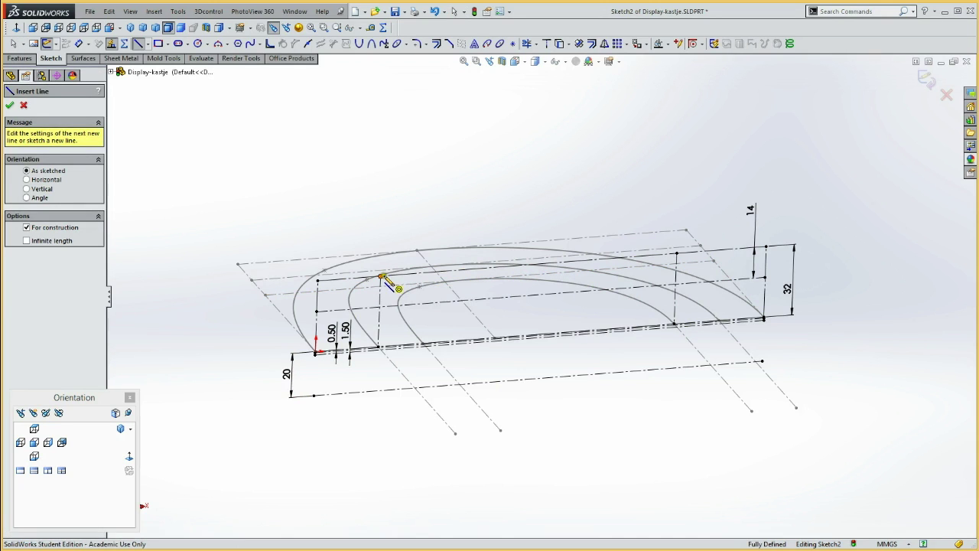
left_click(381, 277)
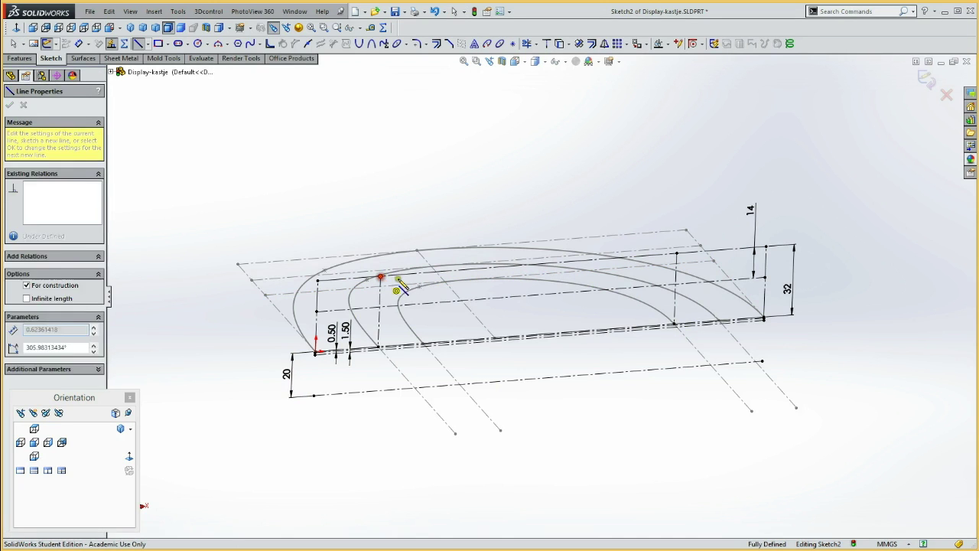
left_click(676, 280)
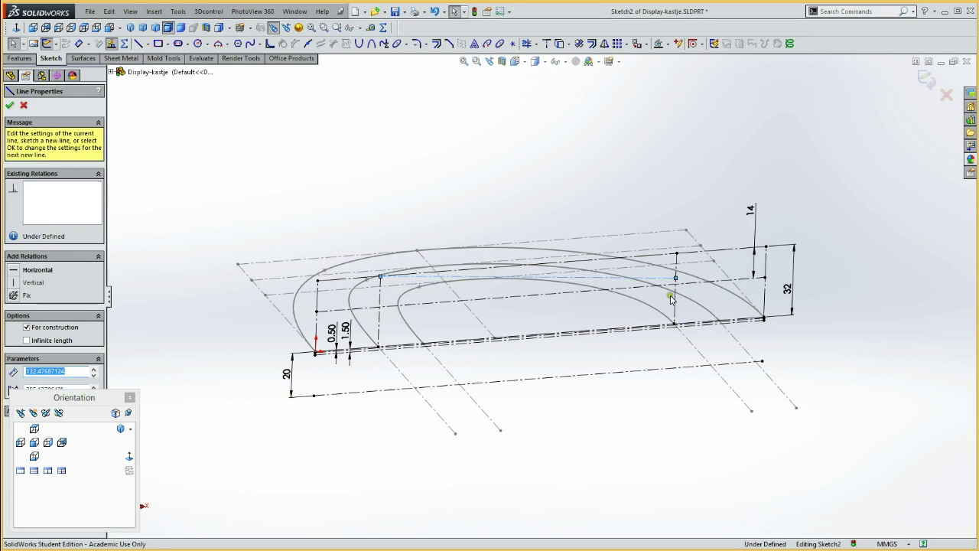
left_click(696, 287)
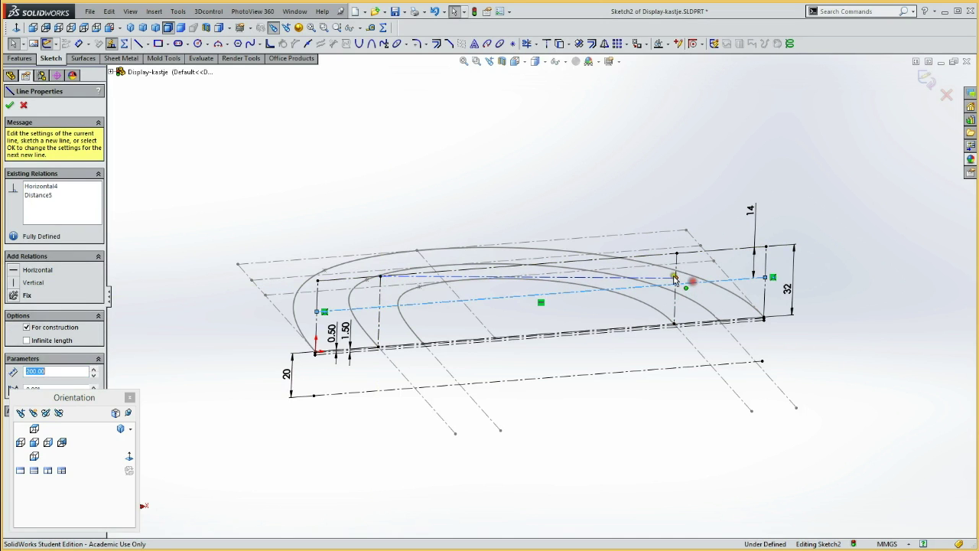
left_click(676, 277)
left_click(685, 287, "ctrl")
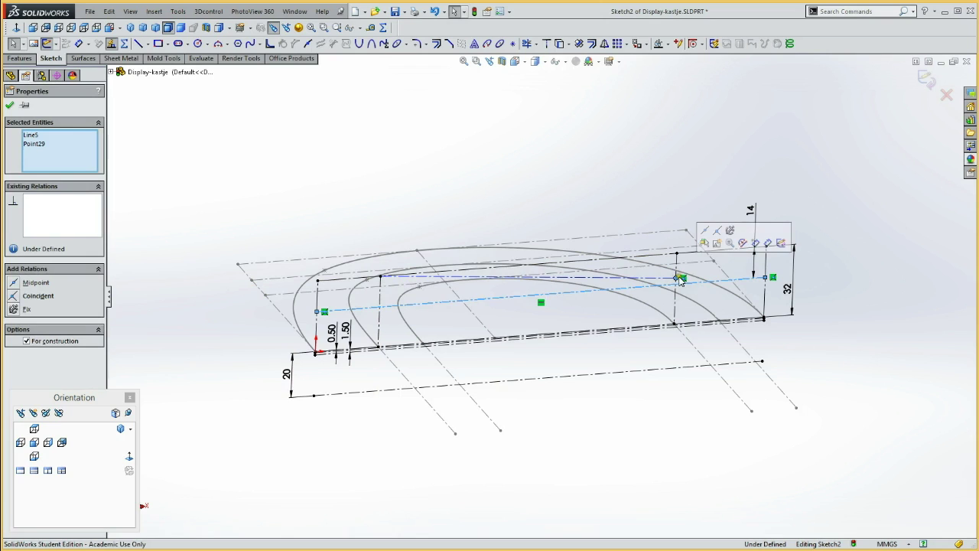
left_click(719, 234)
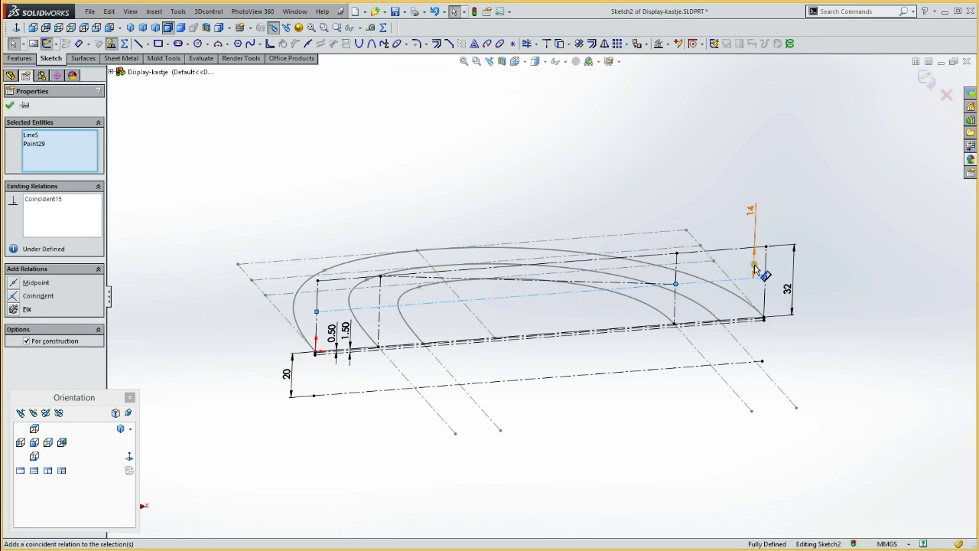
left_click(703, 184)
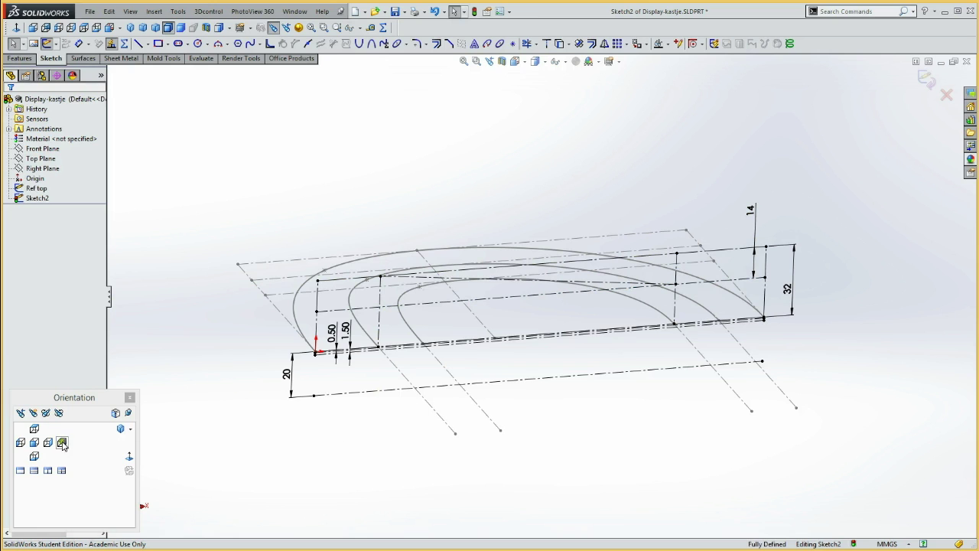
View the sketch from the front, zoom into its left end, and shift the 20 dimension
left_click(34, 442)
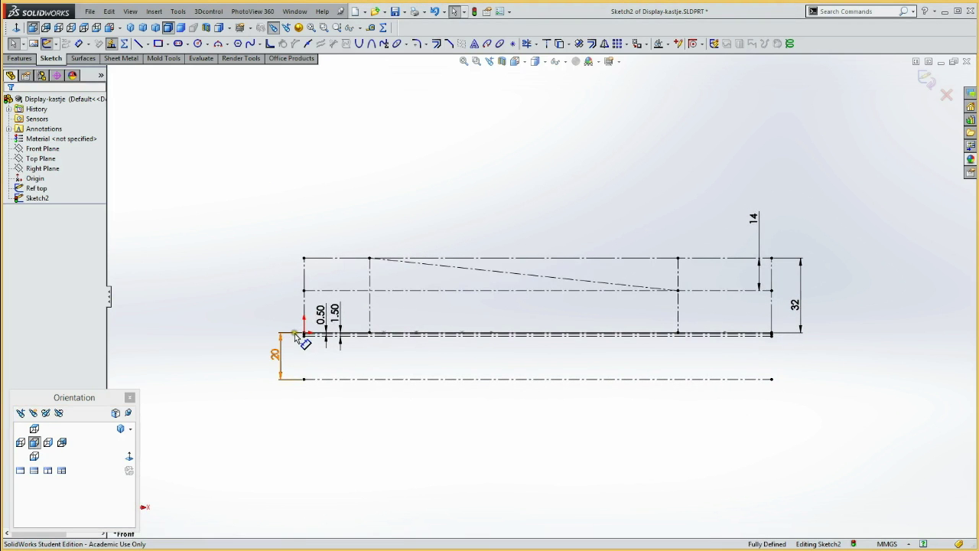
key("ctrl+alt+z")
left_click_drag(236, 237, 448, 375)
key("Escape")
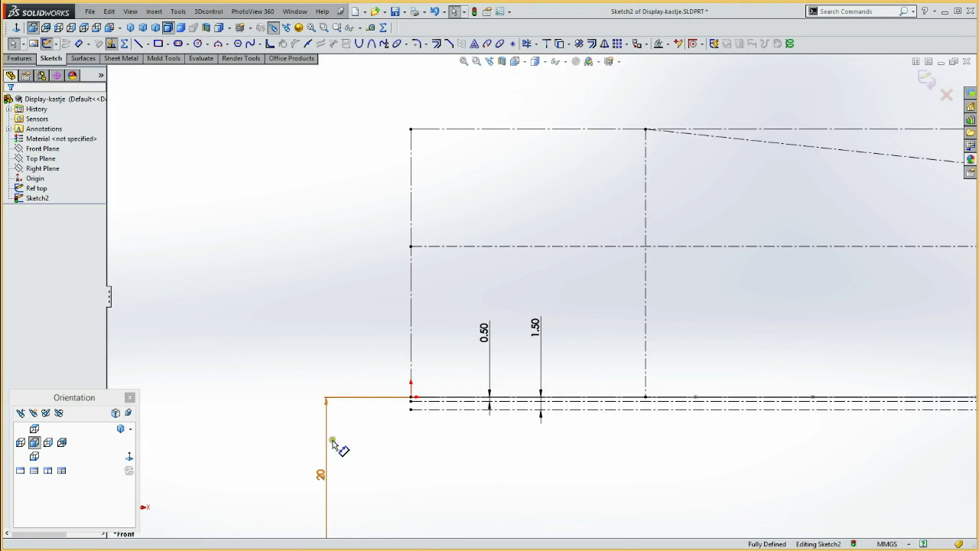
left_click_drag(325, 472, 356, 472)
left_click(339, 329)
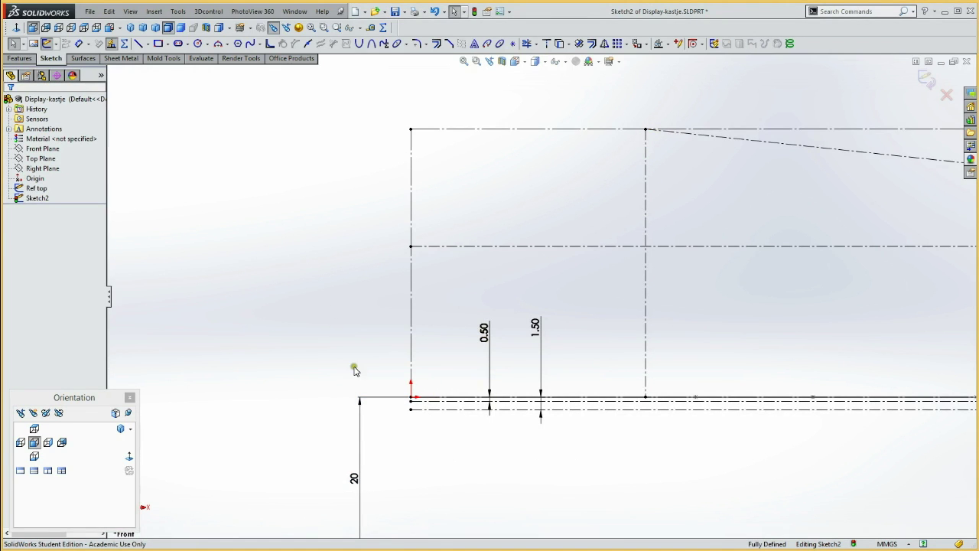
Draw a diagonal construction line from the front-left corner, dimensioned 30° from the vertical line
key("l")
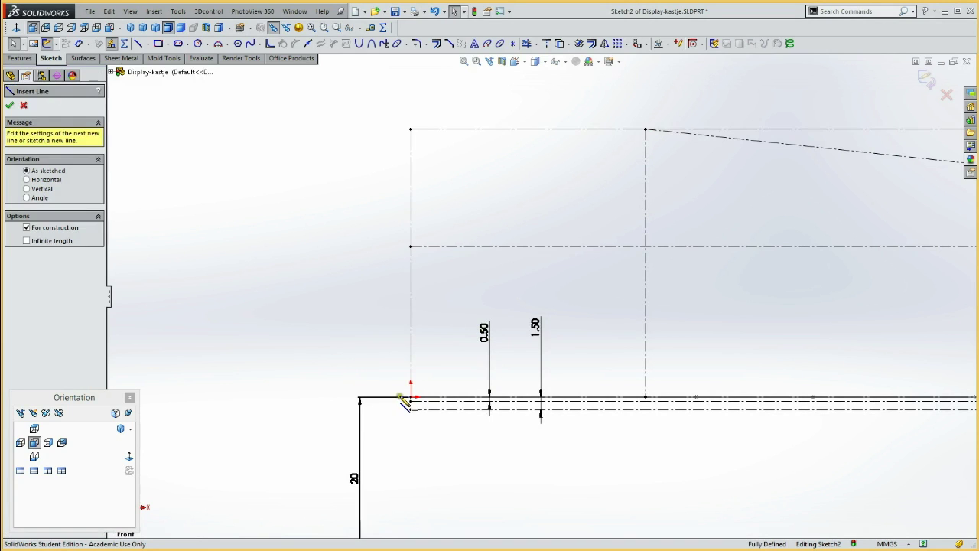
left_click(411, 399)
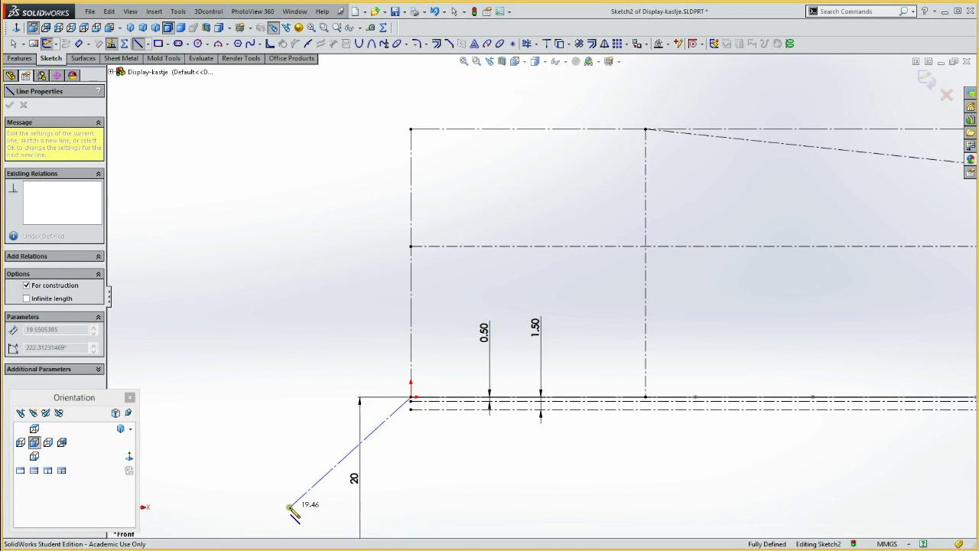
left_click(289, 507)
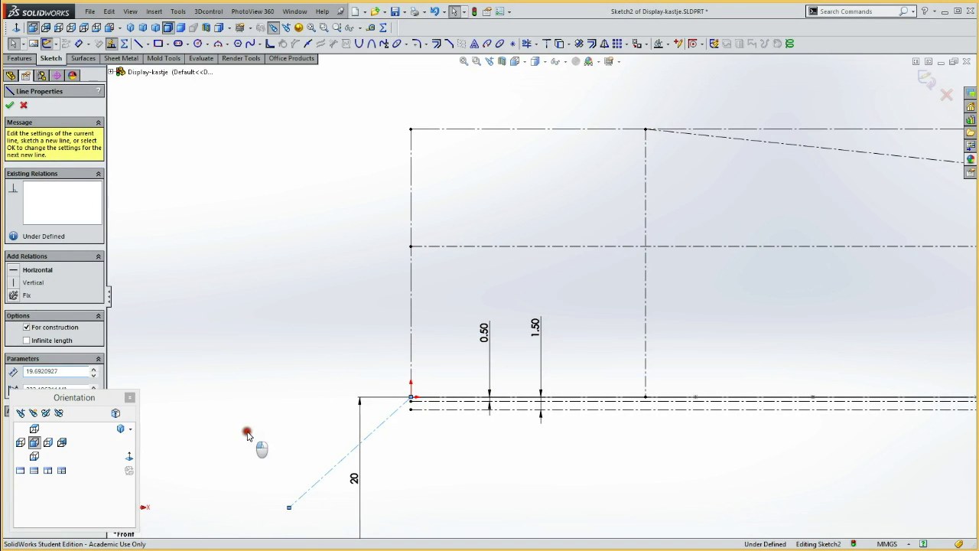
key("Escape")
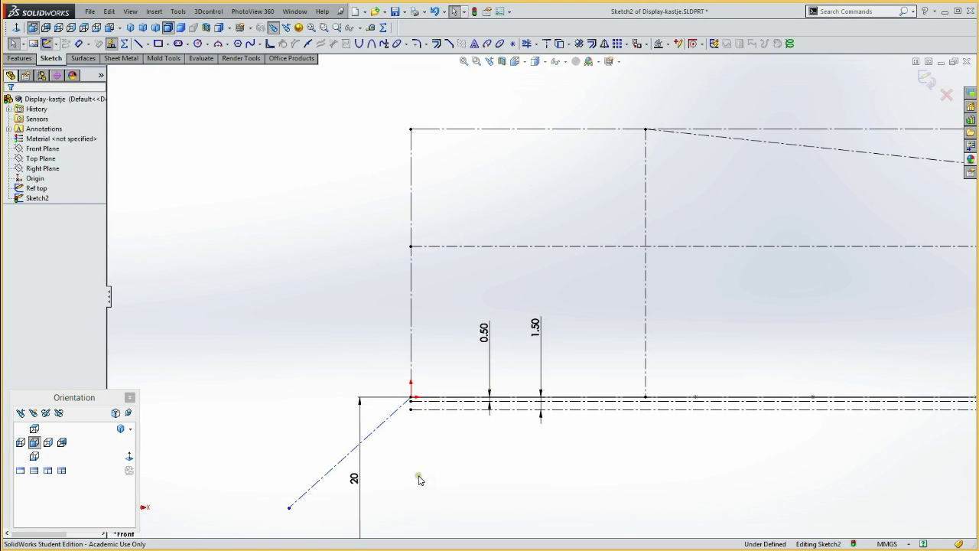
key("d")
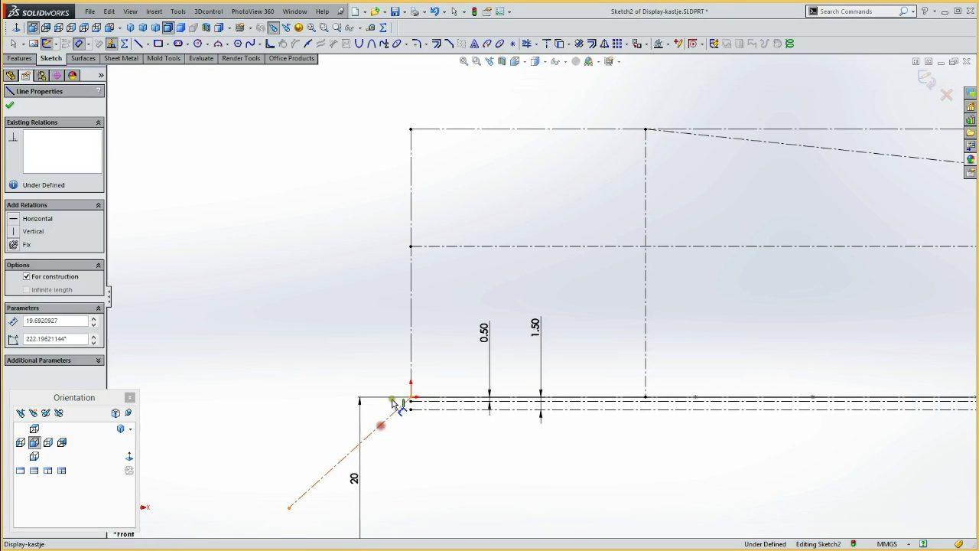
left_click(401, 406)
left_click(411, 351)
left_click(388, 466)
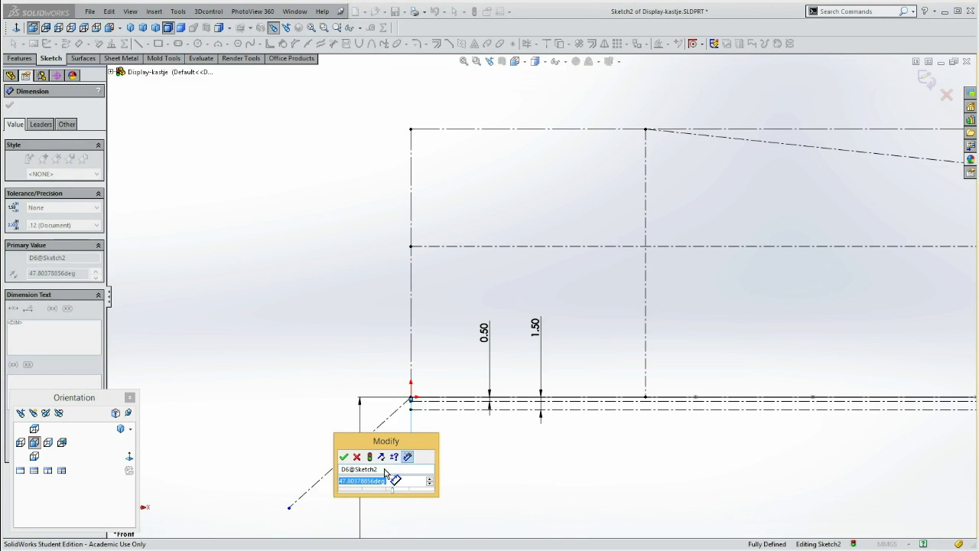
type("30")
key("Return")
left_click(372, 345)
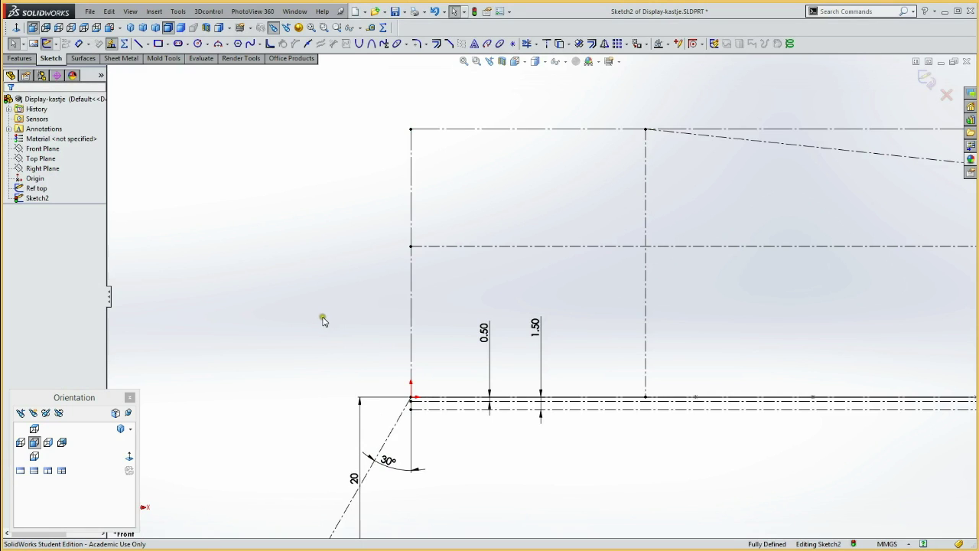
key("s")
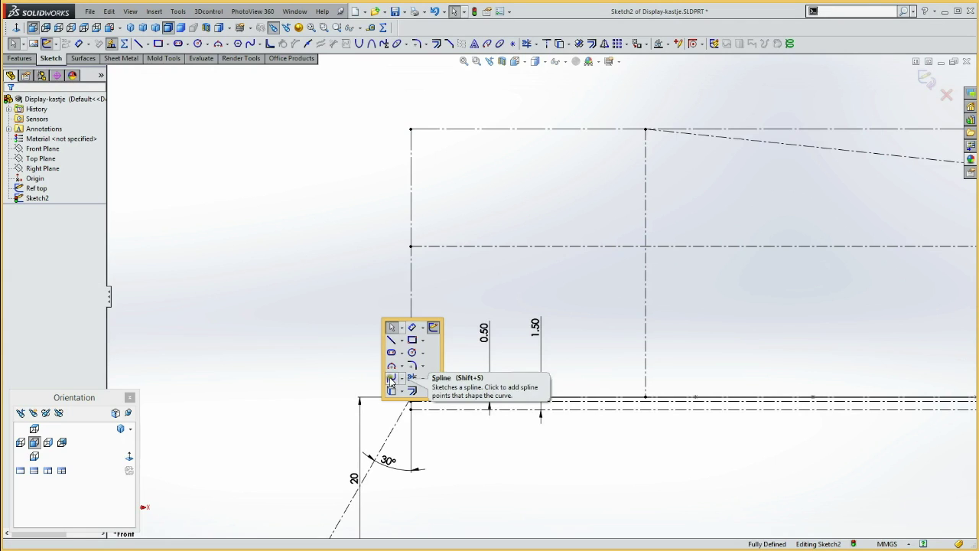
Draw a spline from the rectangle's lower-left corner to its top corner point
left_click(391, 378)
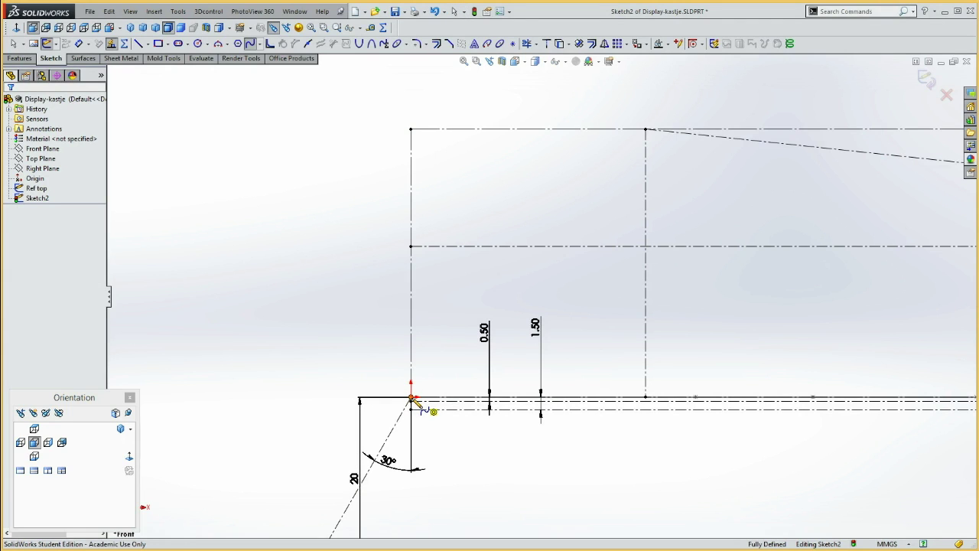
left_click(412, 398)
left_click(645, 130)
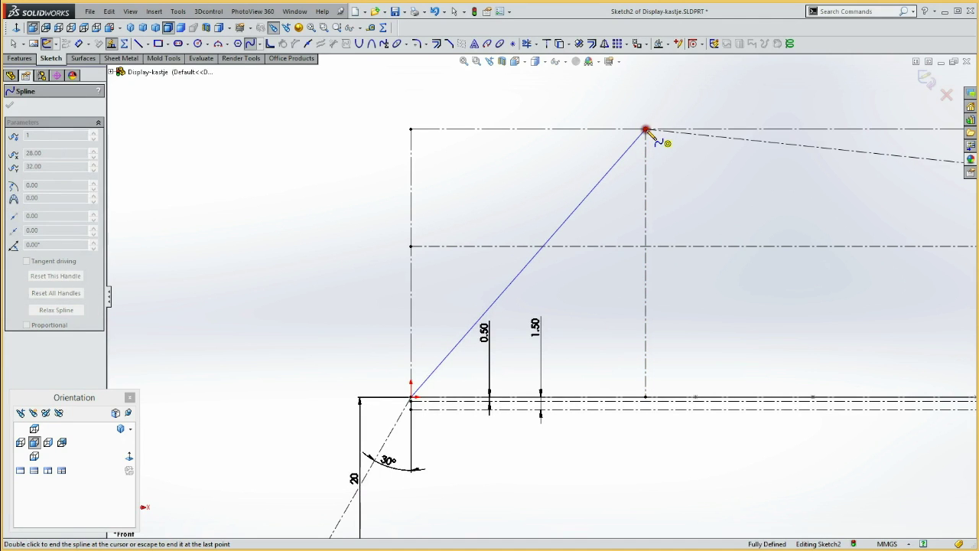
key("Escape")
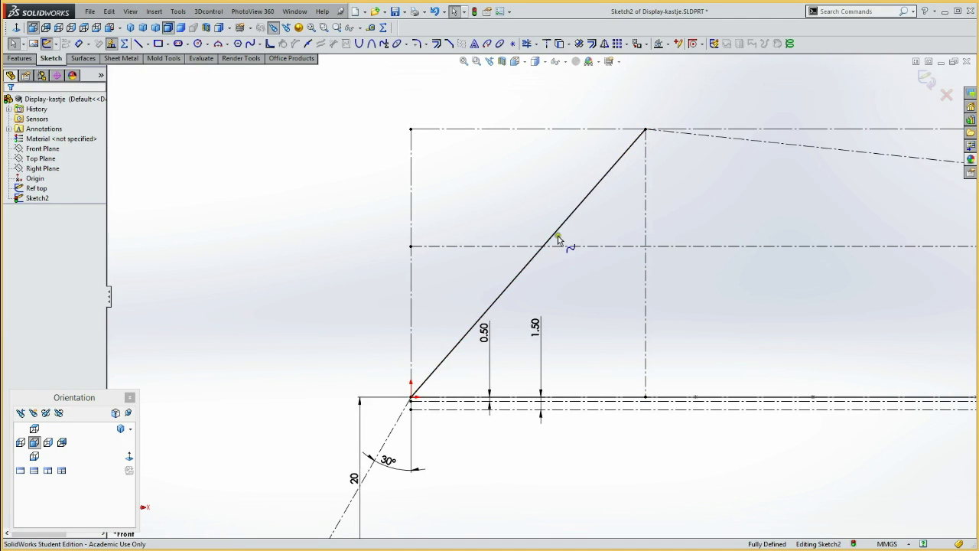
left_click(557, 234)
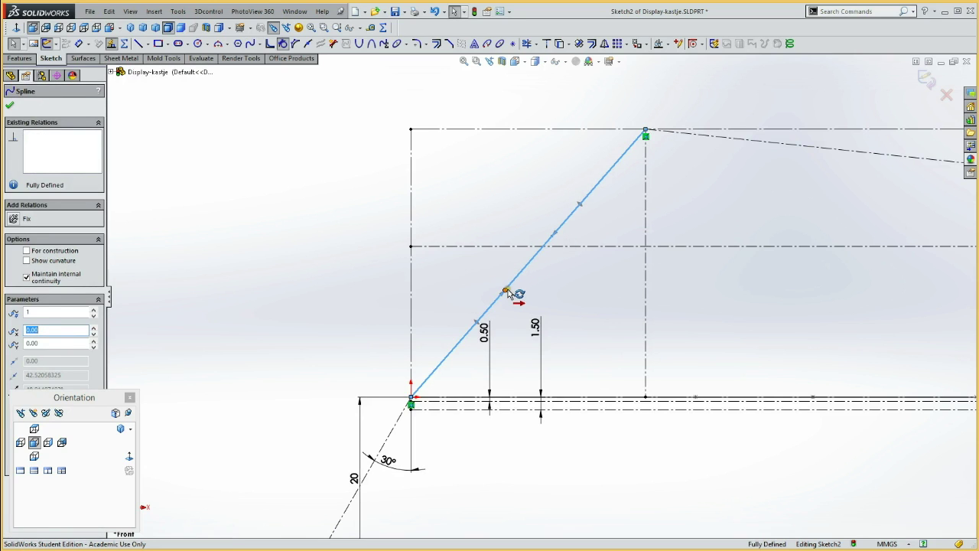
mouse_move(508, 287)
left_mouse_down()
mouse_move(451, 283)
mouse_move(481, 277)
left_mouse_up()
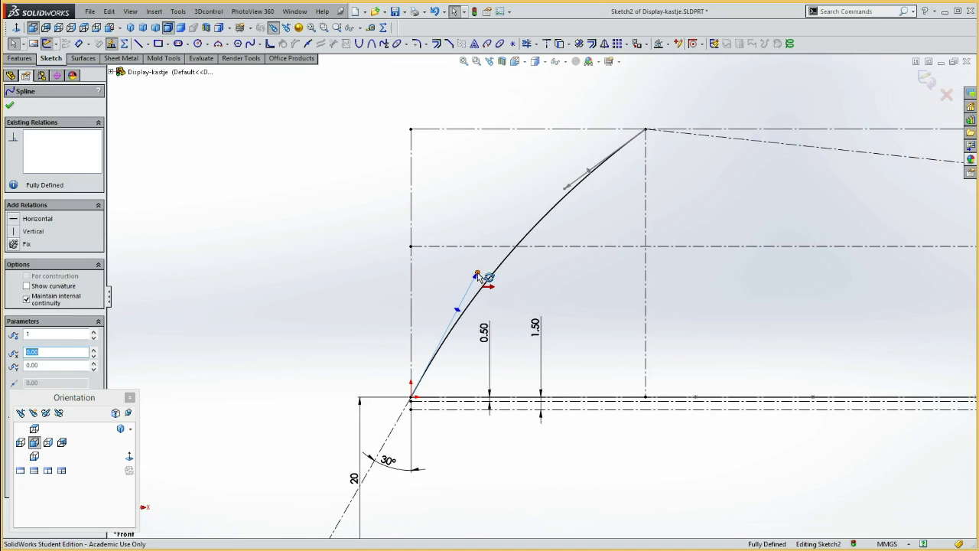
key("ctrl+z")
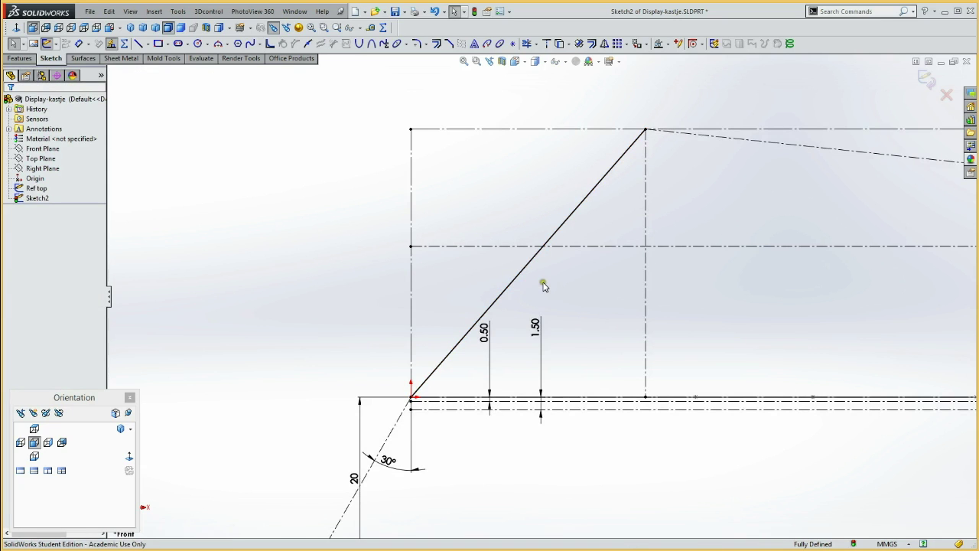
Make the spline tangent to the 30° construction line and pull it into a fuller curve
left_click(517, 277)
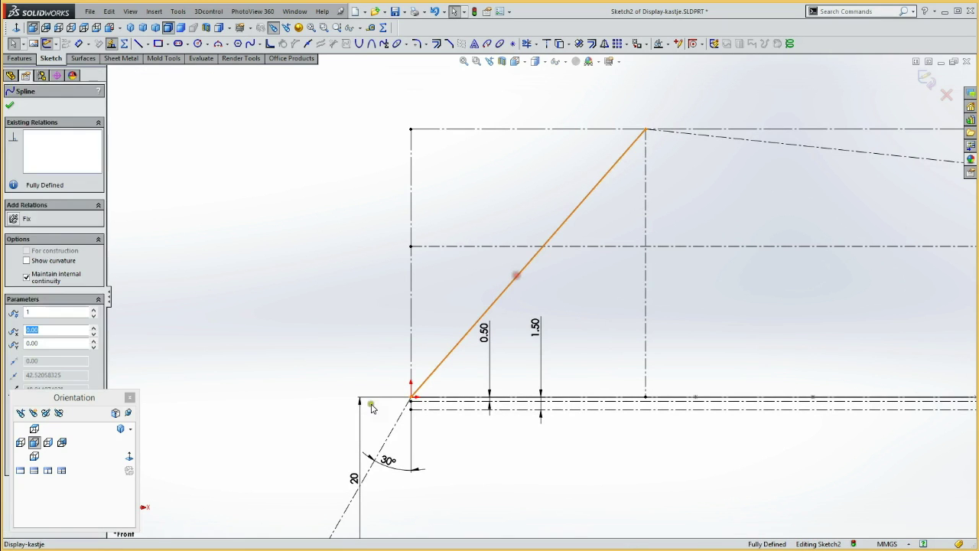
left_click(385, 452, "ctrl")
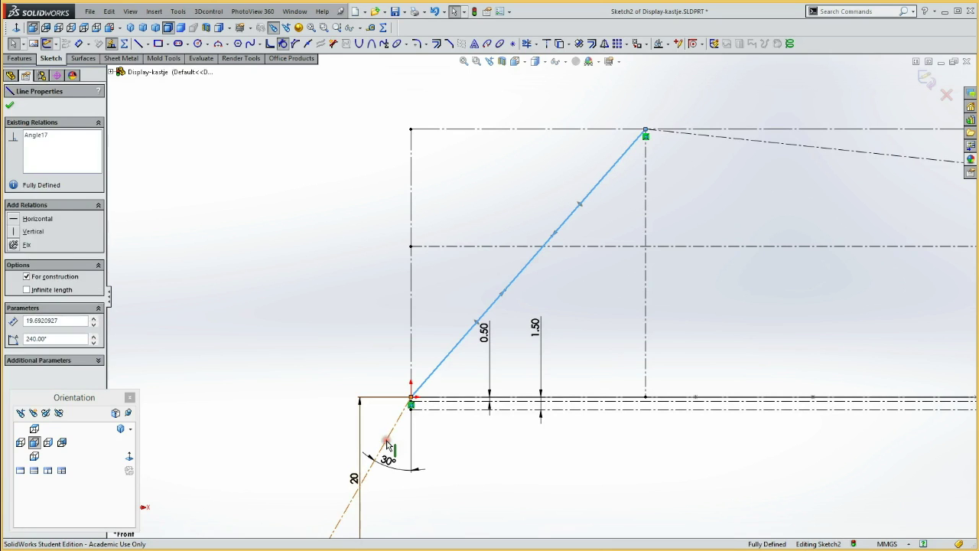
left_click(431, 395)
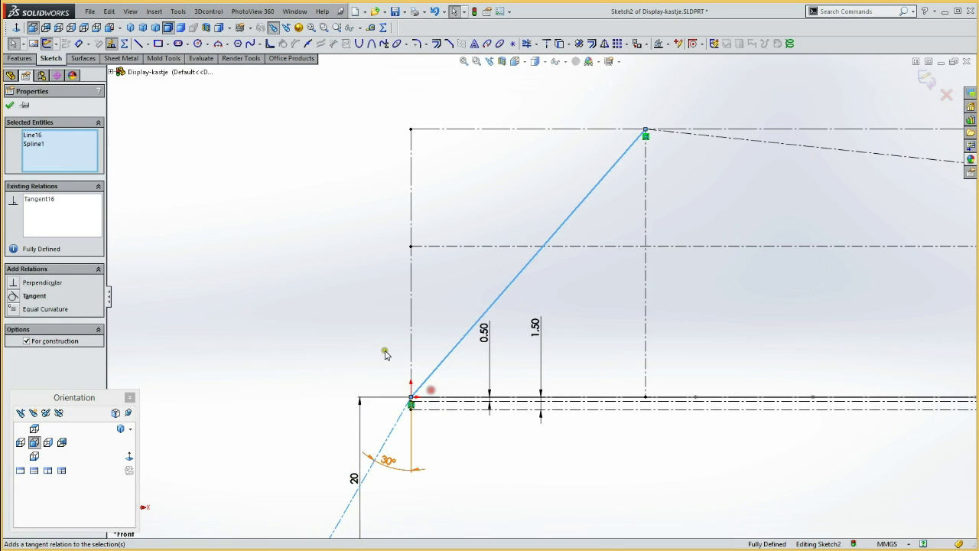
left_click(352, 342)
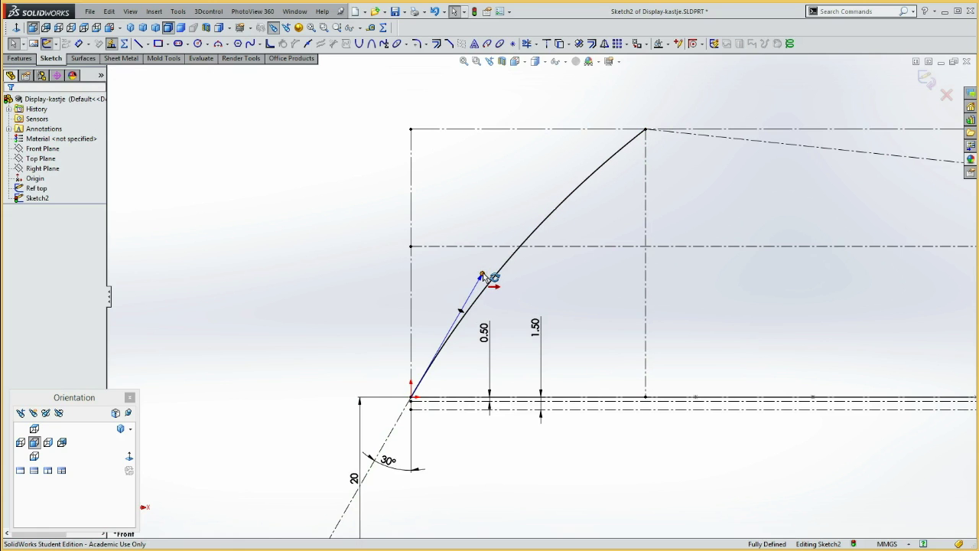
left_click_drag(481, 274, 518, 239)
left_click(510, 210)
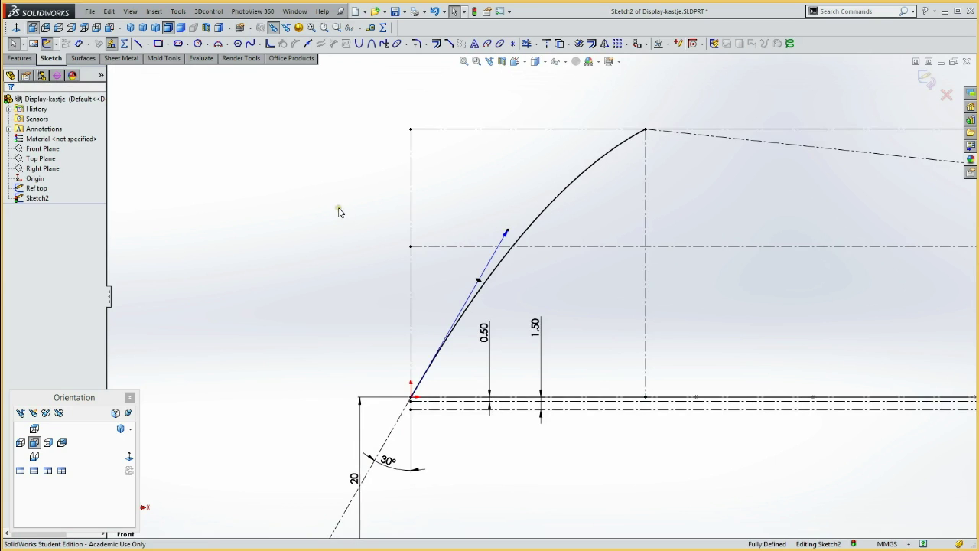
key("f")
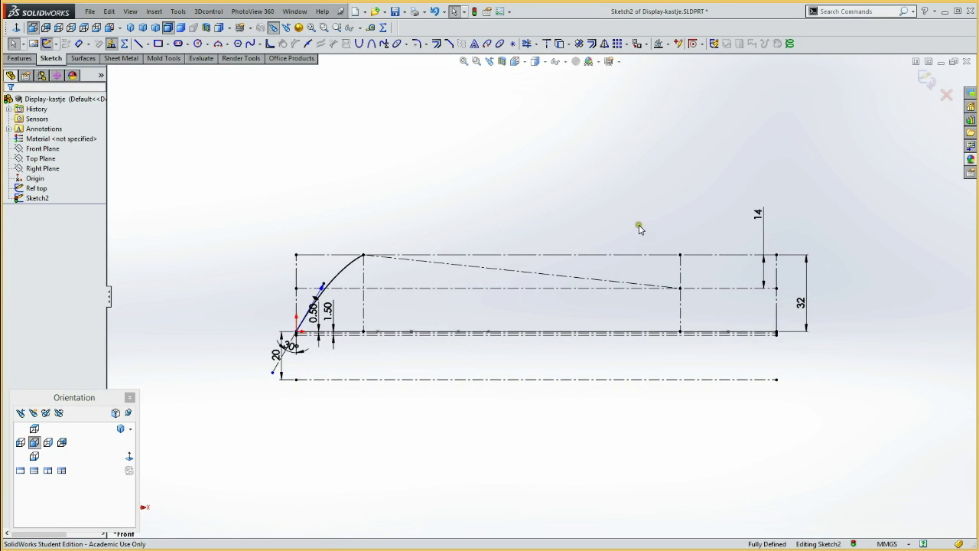
Draw a diagonal construction line running down-right from the lower-right corner point
key("a")
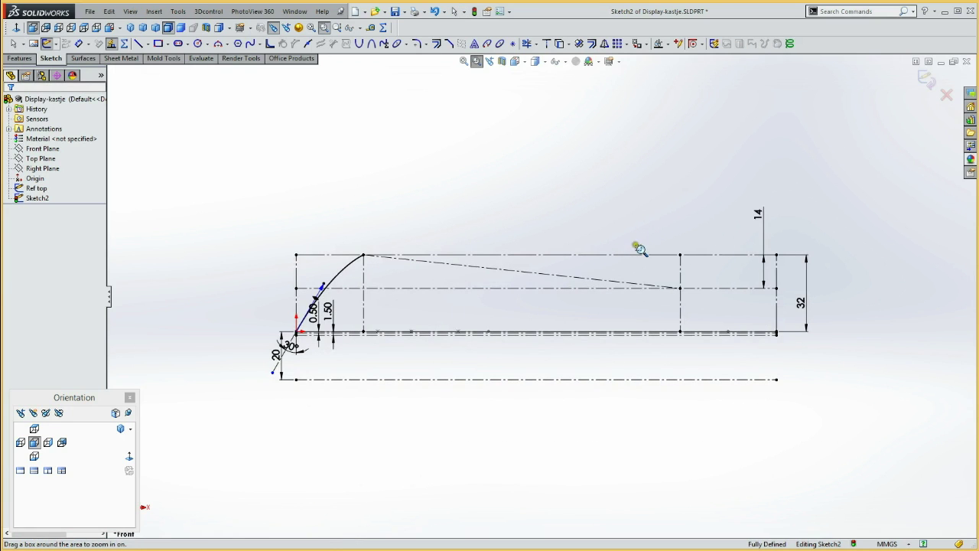
left_click_drag(650, 238, 834, 365)
key("Escape")
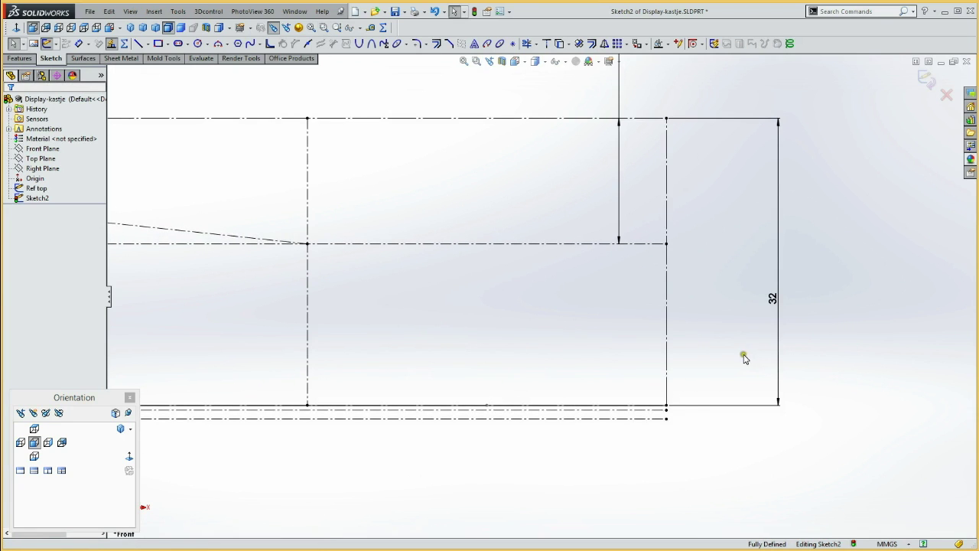
key("l")
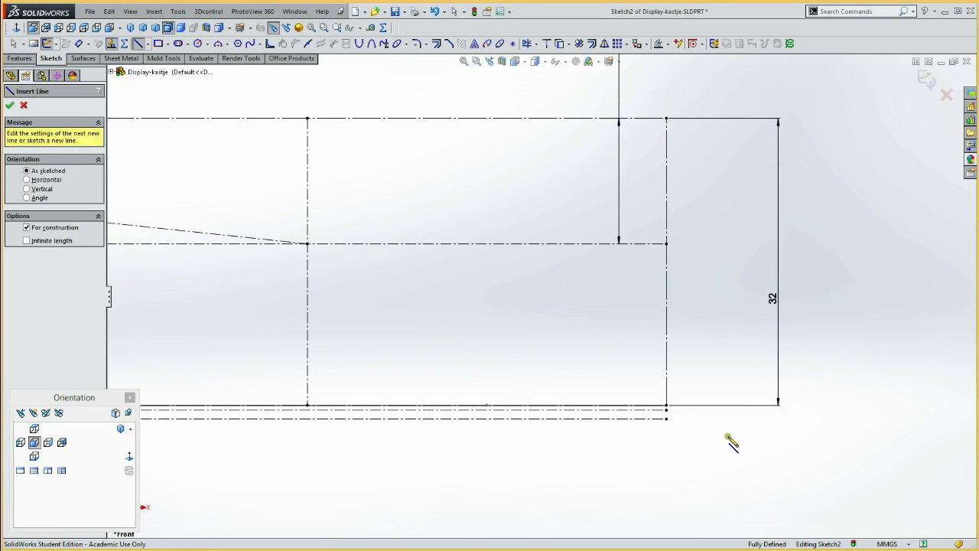
left_click(666, 411)
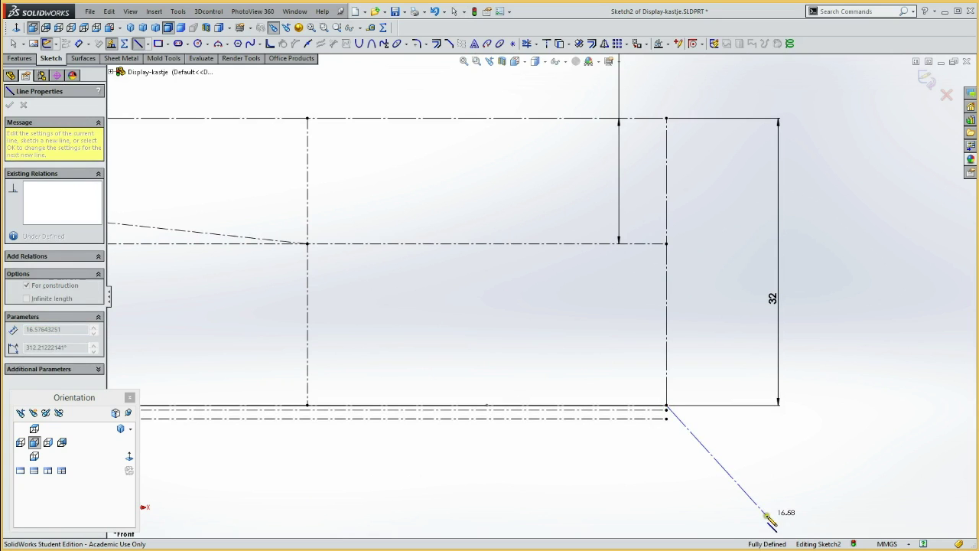
left_click(765, 514)
Dimension the angle between the right vertical line and the new construction line as 30°
key("d")
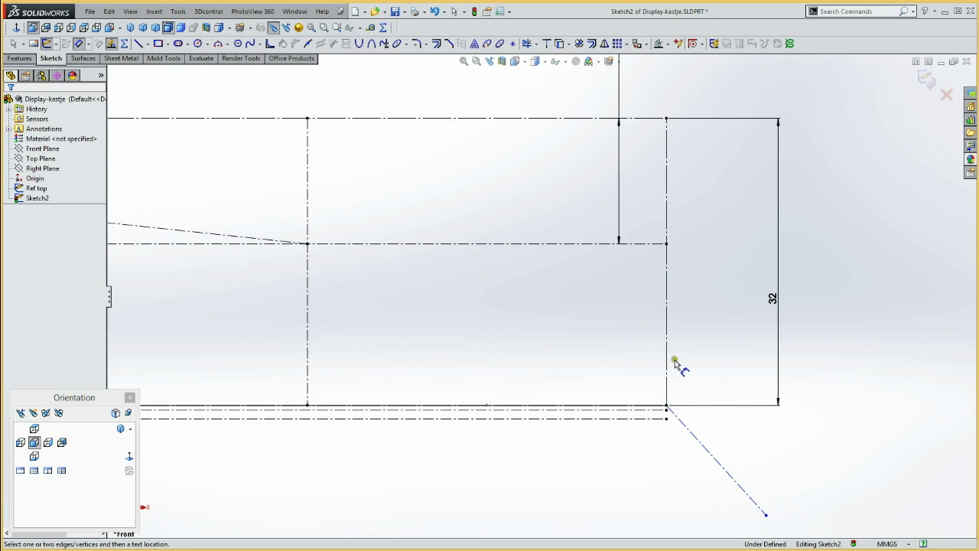
left_click(668, 367)
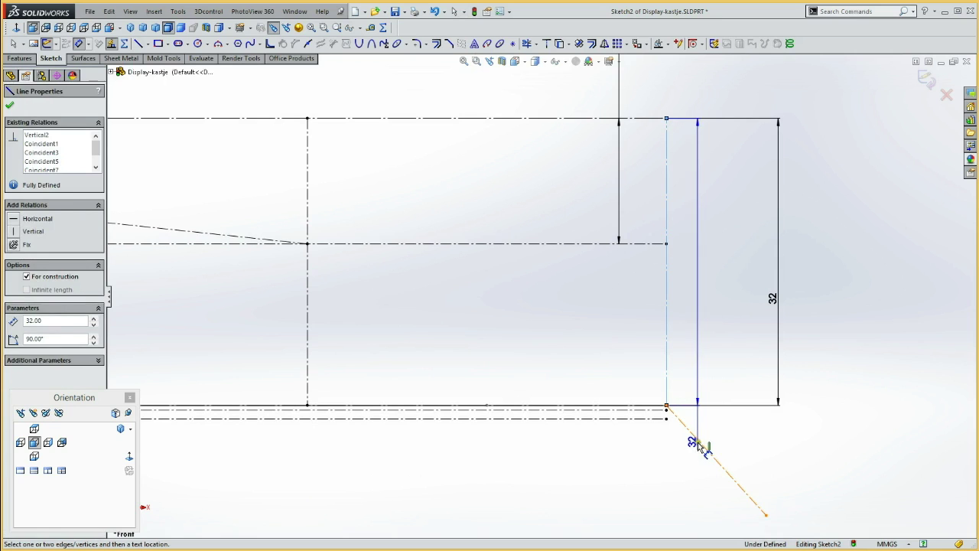
left_click(698, 445)
left_click(702, 495)
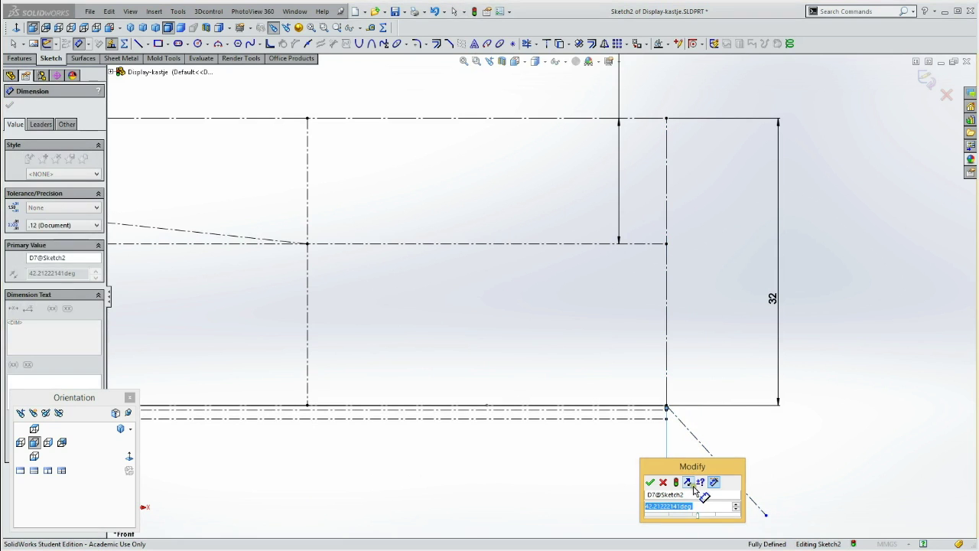
type("30")
key("Return")
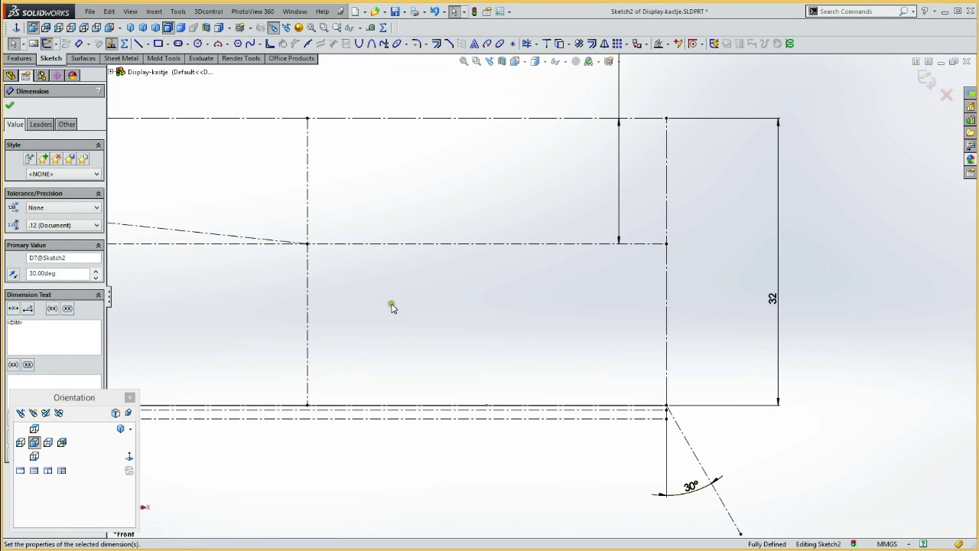
key("s")
left_click(406, 364)
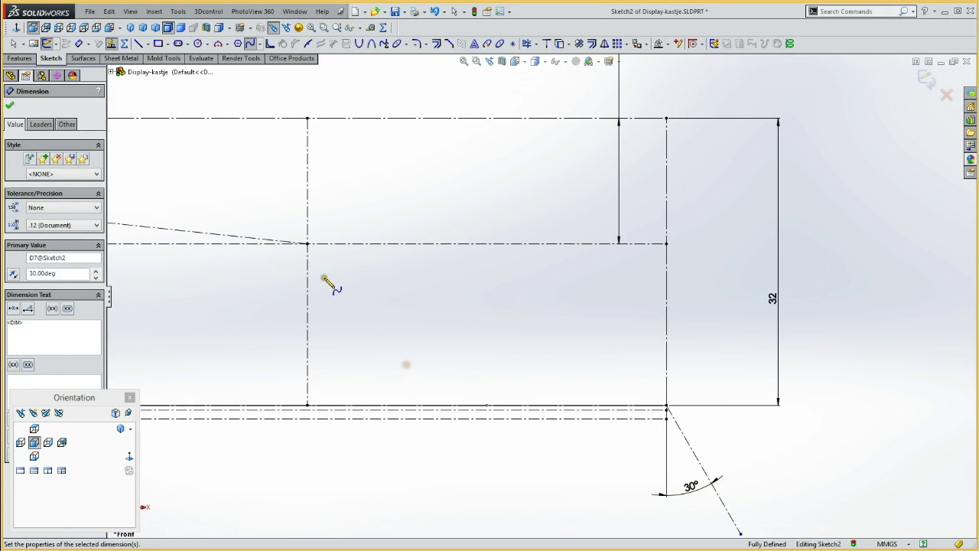
Draw a second spline from the middle line's left point to the lower-right corner
left_click(308, 244)
left_click(667, 406)
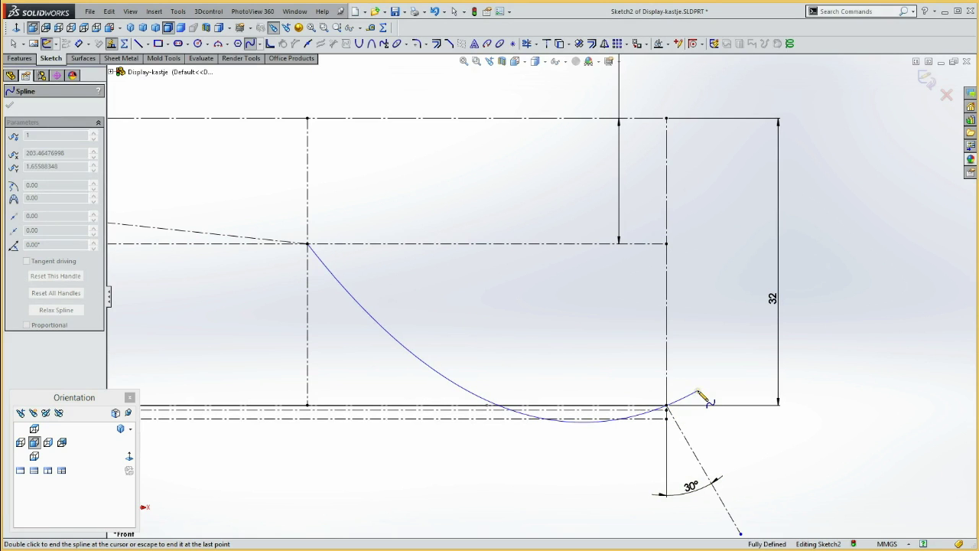
key("Escape")
key("Escape")
Make the second spline tangent to the diagonal construction line and adjust its curve
left_click(632, 391)
left_click(633, 396, "ctrl")
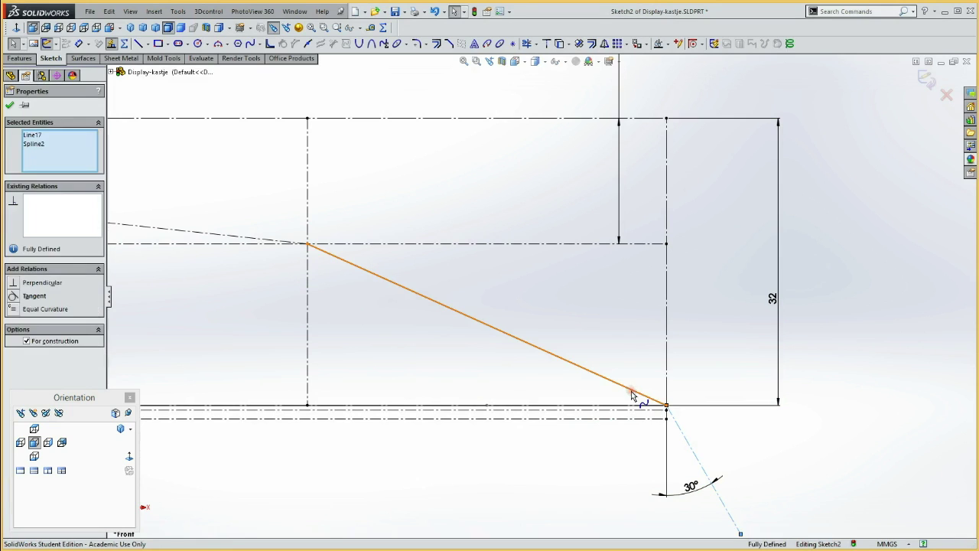
left_click(674, 345)
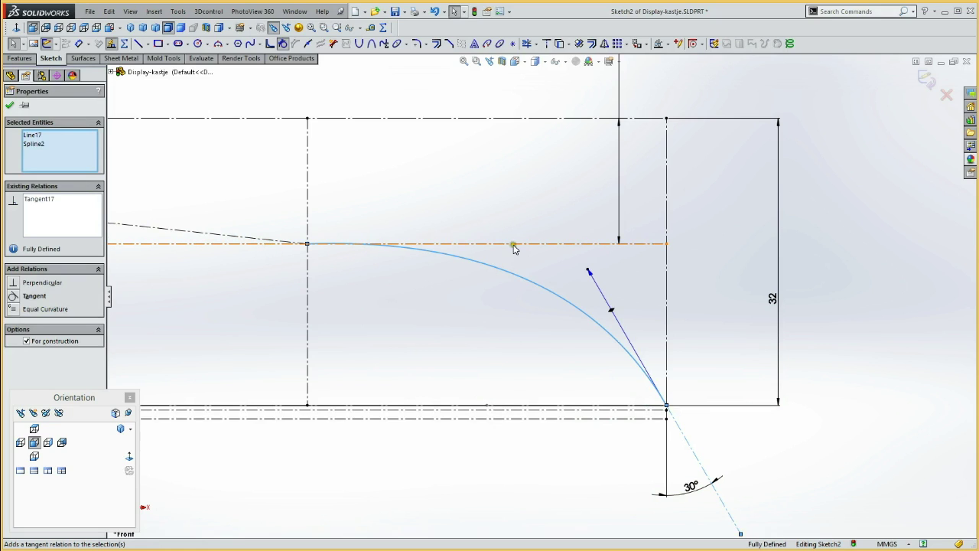
left_click_drag(588, 274, 618, 332)
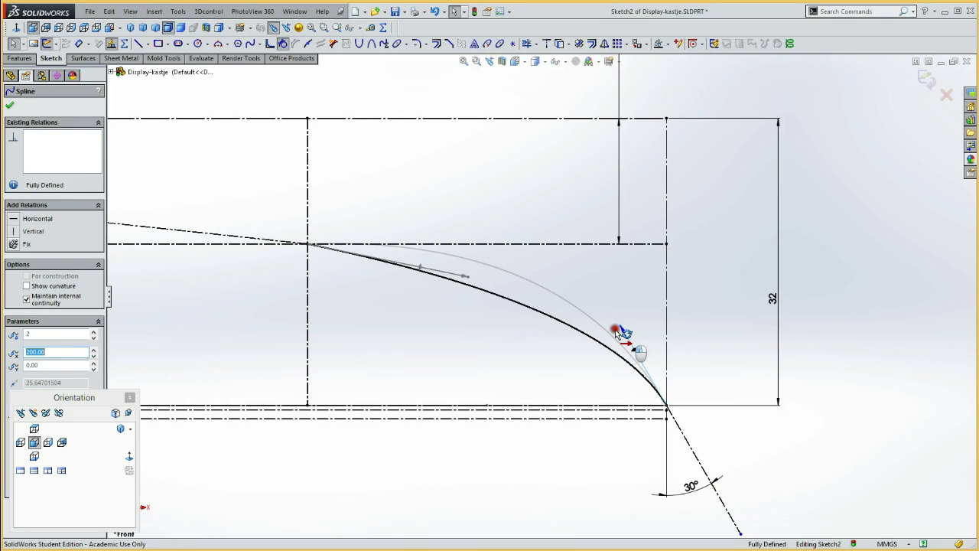
left_click_drag(616, 331, 617, 332)
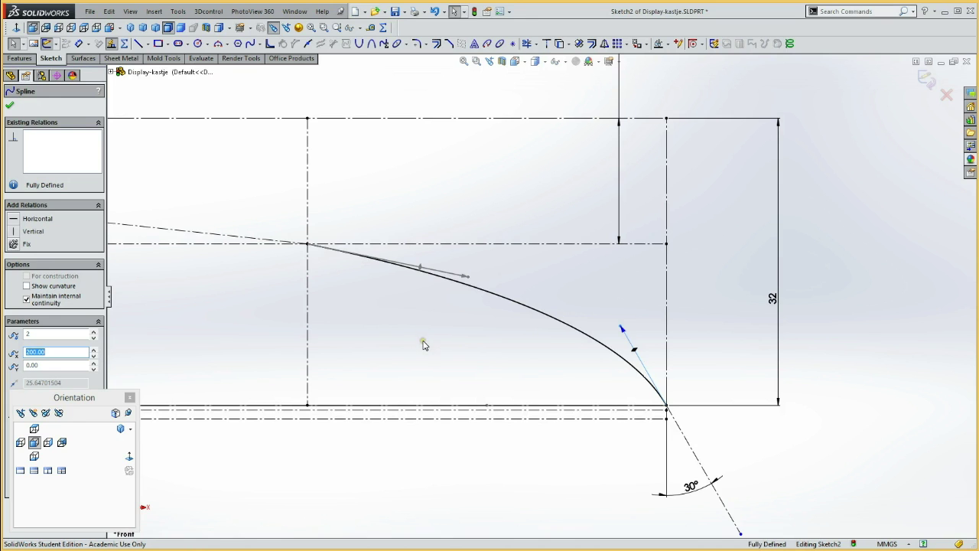
key("f")
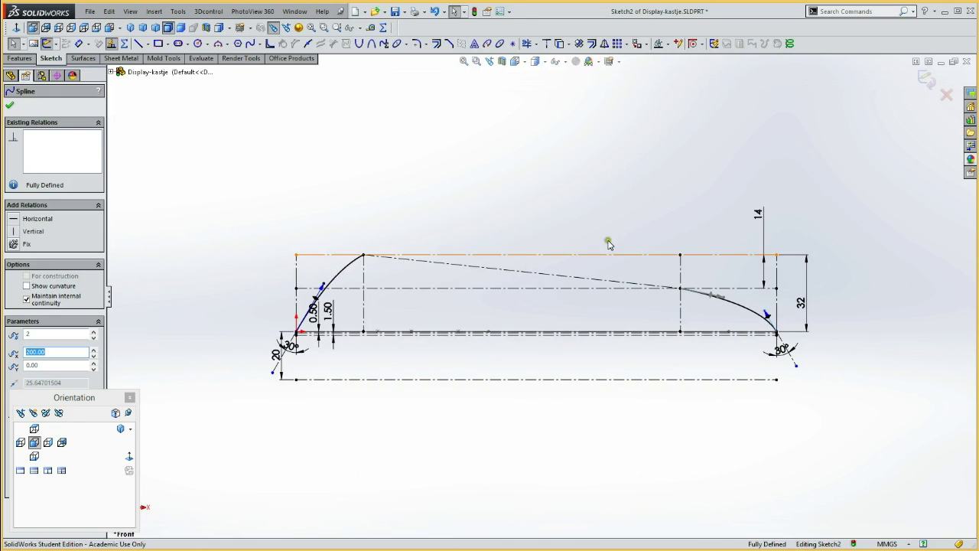
Delete the point's existing PiercePoint13 relation so the point is free to move
middle_click_drag(642, 214, 637, 247)
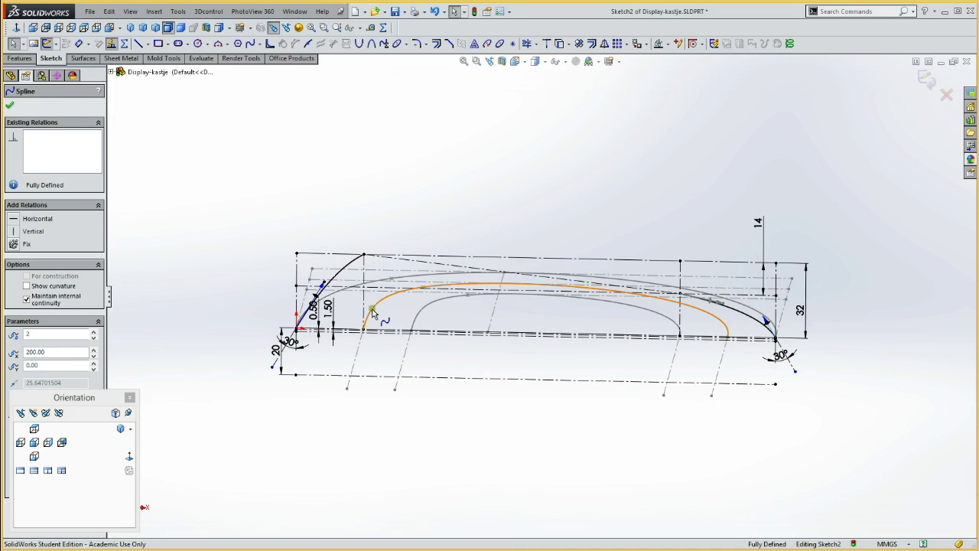
left_click_drag(373, 310, 368, 322)
left_click(680, 337)
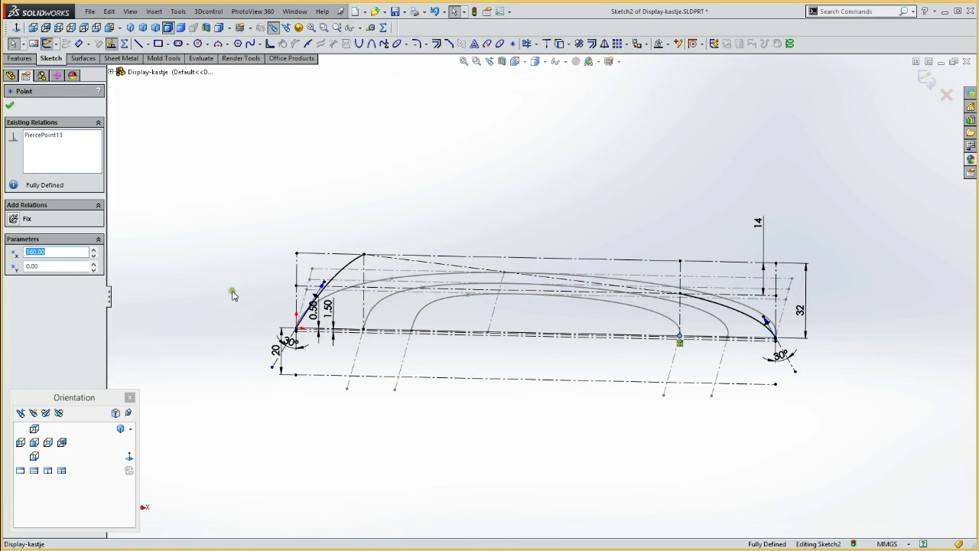
left_click(45, 137)
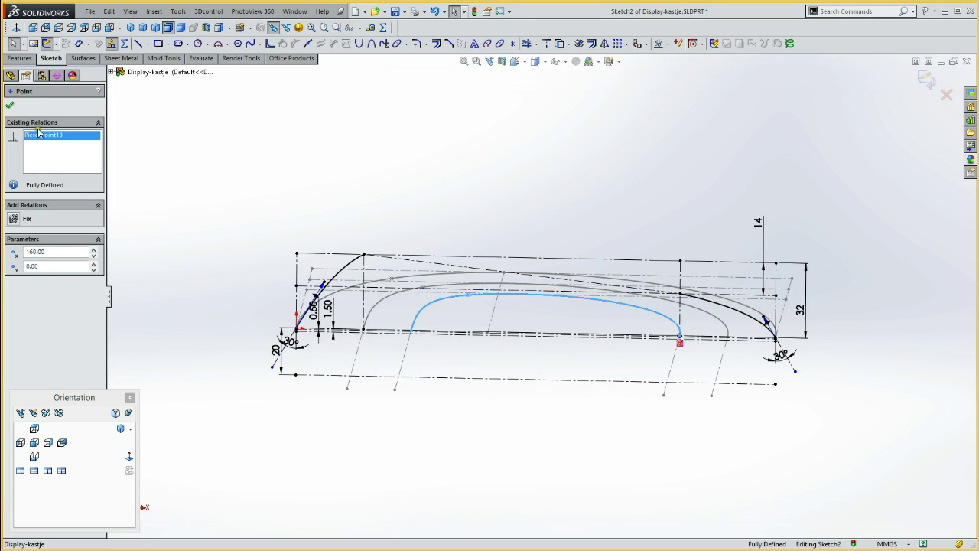
key("Delete")
left_click(680, 224)
Pierce the freed point onto the middle Ref top spline (Spline11@Ref top)
left_click_drag(683, 332, 701, 332)
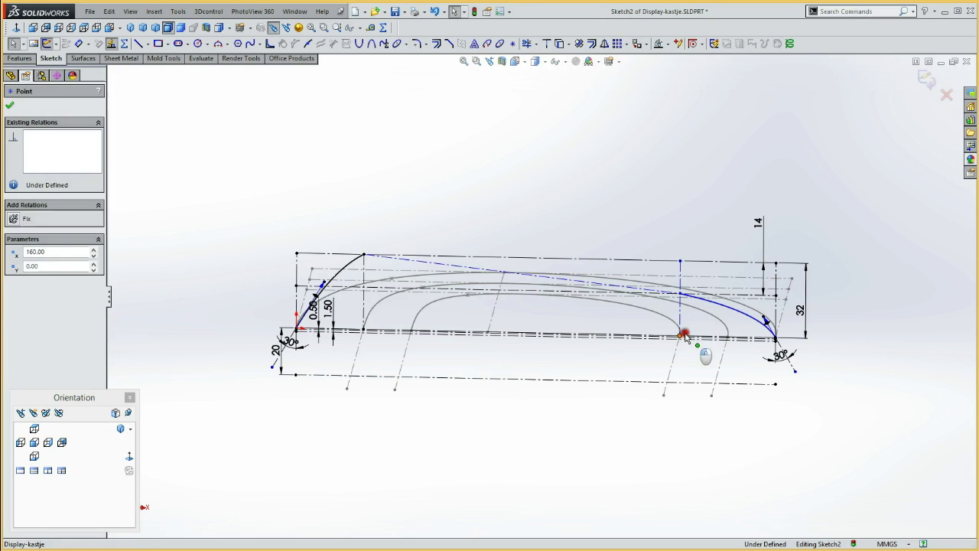
left_click(727, 333, "ctrl")
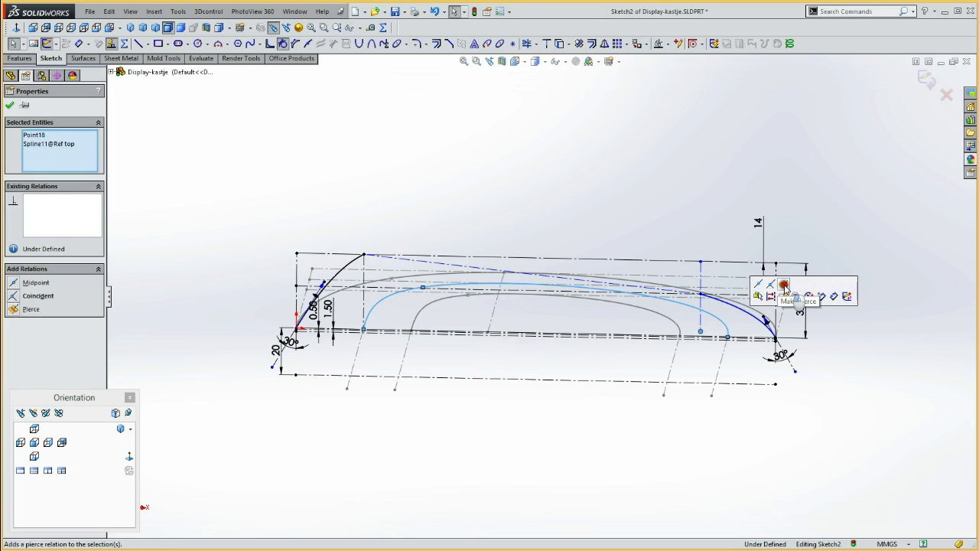
left_click(784, 285)
left_click(695, 207)
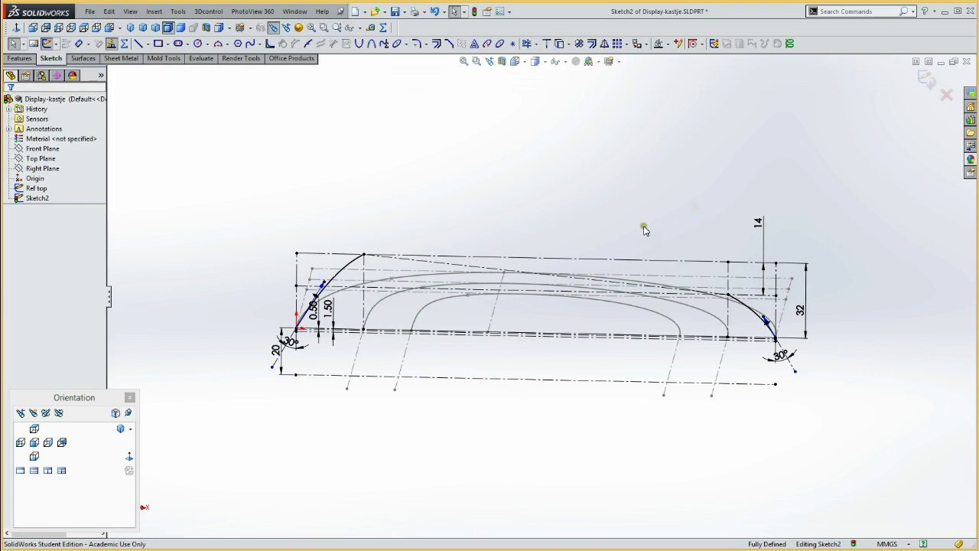
left_click(34, 442)
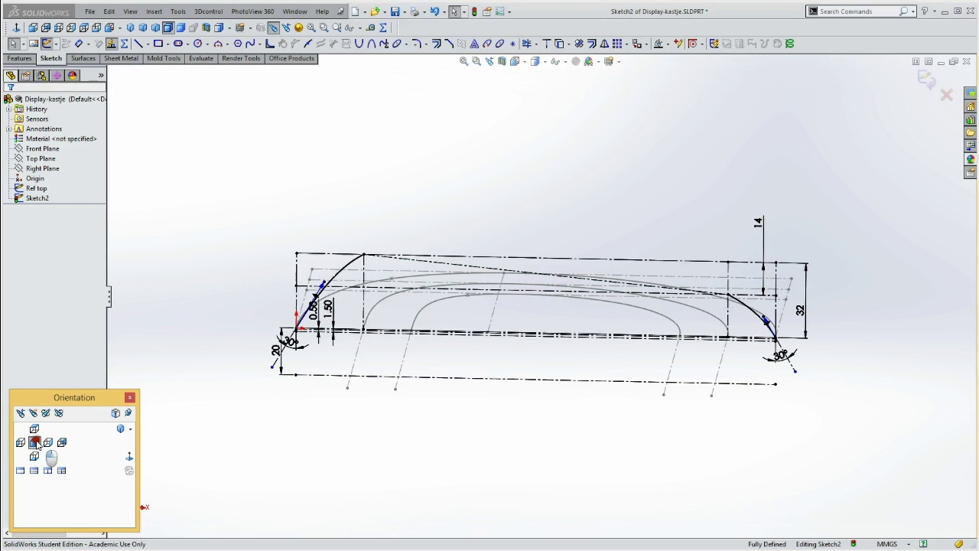
Move the 14 height dimension and slightly bend the right-hand spline's tangent near its 30° end
key("z")
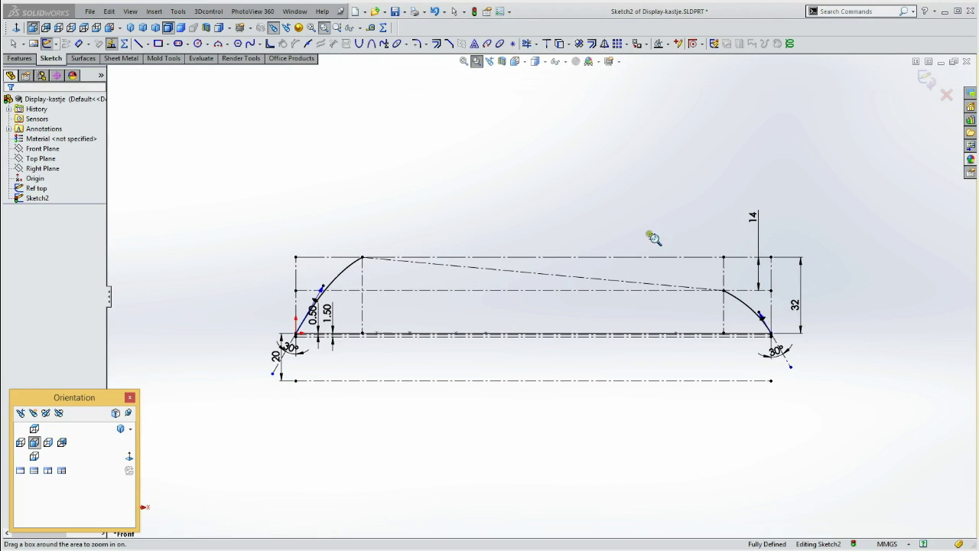
left_click_drag(667, 199, 851, 380)
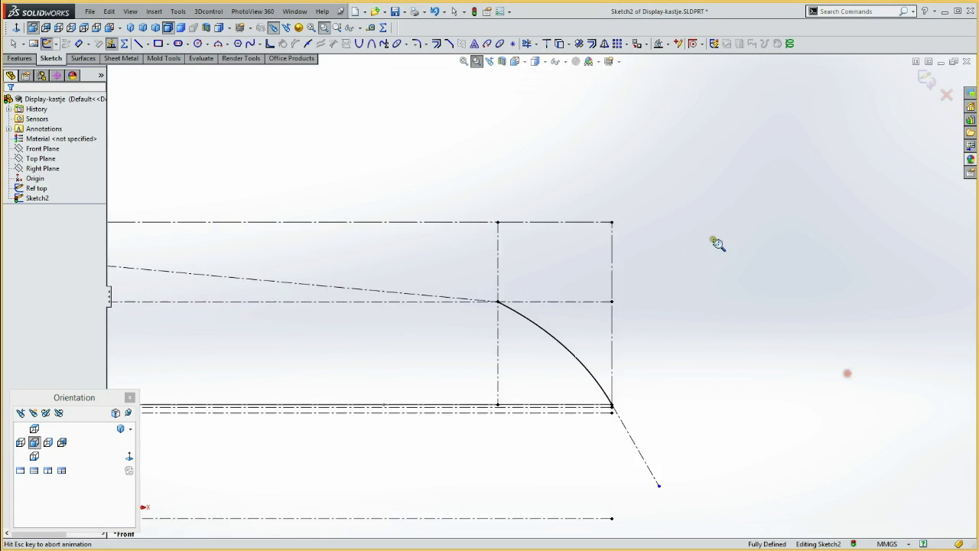
key("Escape")
left_click(538, 201)
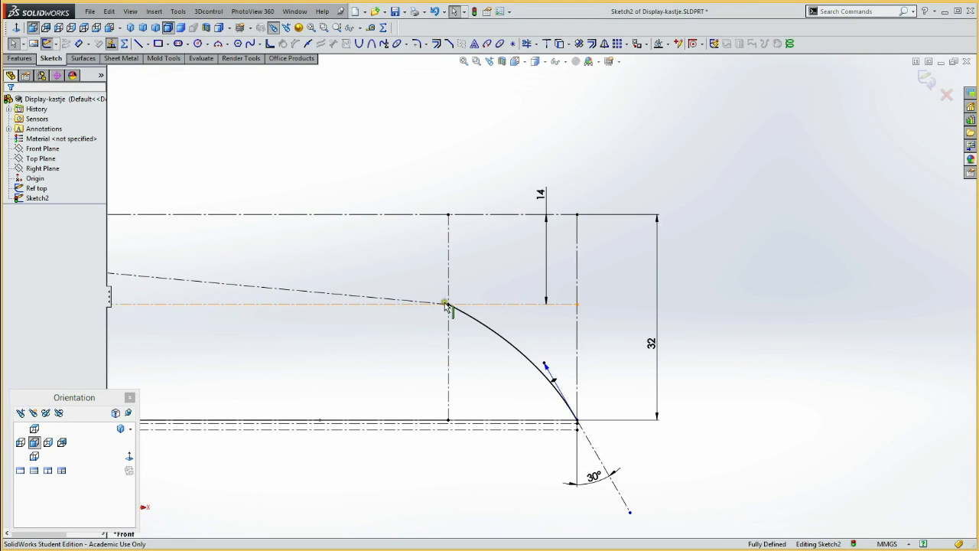
left_click(545, 363)
left_click_drag(541, 358, 542, 357)
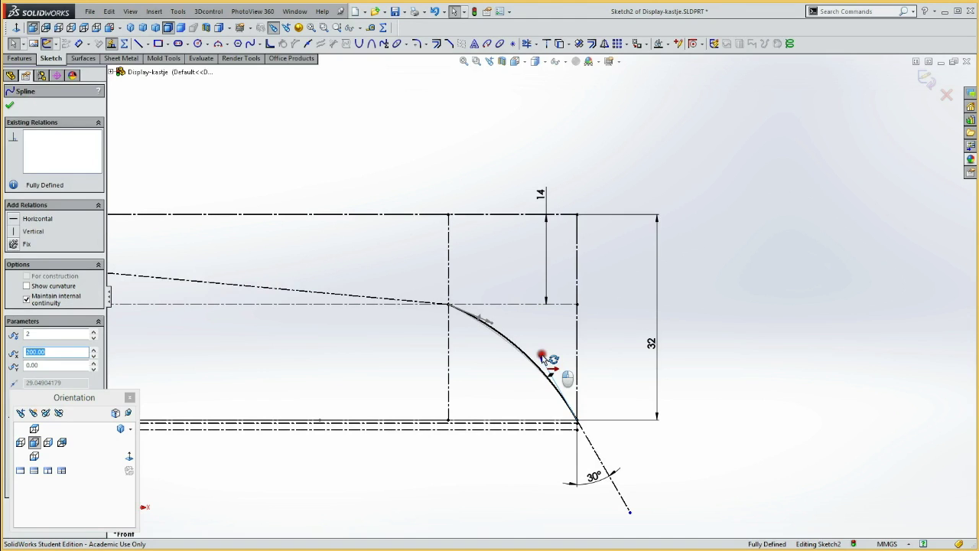
left_click(466, 361)
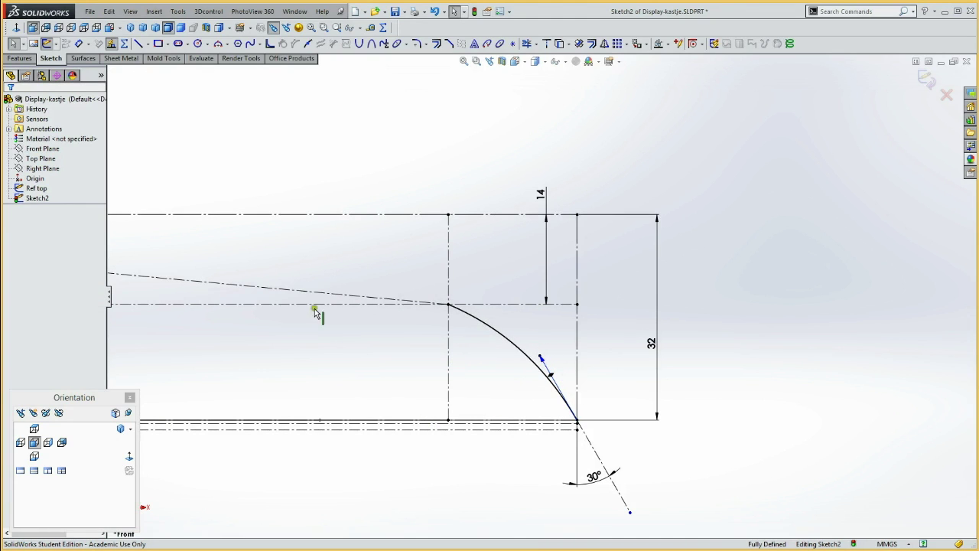
left_click(40, 447)
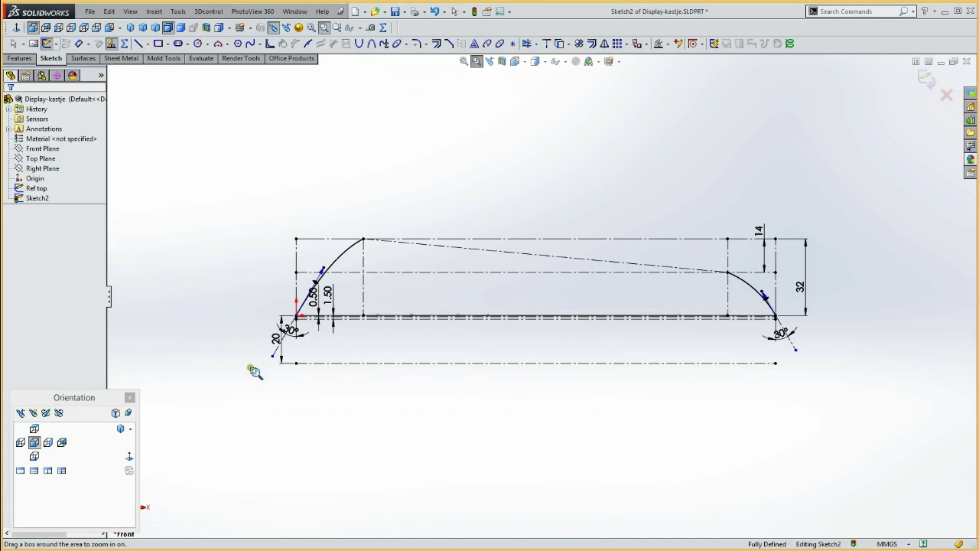
left_click_drag(259, 376, 817, 213)
Reposition the 32 height dimension and save the front view as custom view f1
key("Escape")
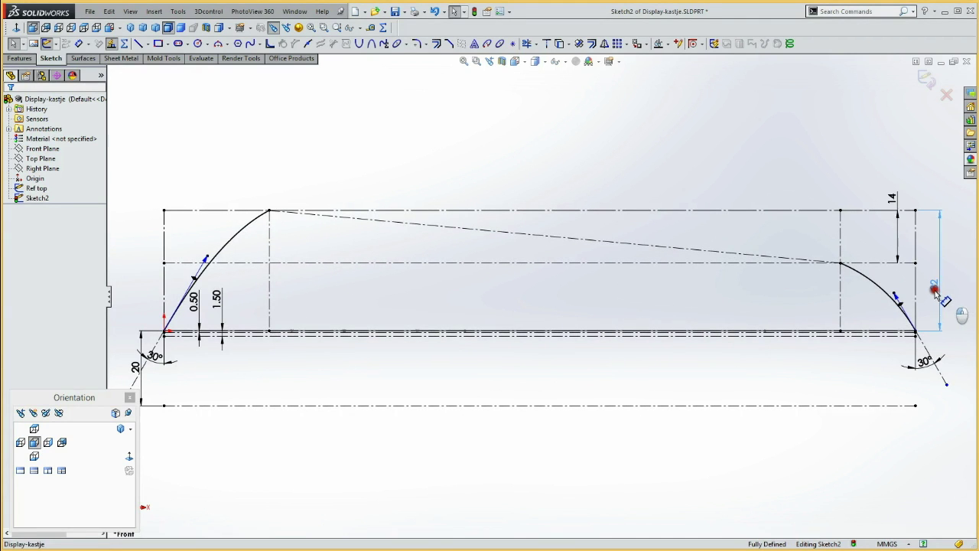
left_click(937, 300)
left_click(277, 168)
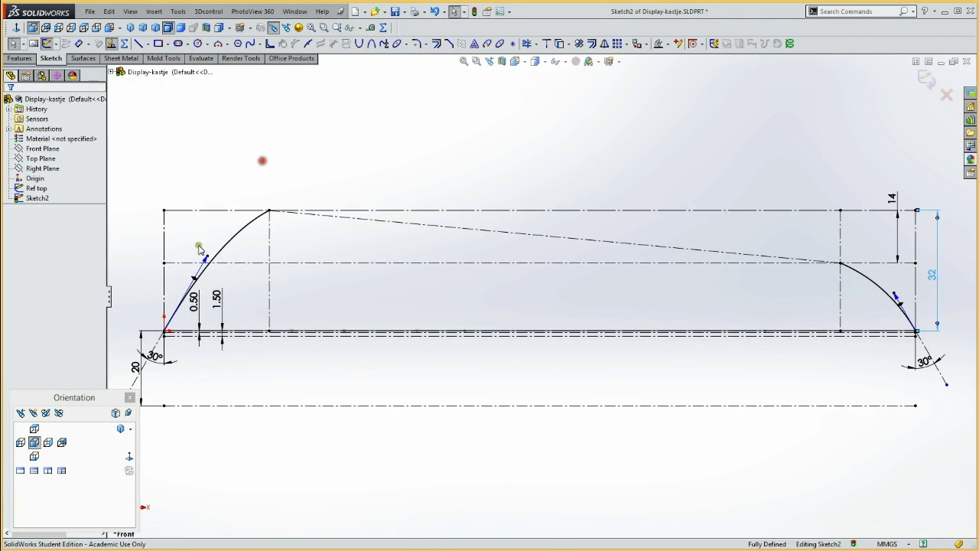
left_click(32, 413)
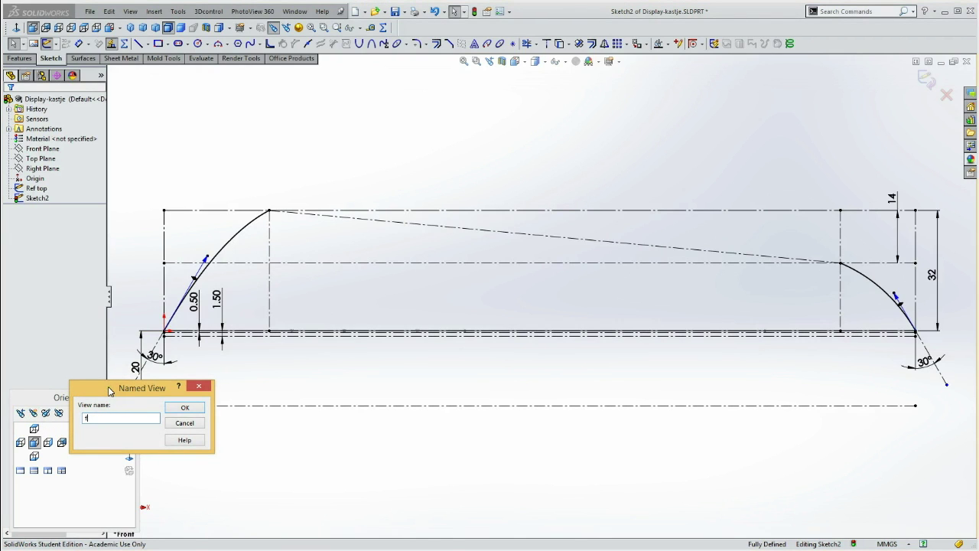
left_click(184, 407)
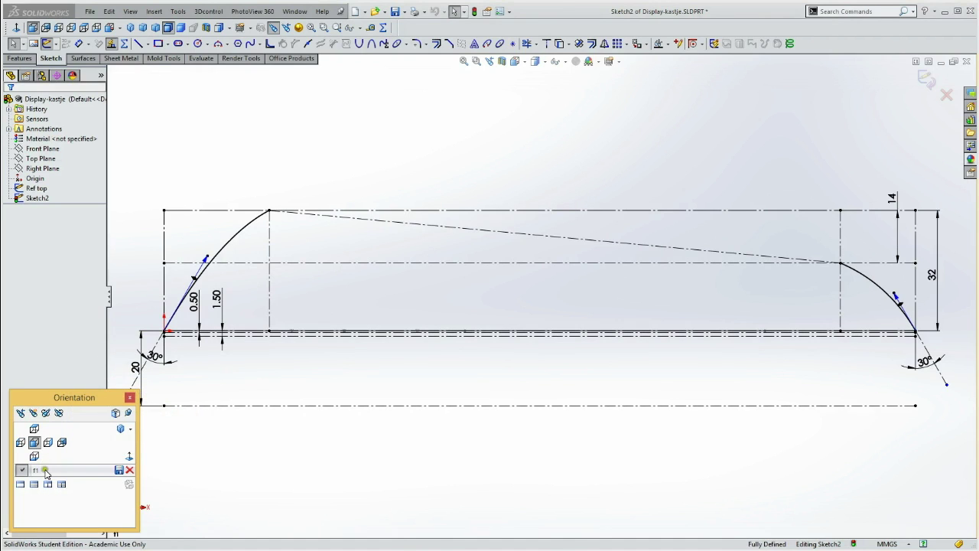
Save a zoomed-in top view of the arches as custom view t1 and exit the sketch
left_click(33, 428)
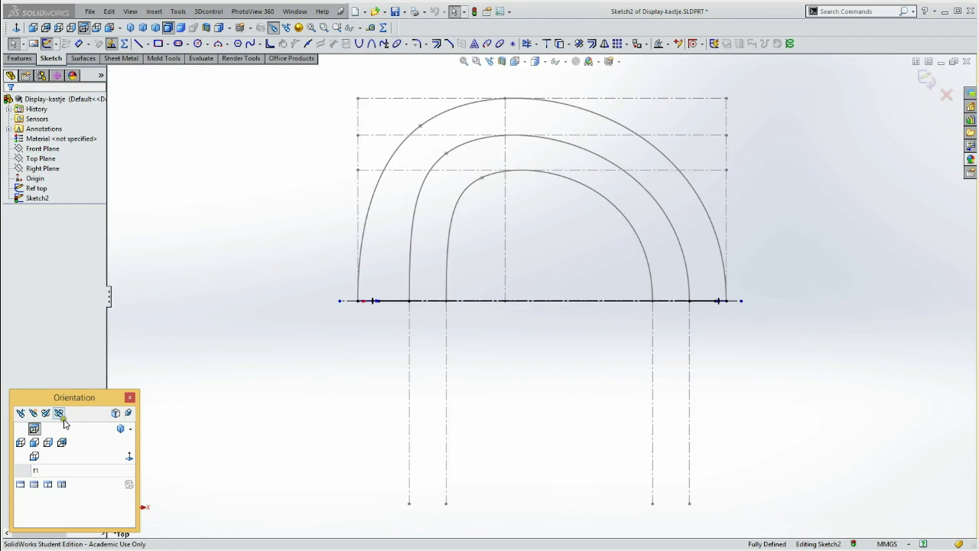
left_click(35, 471)
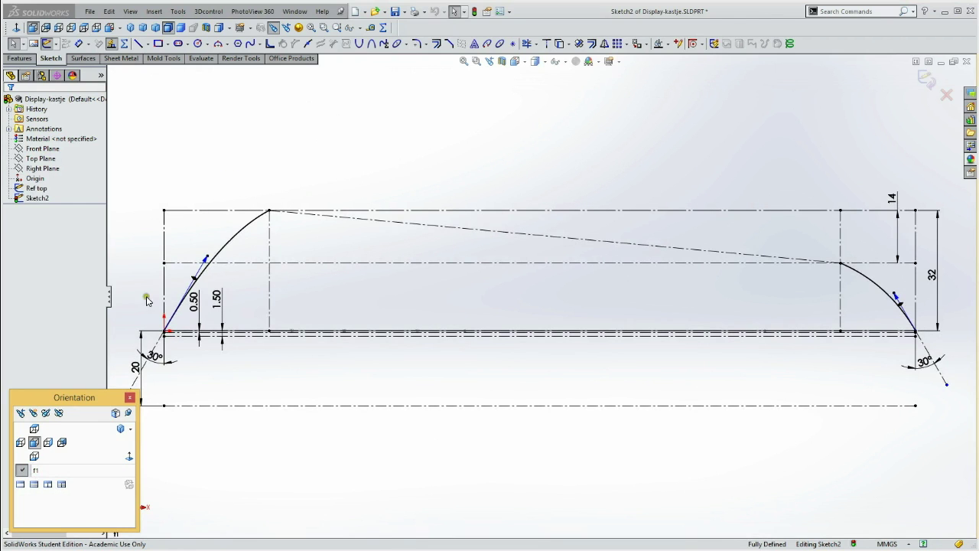
left_click(40, 424)
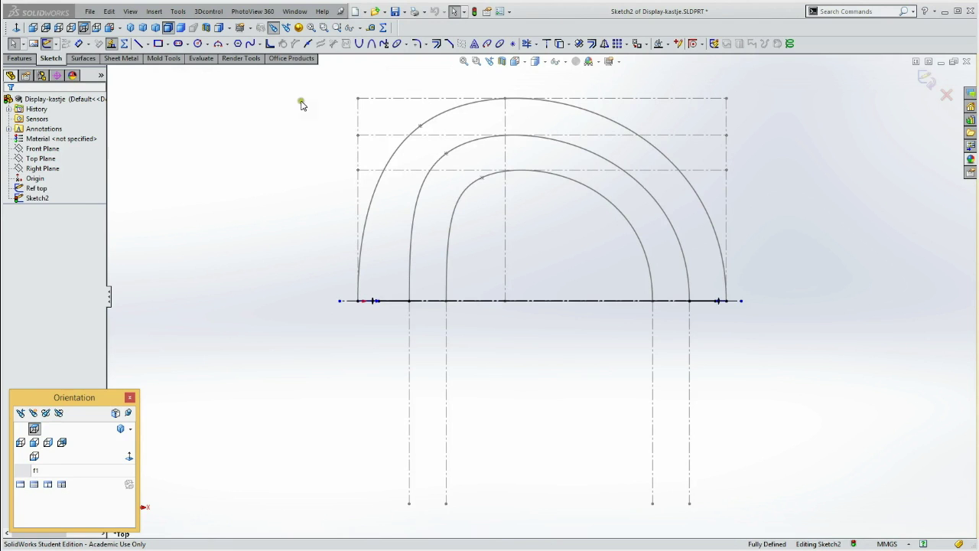
key("g")
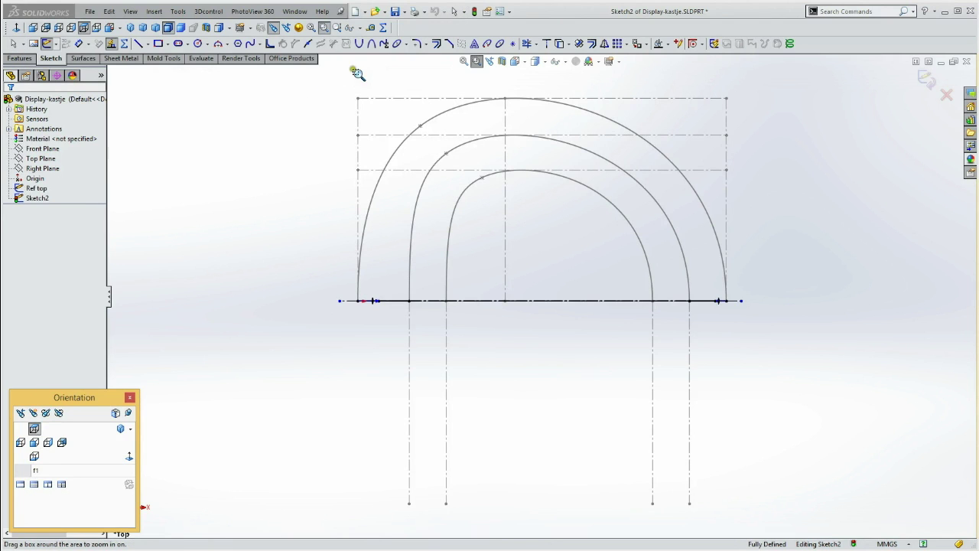
left_click_drag(332, 79, 756, 317)
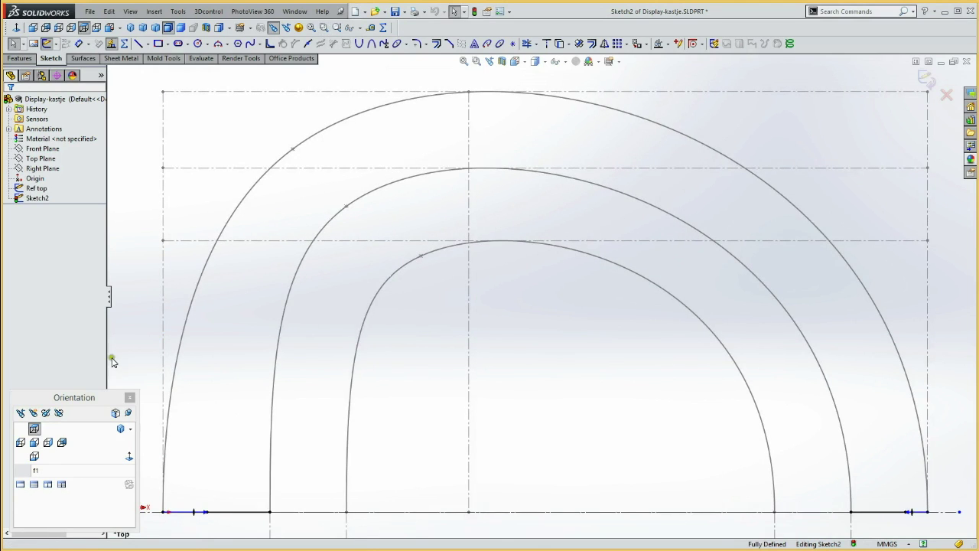
left_click(35, 413)
type("t1")
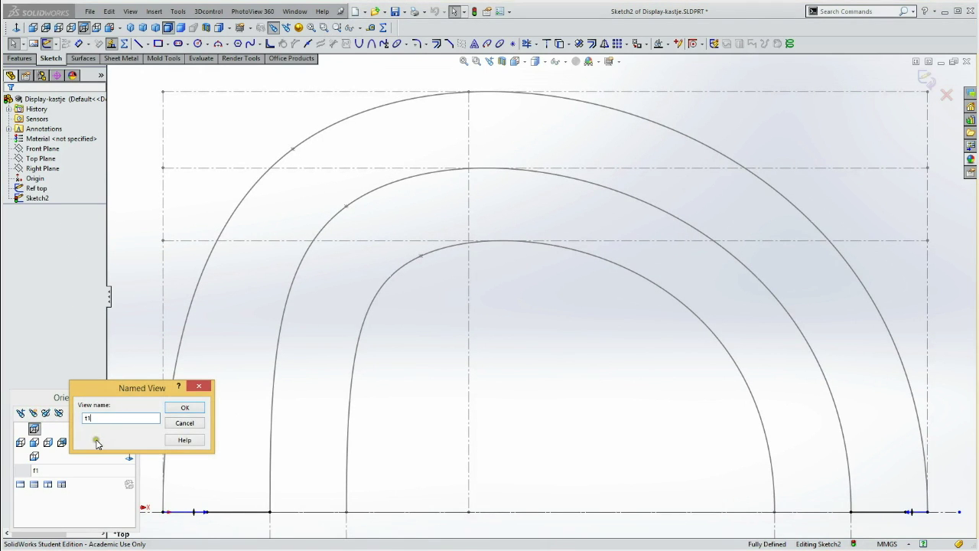
left_click(184, 407)
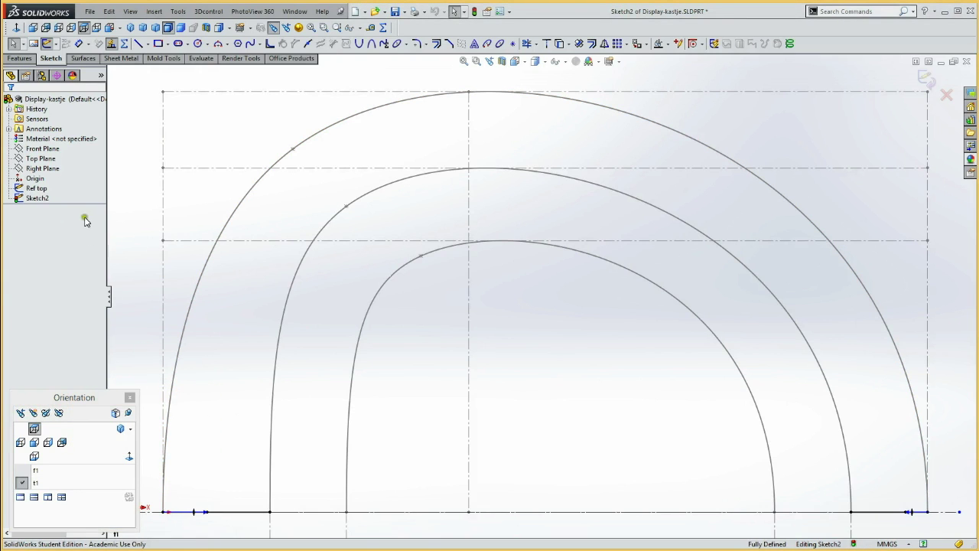
left_click(46, 44)
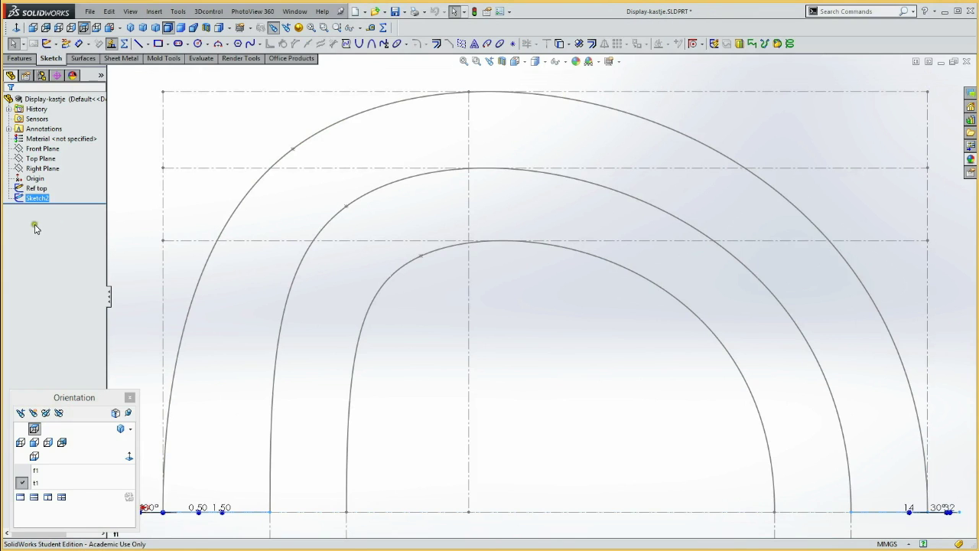
Rename Sketch2 to 'Ref front' in the FeatureManager tree
left_click(36, 199)
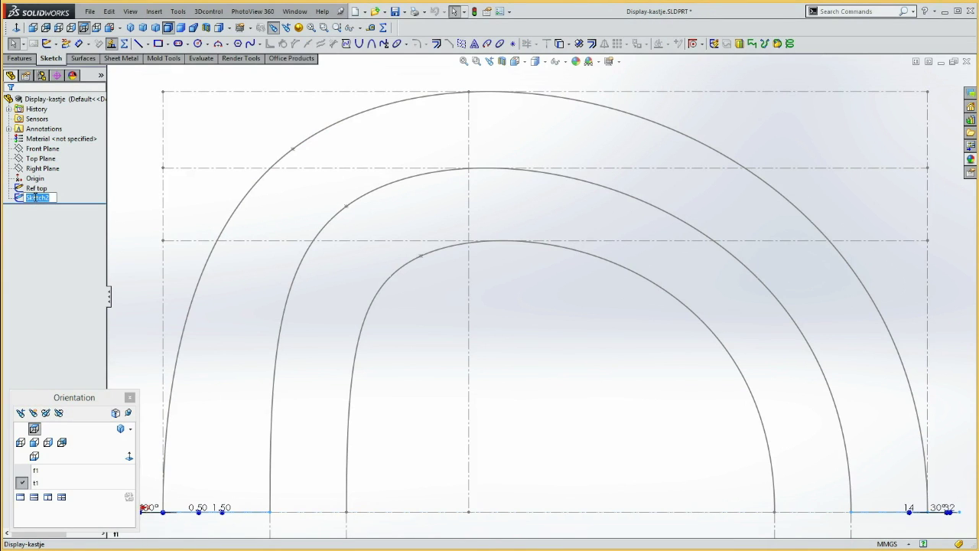
type("Ref front")
key("Return")
left_click(142, 197)
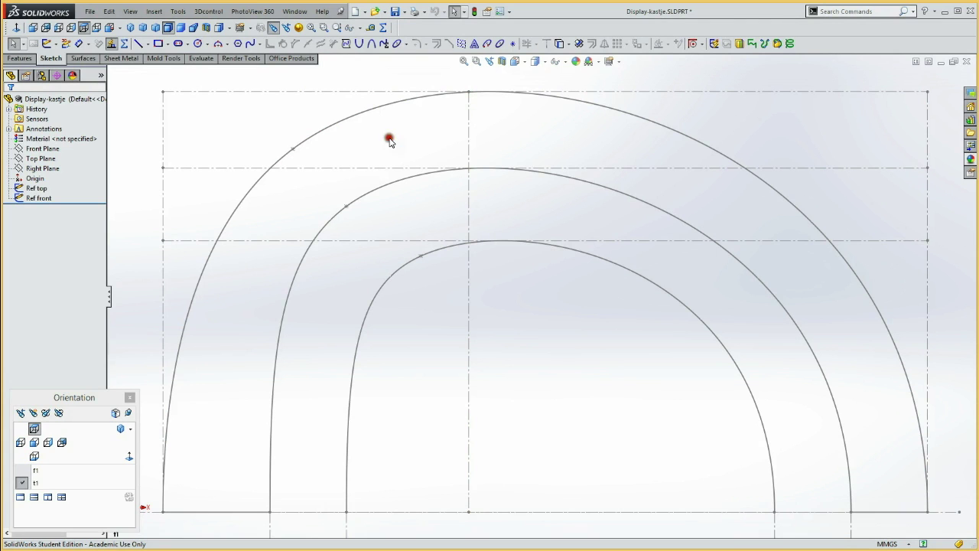
Edit the Ref top sketch, delete the bottom dimension and shift the centerline left of the arc peak
left_click(36, 188)
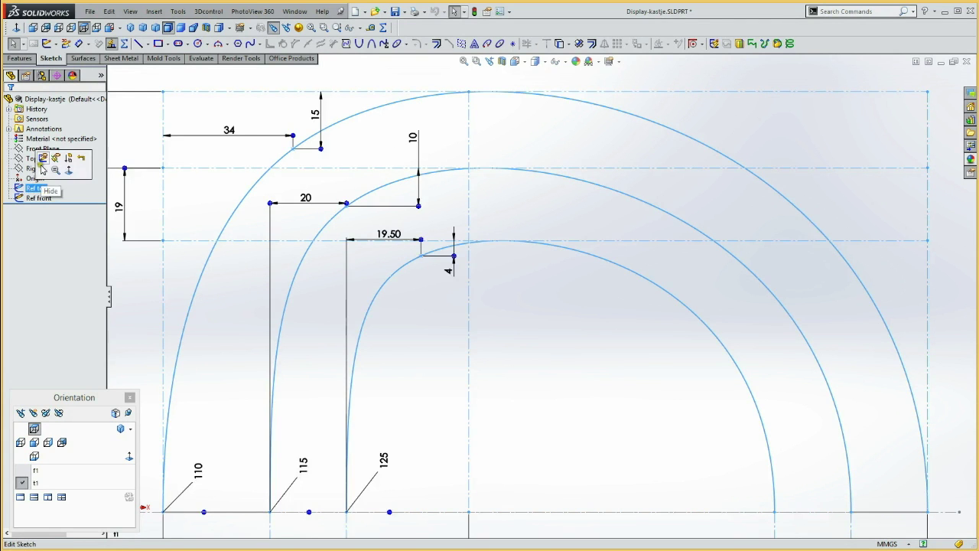
left_click(43, 159)
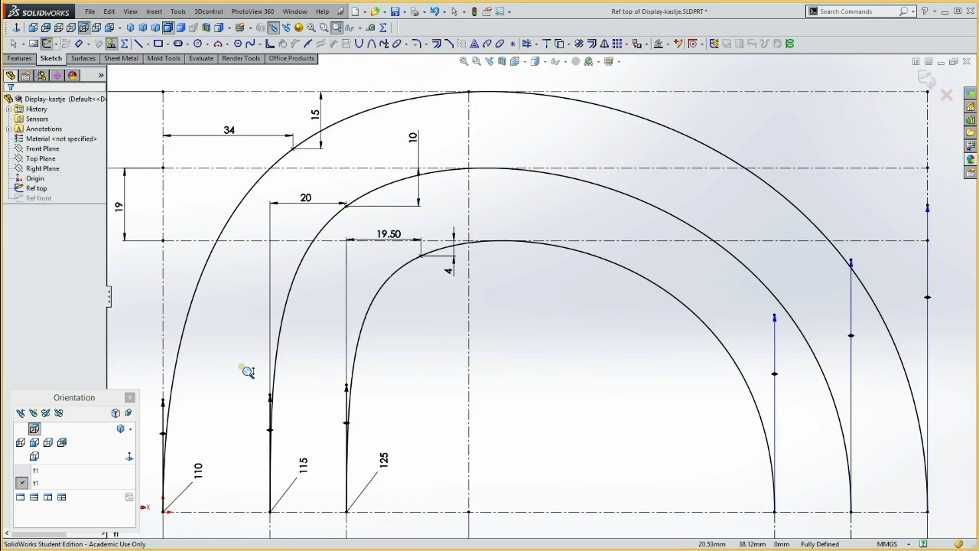
key("f")
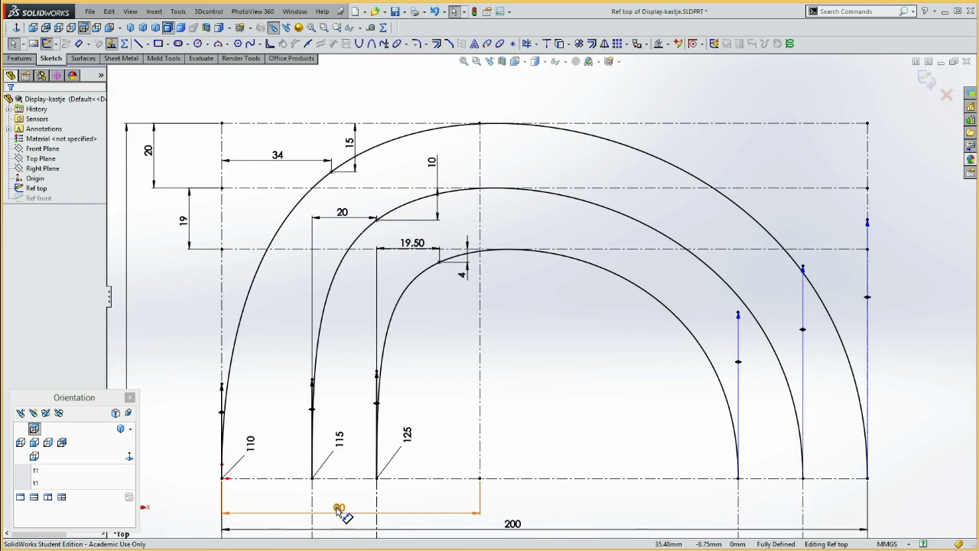
left_click(338, 507)
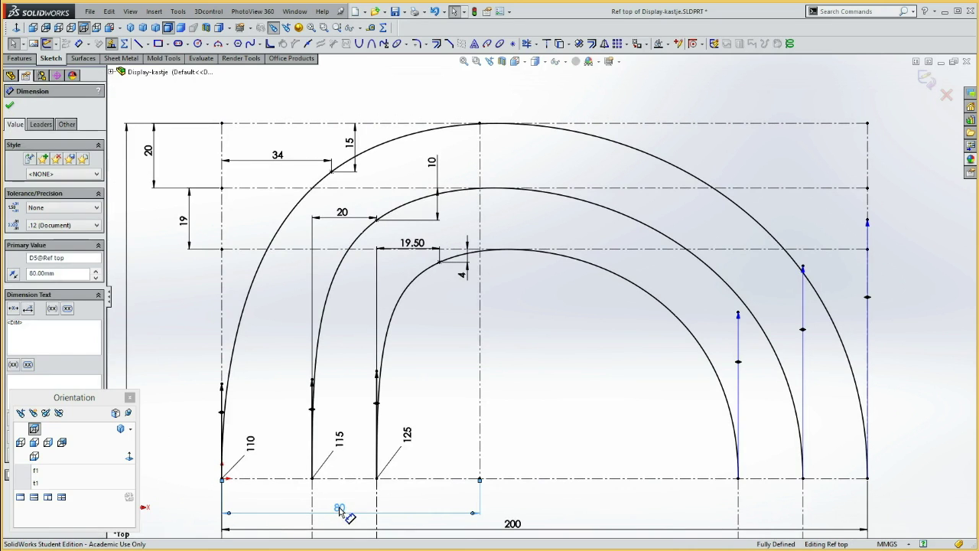
key("Delete")
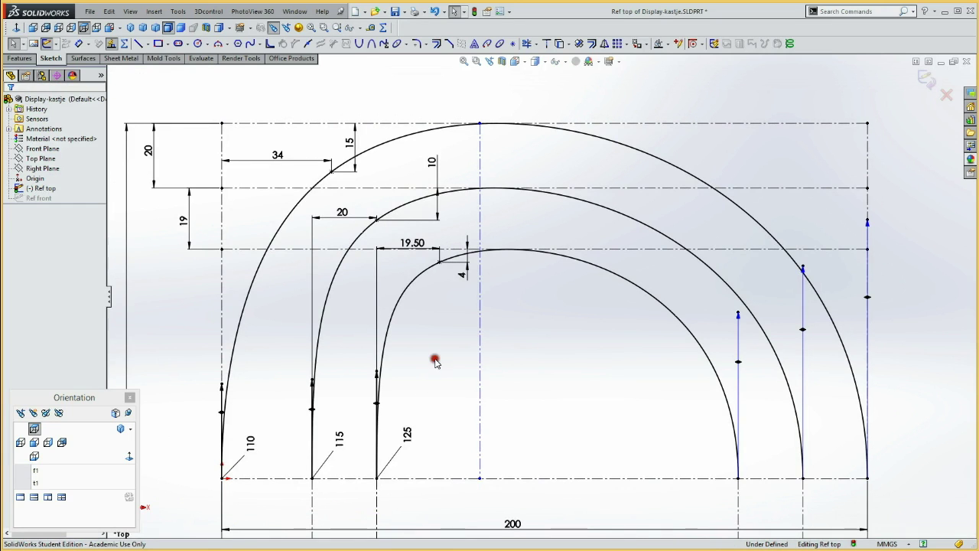
left_click_drag(480, 314, 450, 312)
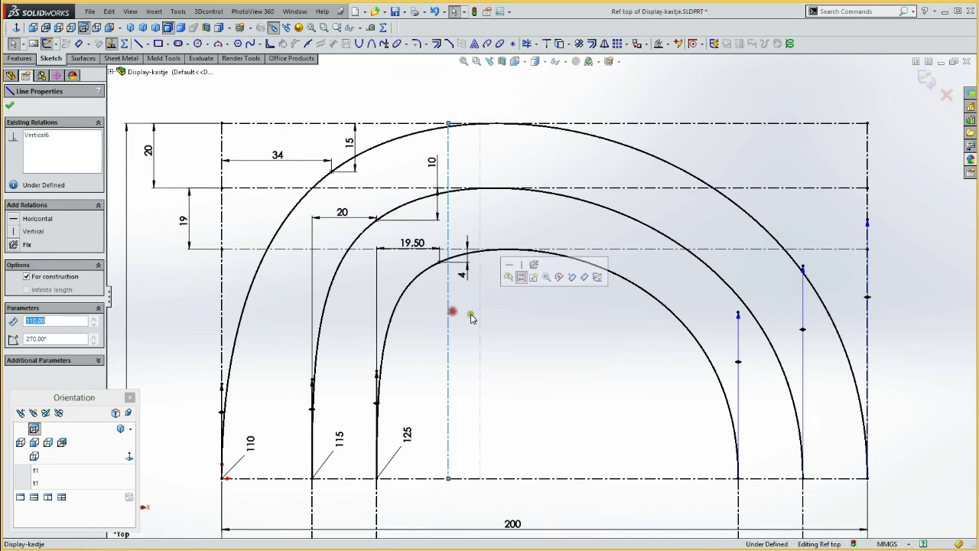
left_click(483, 320)
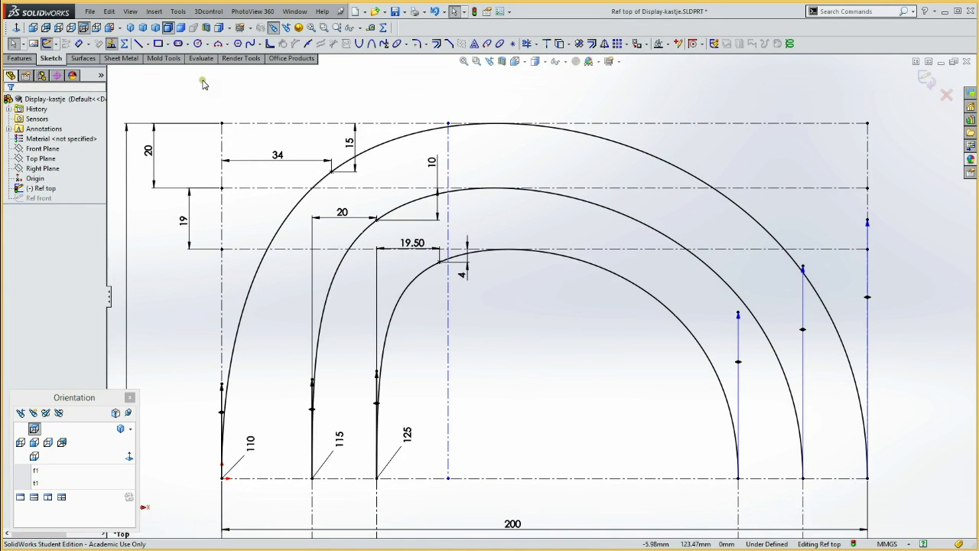
Add a point on the outer arc and make it coincident with the top construction line
left_click(513, 44)
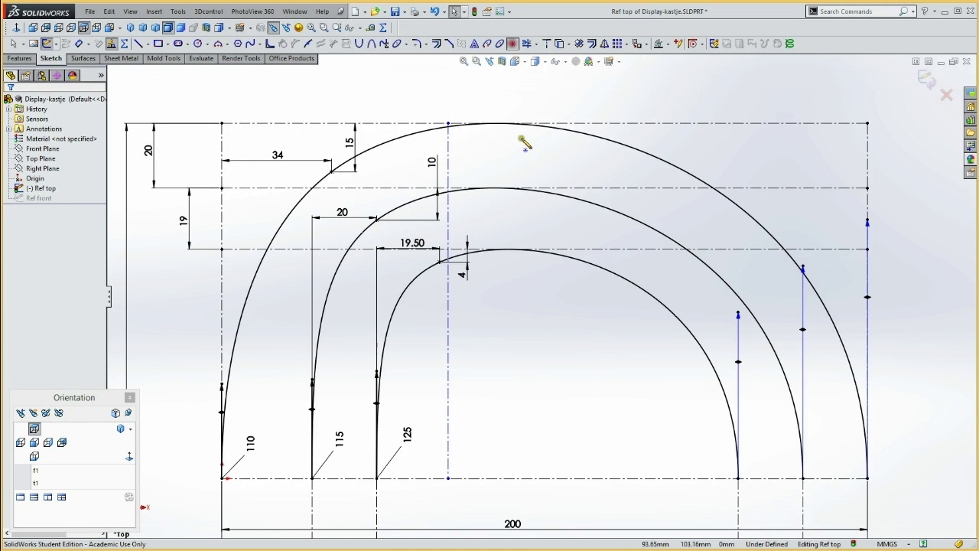
left_click(612, 145)
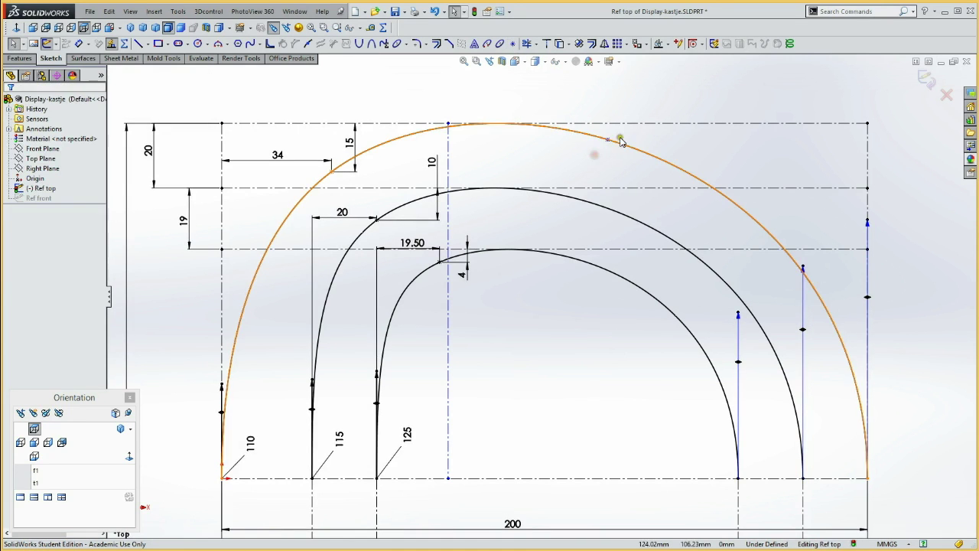
left_click(605, 145)
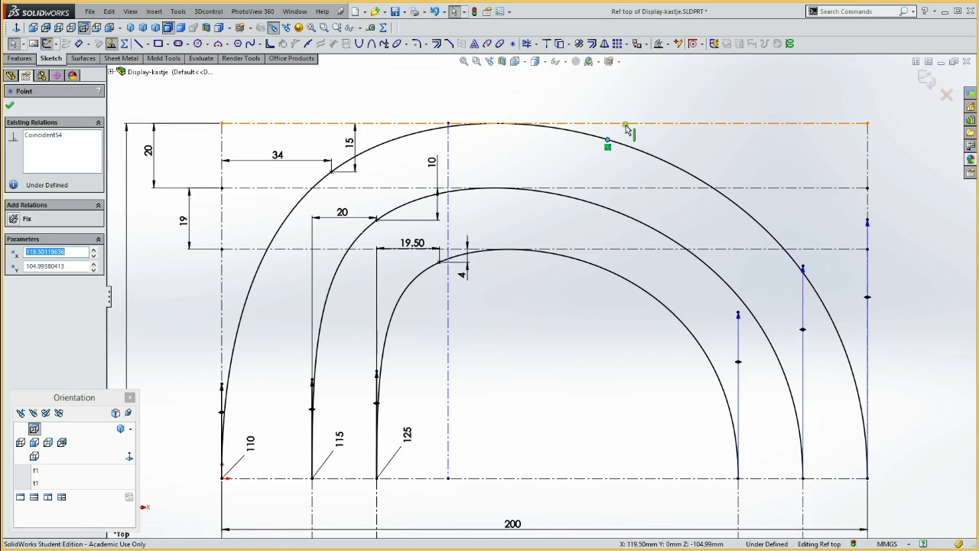
left_click(628, 125)
left_click(667, 82)
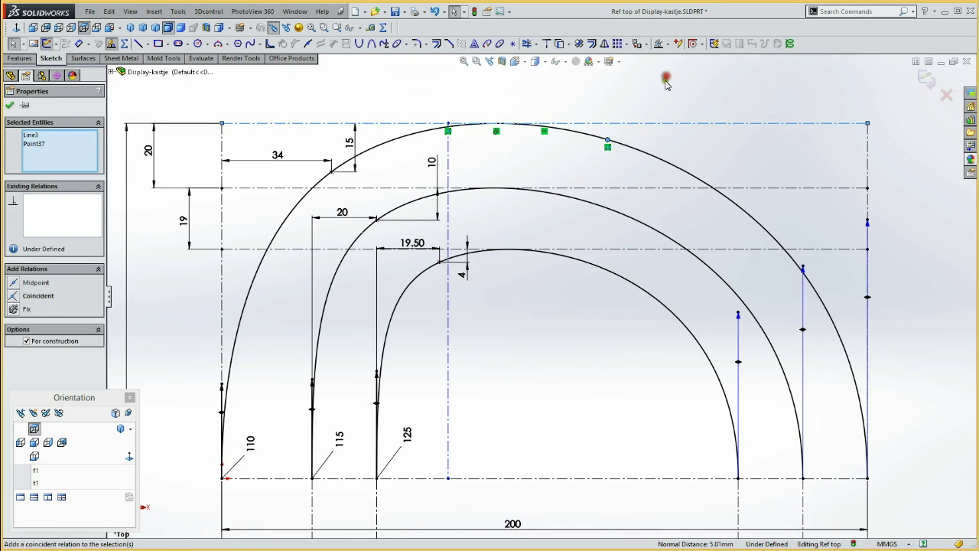
left_click(529, 95)
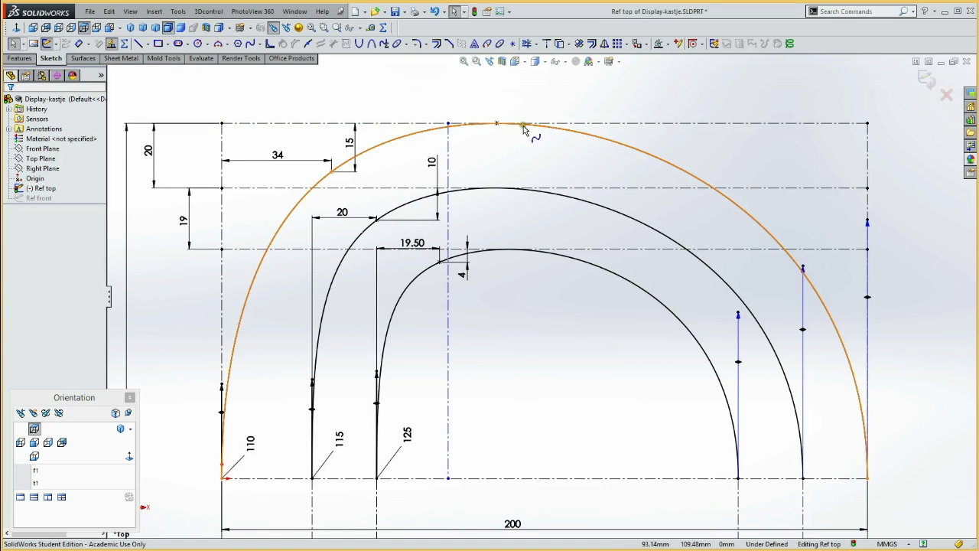
Make the vertical centerline pass through the arc's top point
left_click(497, 124)
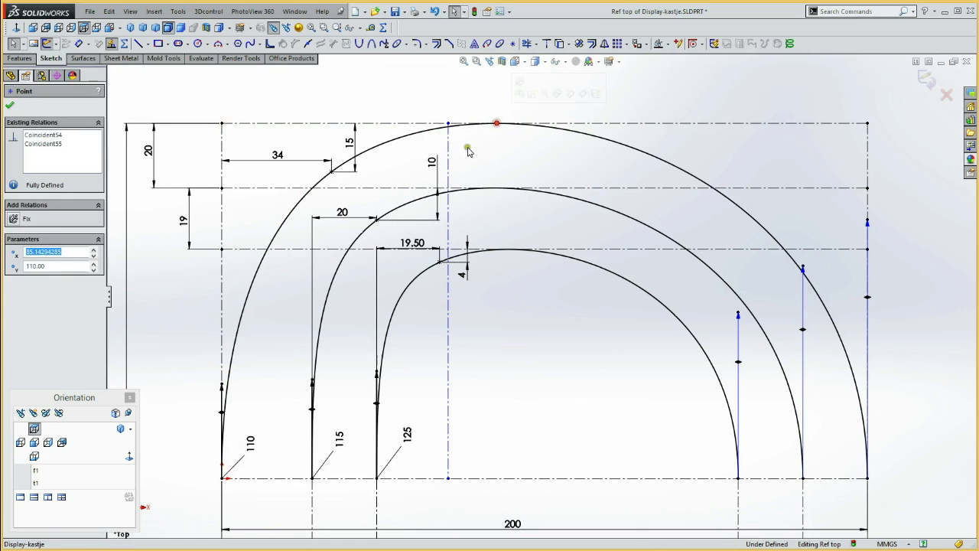
left_click(449, 153, "ctrl")
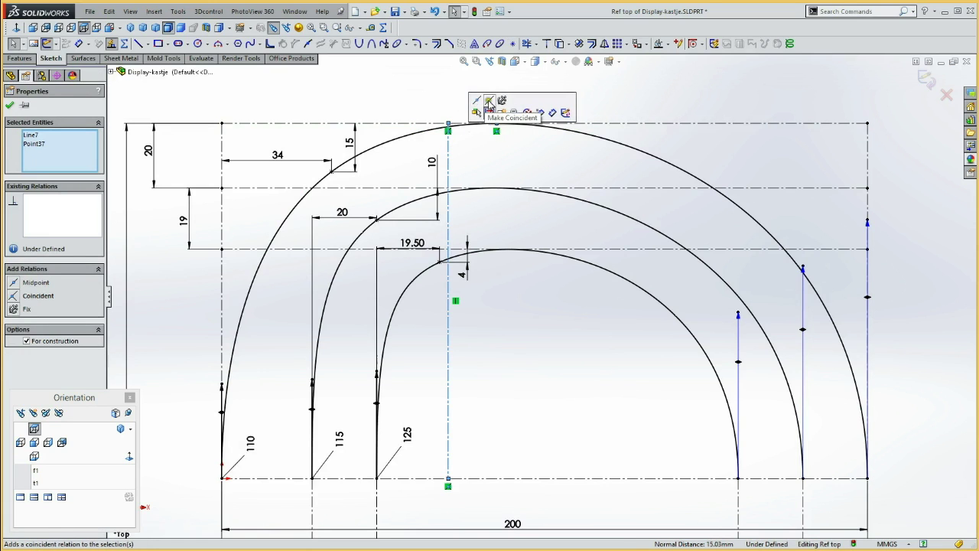
left_click(489, 101)
left_click(472, 94)
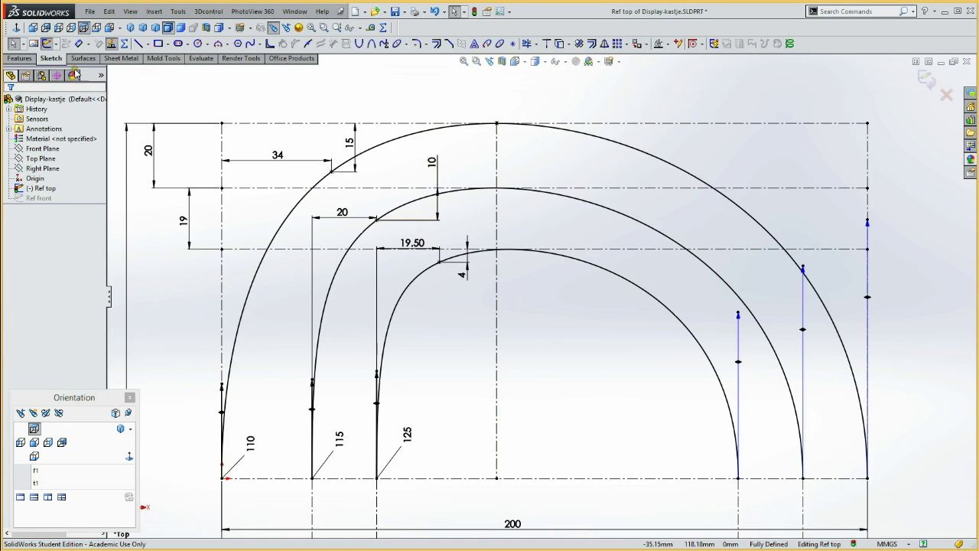
Exit the Ref top sketch and select its centerline and the Top Plane as plane references
left_click(47, 45)
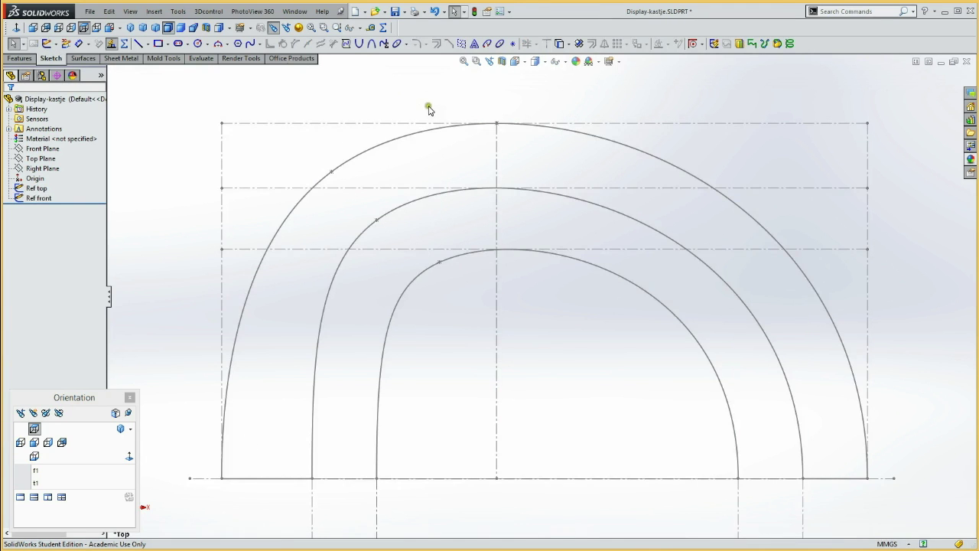
left_click(497, 160)
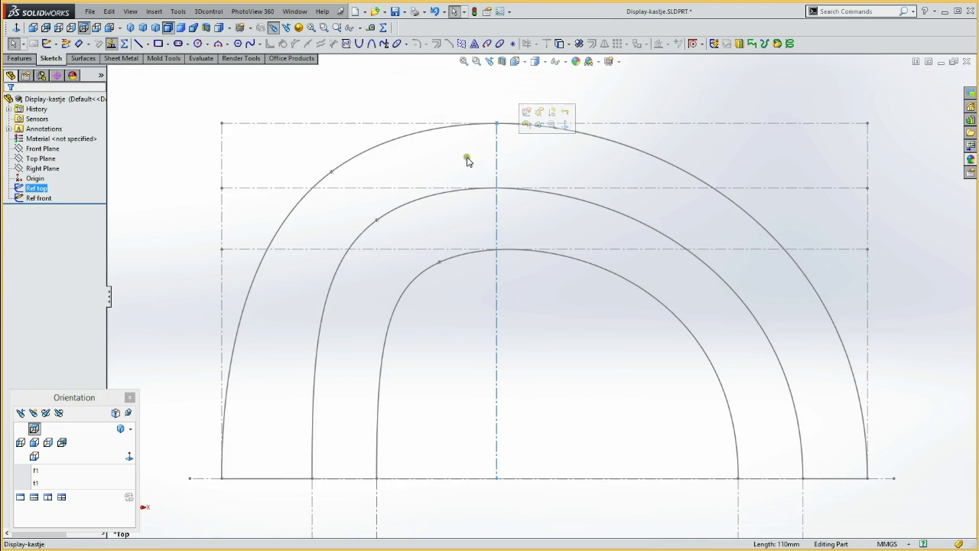
left_click(46, 159, "ctrl")
left_click(46, 159)
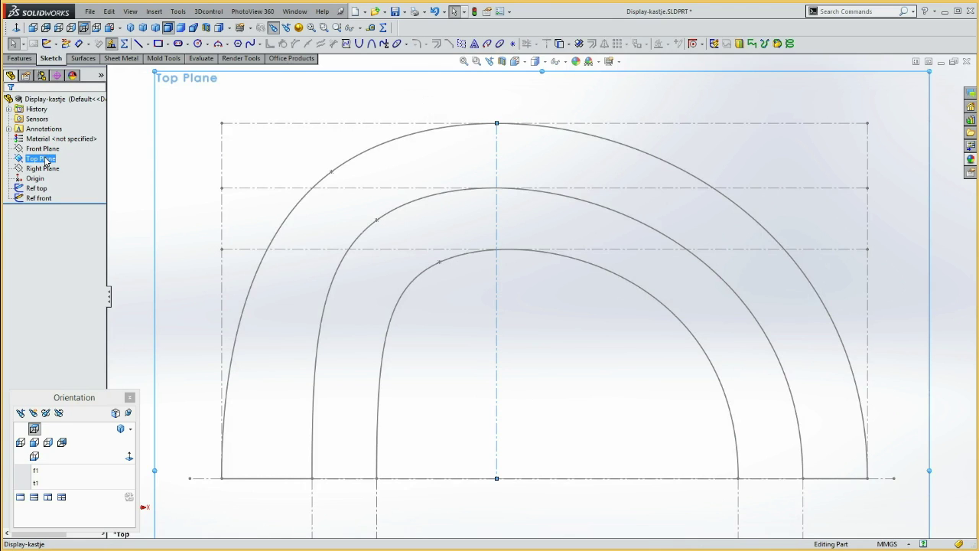
Create Plane1 via Insert > Reference Geometry > Plane with the Perpendicular option
left_click(154, 11)
mouse_move(190, 131)
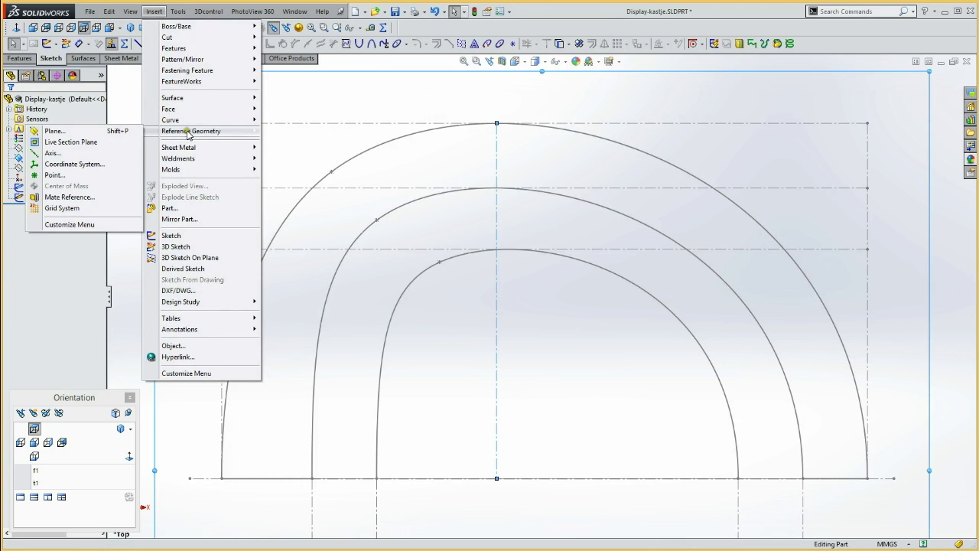
left_click(87, 136)
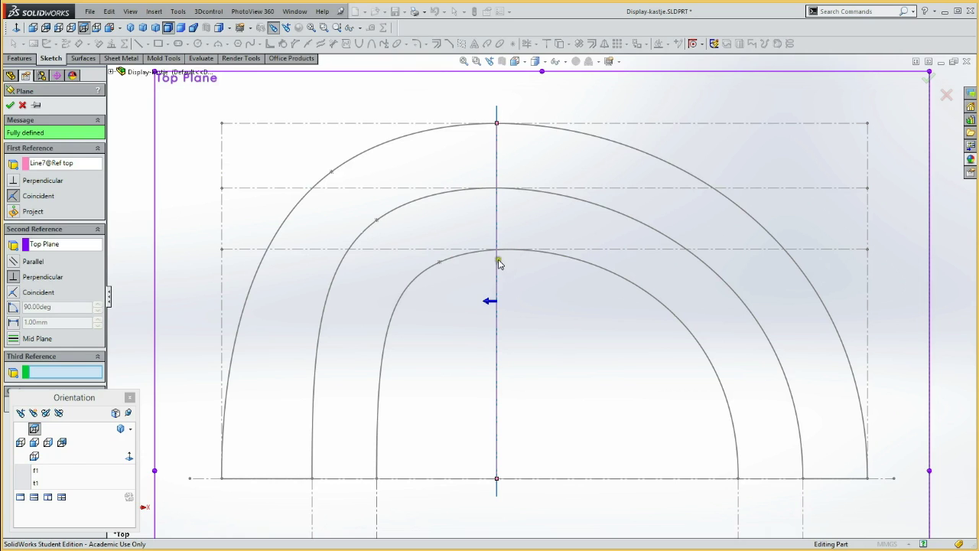
left_click(10, 104)
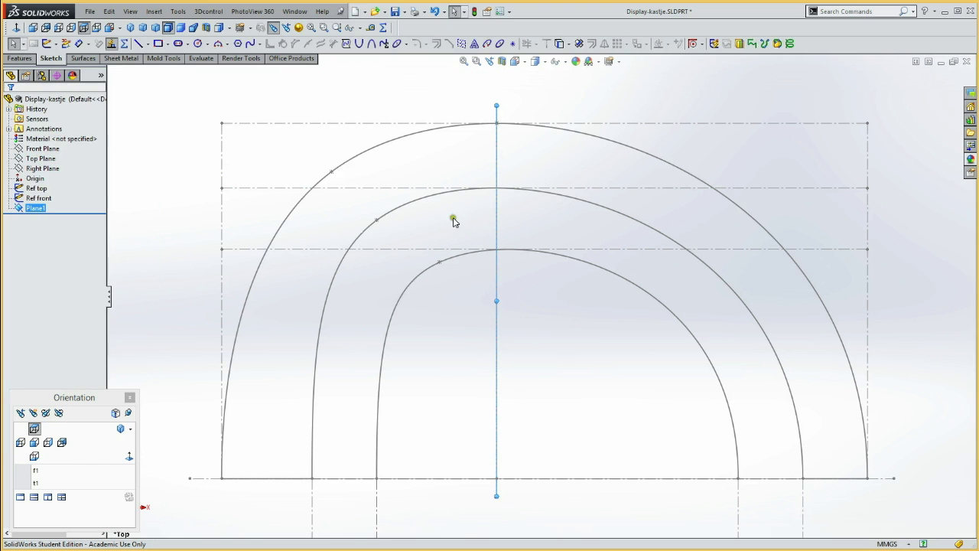
mouse_move(463, 350)
middle_mouse_down()
mouse_move(444, 311)
mouse_move(464, 321)
mouse_move(439, 264)
mouse_move(446, 297)
mouse_move(449, 265)
mouse_move(448, 273)
middle_mouse_up()
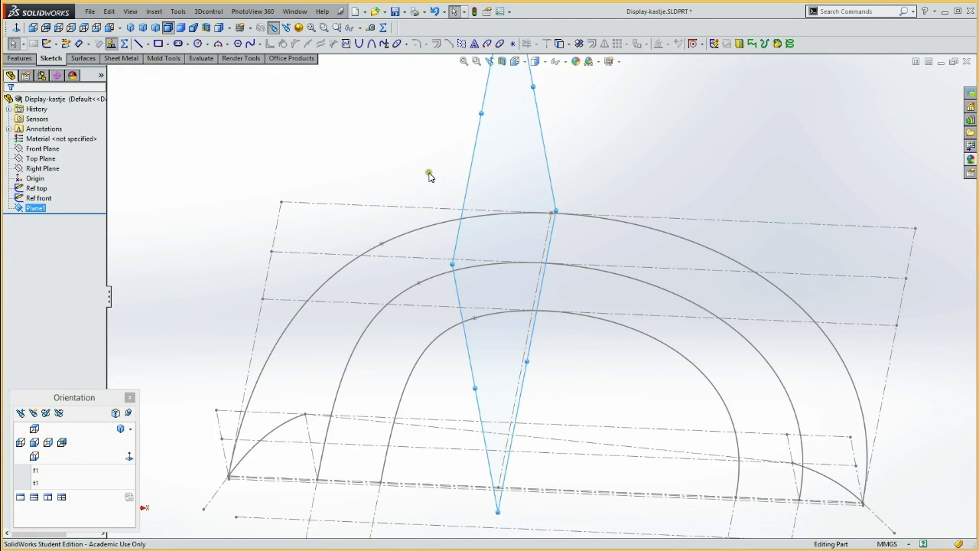
Sketch on Plane1 and convert the centerline edge into a 110 mm construction line
left_click(47, 44)
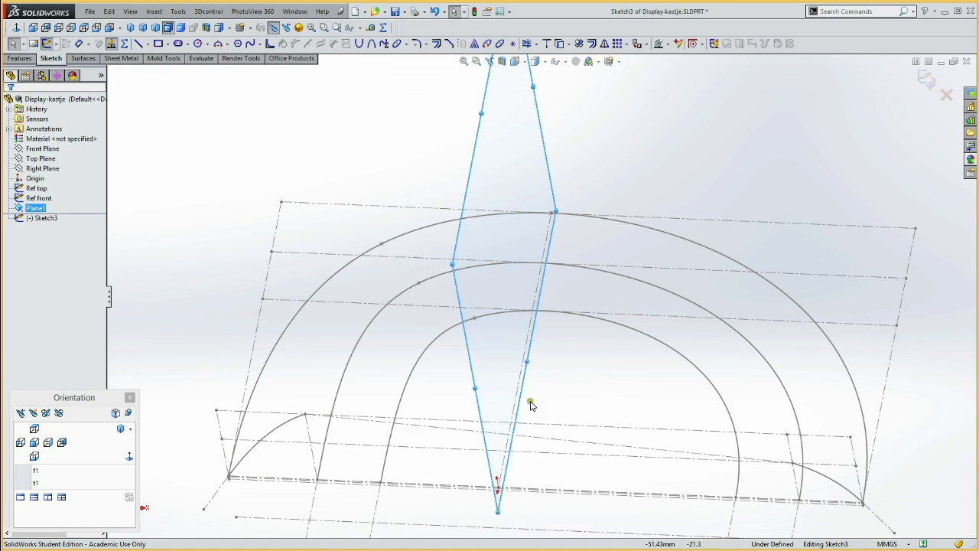
mouse_move(568, 405)
middle_mouse_down()
mouse_move(564, 338)
mouse_move(505, 311)
mouse_move(525, 380)
mouse_move(549, 356)
mouse_move(535, 369)
middle_mouse_up()
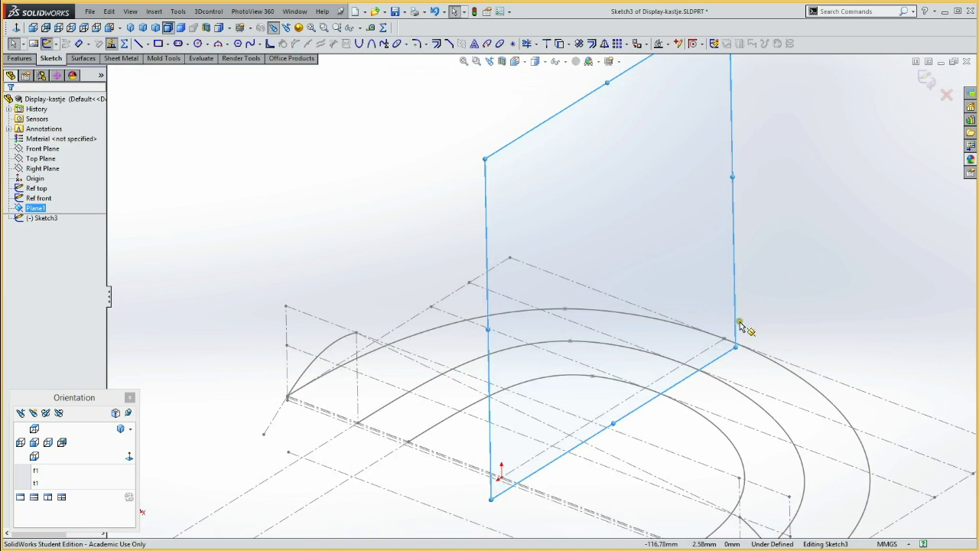
left_click(526, 467)
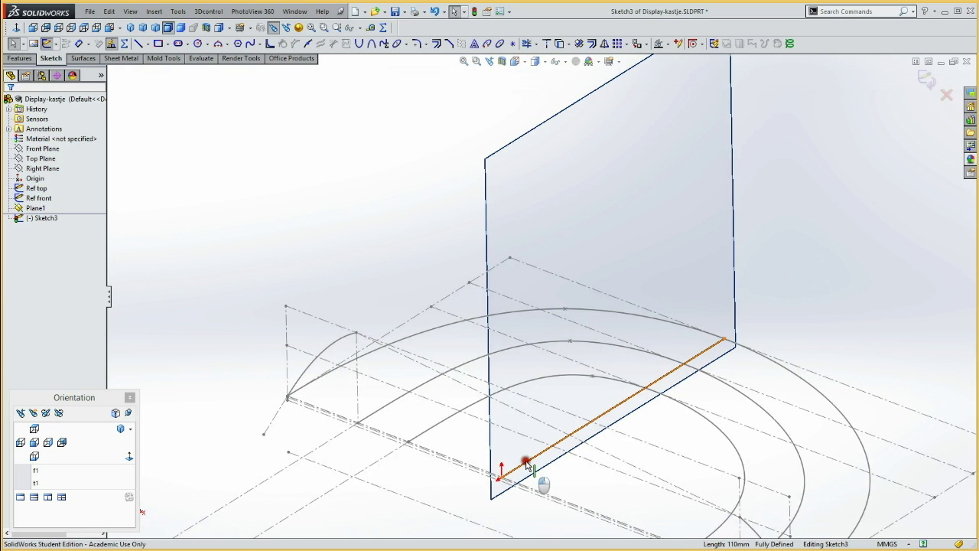
left_click(531, 462)
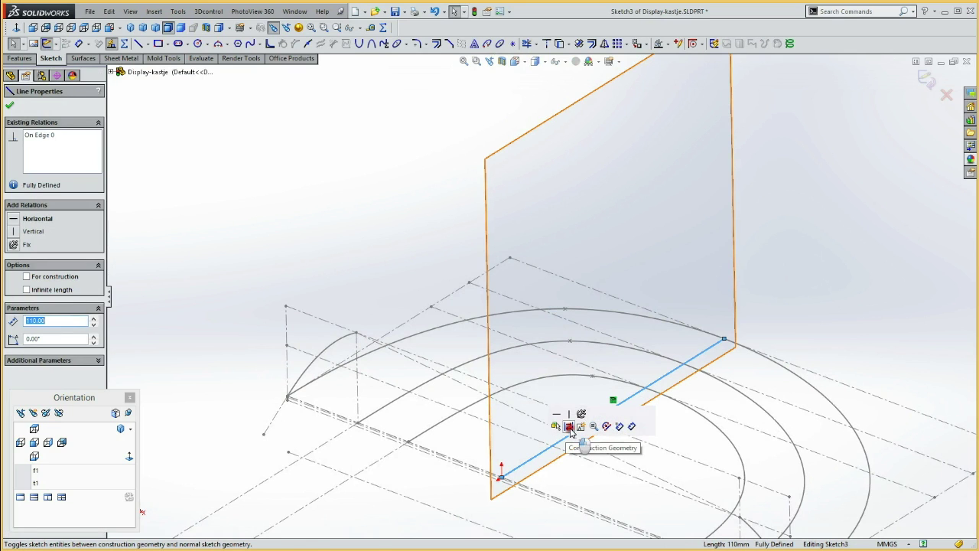
left_click(569, 427)
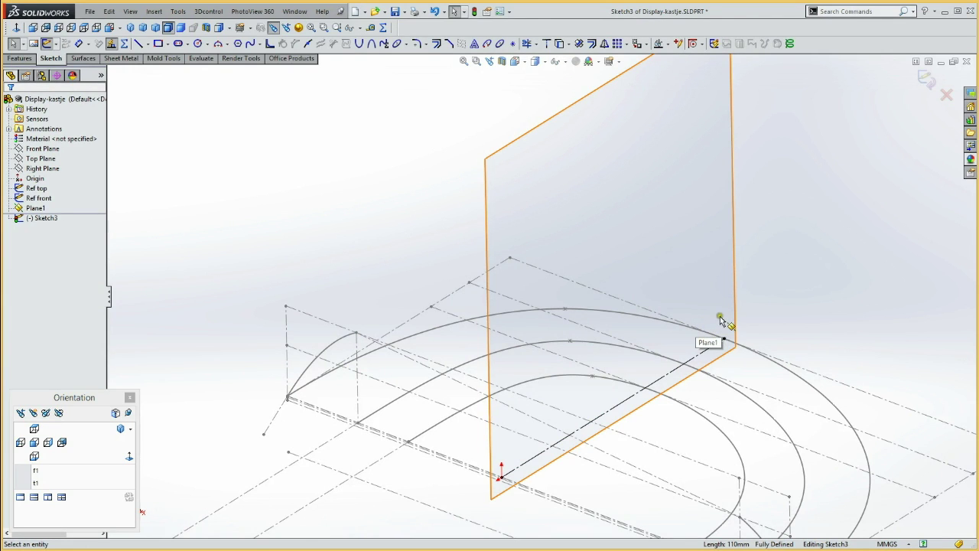
Draw short construction lines at the plane's corner on the arc, then orbit to inspect them
key("l")
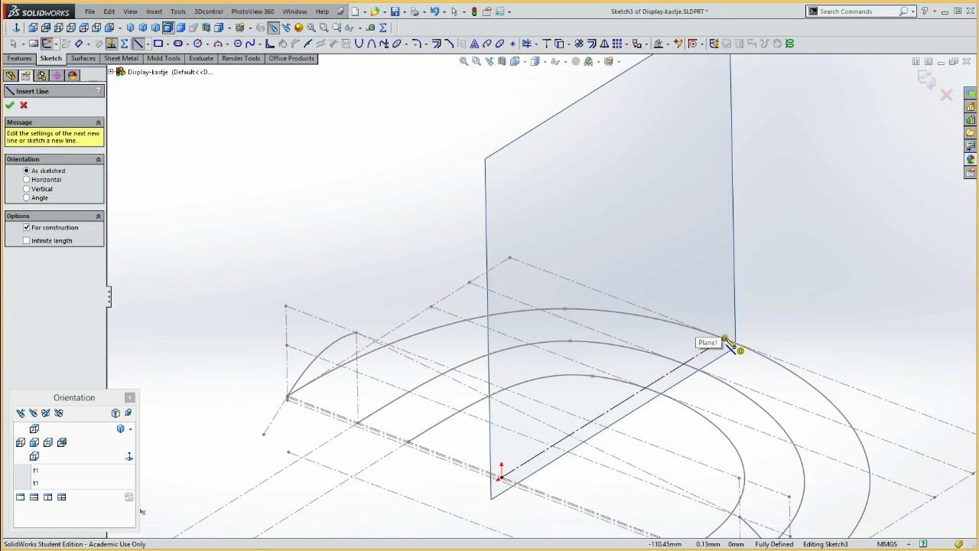
left_click(725, 339)
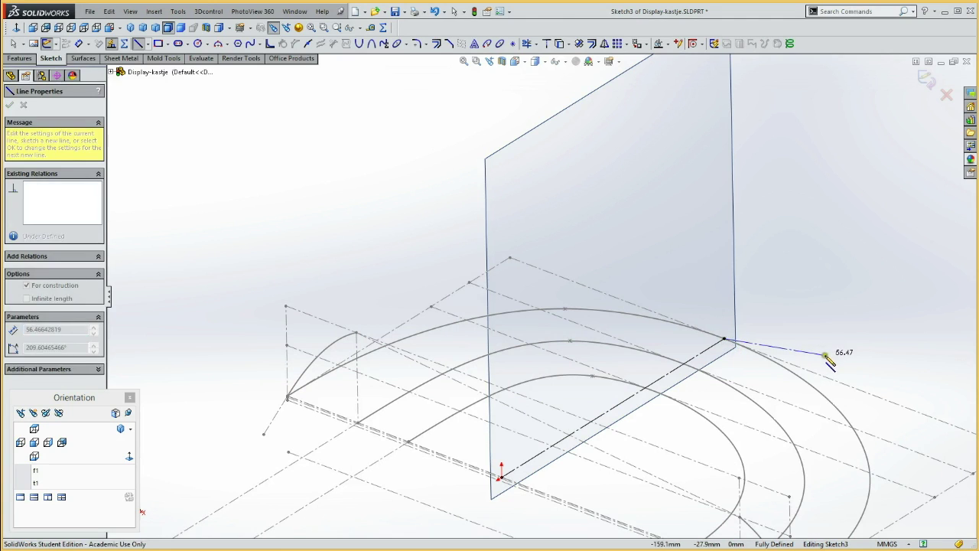
left_click(723, 336)
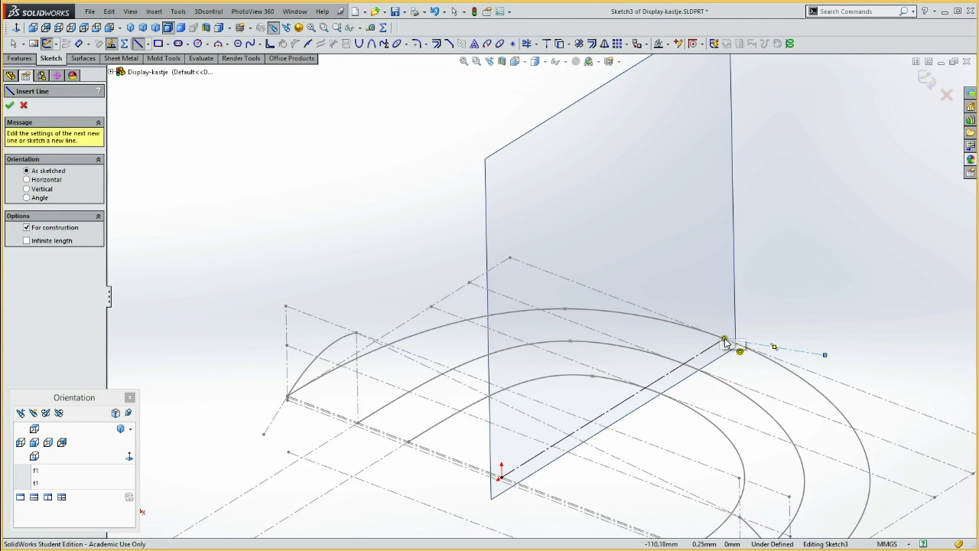
left_click(723, 253)
left_click(723, 253)
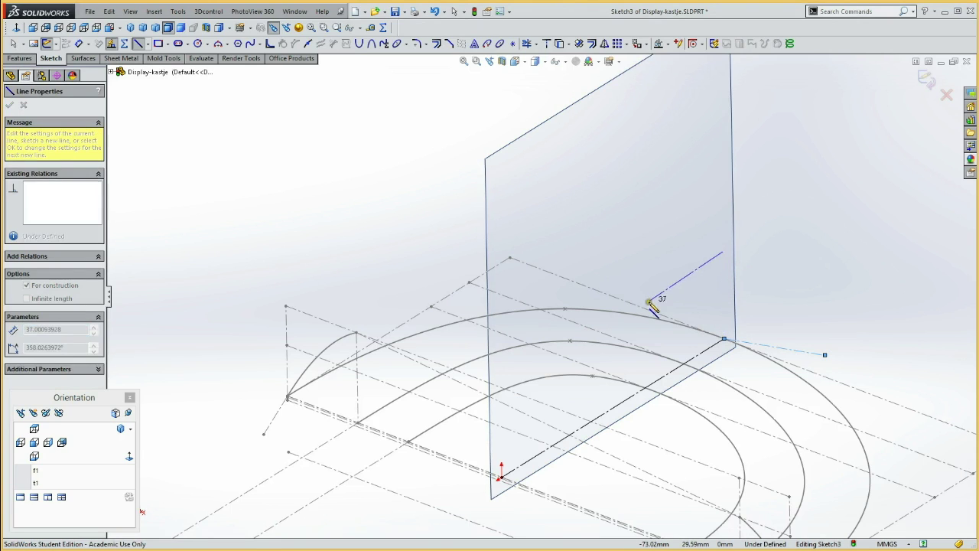
key("Escape")
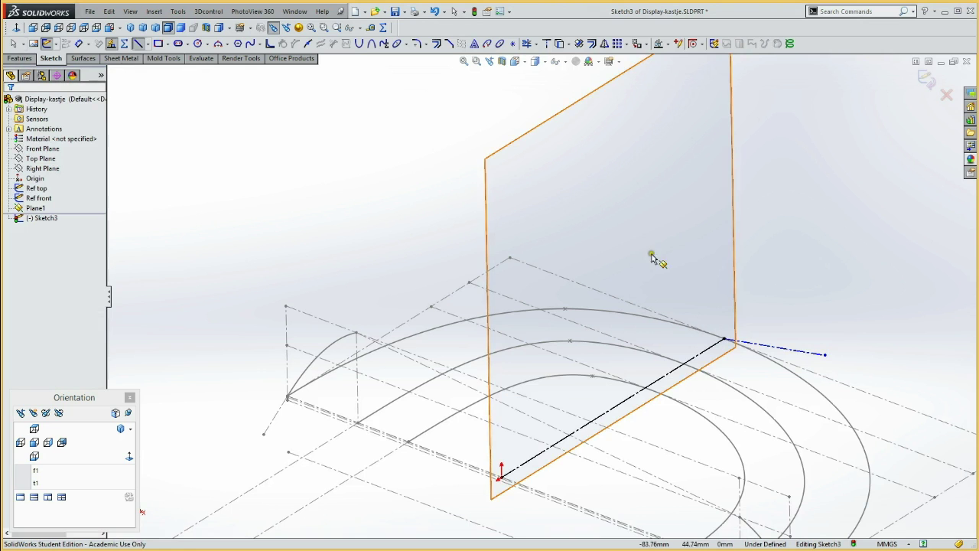
mouse_move(634, 448)
middle_mouse_down()
mouse_move(627, 394)
mouse_move(605, 400)
mouse_move(621, 426)
middle_mouse_up()
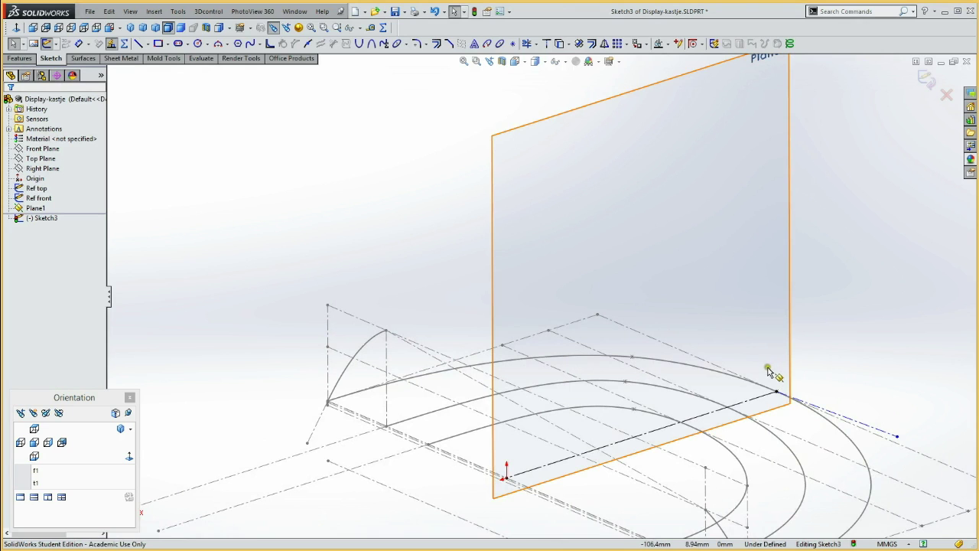
Draw a vertical, horizontal, then downward vertical construction line chain from the centerline end toward the spline
key("l")
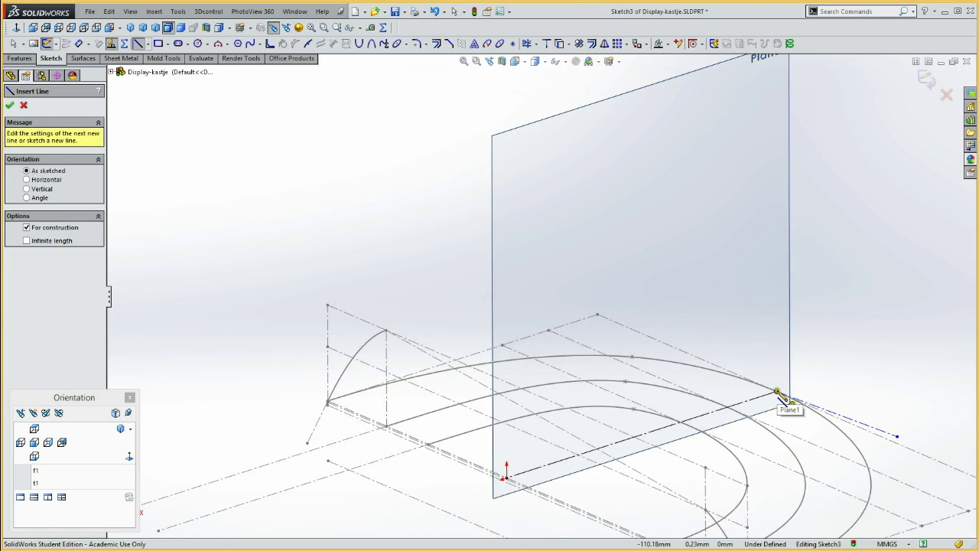
left_click_drag(776, 391, 777, 303)
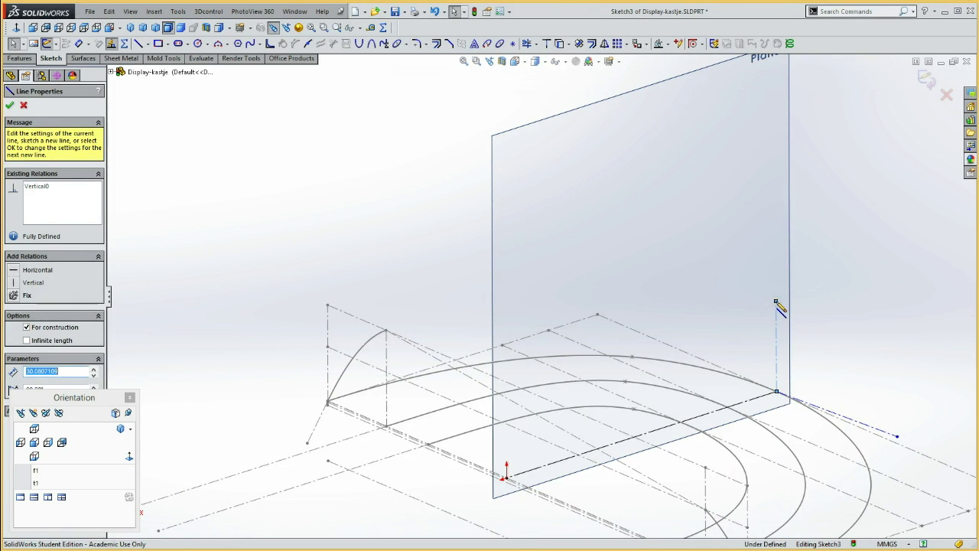
left_click(777, 302)
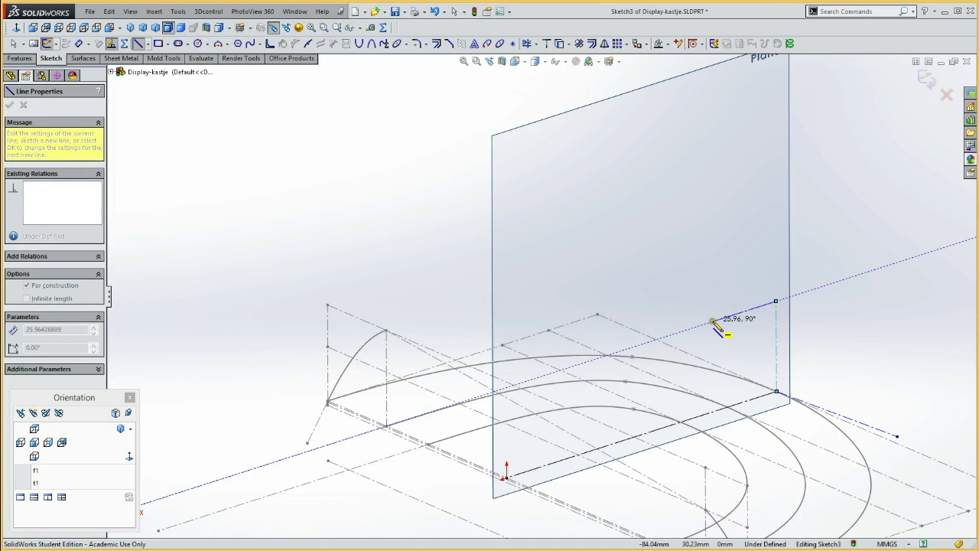
left_click(712, 323)
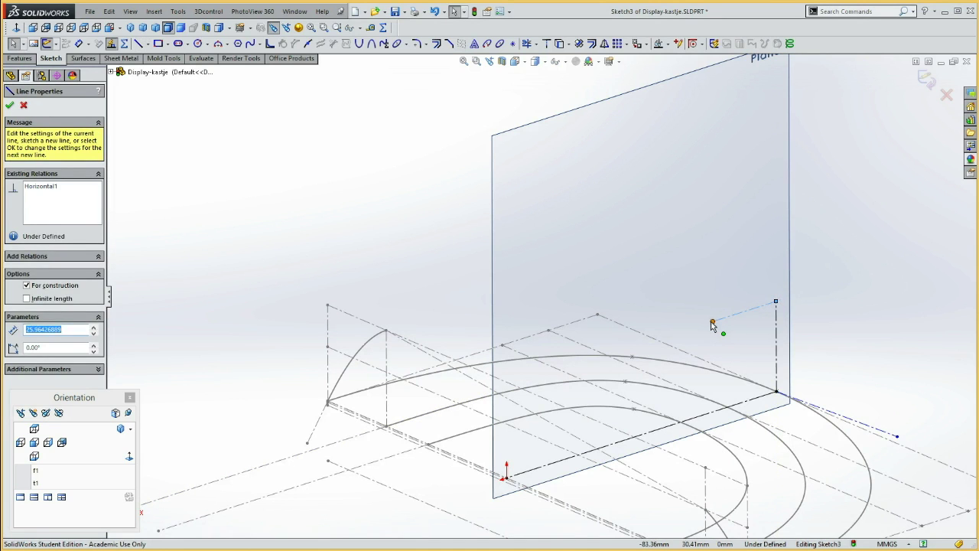
left_click(712, 324)
left_click_drag(712, 322, 712, 384)
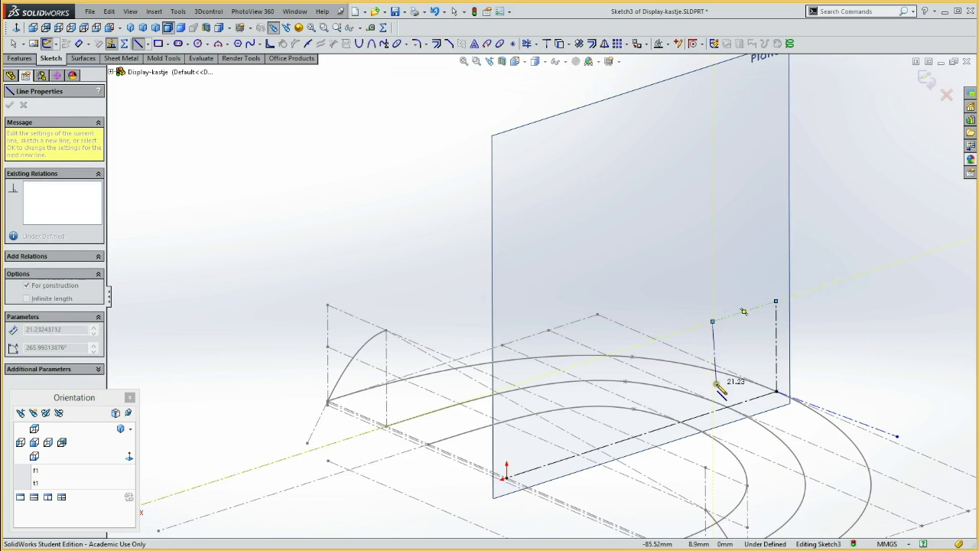
key("Escape")
left_click(738, 375)
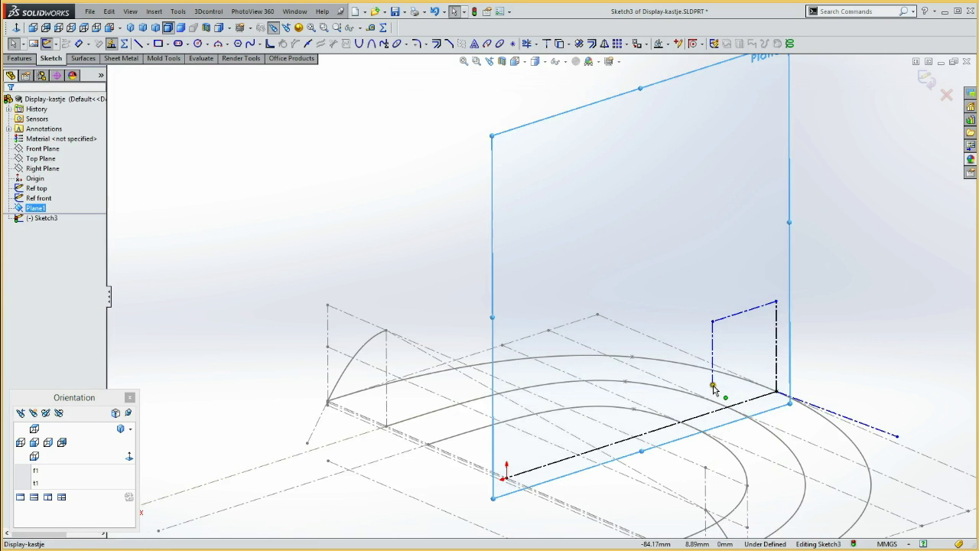
left_click(713, 386)
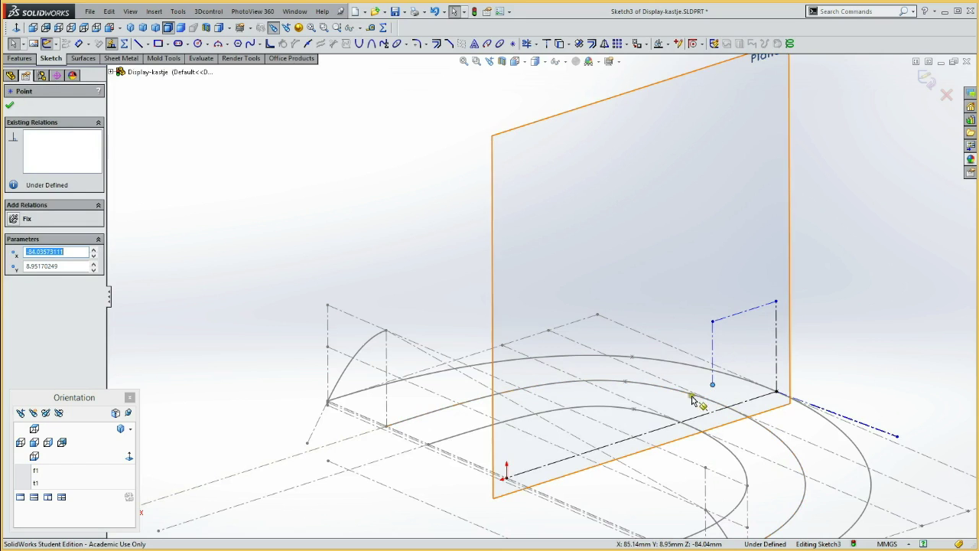
Pierce the dropped construction line's lower endpoint onto the Ref top spline
key("Escape")
left_click(663, 391, "ctrl")
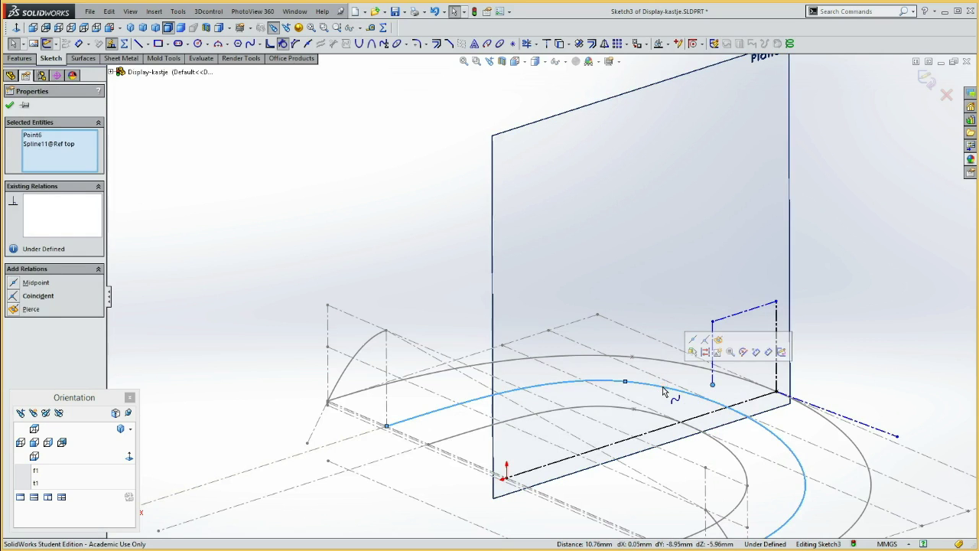
left_click(719, 340)
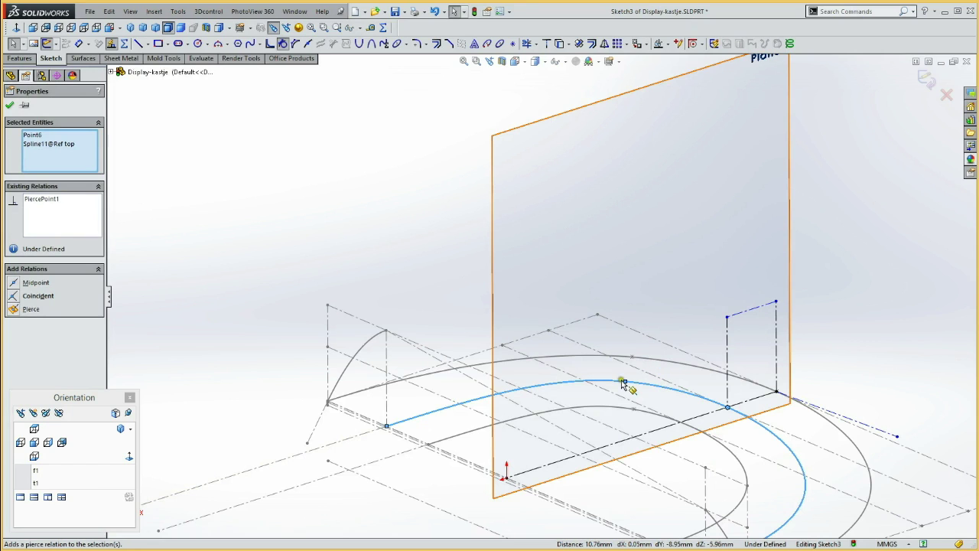
left_click(861, 404)
key("d")
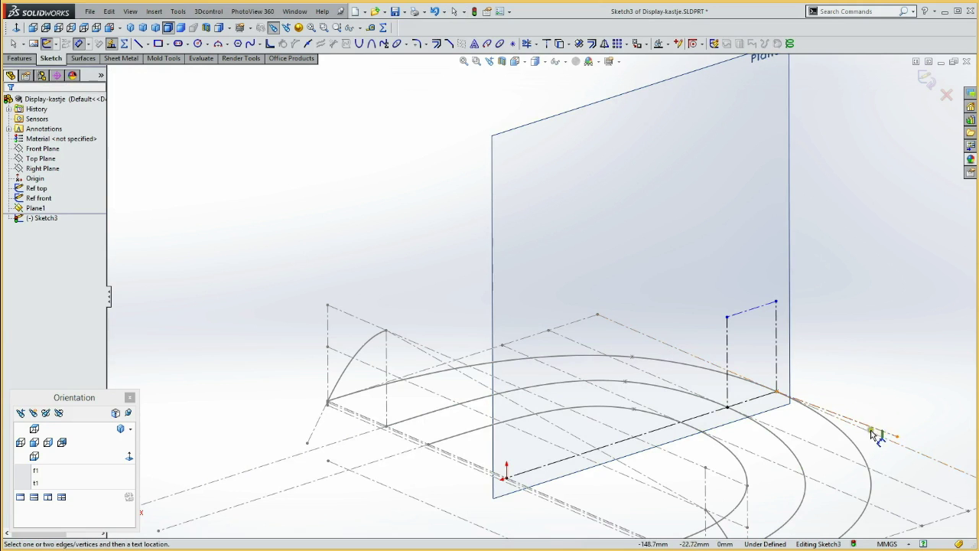
left_click(876, 427)
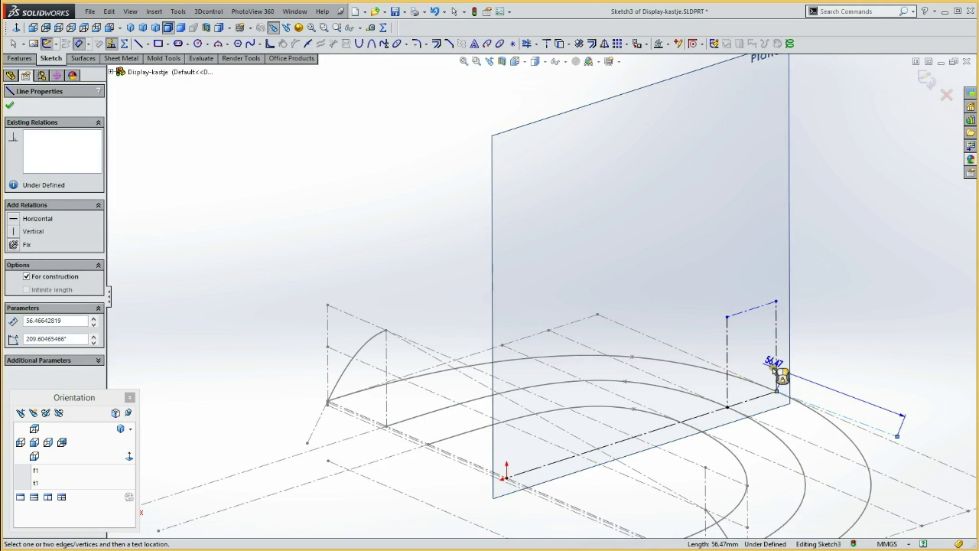
Set the angle between the two construction lines at the lower corner to 30°
left_click(777, 369)
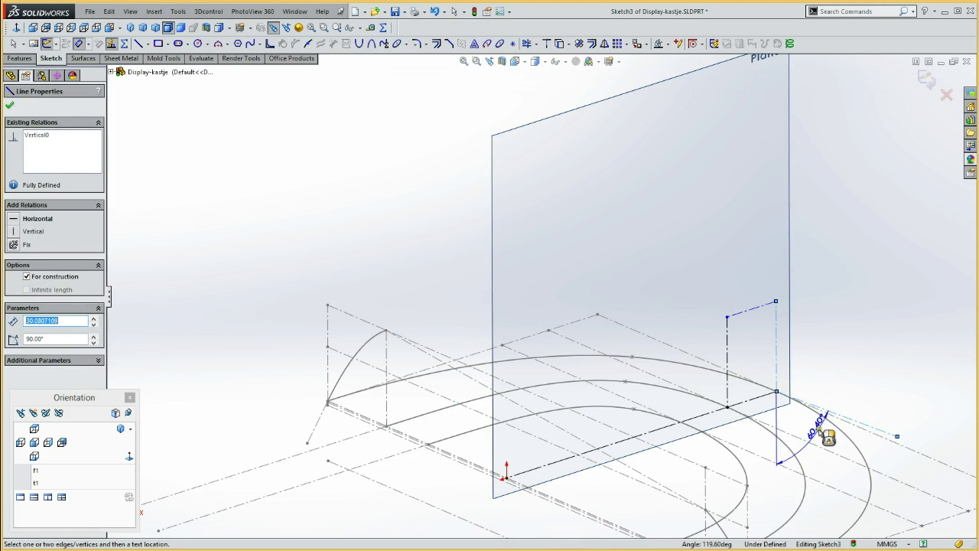
left_click(824, 436)
left_click_drag(812, 403, 853, 317)
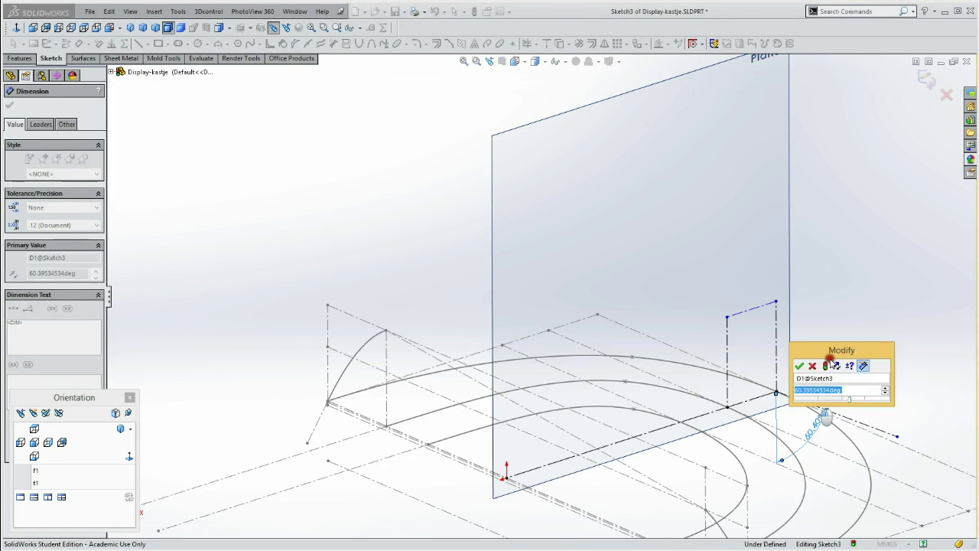
type("30")
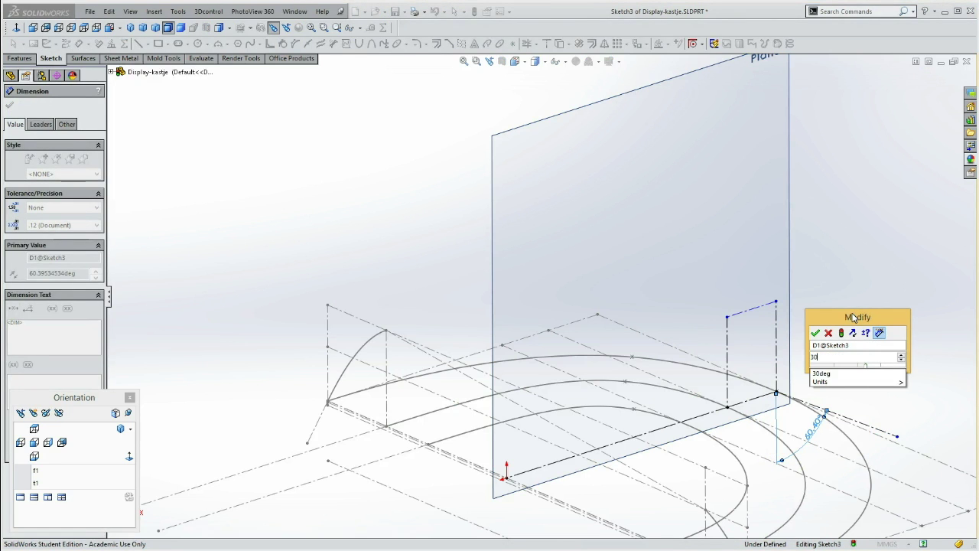
left_click(816, 333)
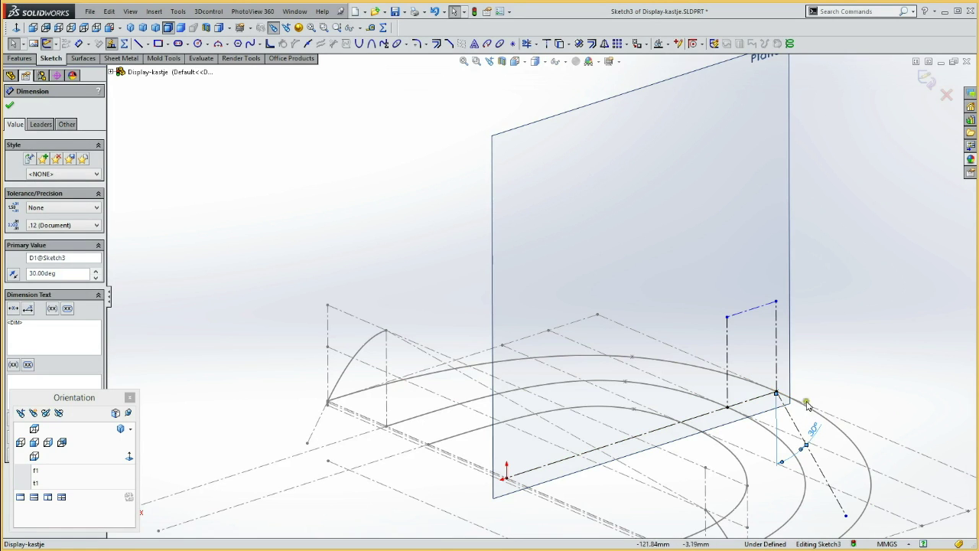
left_click(812, 427)
left_click(818, 374)
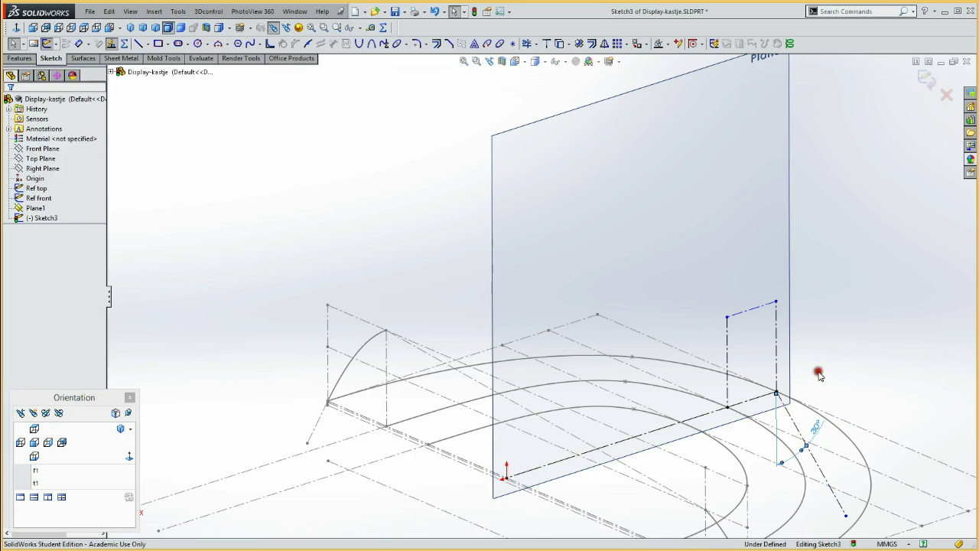
left_click(741, 310)
Raise the short top construction line and draw a new line from its endpoint
mouse_move(740, 310)
left_mouse_down()
mouse_move(744, 264)
mouse_move(748, 326)
left_mouse_up()
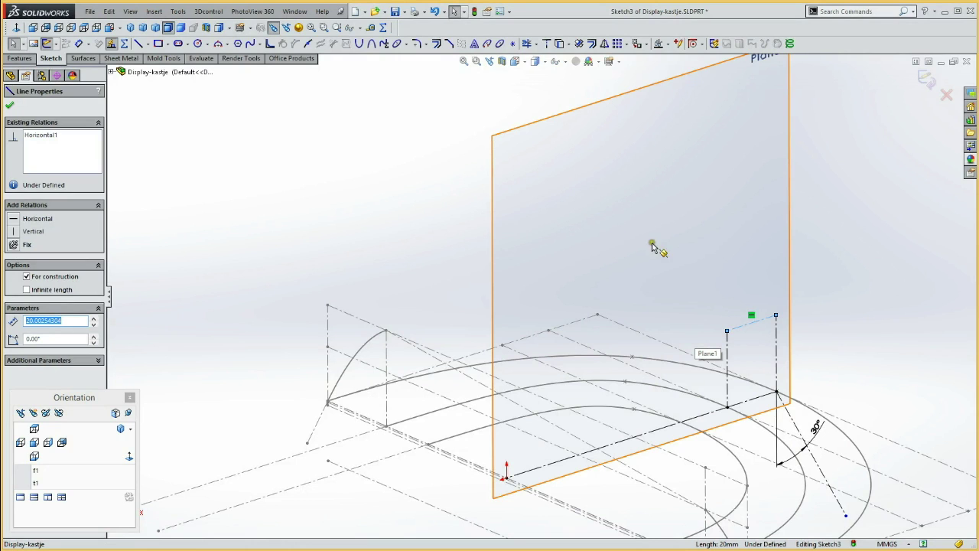
left_click(676, 284)
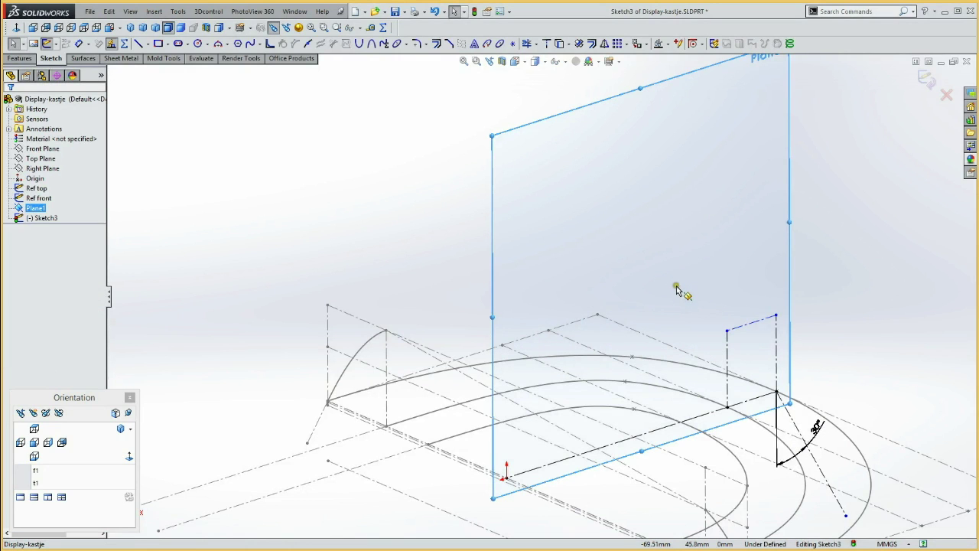
key("l")
left_click(727, 331)
left_click(656, 353)
key("Escape")
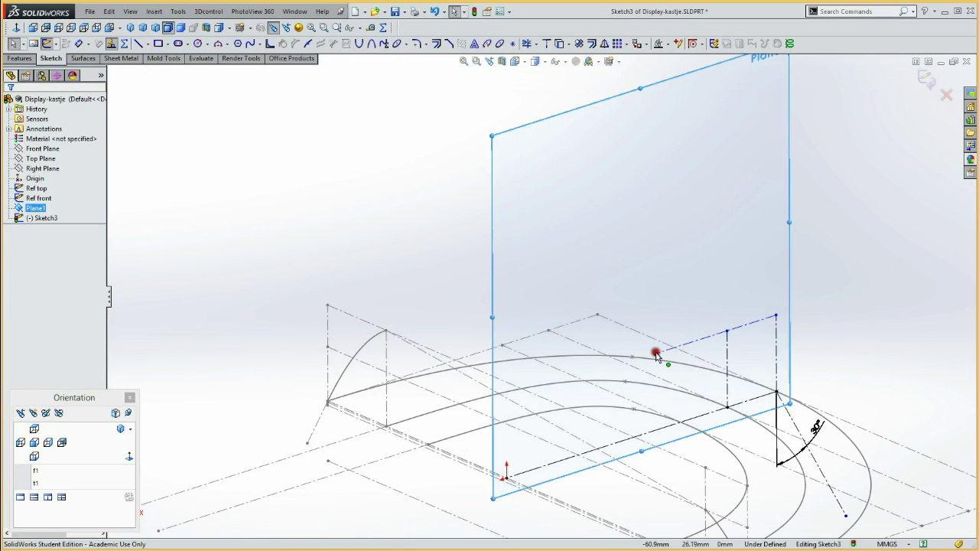
Pierce the new line's loose endpoint onto the Ref front line, fully defining Sketch3
left_click(655, 352)
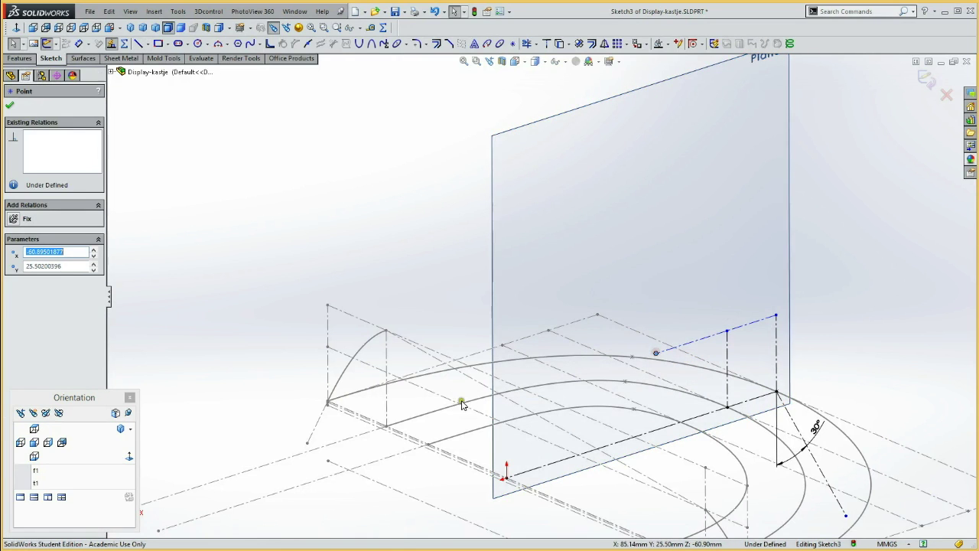
left_click(519, 405, "ctrl")
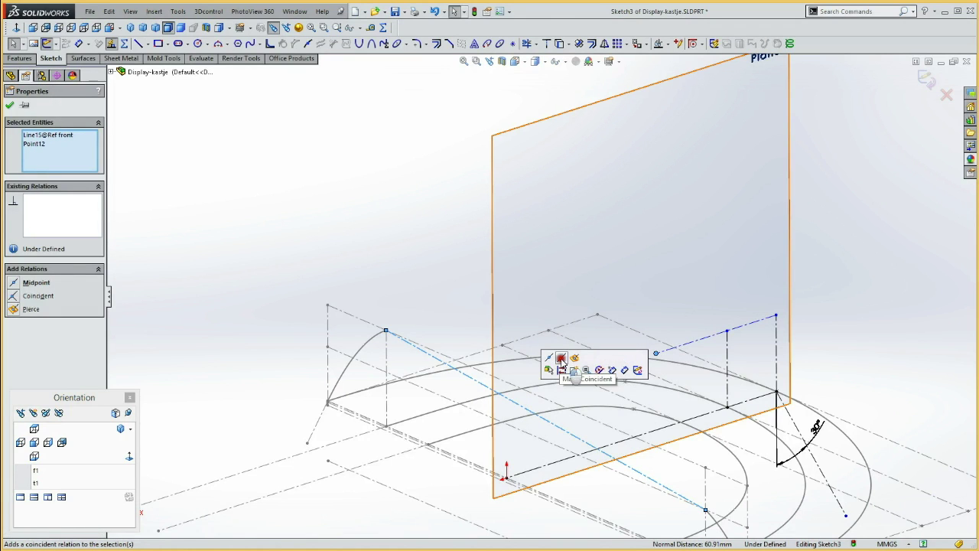
left_click(562, 359)
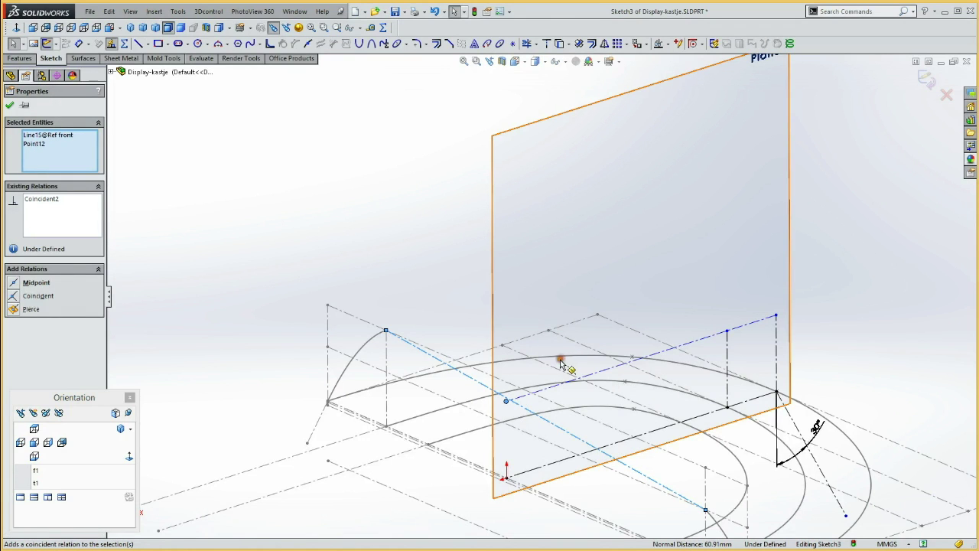
left_click(463, 421)
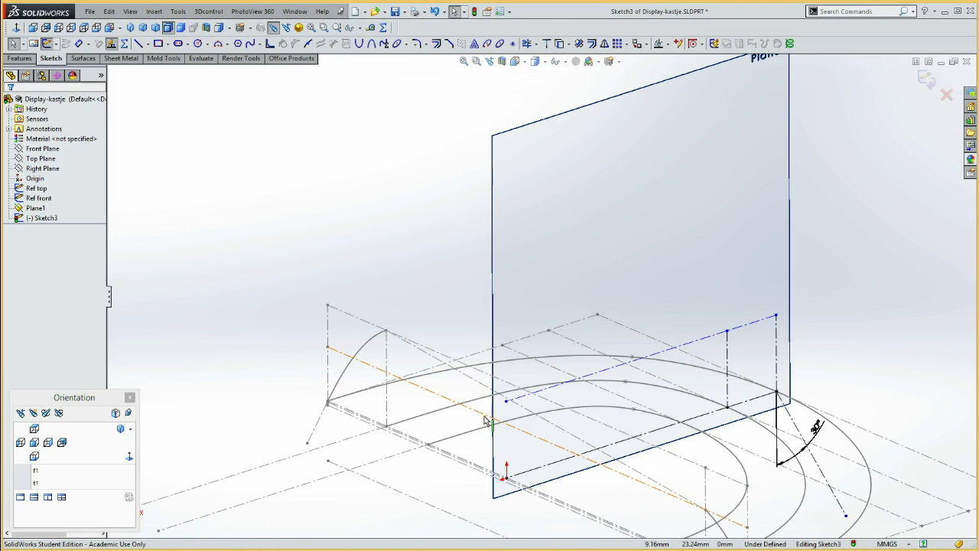
left_click(520, 401)
left_click(640, 344)
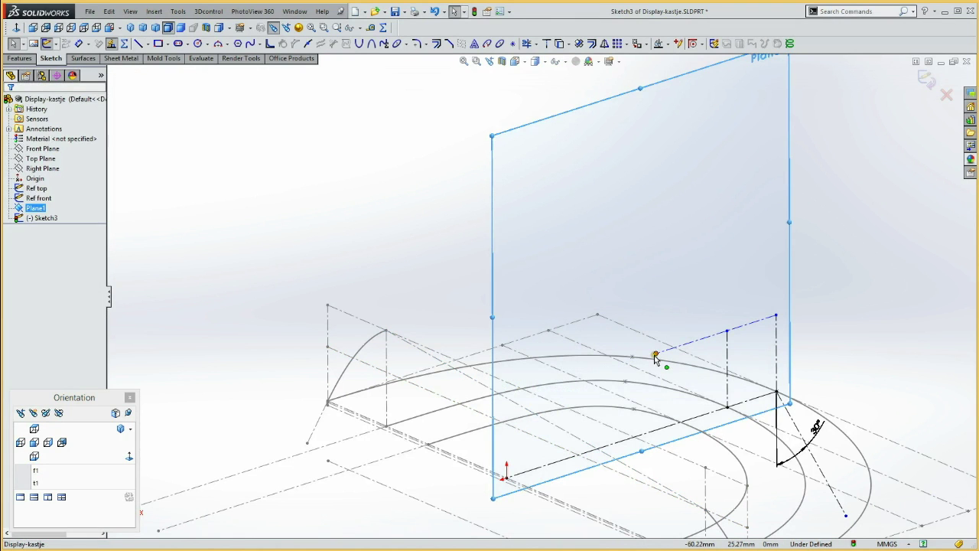
left_click(655, 356)
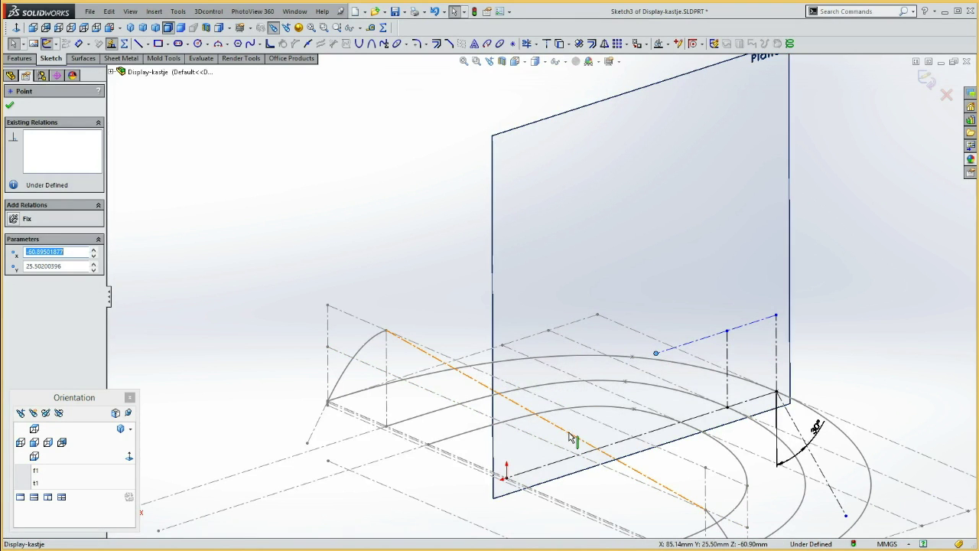
left_click(570, 434, "ctrl")
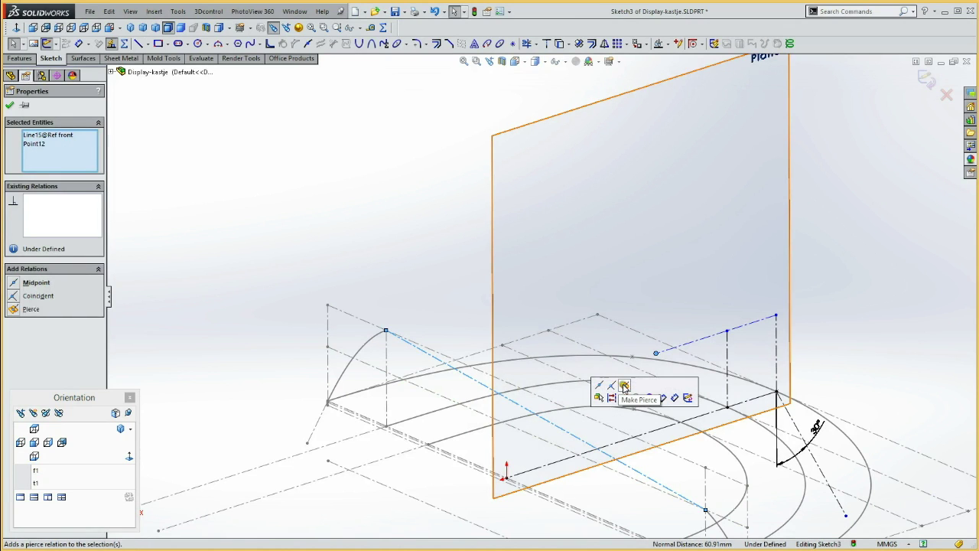
left_click(625, 386)
left_click(574, 404)
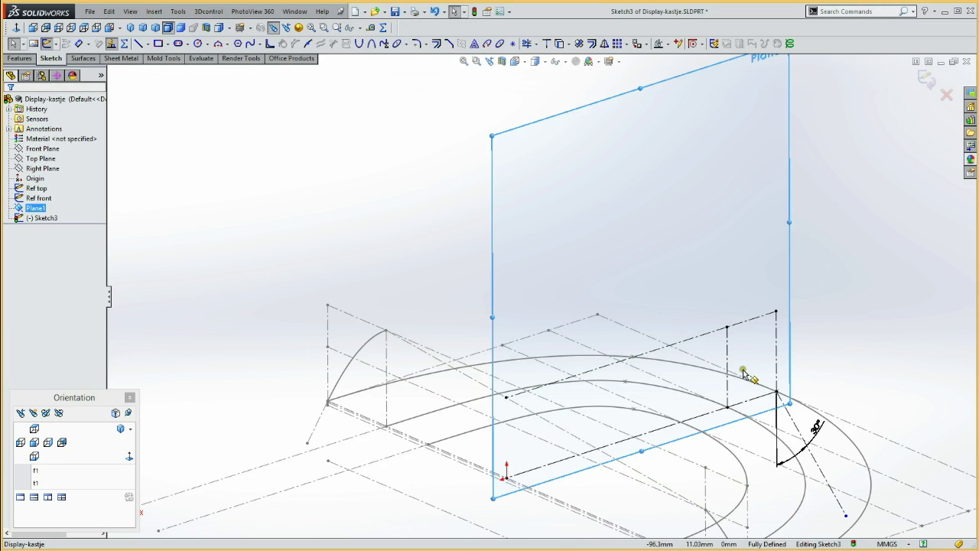
Hide the Ref top and Ref front sketches
left_click(284, 295)
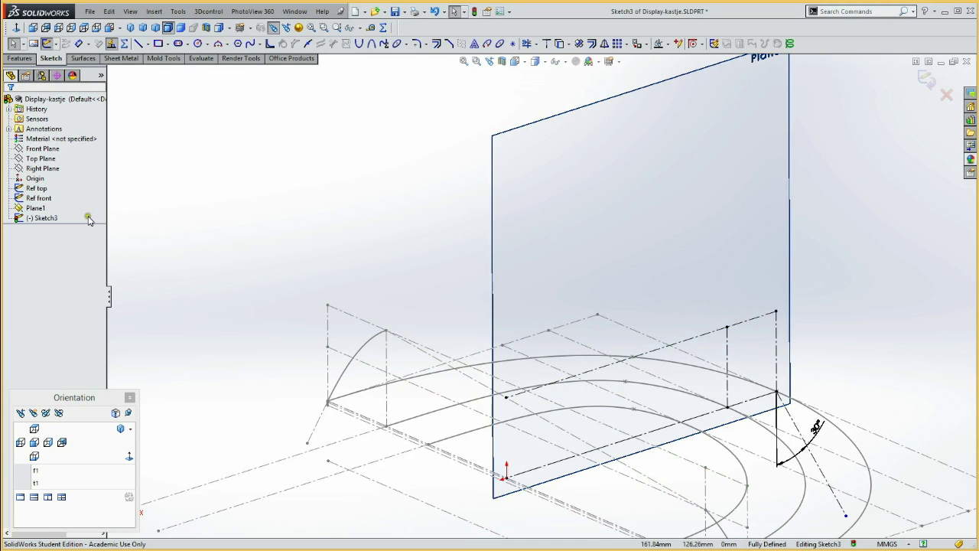
left_click(34, 188)
left_click(35, 198, "ctrl")
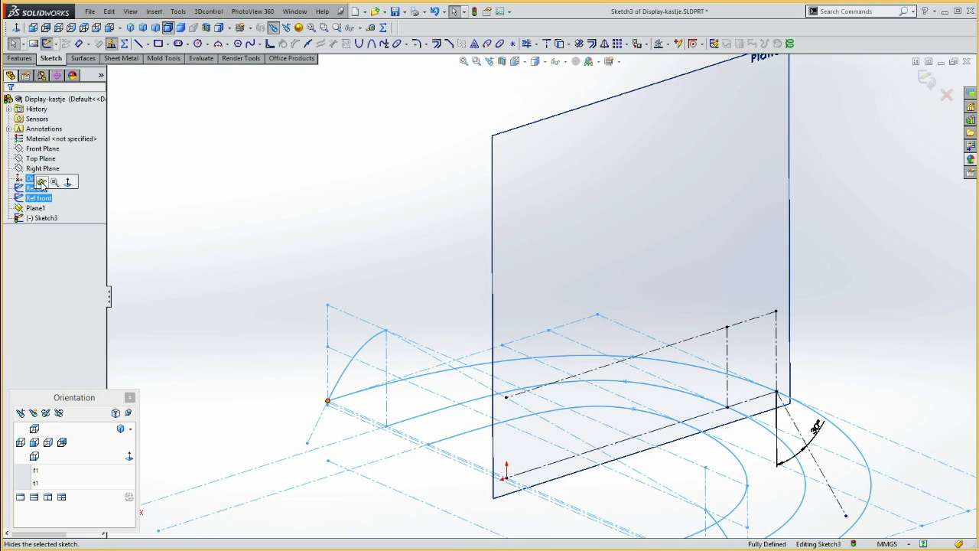
left_click(42, 183)
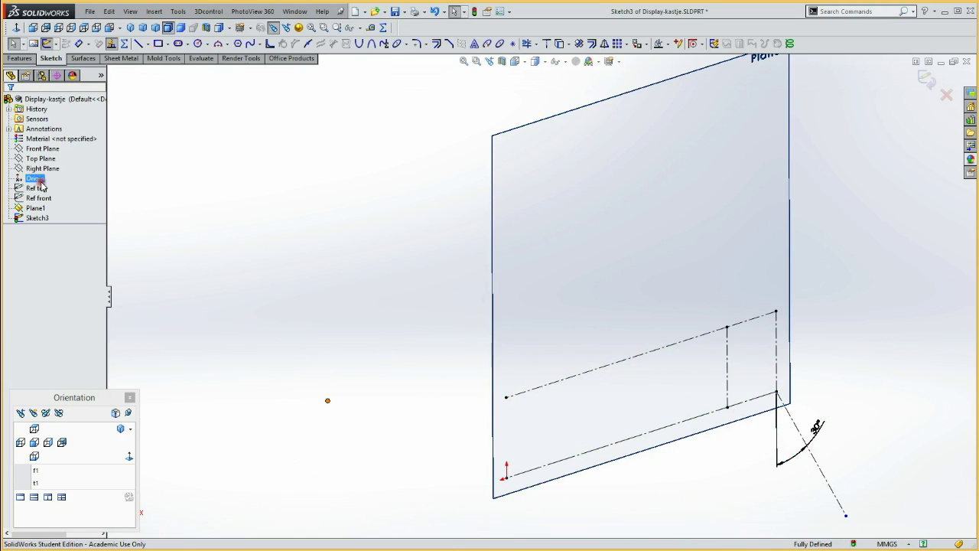
View Plane1 face-on and zoom in close on the Sketch3 layout
left_click(116, 453)
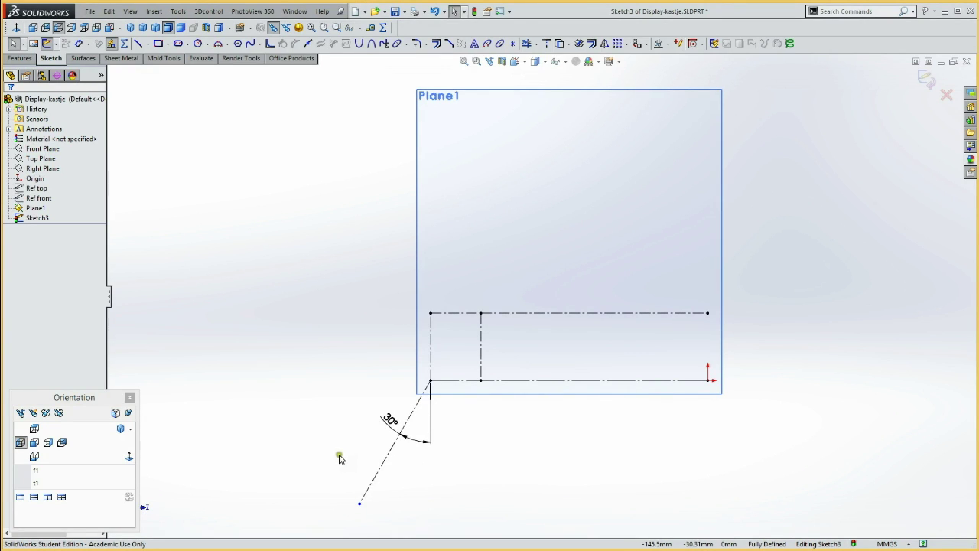
left_click_drag(343, 461, 590, 229)
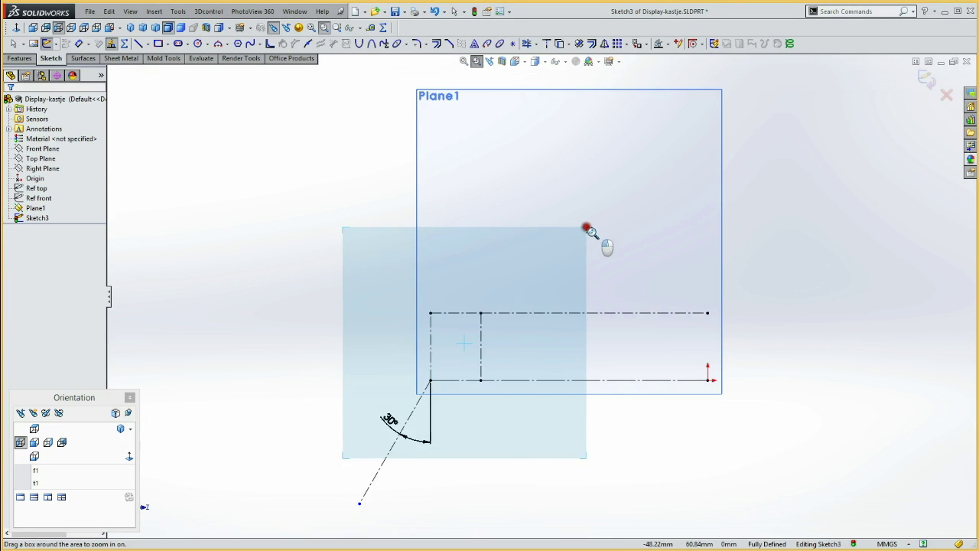
key("Escape")
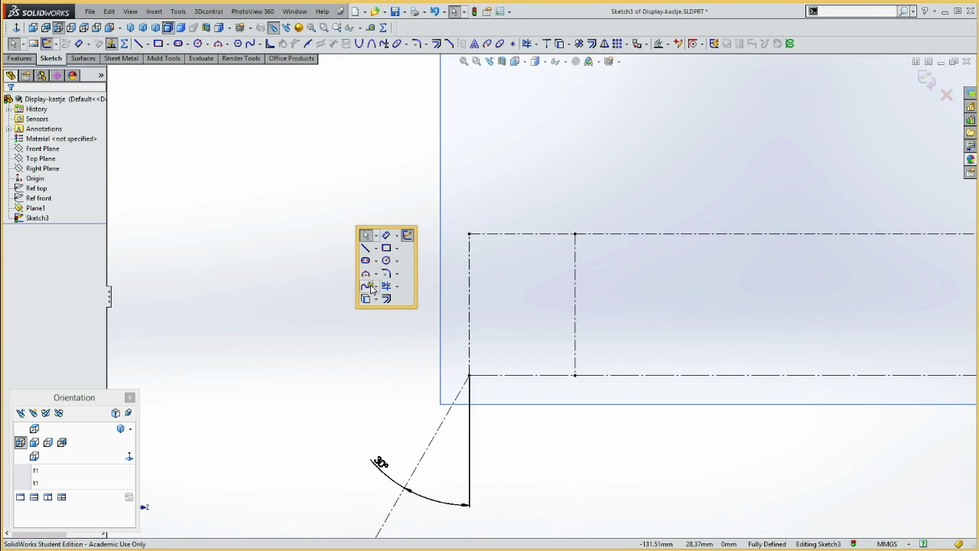
Draw a spline from the lower sketch corner to the top corner
left_click(365, 286)
left_click(469, 376)
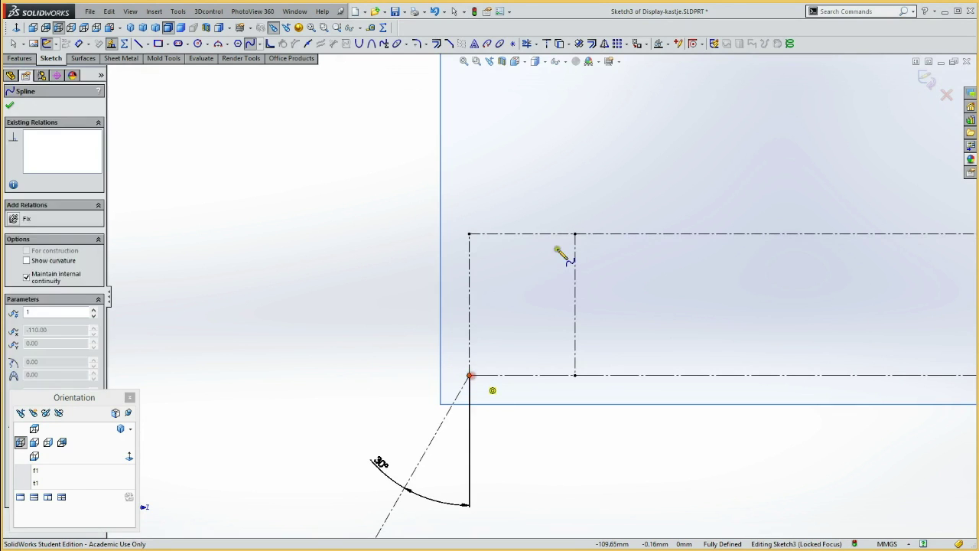
double_click(574, 235)
key("Escape")
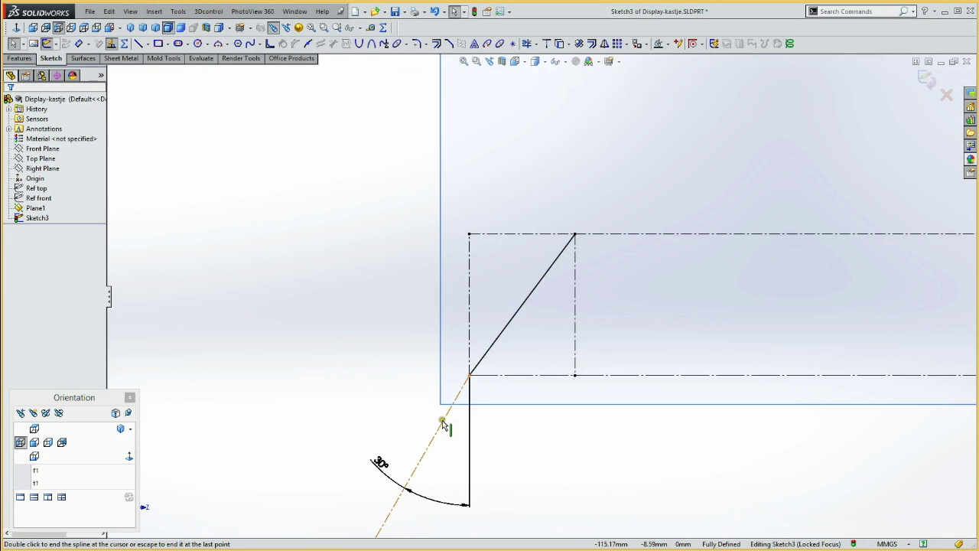
Make the spline tangent to the 30° construction line
left_click(443, 421)
left_click(496, 343, "ctrl")
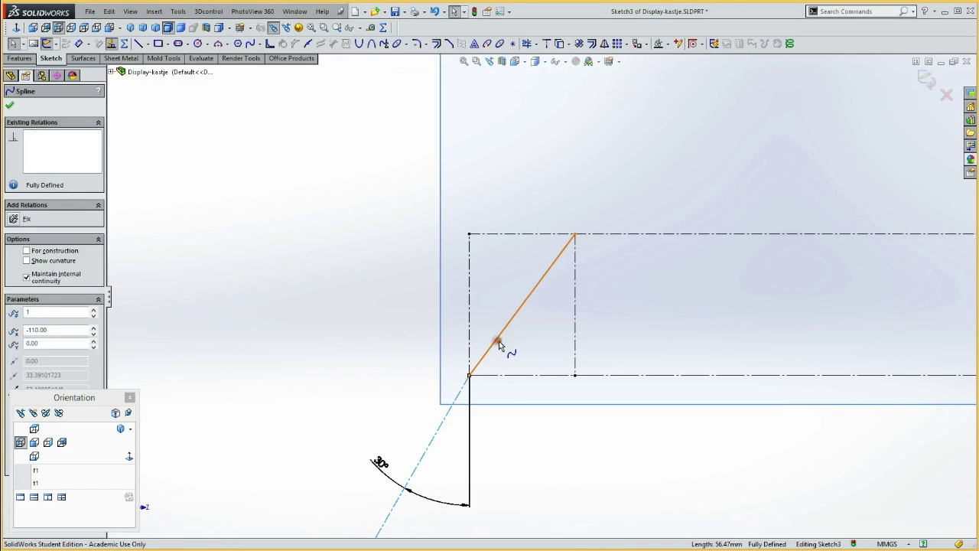
left_click(542, 293)
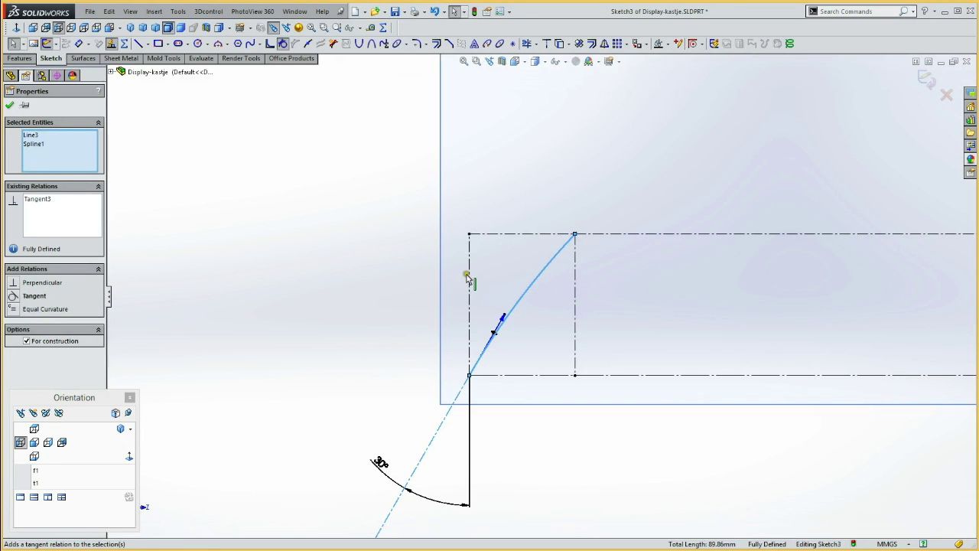
left_click(530, 222)
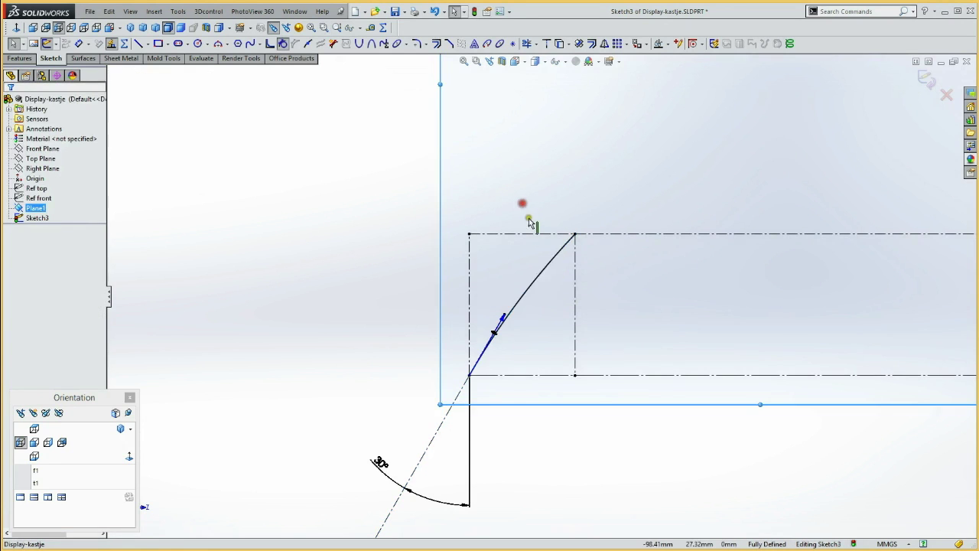
Fine-tune the spline's curvature and move the 30° dimension closer to its vertex
left_click(510, 318)
left_click_drag(518, 304, 513, 309)
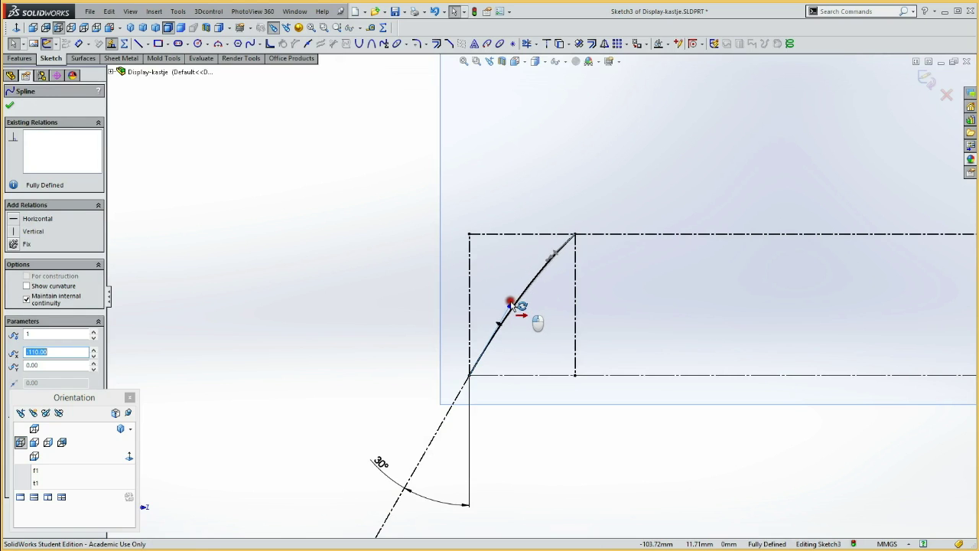
left_click_drag(513, 309, 515, 305)
left_click_drag(513, 305, 517, 299)
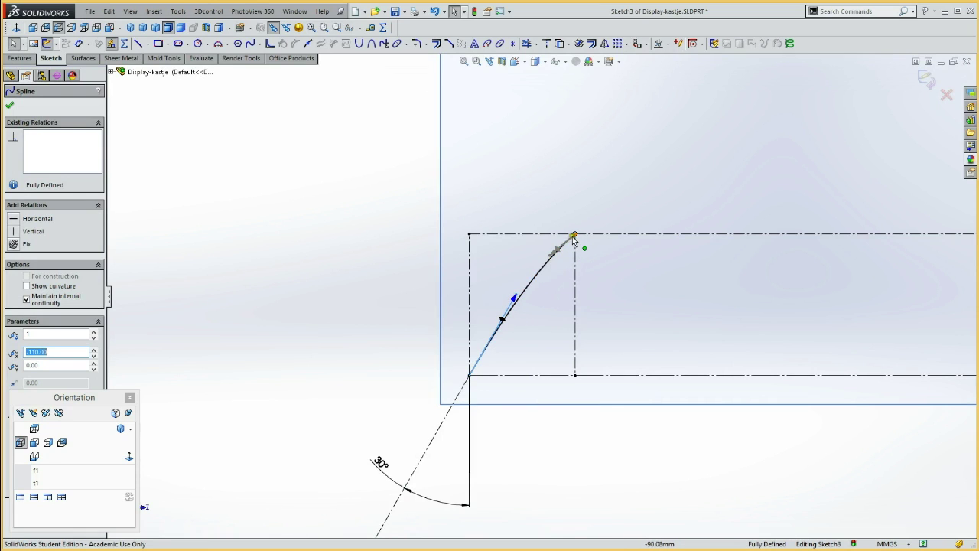
left_click(516, 294)
left_click_drag(382, 465, 448, 468)
left_click(380, 409)
Exit the sketch and start renaming Sketch3 to 'Ref right'
left_click(46, 44)
left_click(38, 218)
left_click(36, 218)
type("Ref right")
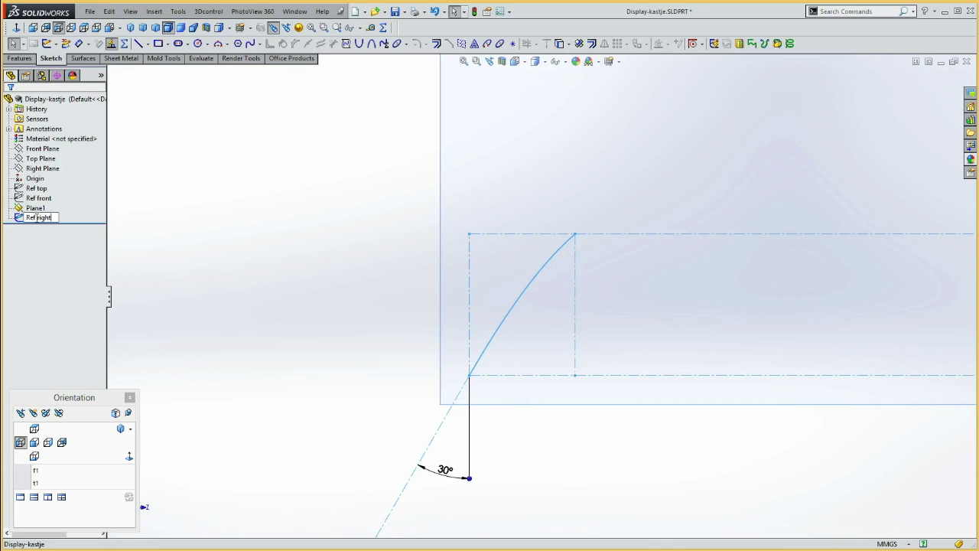
Commit the name 'Ref right' and hide Plane1
left_click(198, 228)
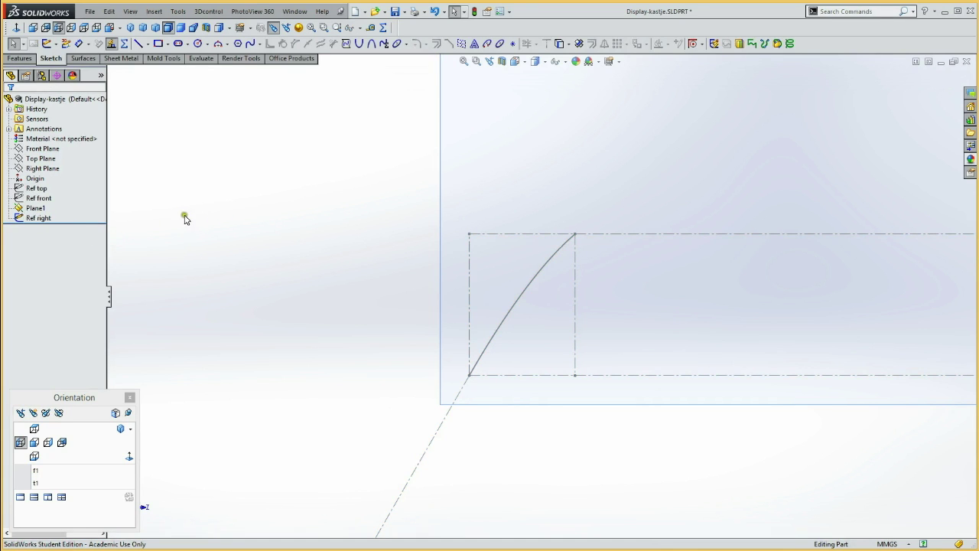
left_click(38, 218)
left_click(37, 208)
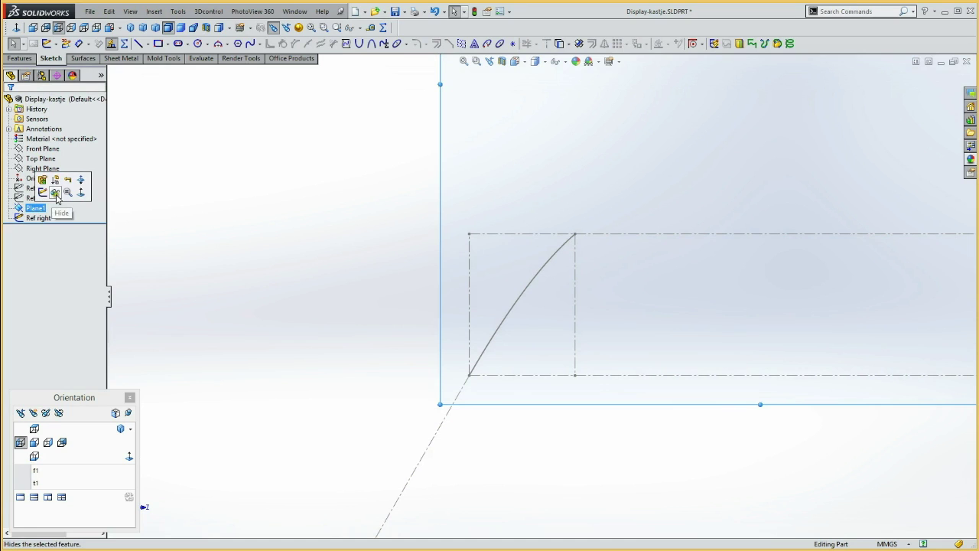
left_click(55, 192)
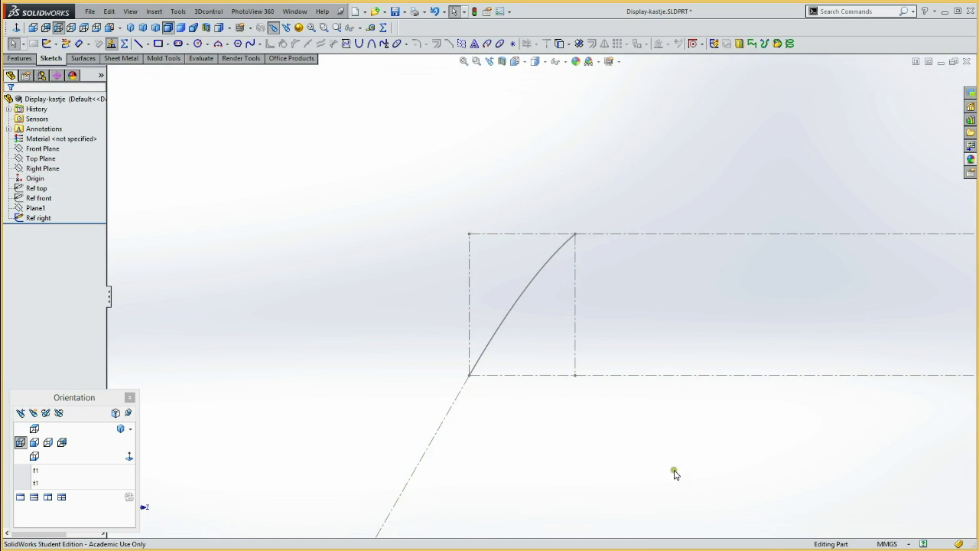
Centre the view on the sketch and reopen Ref right for editing
mouse_move(675, 474)
middle_mouse_down("ctrl")
mouse_move(474, 455)
mouse_move(484, 433)
middle_mouse_up("ctrl")
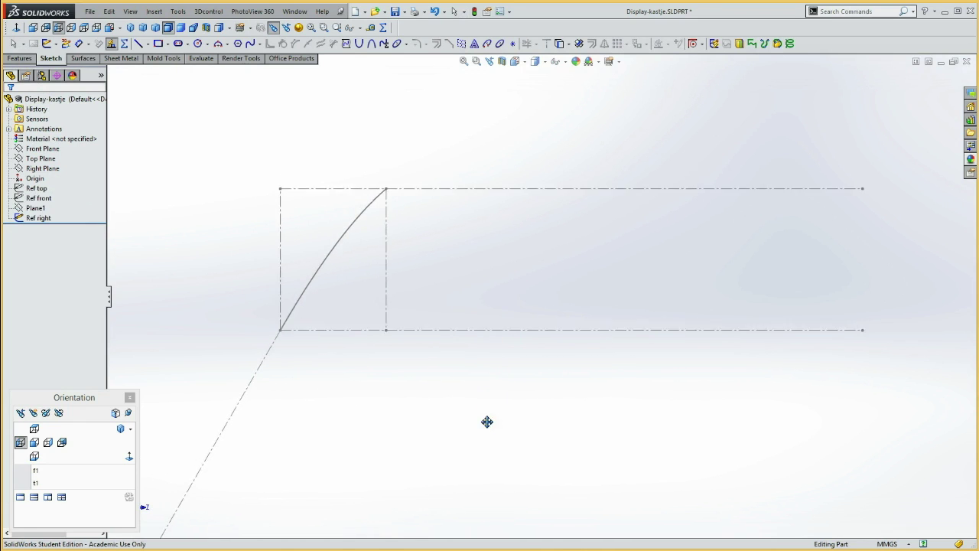
key("Escape")
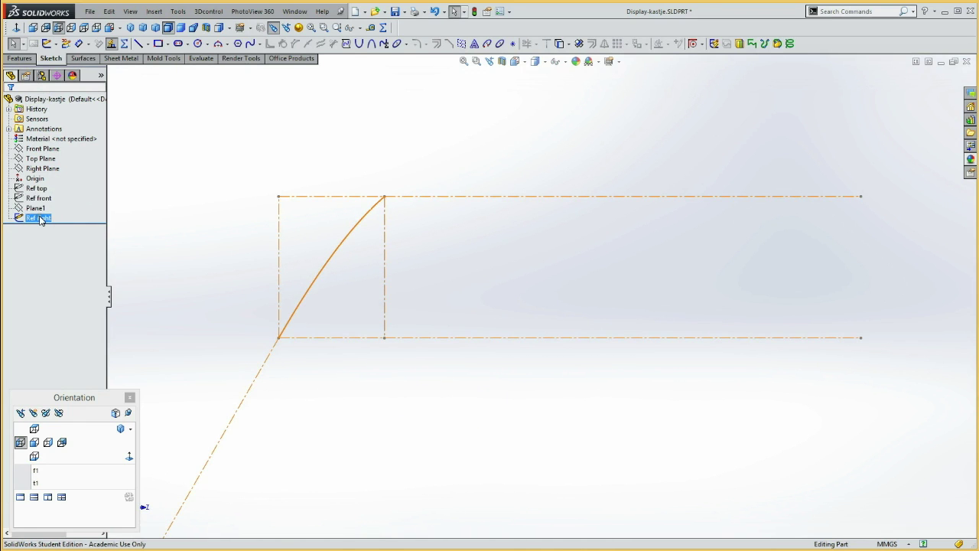
left_click(41, 220)
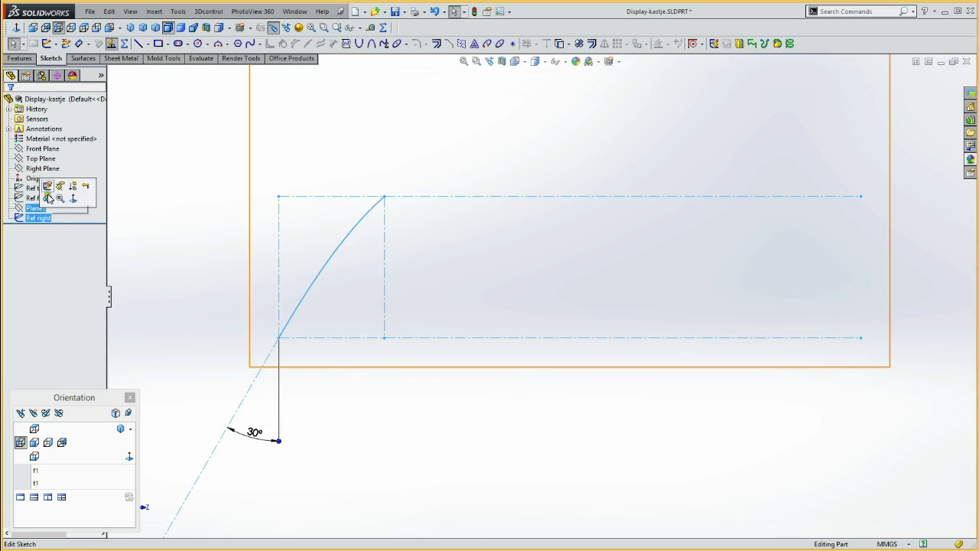
left_click(49, 195)
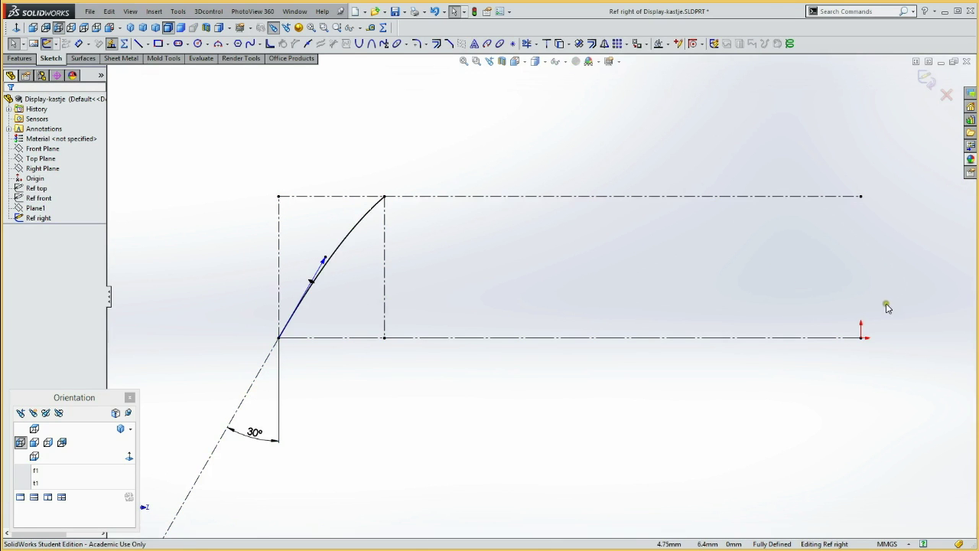
Draw a vertical construction line rising from the origin
key("l")
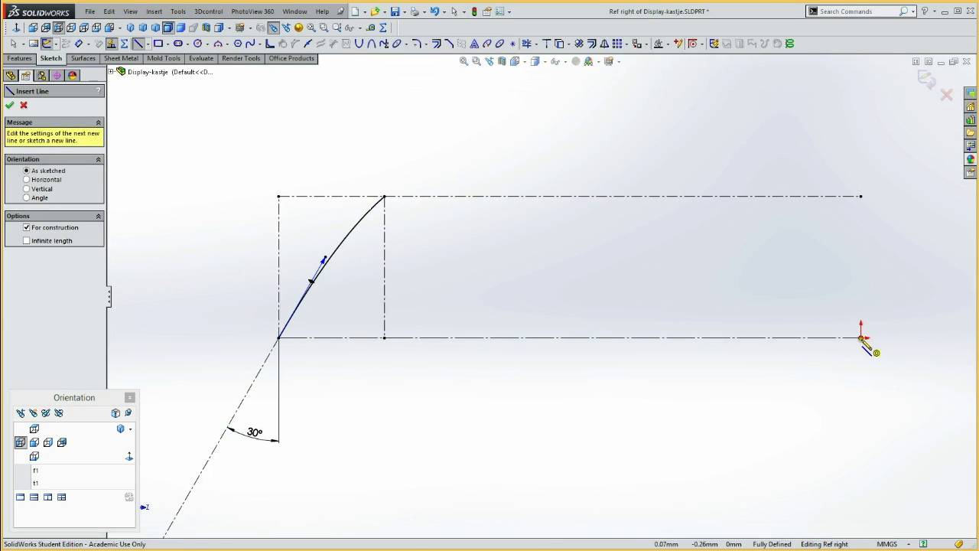
left_click(861, 337)
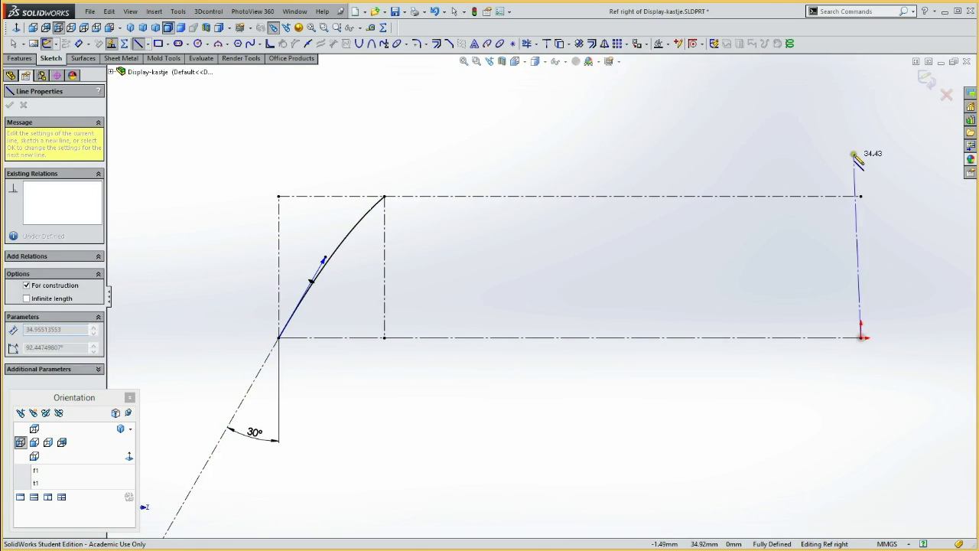
left_click(860, 97)
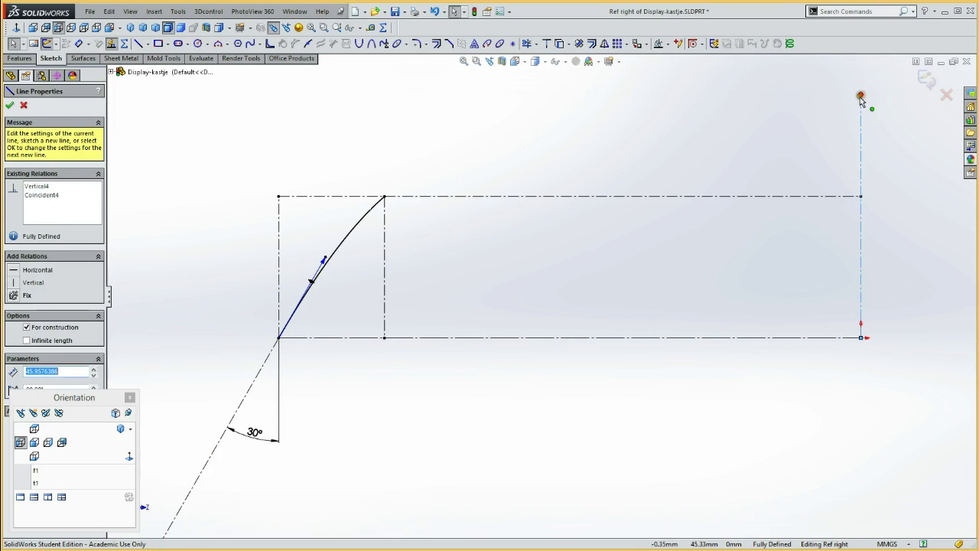
left_click(277, 159)
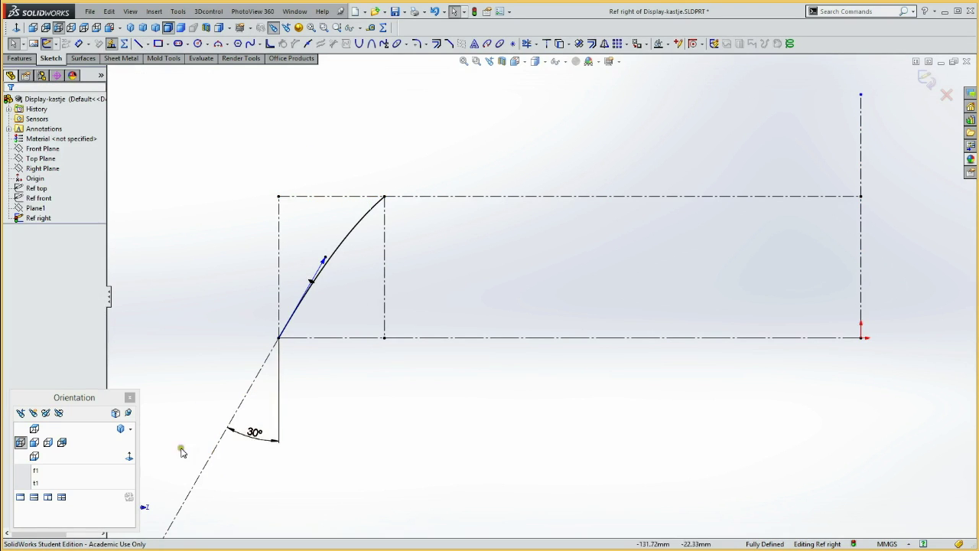
Save the current view as 'r1', close the sketch, and select Ref top and Ref front
left_click(33, 429)
type("r1")
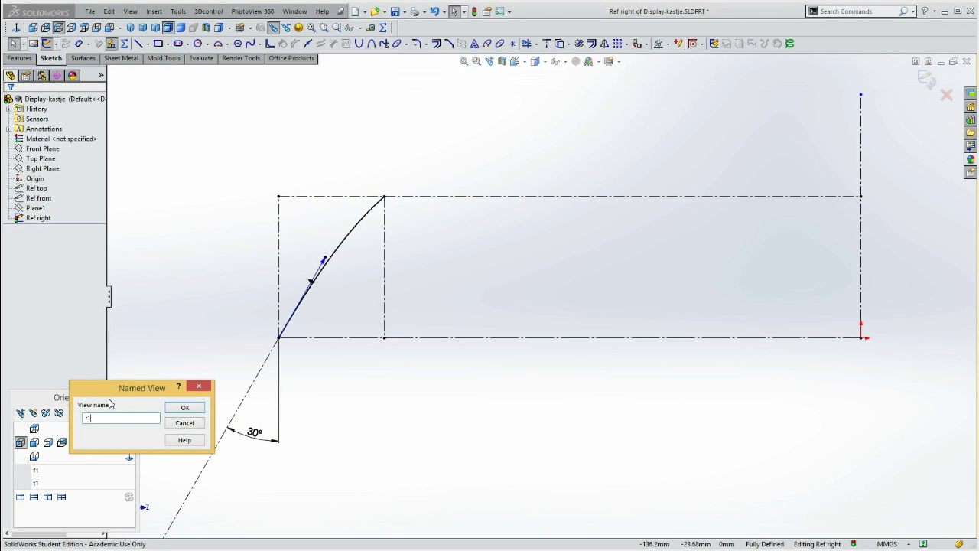
left_click(184, 407)
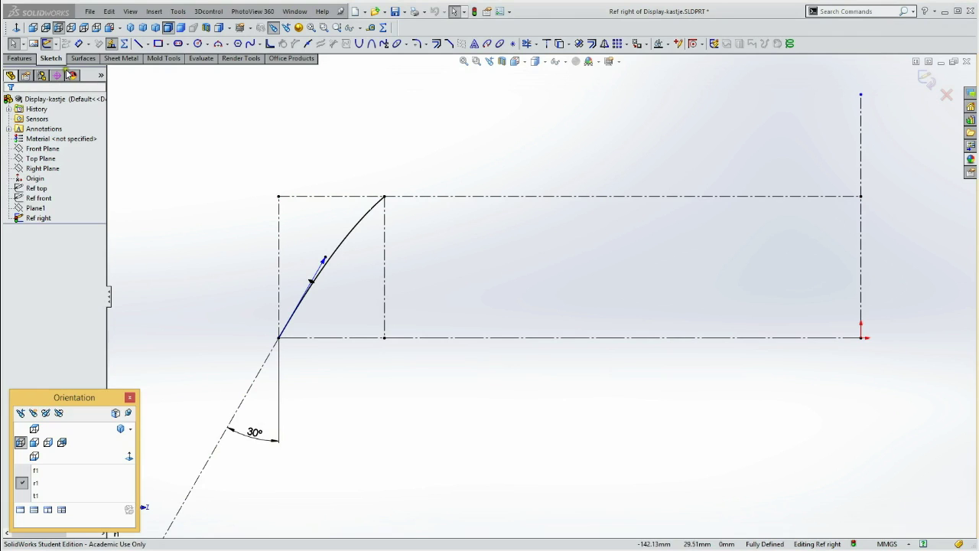
left_click(47, 45)
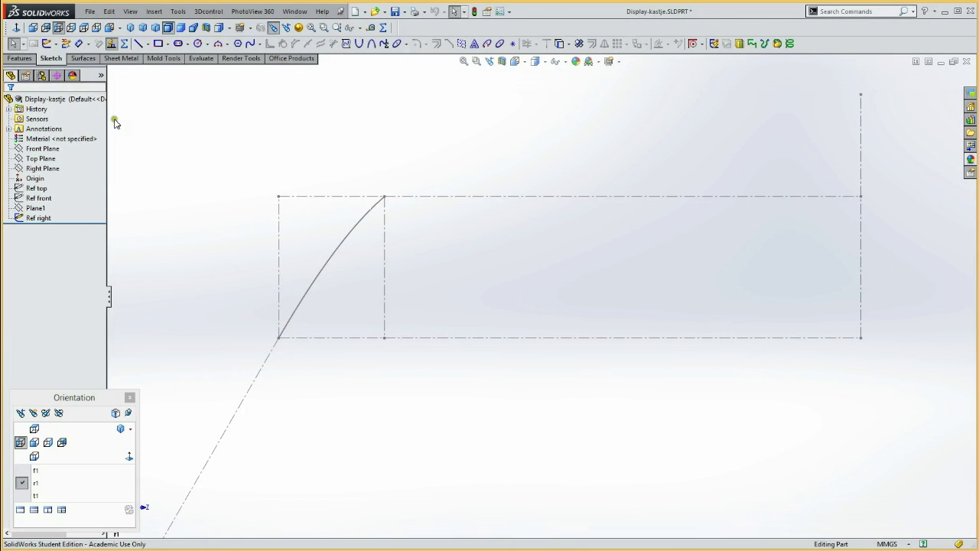
left_click(36, 188)
left_click(38, 199, "ctrl")
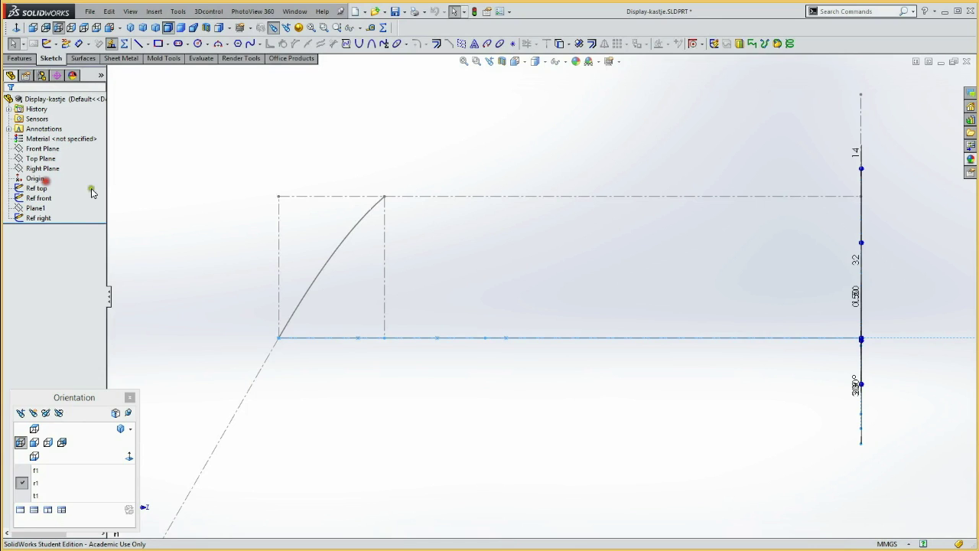
left_click(208, 264)
middle_click_drag(203, 265, 245, 311)
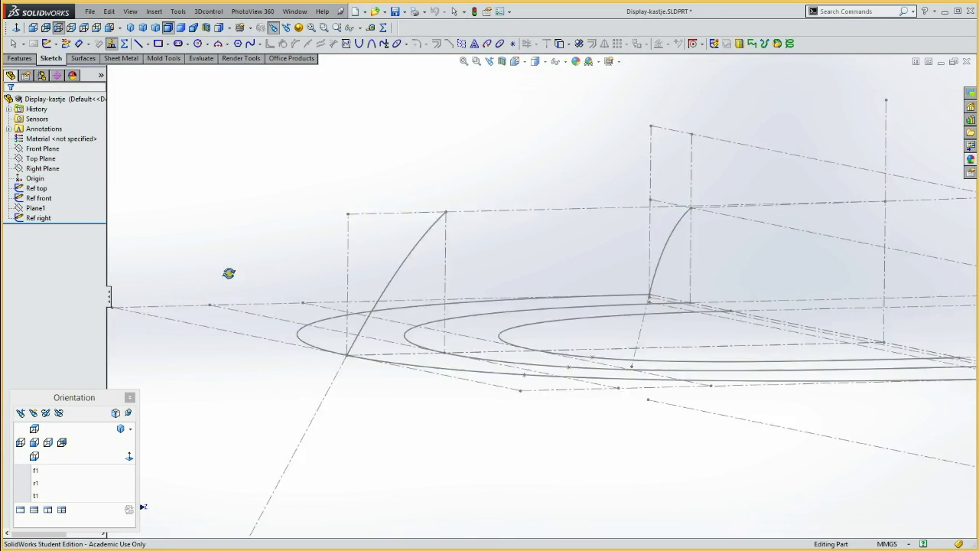
key("Escape")
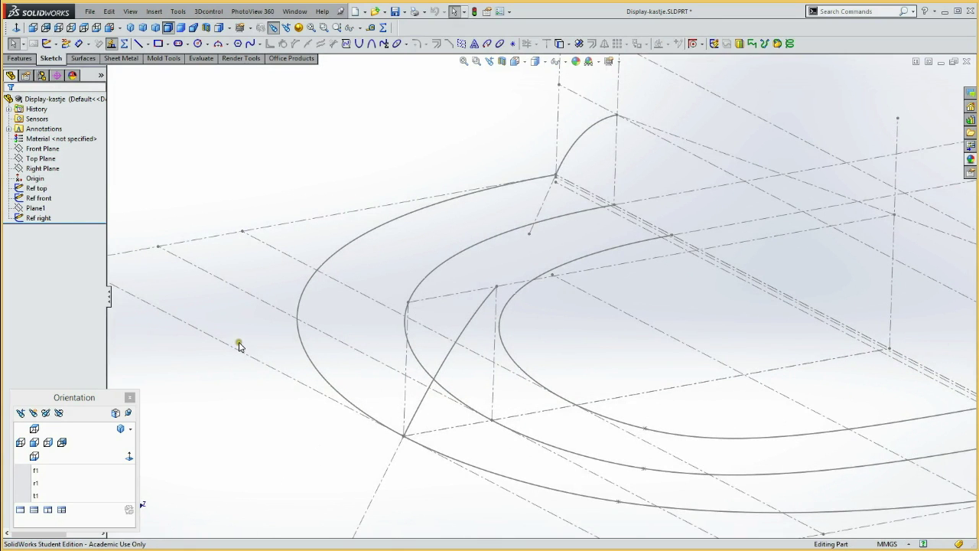
scroll(254, 327, "up", 3)
scroll(255, 330, "up", 3)
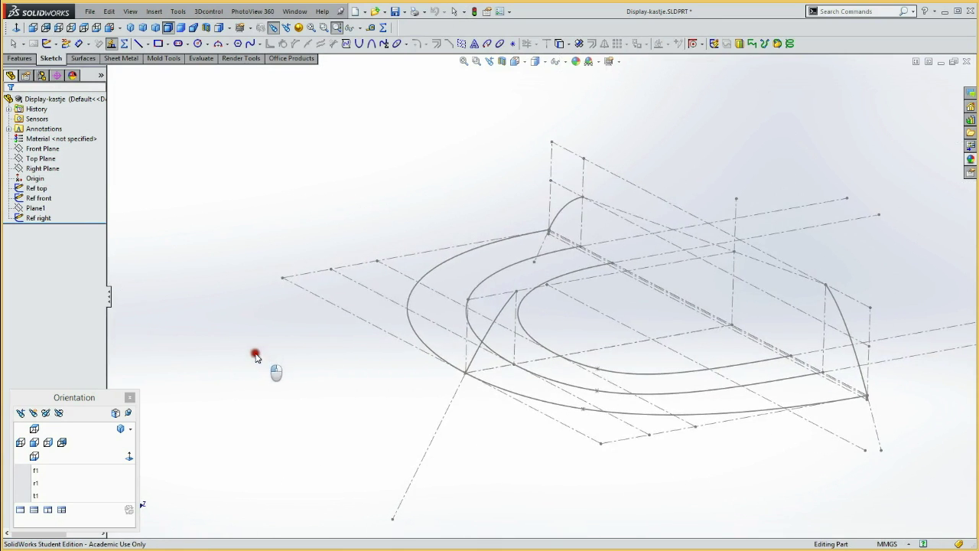
mouse_move(257, 337)
middle_mouse_down()
mouse_move(265, 304)
mouse_move(309, 341)
mouse_move(244, 293)
mouse_move(461, 283)
mouse_move(474, 339)
mouse_move(418, 291)
mouse_move(377, 330)
mouse_move(406, 344)
mouse_move(398, 350)
mouse_move(411, 343)
mouse_move(374, 350)
mouse_move(389, 360)
mouse_move(517, 350)
middle_mouse_up()
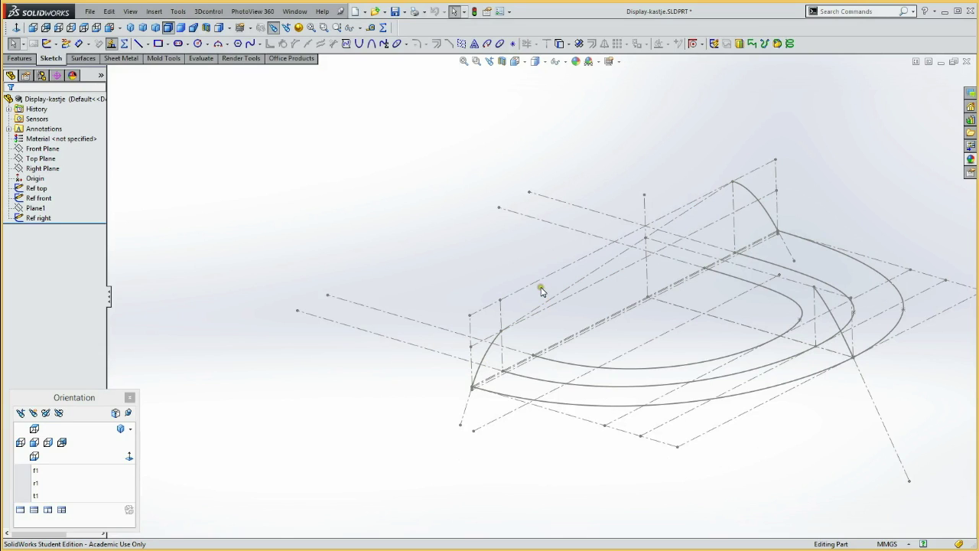
Create Plane2 through the sloped Ref front line, perpendicular to the Front Plane
left_click(611, 264)
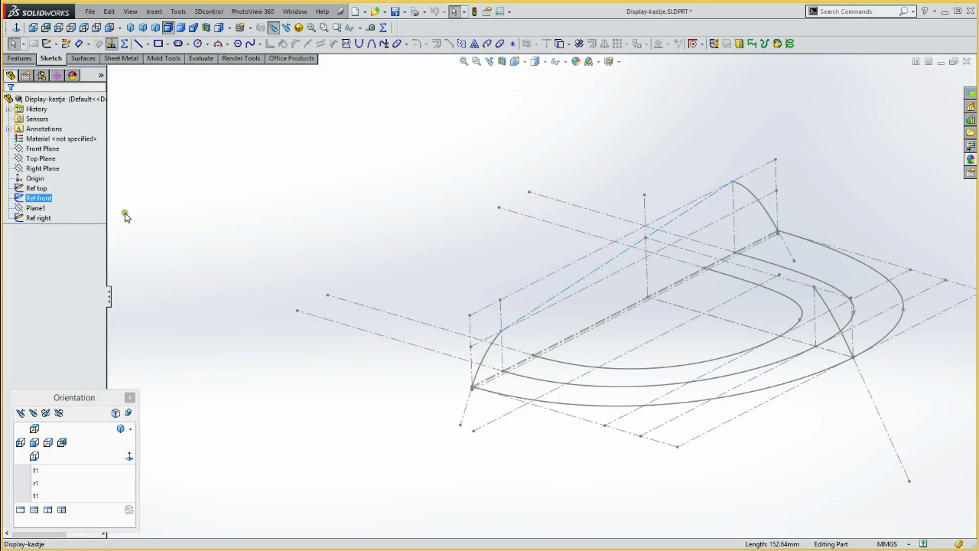
left_click(43, 150)
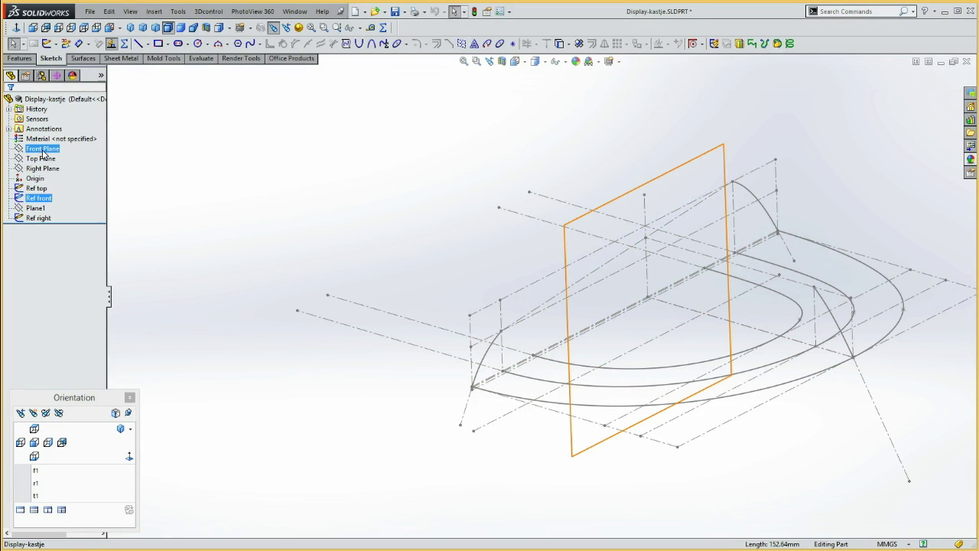
left_click(43, 153)
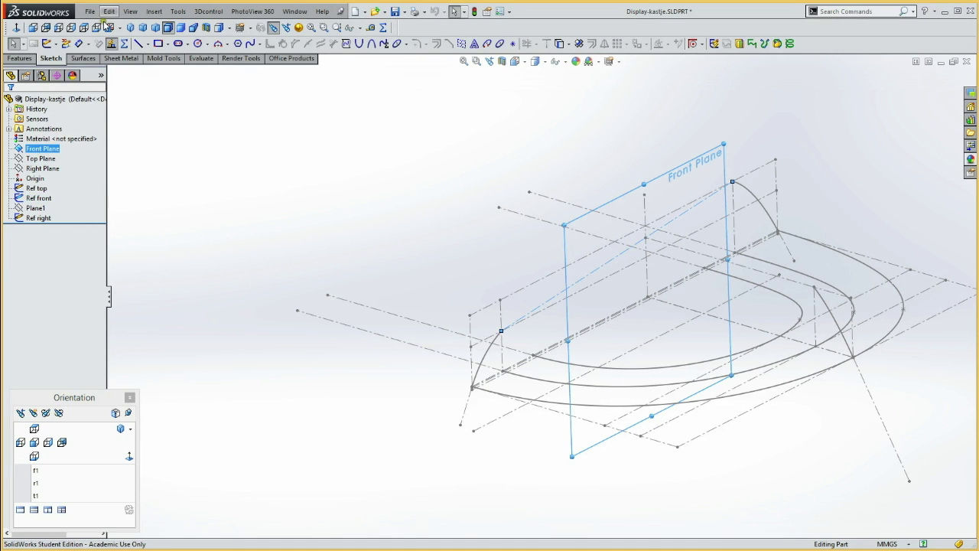
left_click(154, 11)
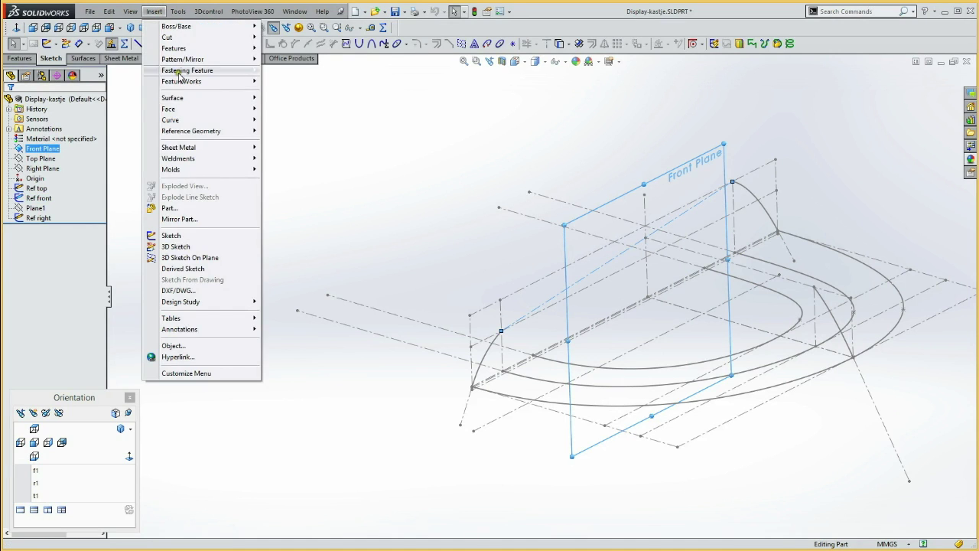
mouse_move(191, 131)
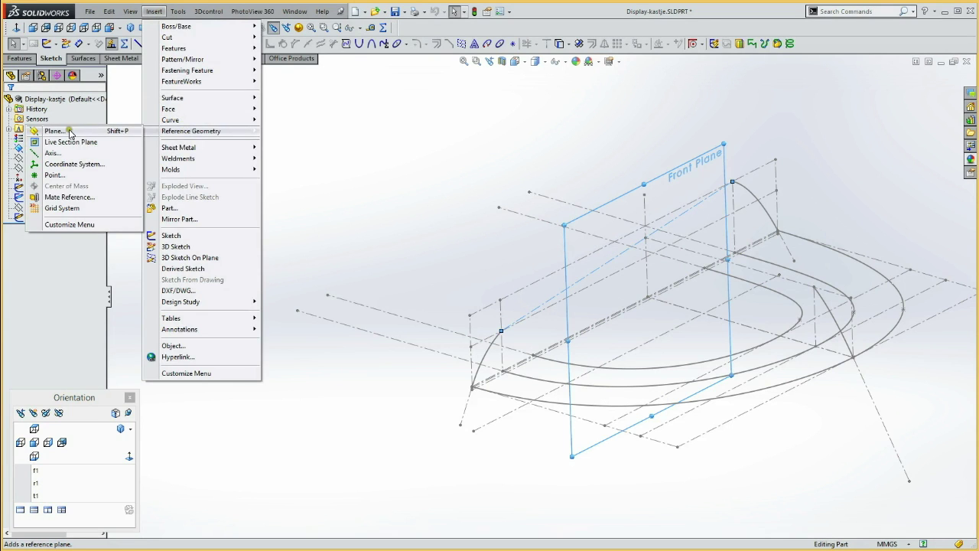
left_click(67, 132)
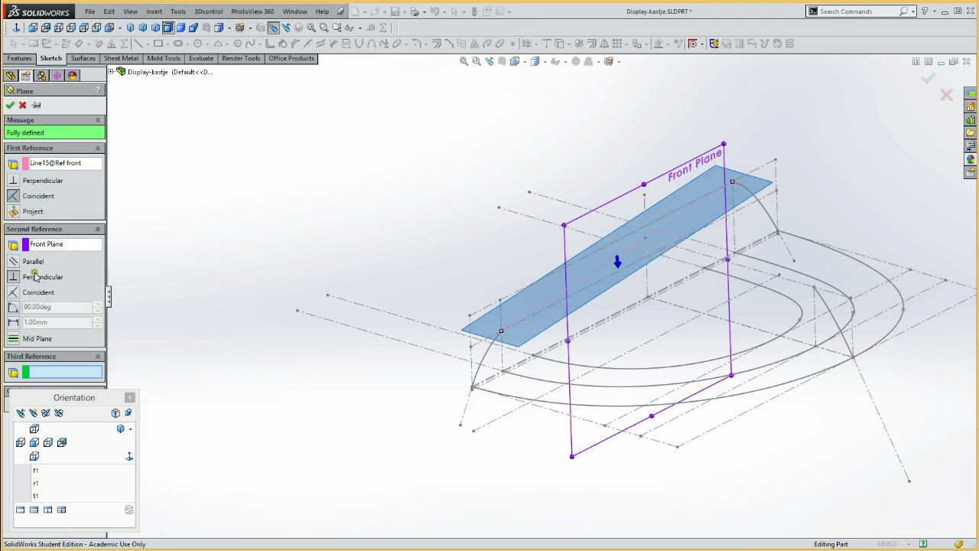
left_click(8, 106)
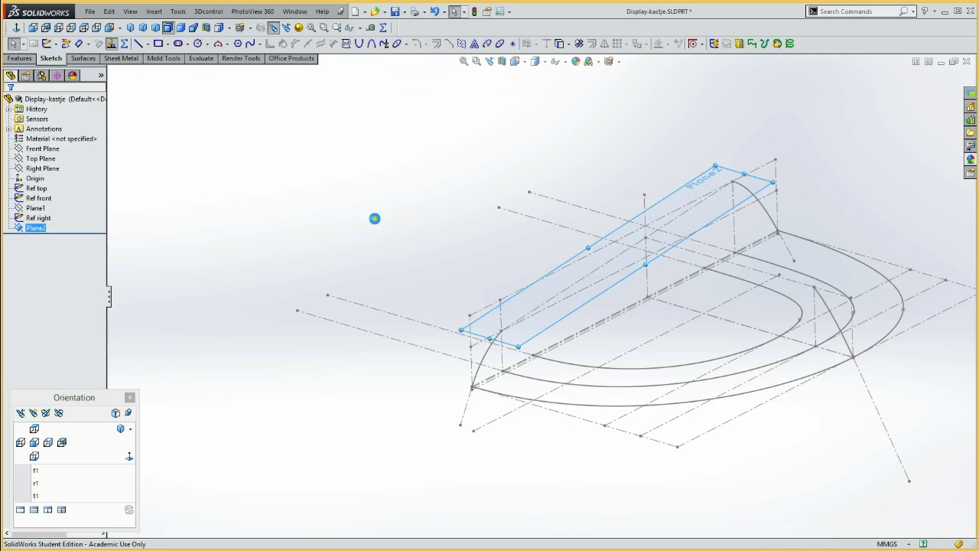
Hide Plane2 and orbit the model to inspect the sketch curves
left_click(36, 228)
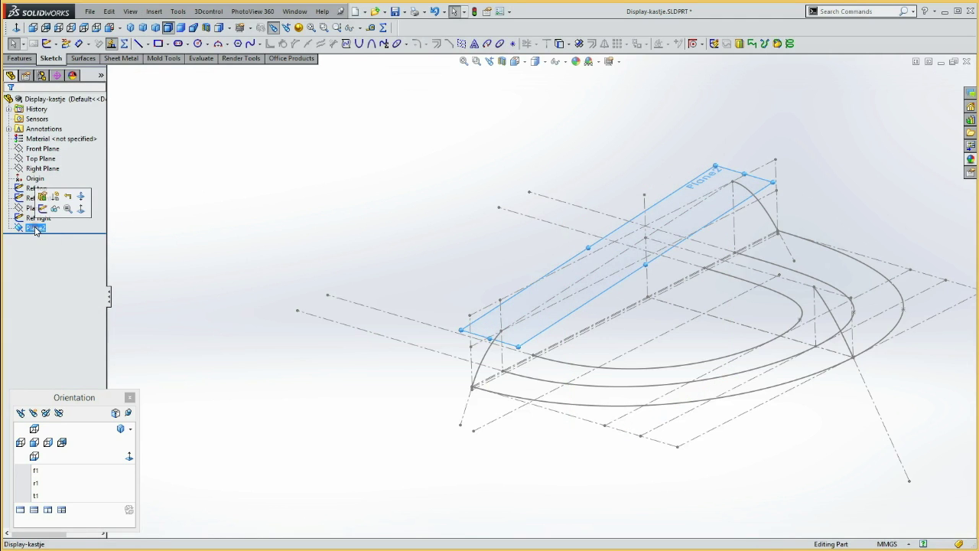
left_click(268, 218)
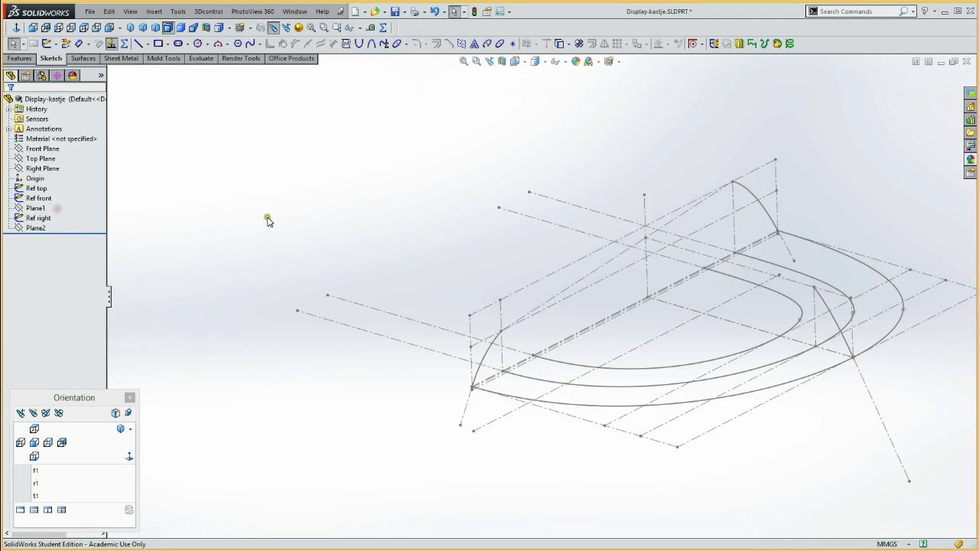
mouse_move(285, 234)
middle_mouse_down()
mouse_move(403, 211)
mouse_move(395, 249)
mouse_move(374, 247)
middle_mouse_up()
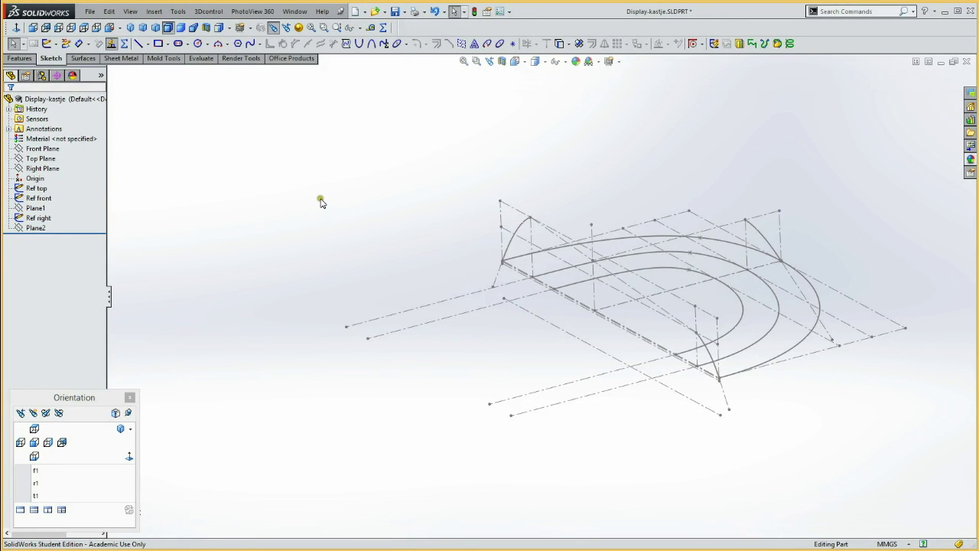
mouse_move(411, 219)
middle_mouse_down()
mouse_move(404, 186)
mouse_move(391, 201)
mouse_move(416, 214)
mouse_move(407, 213)
mouse_move(416, 192)
mouse_move(409, 200)
mouse_move(454, 210)
middle_mouse_up()
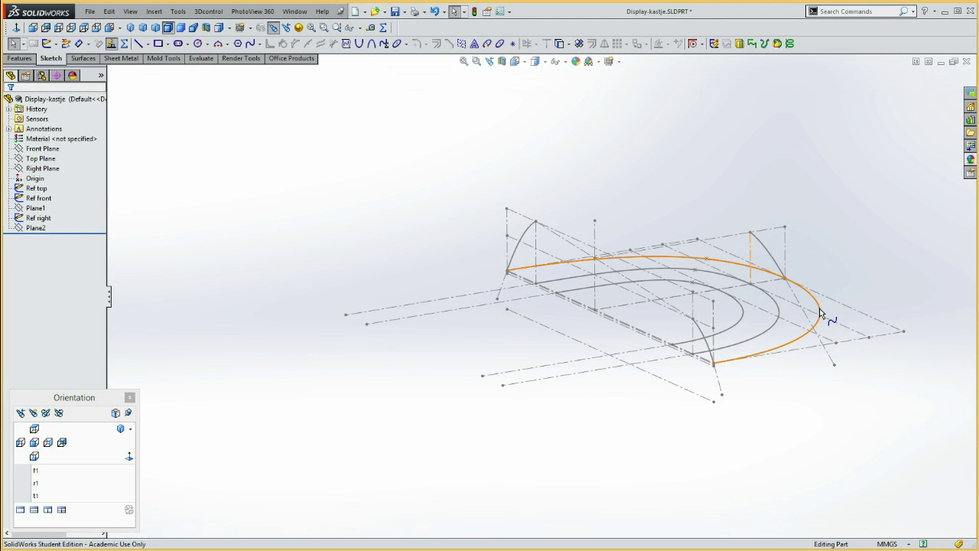
Start Sketch4 on the Top Plane and convert the outer U-shaped Ref top curve into it
left_click(39, 158)
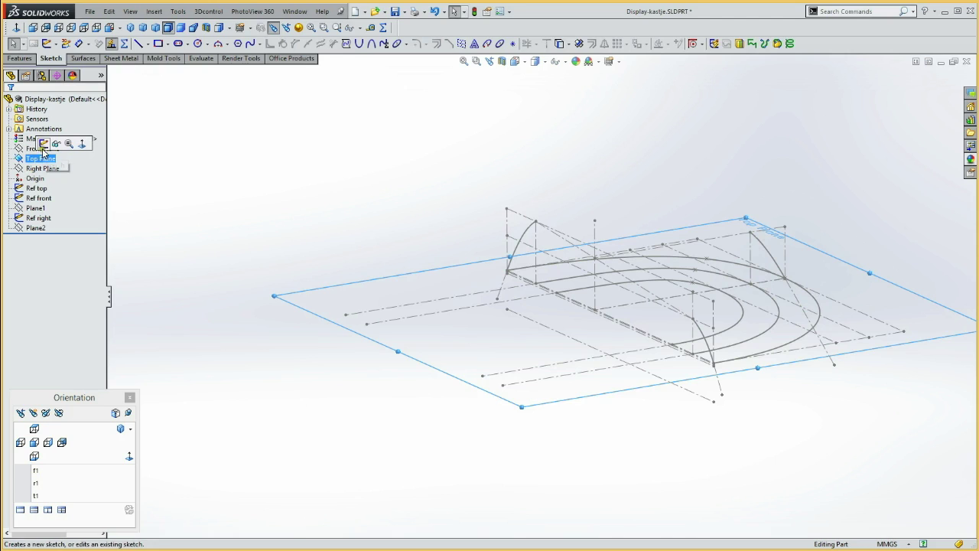
left_click(44, 145)
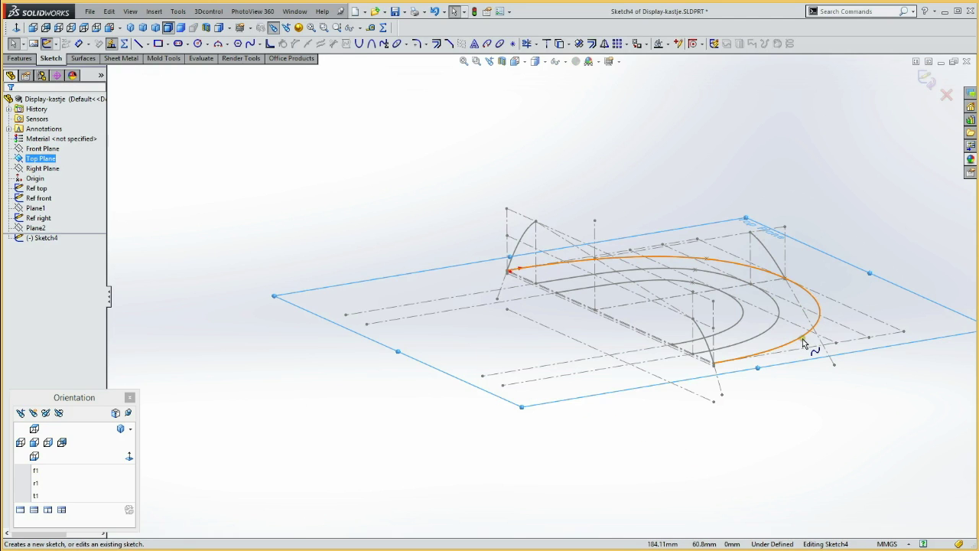
left_click(803, 343)
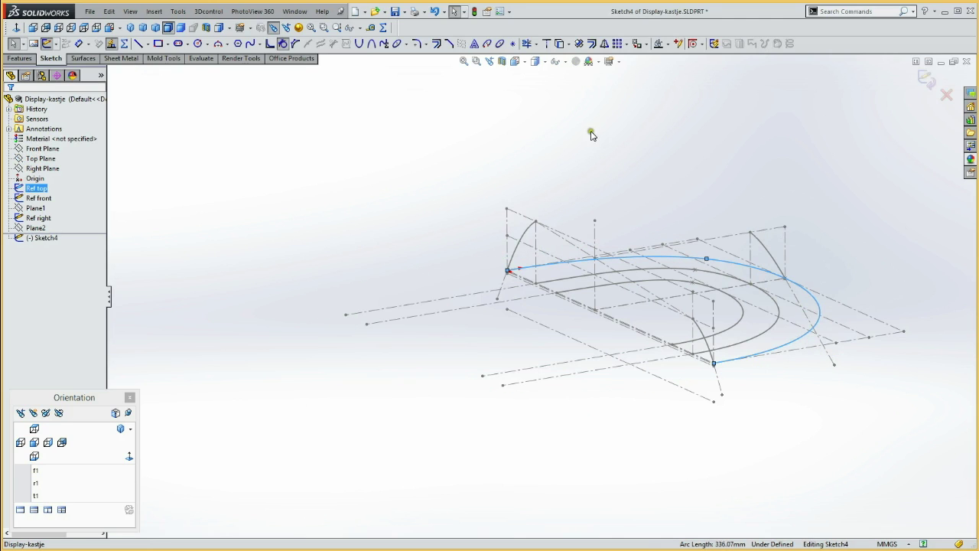
left_click(559, 44)
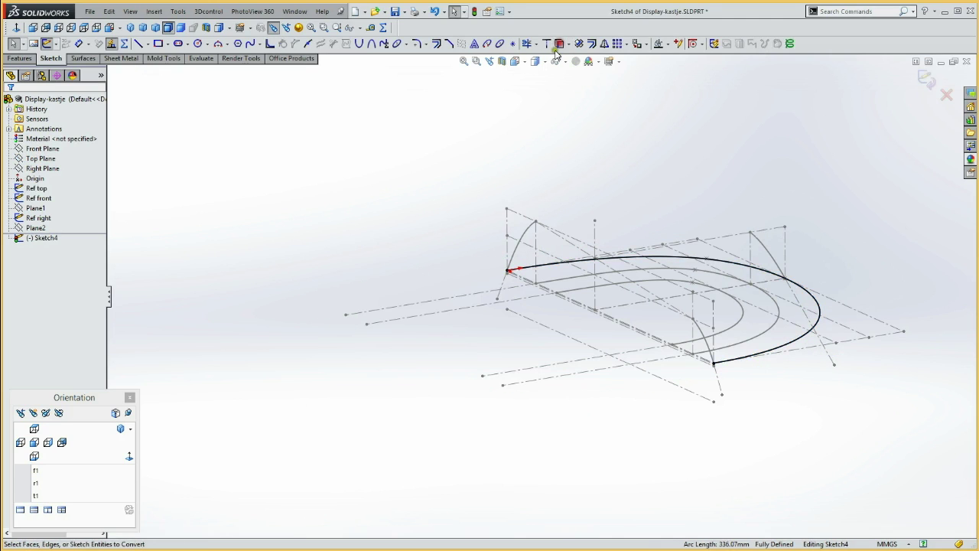
left_click(20, 58)
left_click(85, 61)
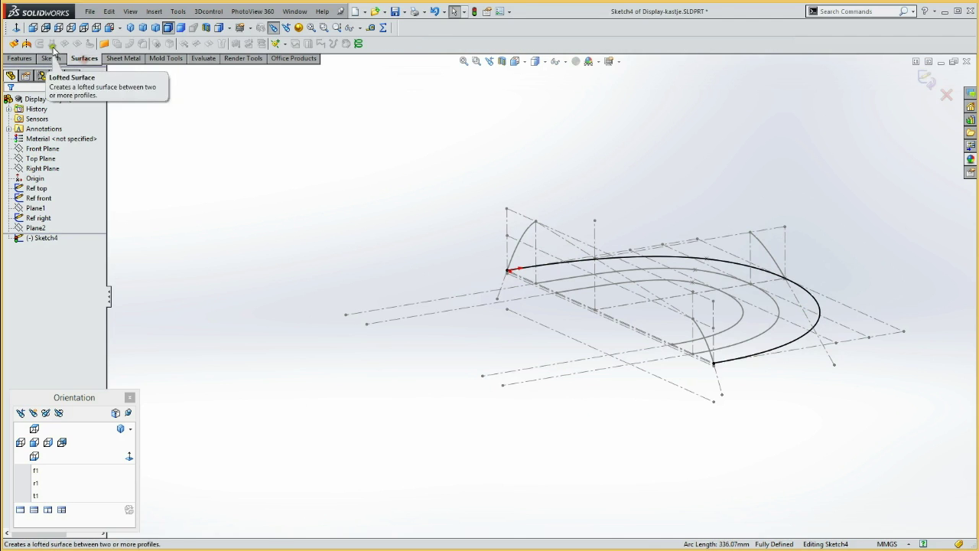
Extrude Sketch4 downward as a 10 mm blind surface with a 30° draft
left_click(14, 43)
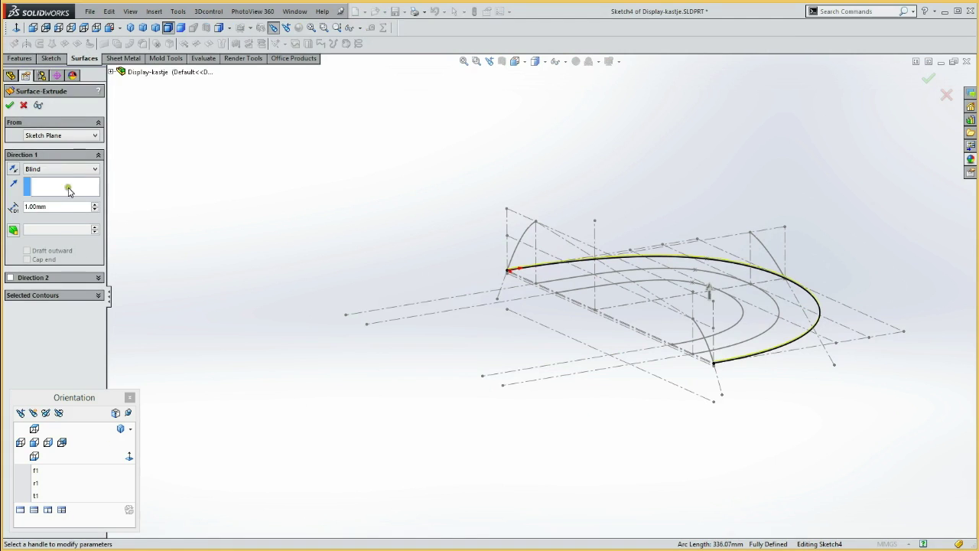
left_click(95, 205)
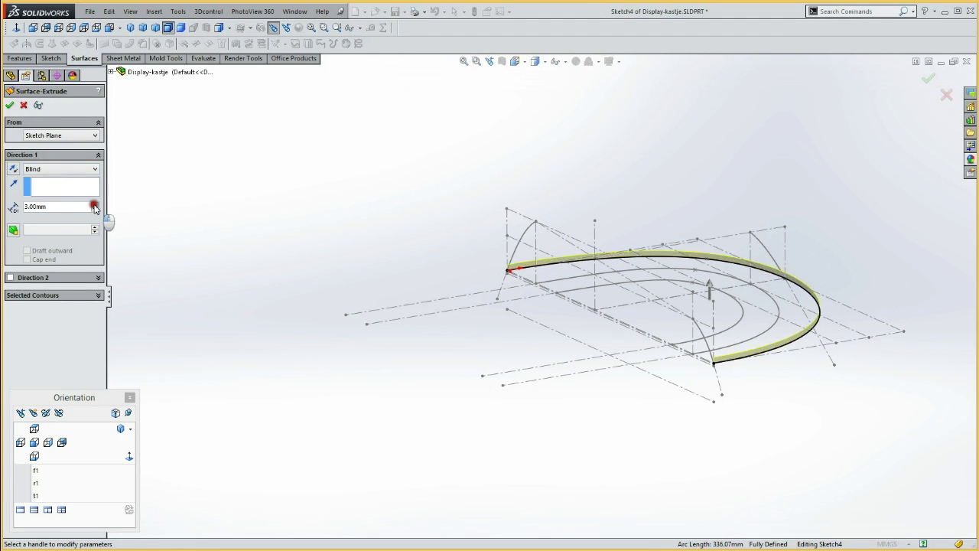
left_click(13, 169)
left_click(13, 230)
scroll(95, 229, "up", 6)
scroll(95, 229, "up", 3)
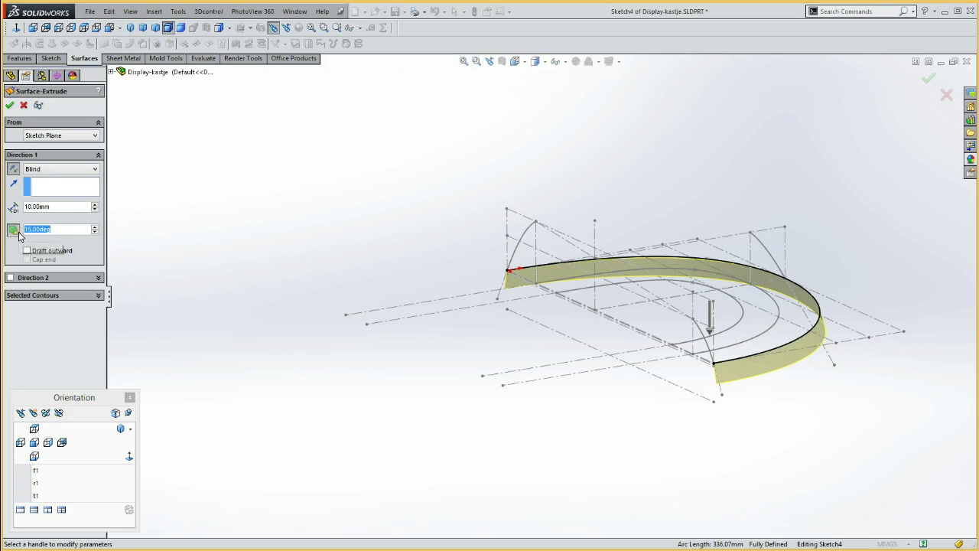
type("30")
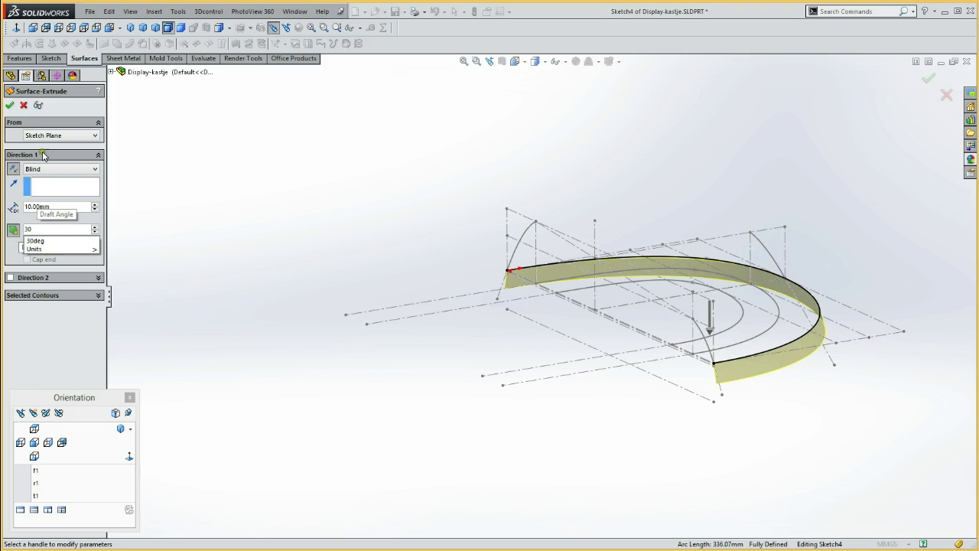
key("Return")
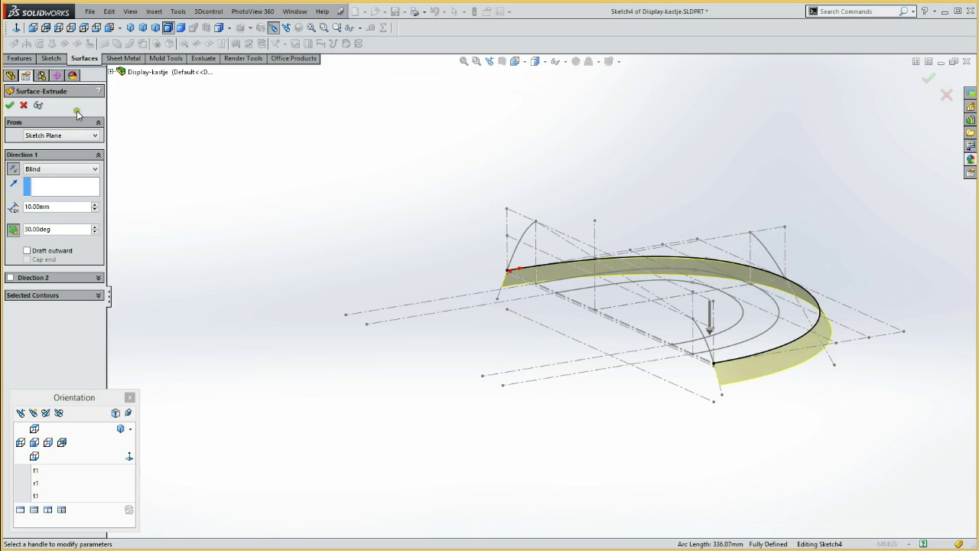
left_click(10, 106)
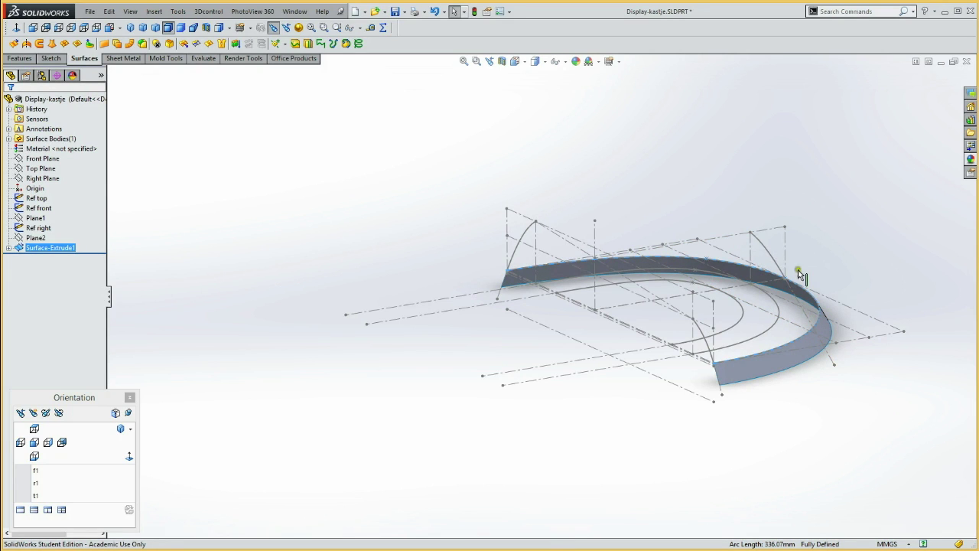
left_click(823, 335)
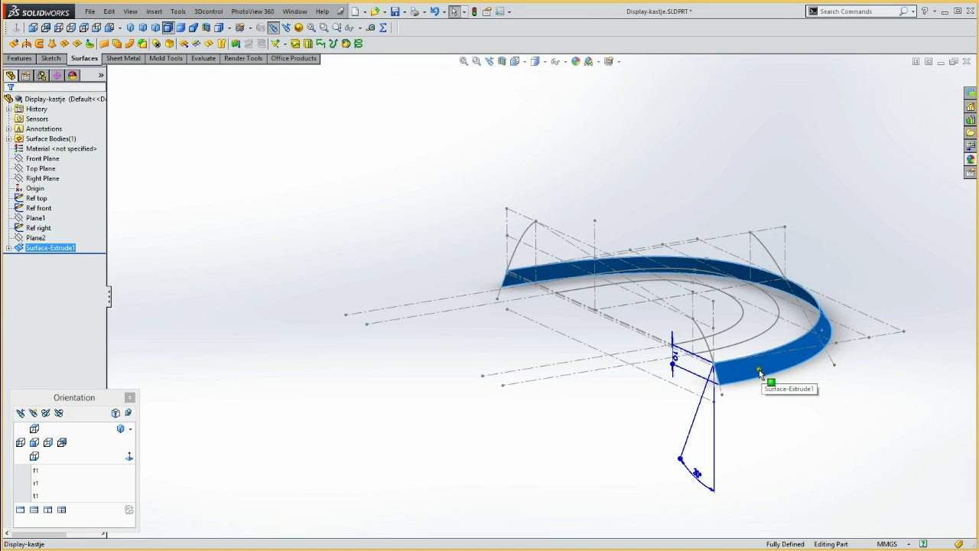
left_click(342, 190)
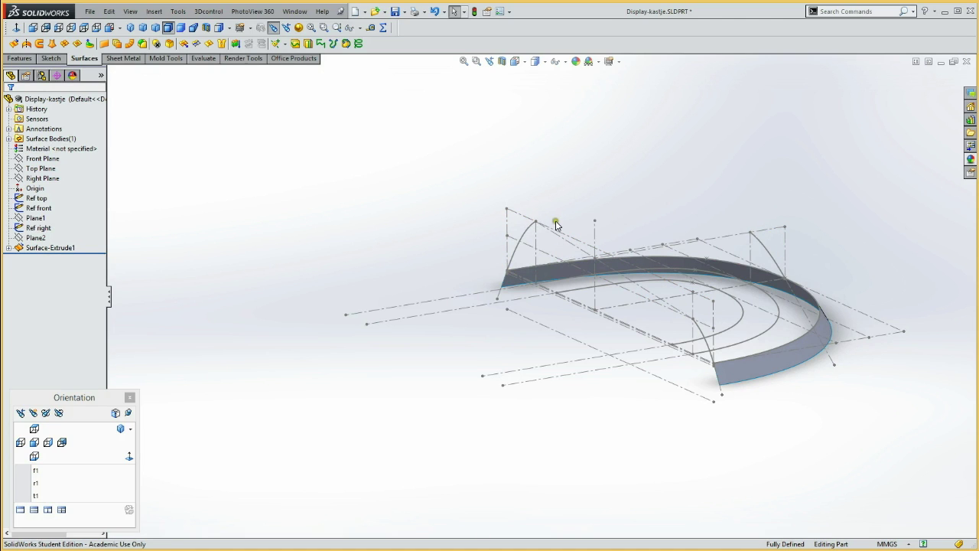
left_click(33, 429)
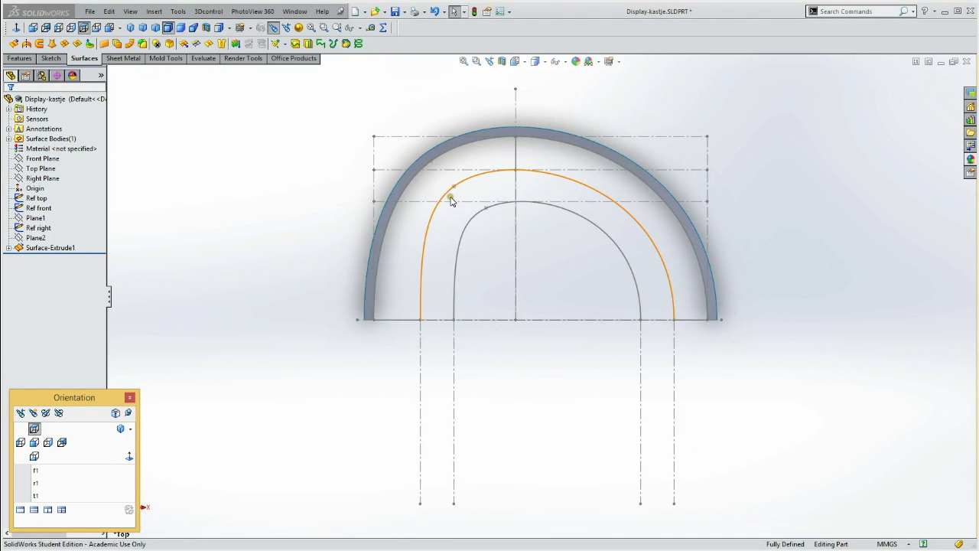
left_click(422, 266)
left_click(419, 284)
mouse_move(350, 379)
middle_mouse_down()
mouse_move(323, 168)
mouse_move(337, 197)
middle_mouse_up()
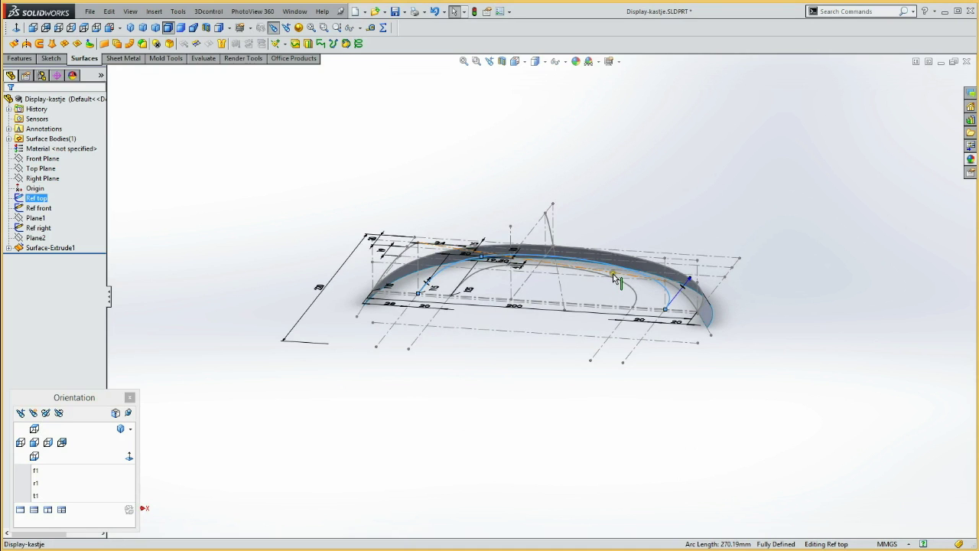
key("ctrl+b")
left_click(39, 168)
left_click(36, 159)
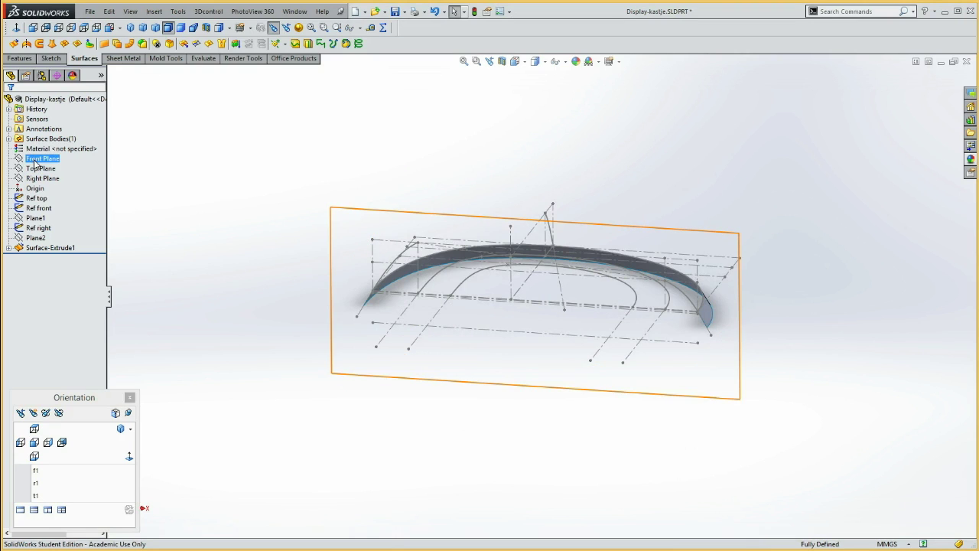
left_click(43, 146)
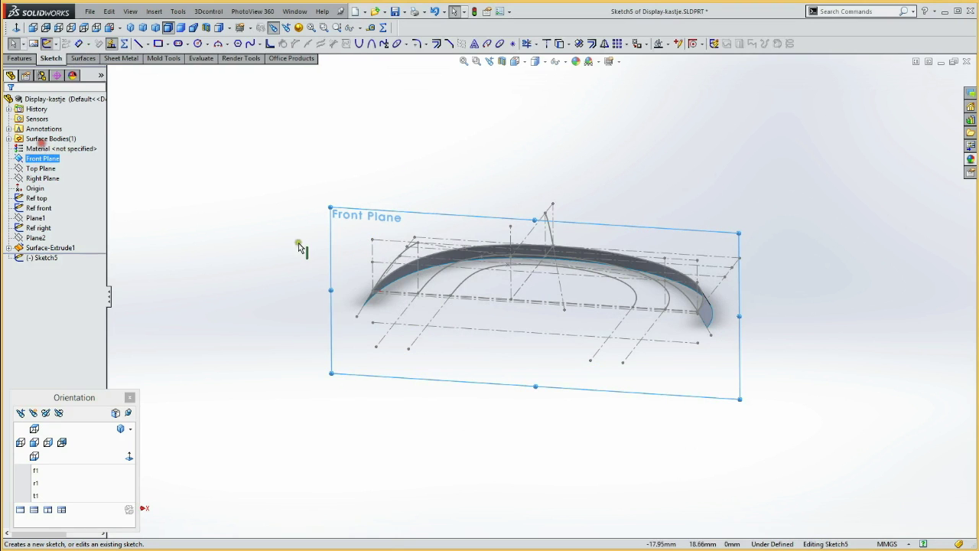
Convert the Ref front curve into Sketch5, stretch both line ends past the band, and exit
left_click(624, 278)
left_click(559, 44)
left_click_drag(417, 243, 305, 225)
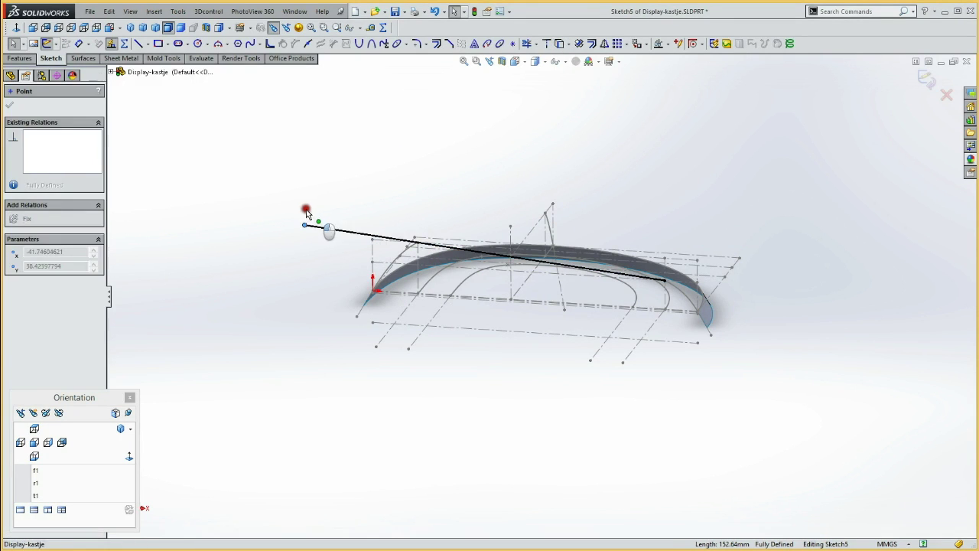
left_click_drag(665, 284, 755, 295)
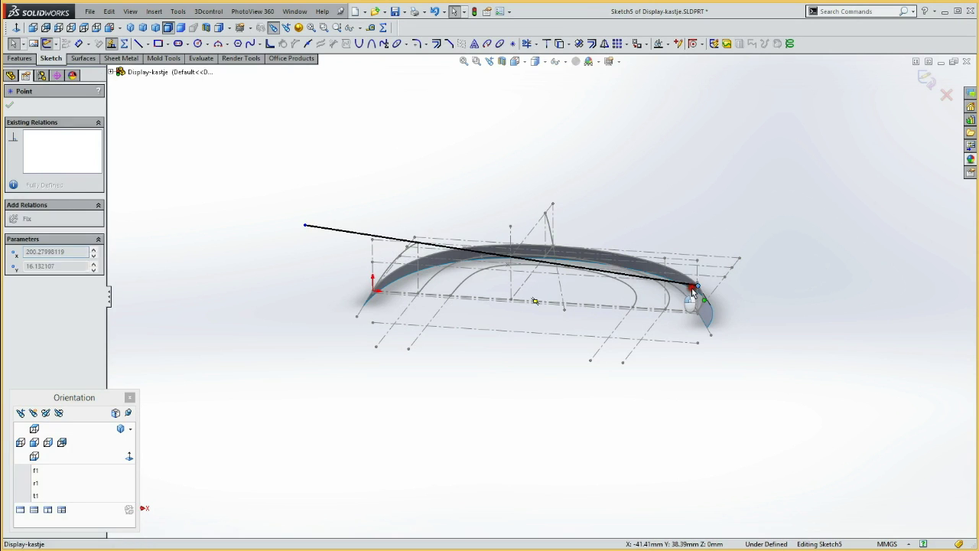
mouse_move(638, 207)
middle_mouse_down()
mouse_move(652, 225)
mouse_move(629, 188)
mouse_move(658, 169)
mouse_move(641, 160)
mouse_move(632, 192)
middle_mouse_up()
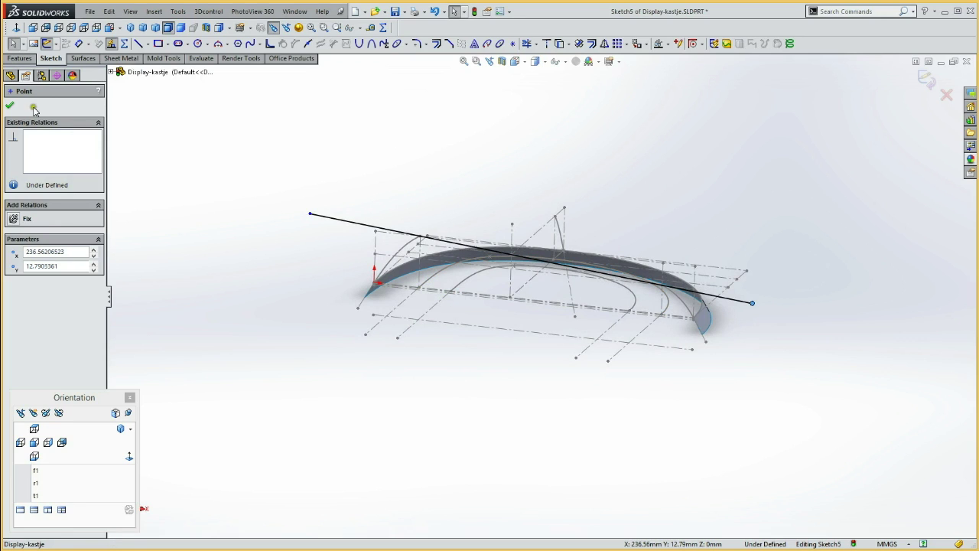
left_click(46, 44)
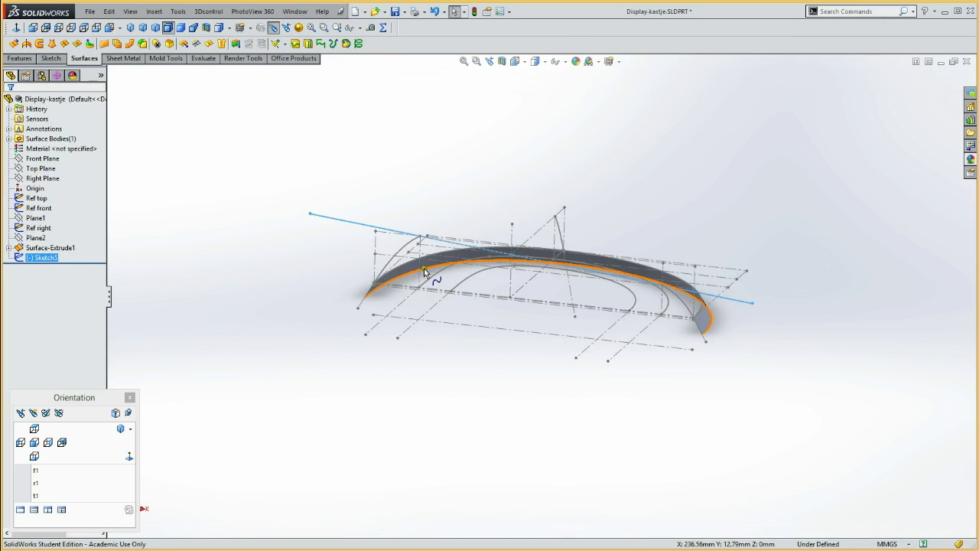
left_click(286, 253)
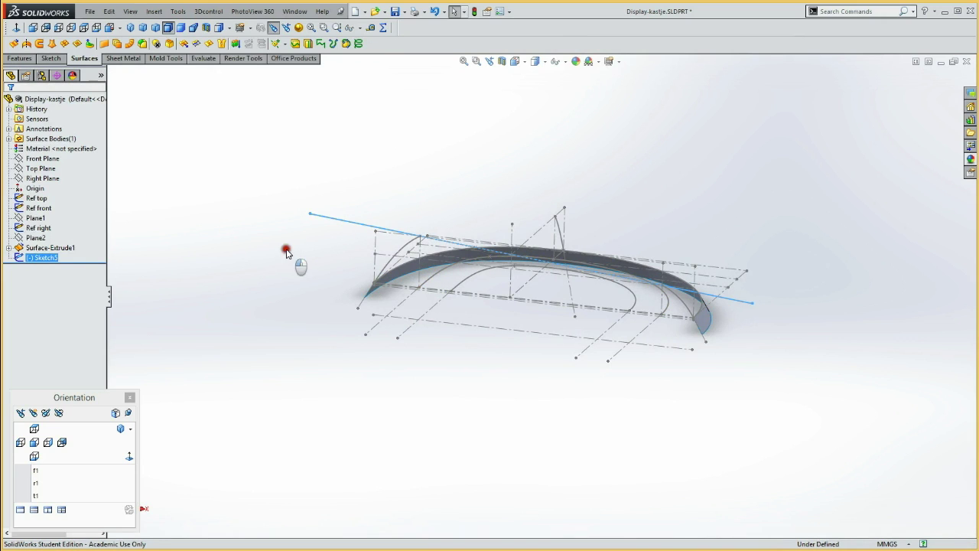
Create Sketch6 on the Top Plane holding a converted copy of the Ref top curve
left_click(330, 221)
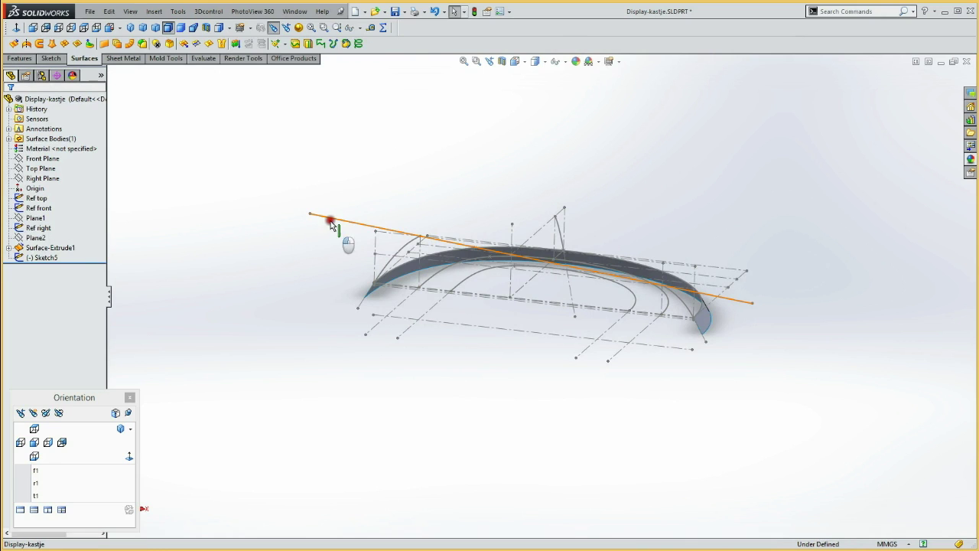
left_click(433, 282)
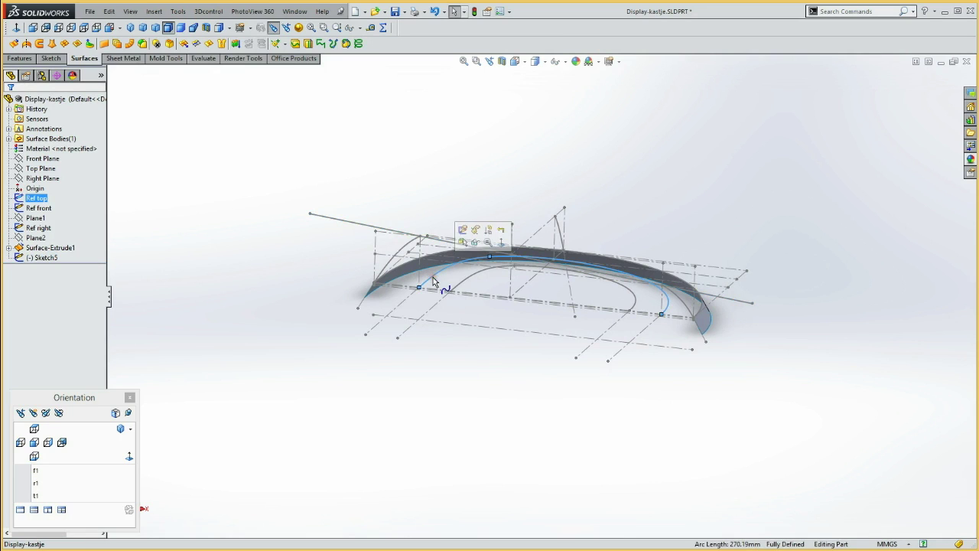
left_click(35, 169)
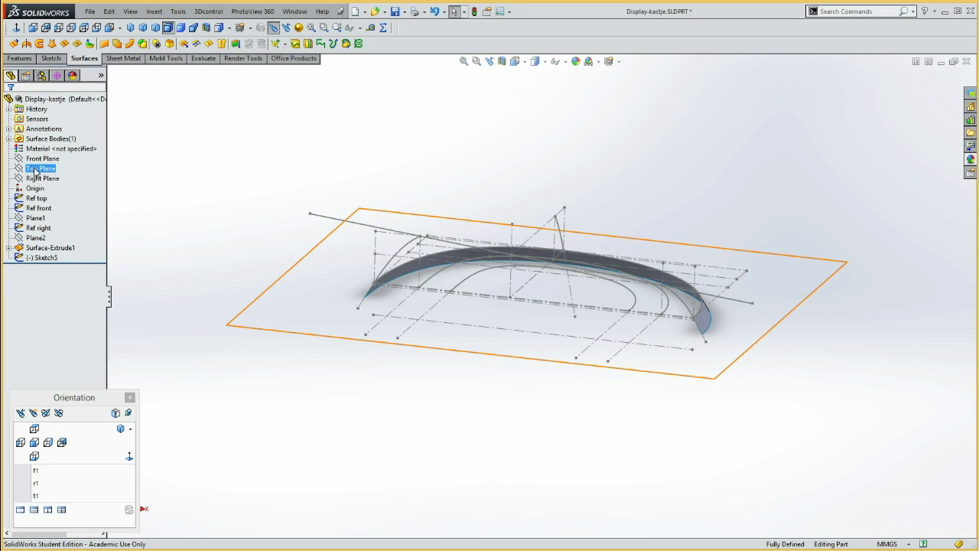
left_click(42, 152)
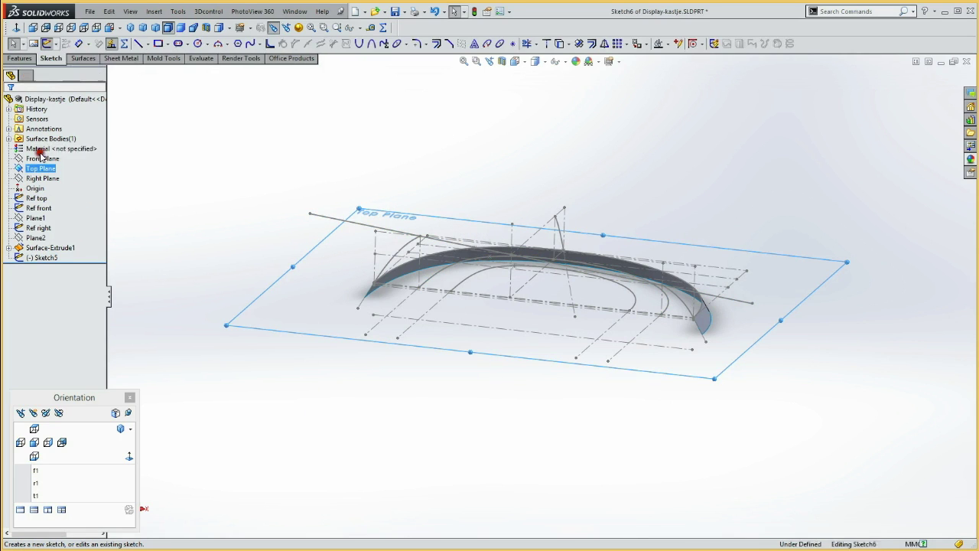
left_click(439, 284)
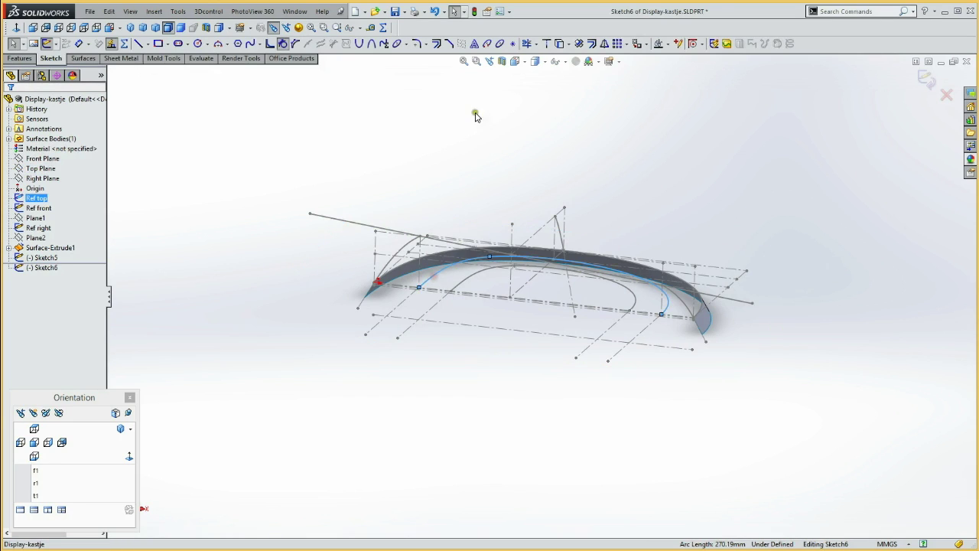
left_click(559, 43)
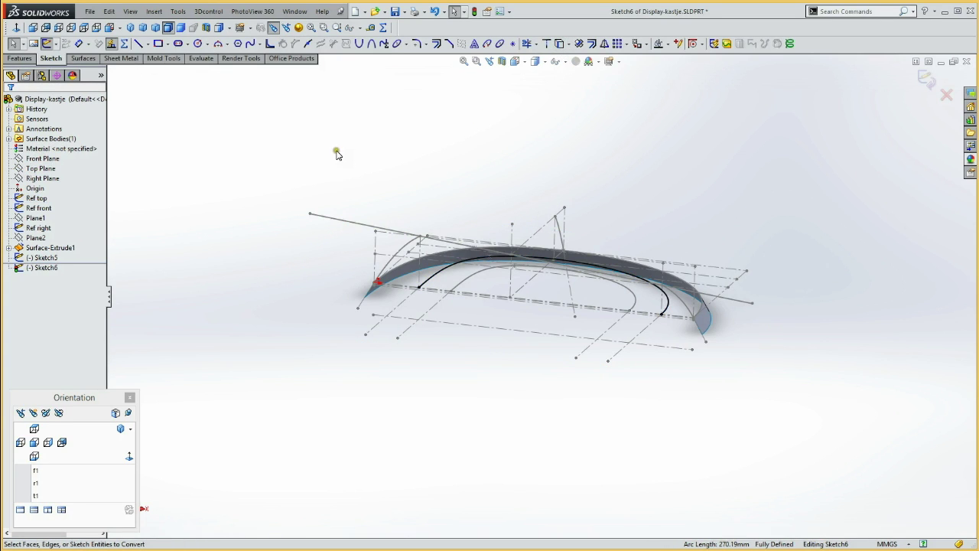
left_click(46, 43)
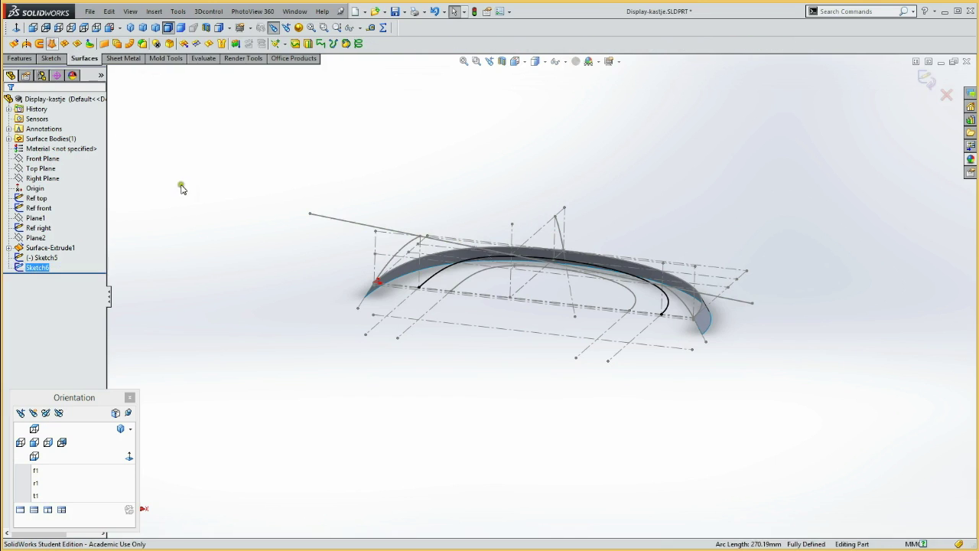
Project Sketch5 and Sketch6 sketch-on-sketch into the 3D Curve1
left_click(36, 261, "ctrl")
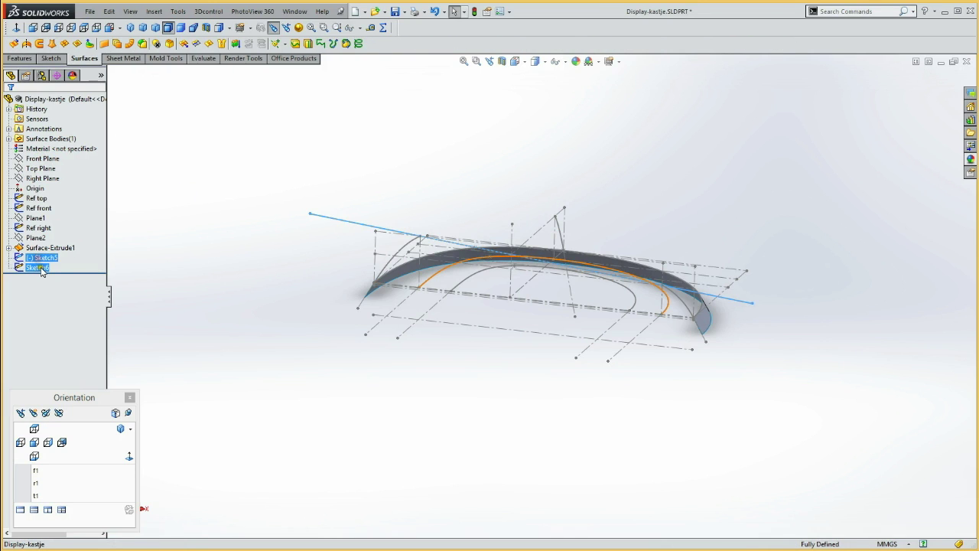
left_click(41, 268, "ctrl")
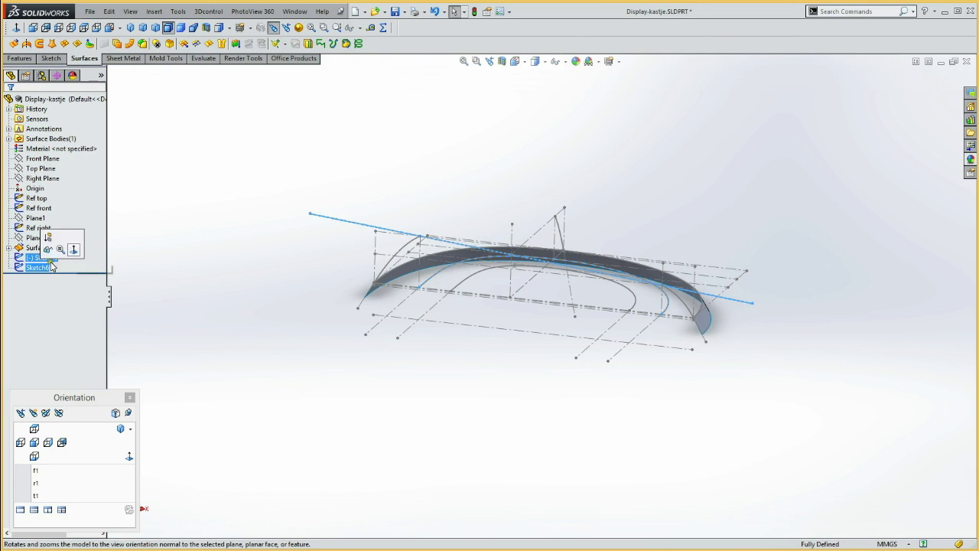
left_click(309, 43)
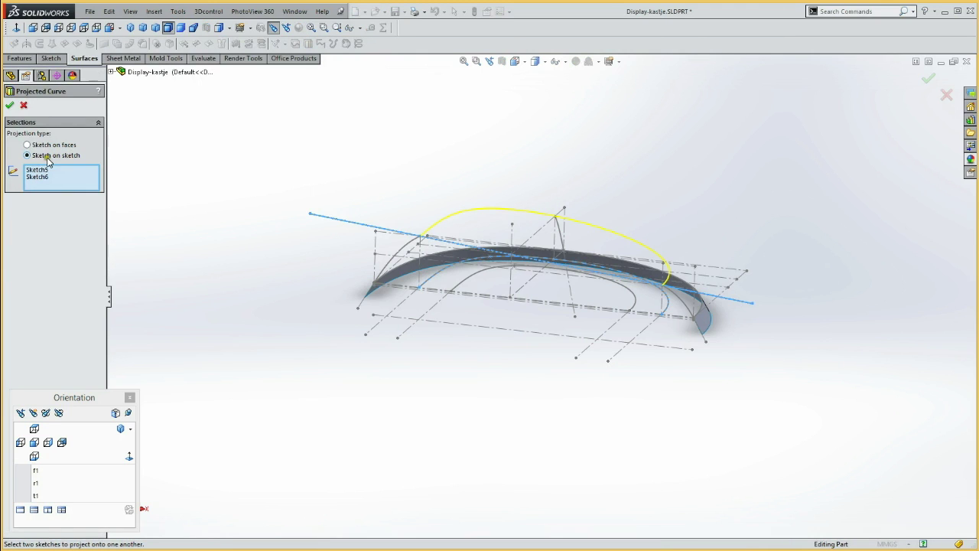
left_click(9, 104)
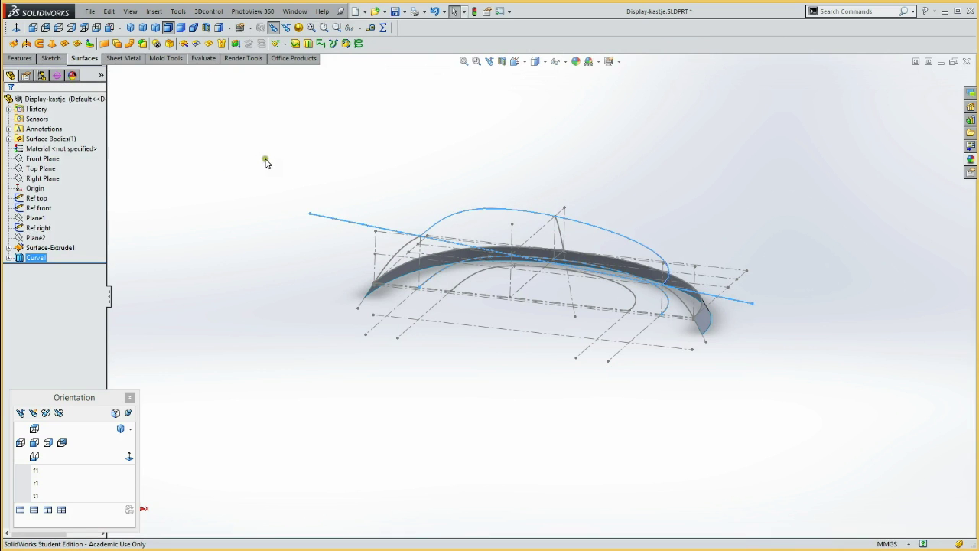
Zoom in on Curve1 arching over the band and select it to read its arc length
mouse_move(443, 177)
middle_mouse_down()
mouse_move(455, 130)
mouse_move(443, 148)
mouse_move(459, 136)
mouse_move(452, 162)
middle_mouse_up()
left_click(496, 164)
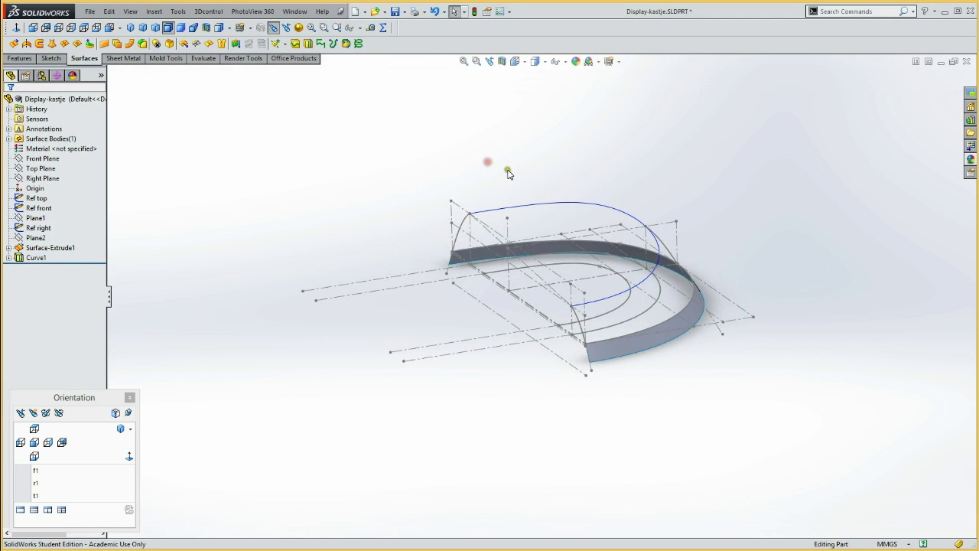
mouse_move(594, 194)
middle_mouse_down()
mouse_move(564, 149)
mouse_move(512, 166)
mouse_move(556, 153)
mouse_move(563, 169)
middle_mouse_up()
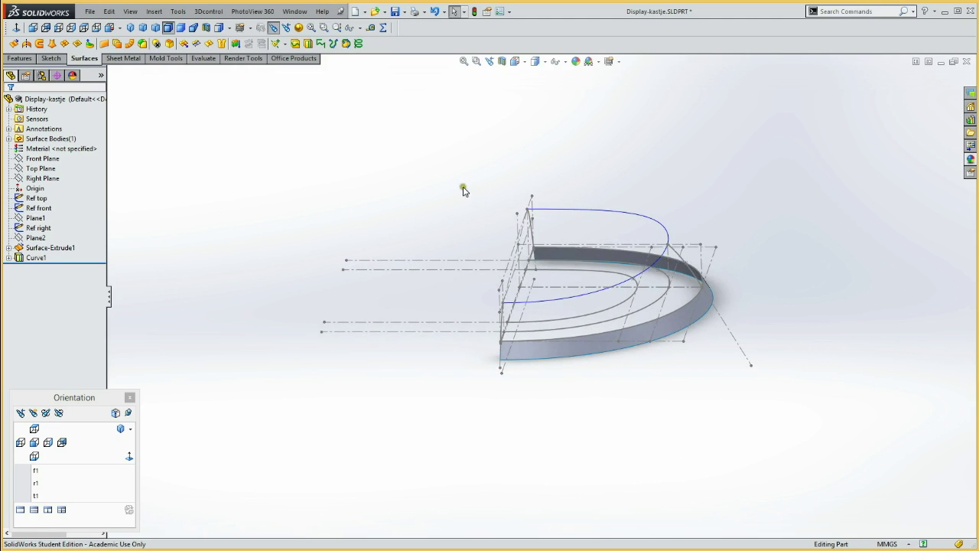
mouse_move(462, 173)
left_mouse_down()
mouse_move(783, 349)
mouse_move(809, 389)
left_mouse_up()
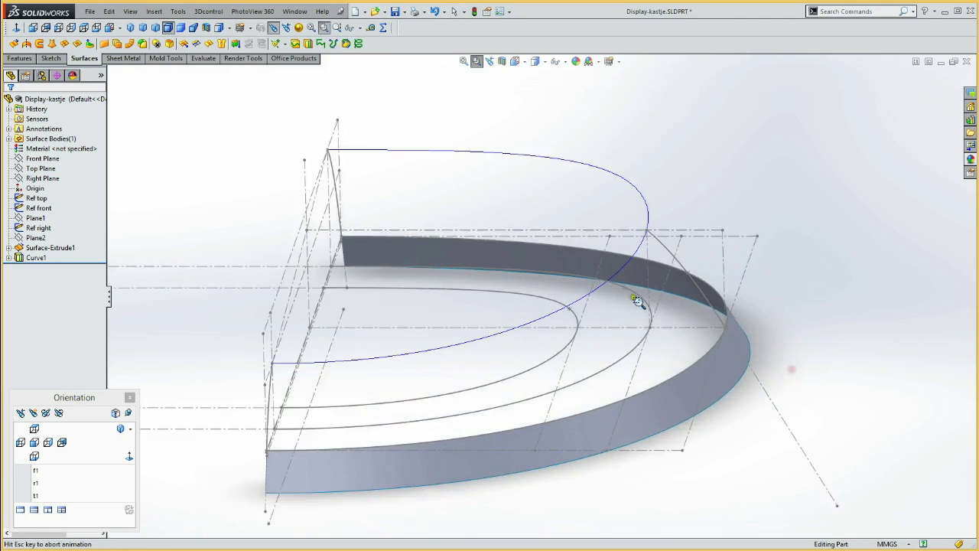
key("Escape")
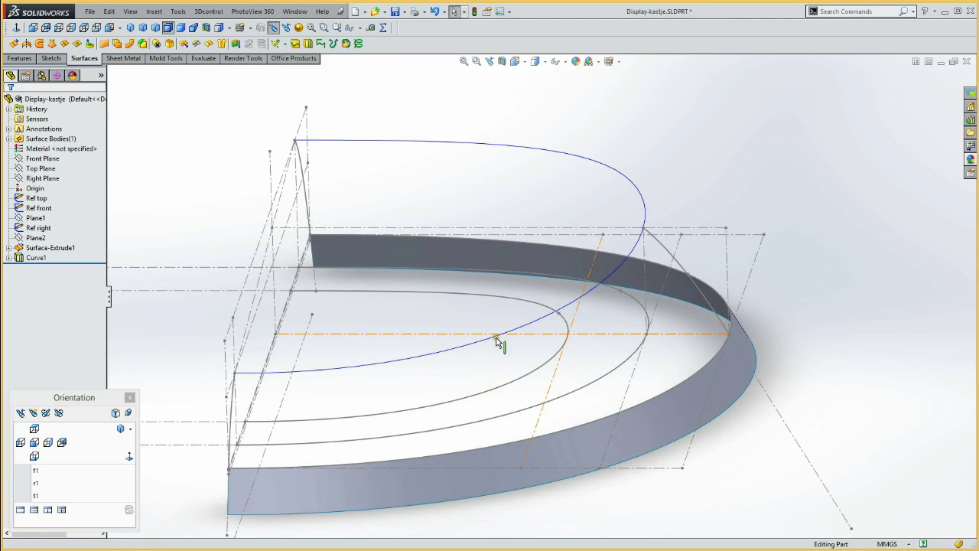
left_click(450, 352)
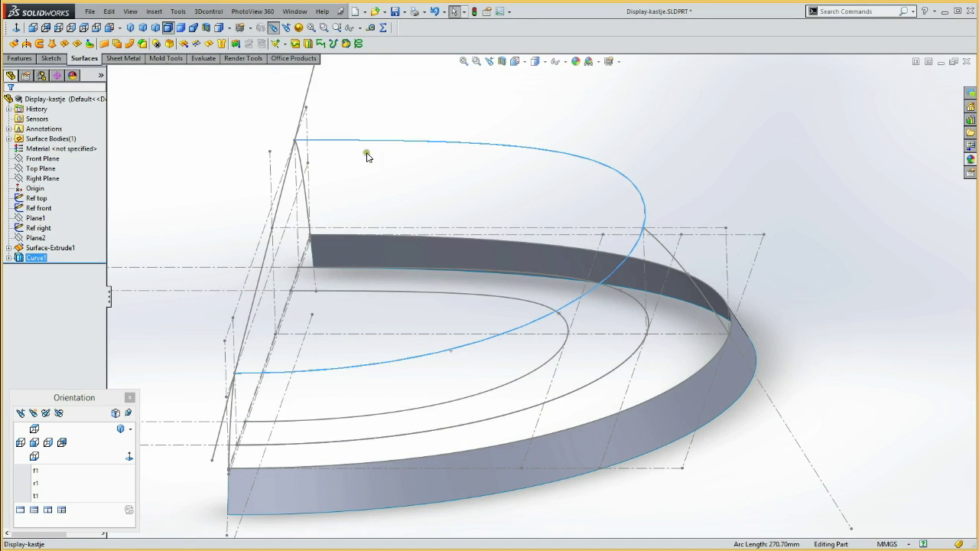
left_click(583, 162)
left_click(621, 366)
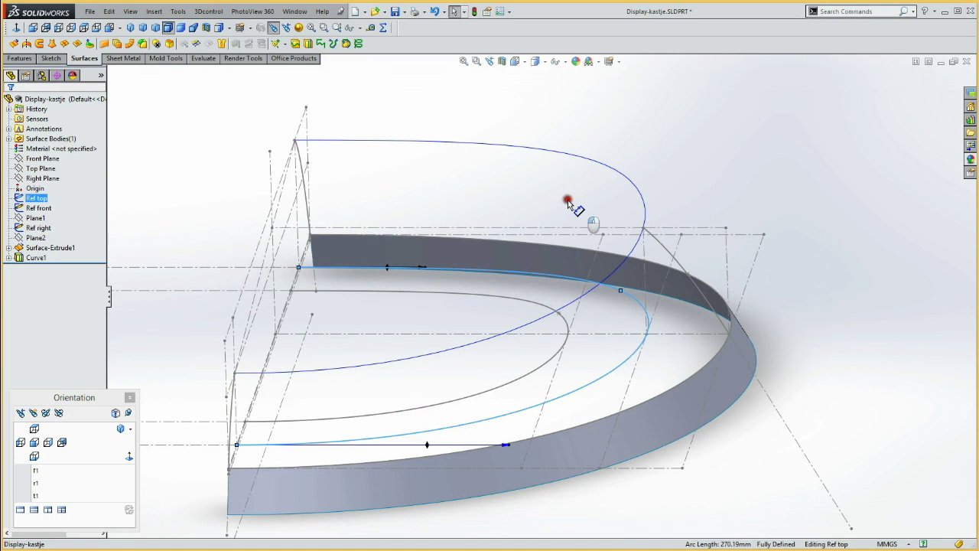
left_click(294, 338)
mouse_move(163, 376)
middle_mouse_down()
mouse_move(210, 327)
mouse_move(271, 293)
mouse_move(283, 330)
mouse_move(246, 354)
mouse_move(267, 369)
mouse_move(304, 330)
middle_mouse_up()
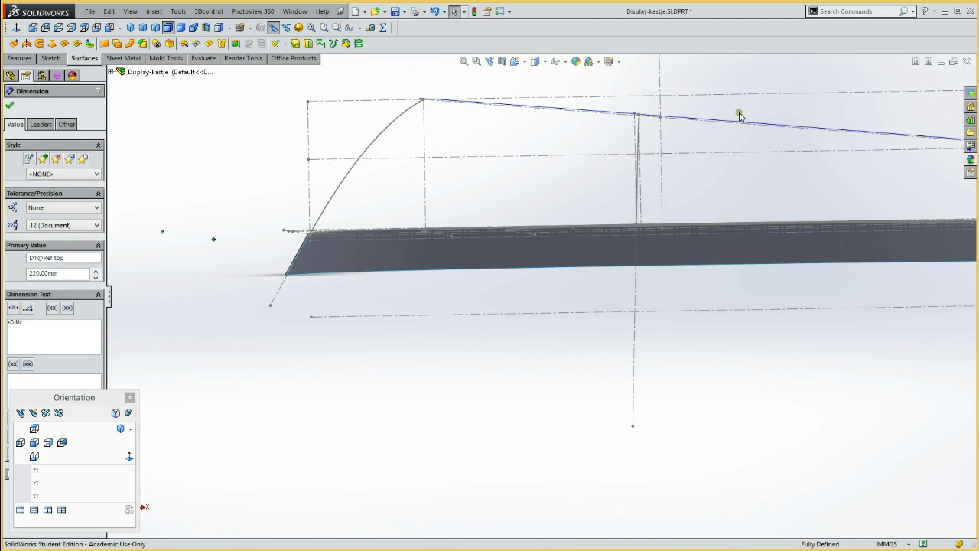
mouse_move(743, 113)
middle_mouse_down()
mouse_move(618, 139)
mouse_move(643, 153)
middle_mouse_up()
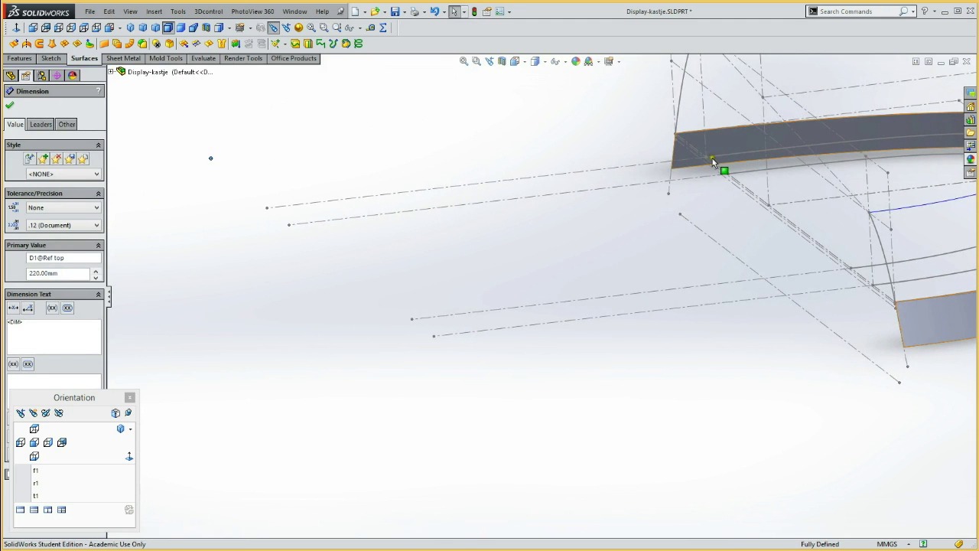
middle_click_drag(716, 164, 705, 160, "ctrl")
key("f")
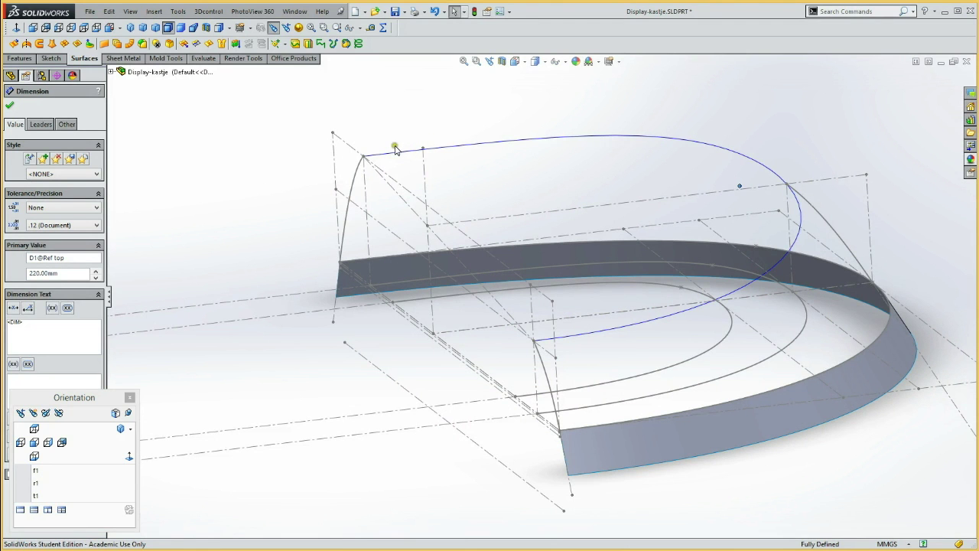
mouse_move(711, 118)
middle_mouse_down()
mouse_move(671, 121)
mouse_move(715, 117)
middle_mouse_up()
key("Escape")
left_click(462, 113)
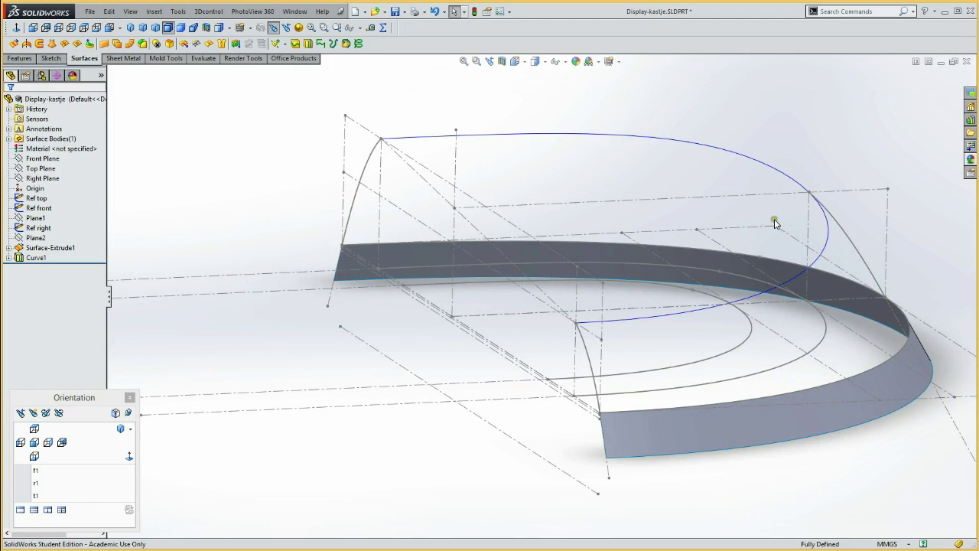
left_click(289, 227)
Create Sketch7 on the Front Plane from the converted front reference curve and close it
left_click(37, 158)
left_click(51, 142)
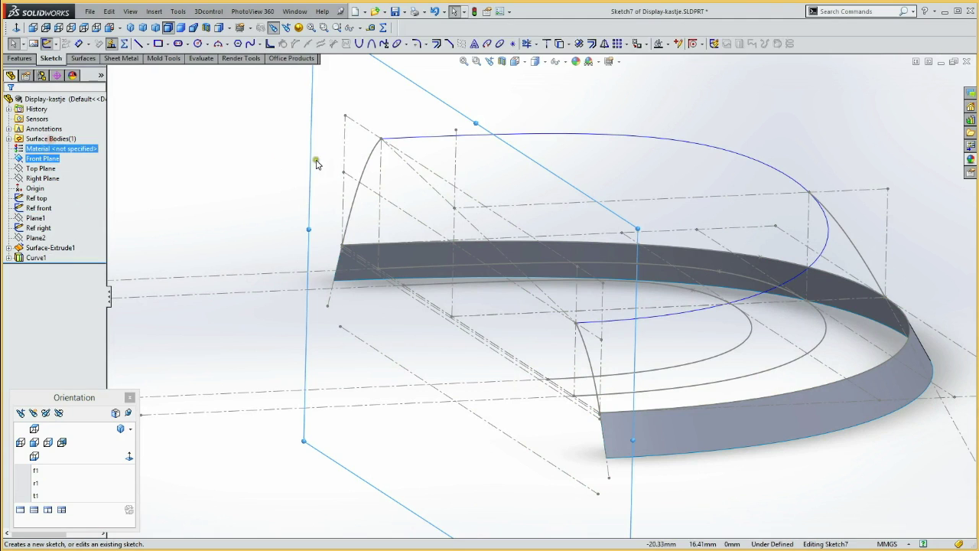
left_click(368, 180)
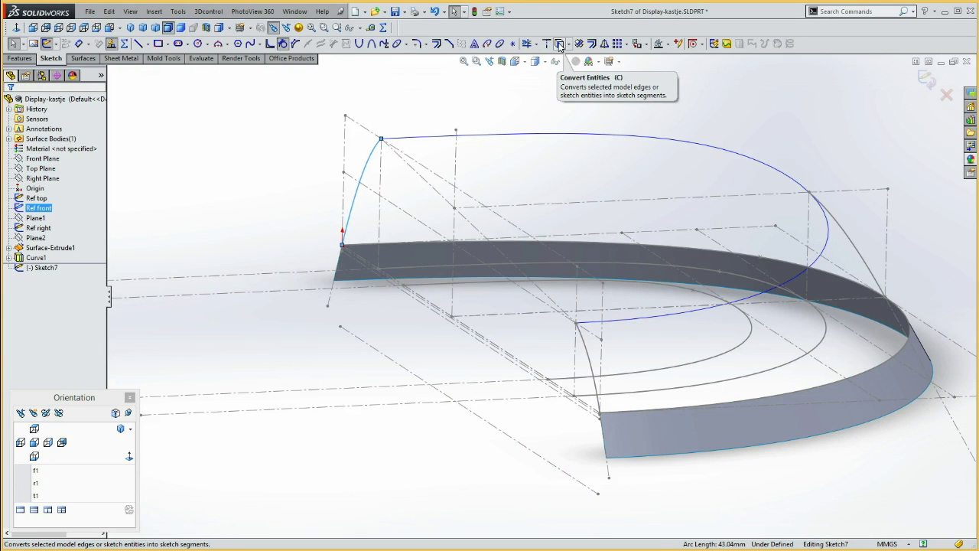
left_click(560, 45)
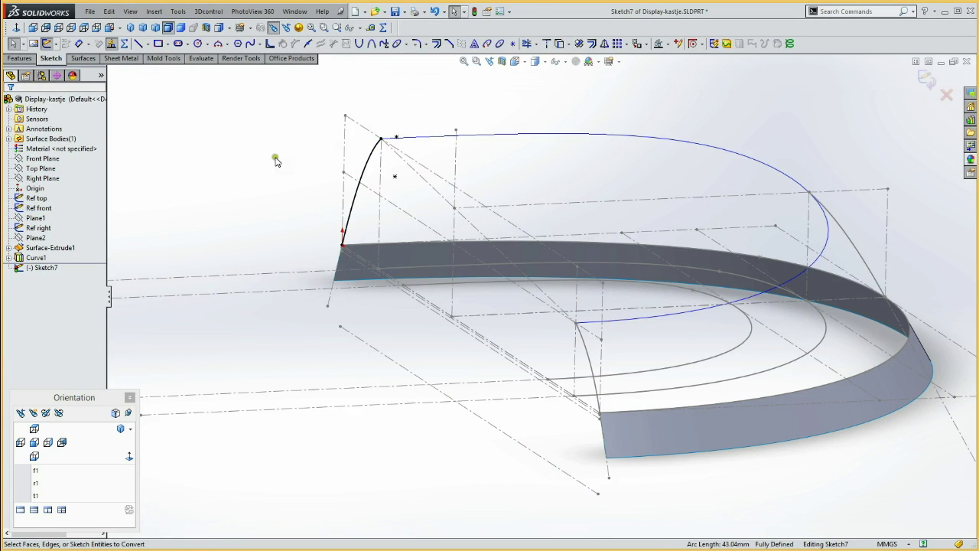
left_click(49, 44)
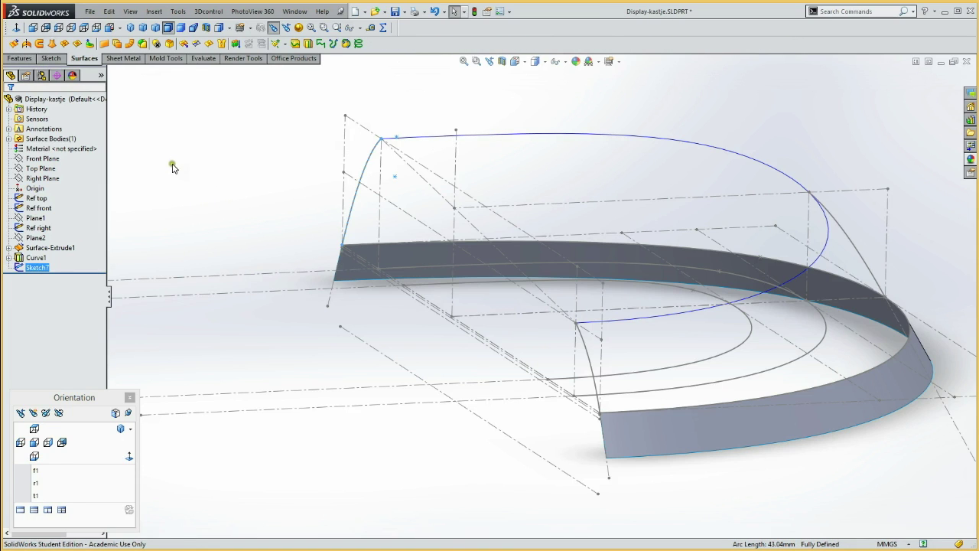
left_click(210, 171)
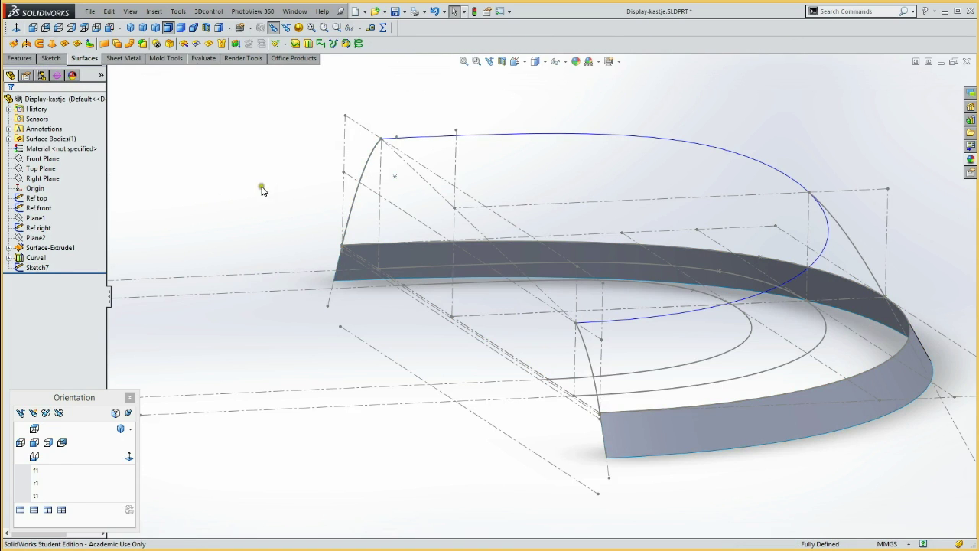
Discard an accidental Front Plane sketch and start an empty Sketch9 on Plane1
left_click(48, 160)
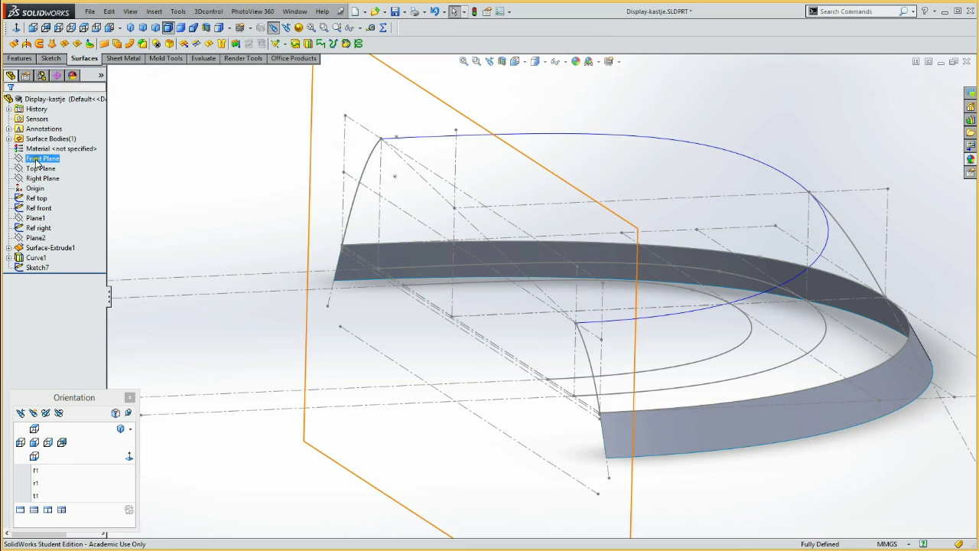
left_click(39, 143)
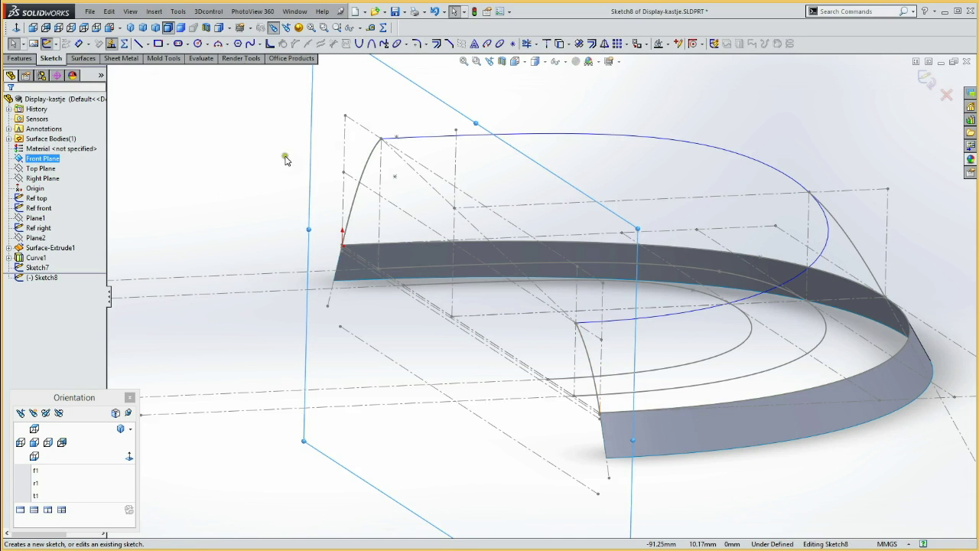
left_click(47, 43)
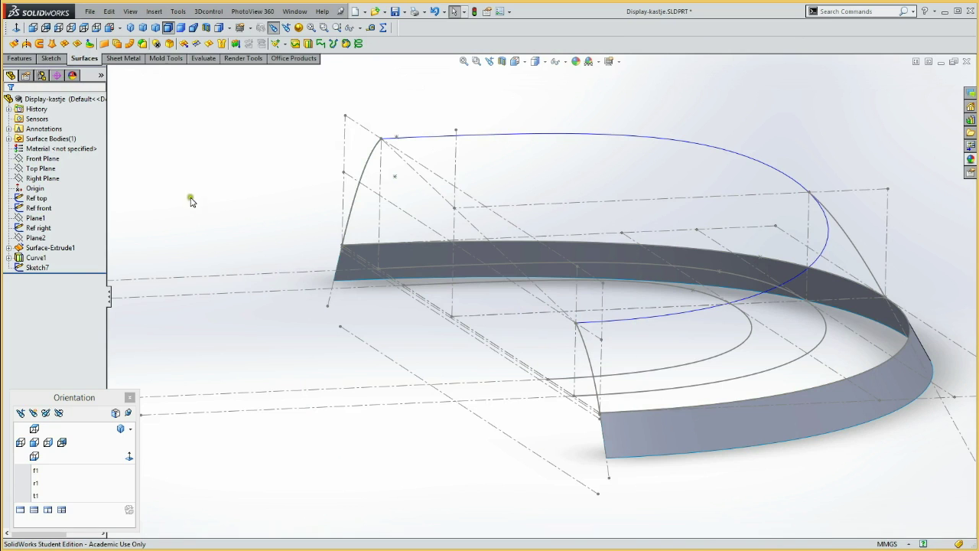
left_click(41, 219)
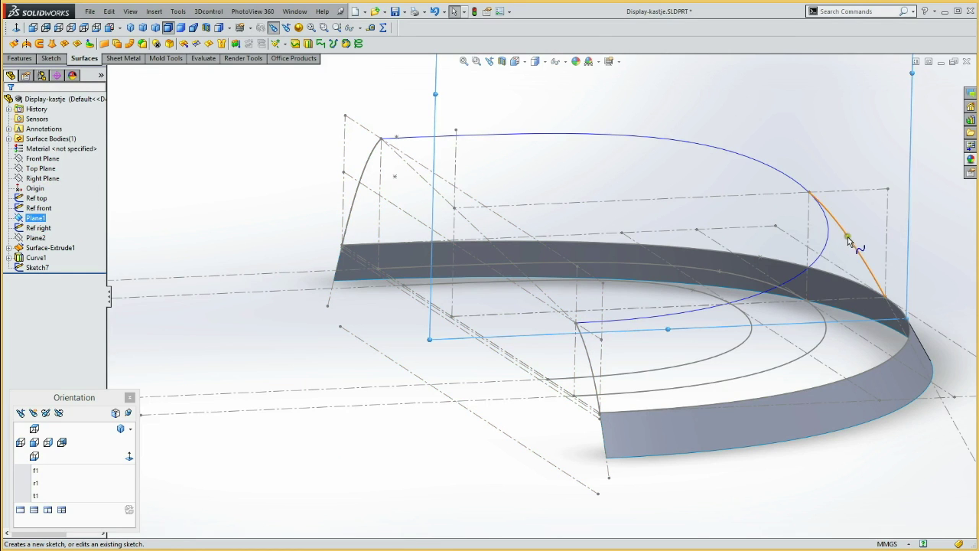
left_click(39, 208)
left_click(37, 218)
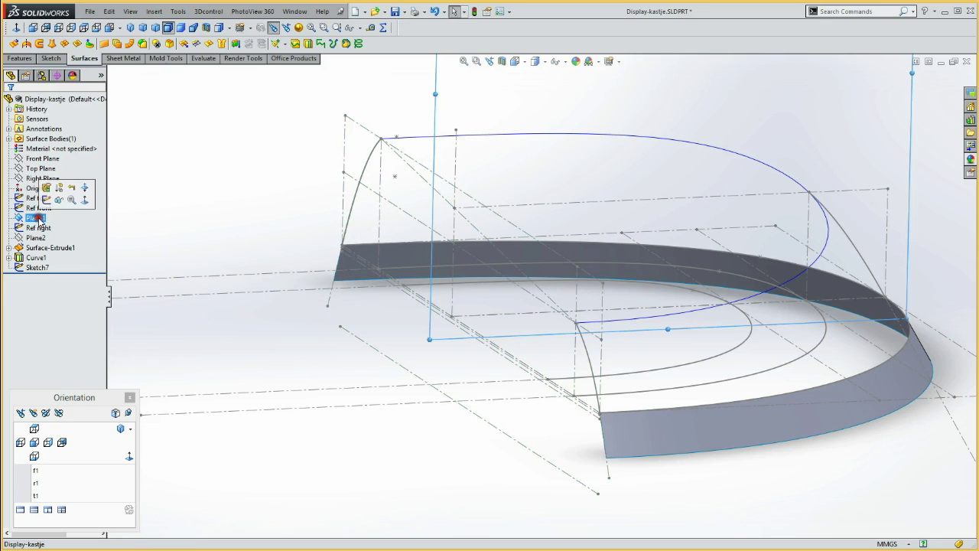
left_click(47, 199)
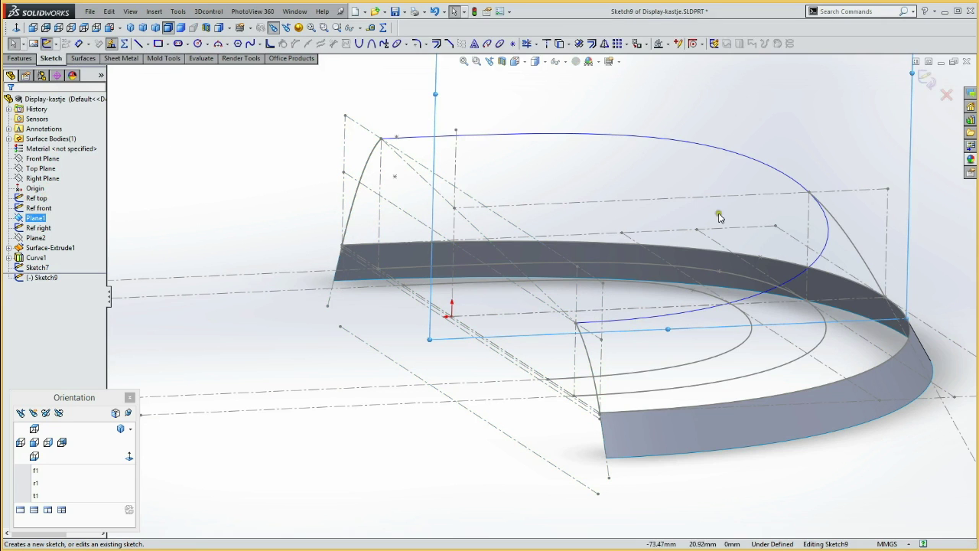
Convert the right-hand curve from band to Curve1 into Sketch9 and close the sketch
left_click(862, 259)
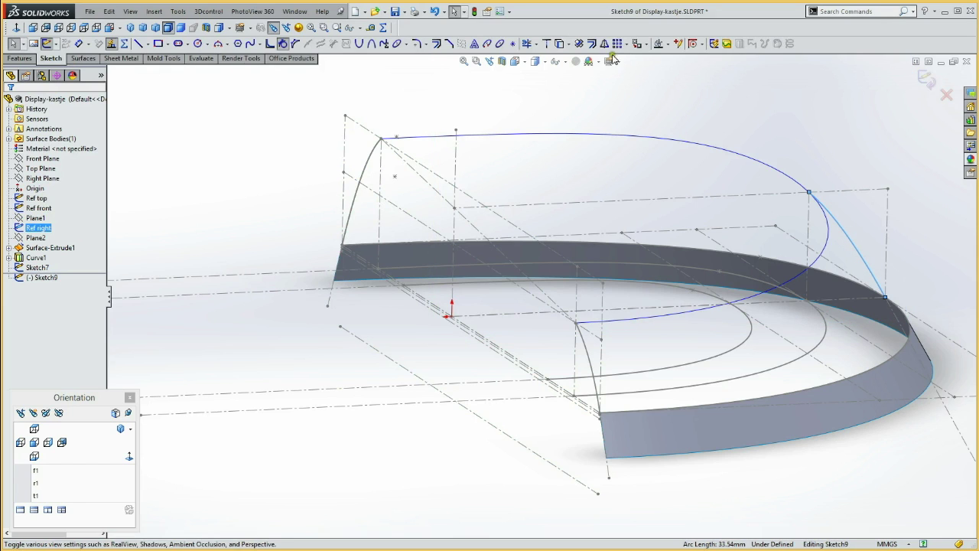
left_click(561, 45)
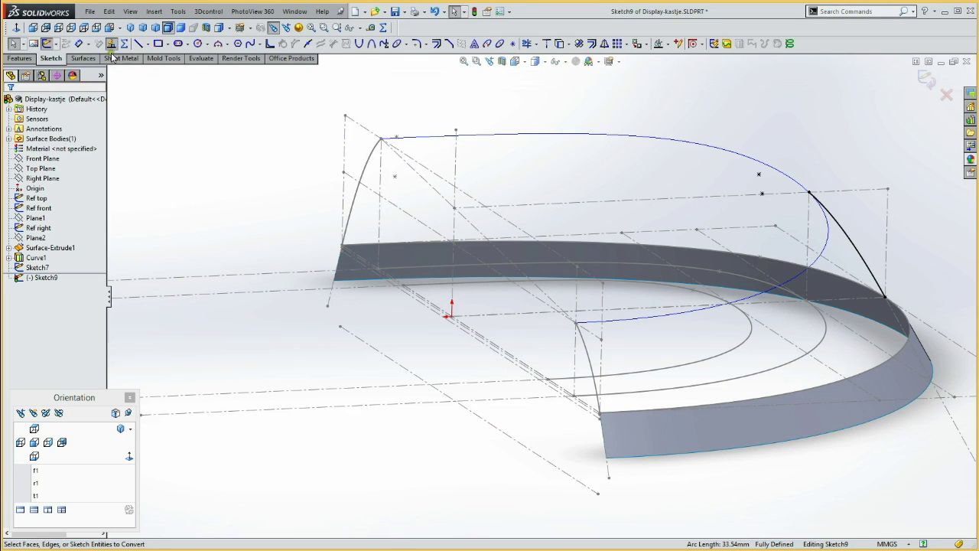
left_click(48, 44)
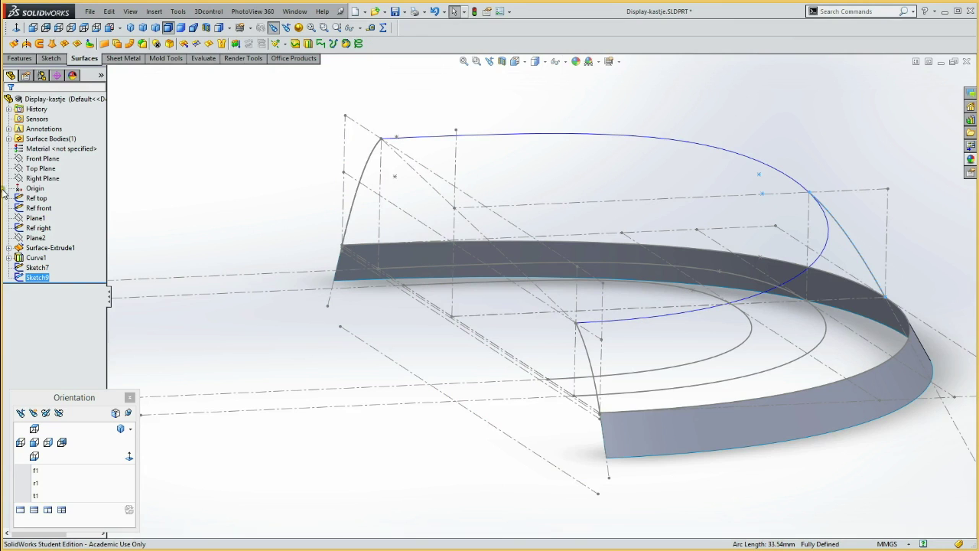
left_click(37, 159)
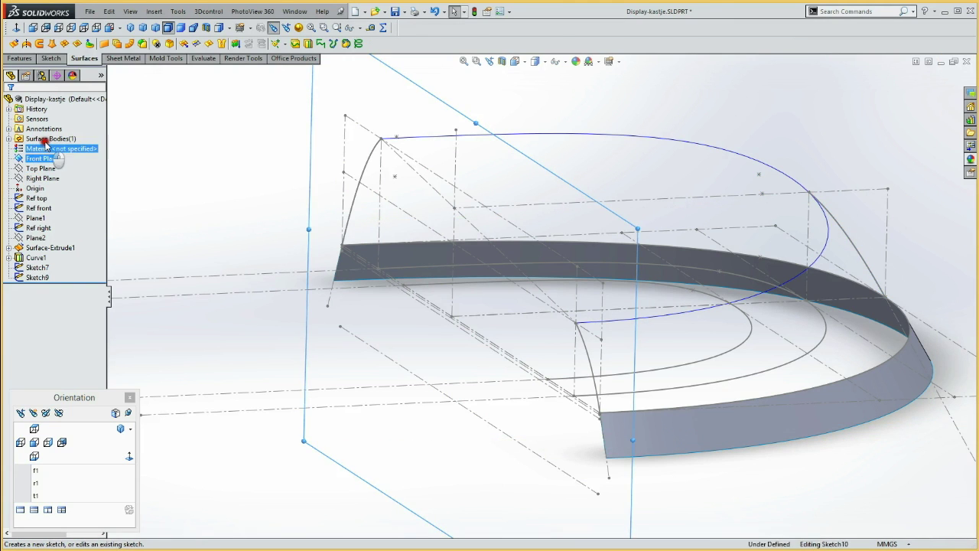
Convert the 27.40 mm front curve into Sketch10 on Front Plane and close it
left_click(44, 142)
left_click(586, 358)
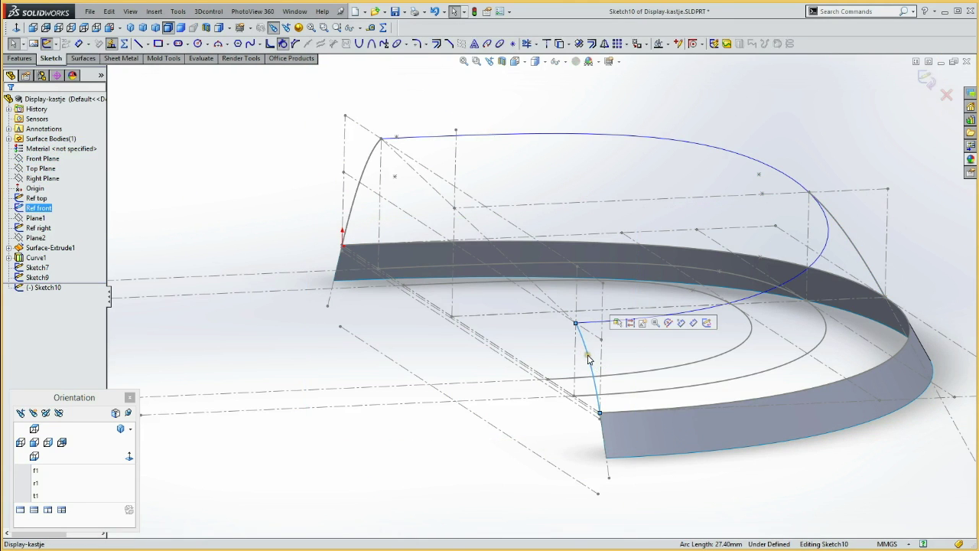
key("c")
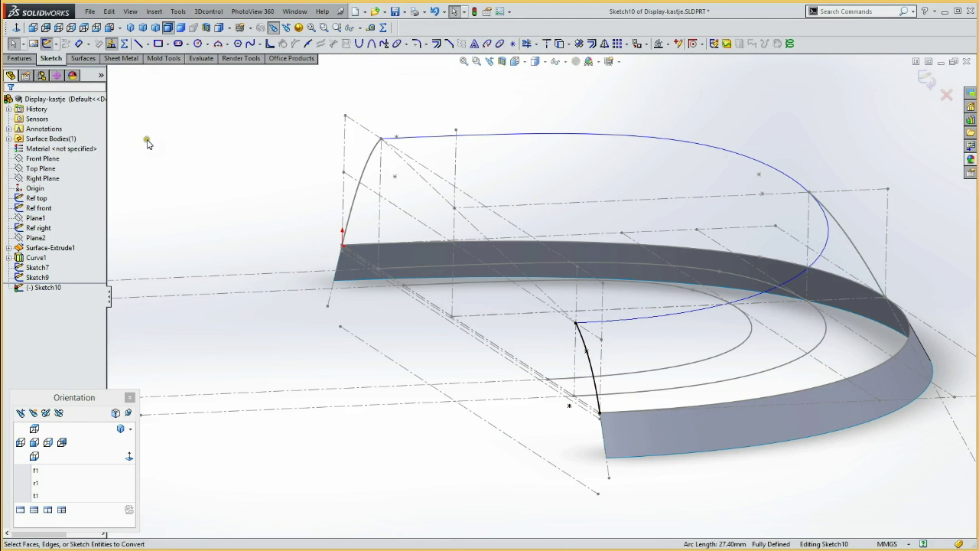
left_click(47, 44)
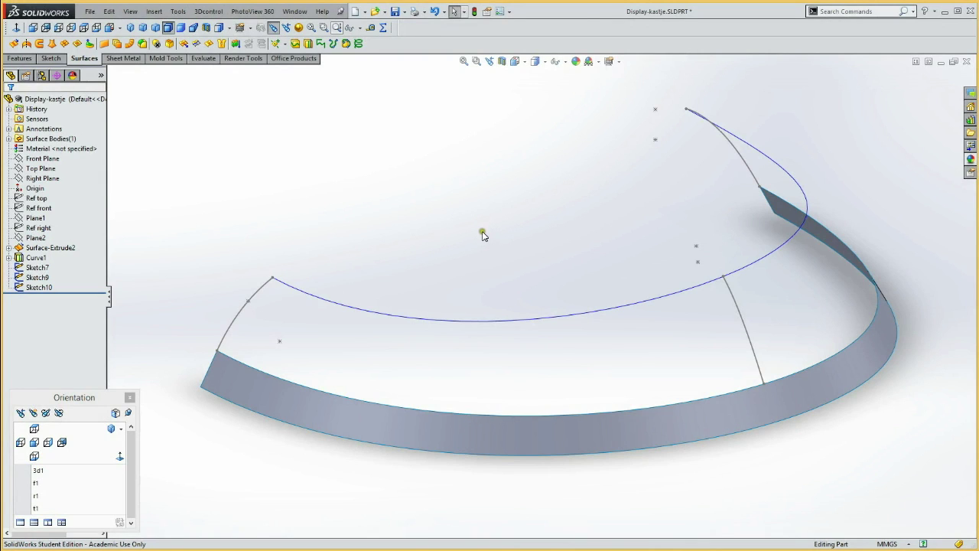
Inspect the Sketch10 and Sketch7 guide curves, Curve1 and the band's top edge
left_click(259, 297)
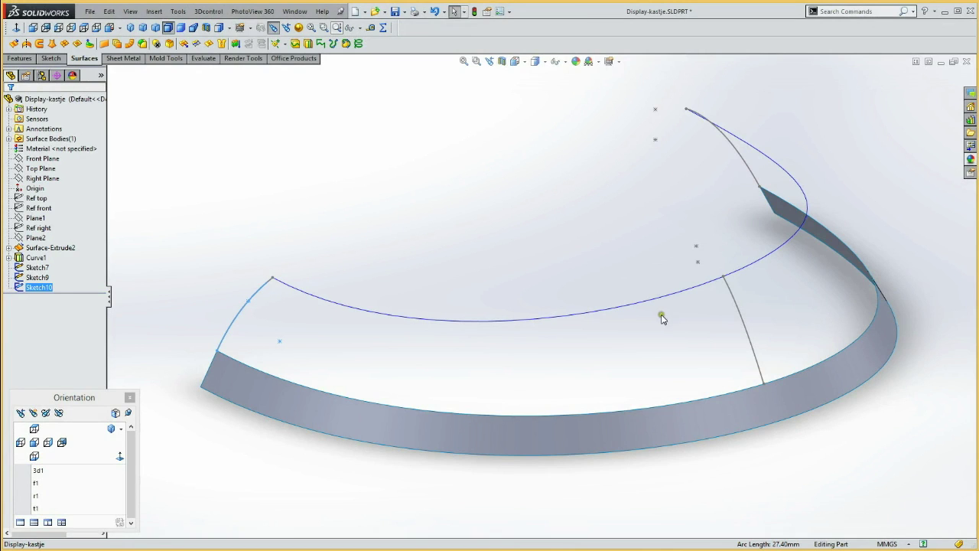
left_click(746, 165)
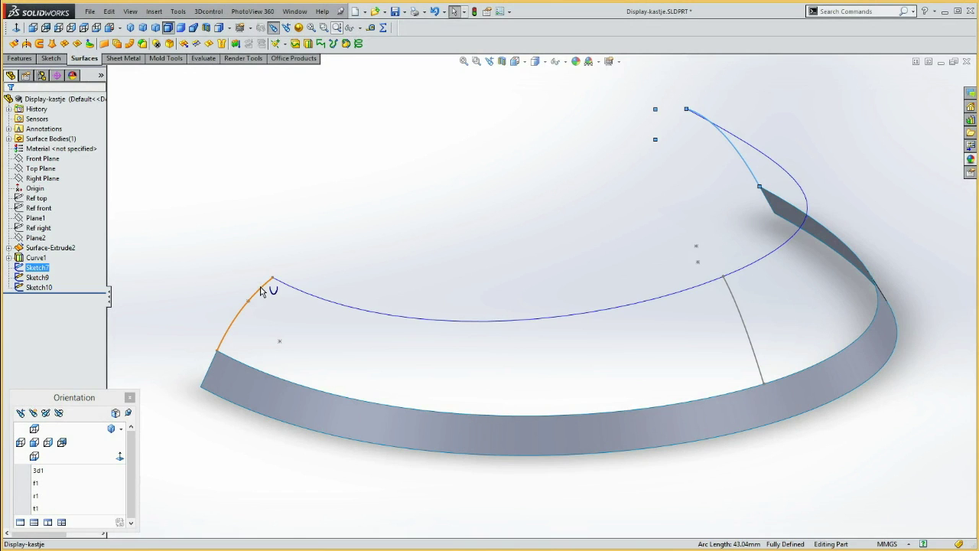
left_click(306, 295)
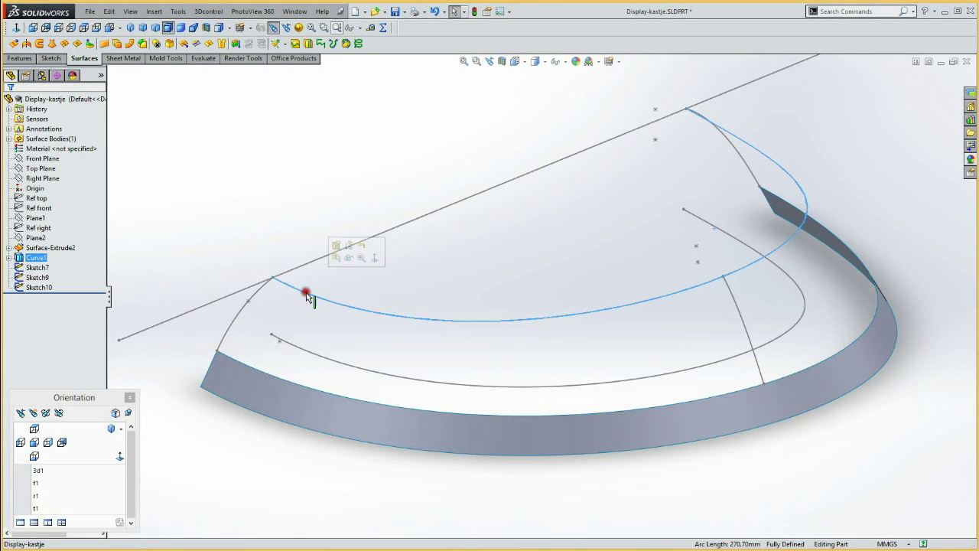
left_click(426, 414)
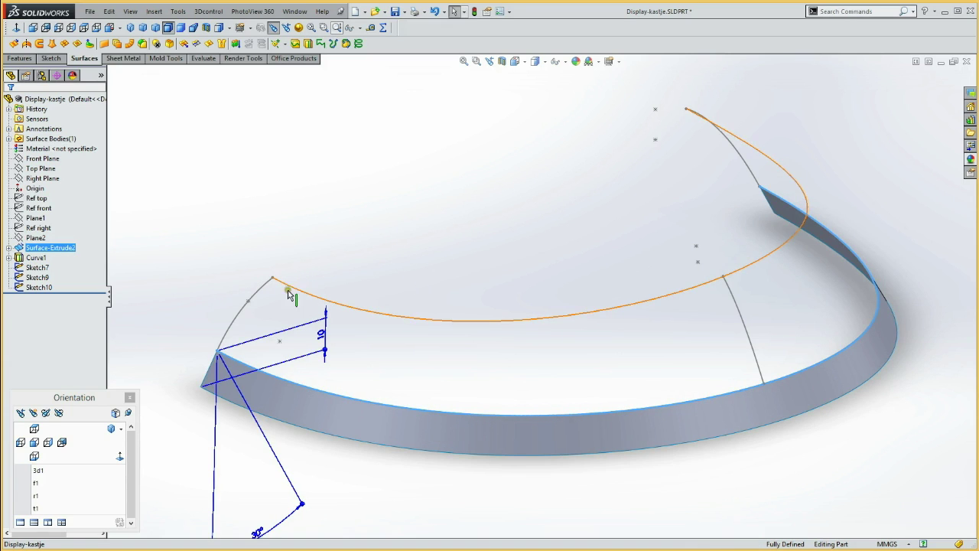
left_click(262, 296)
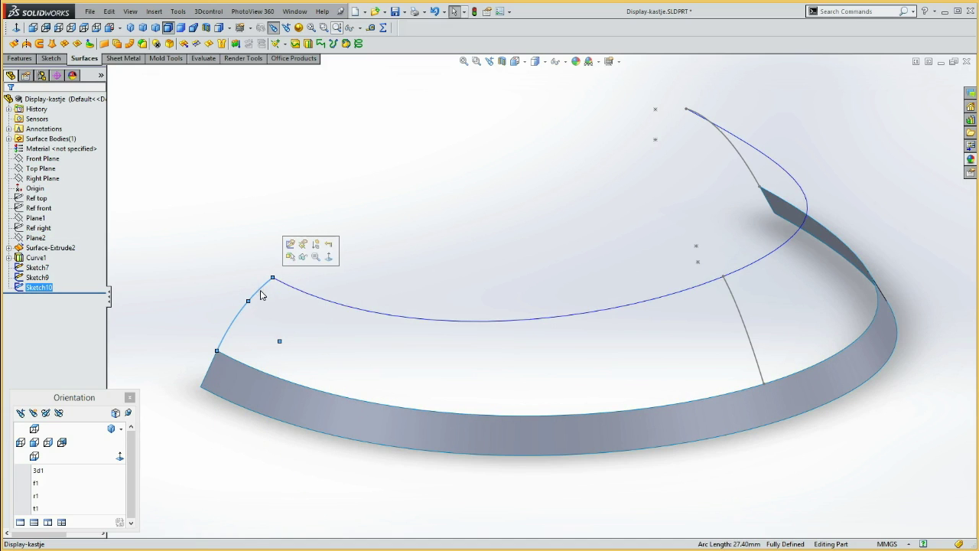
left_click(248, 274)
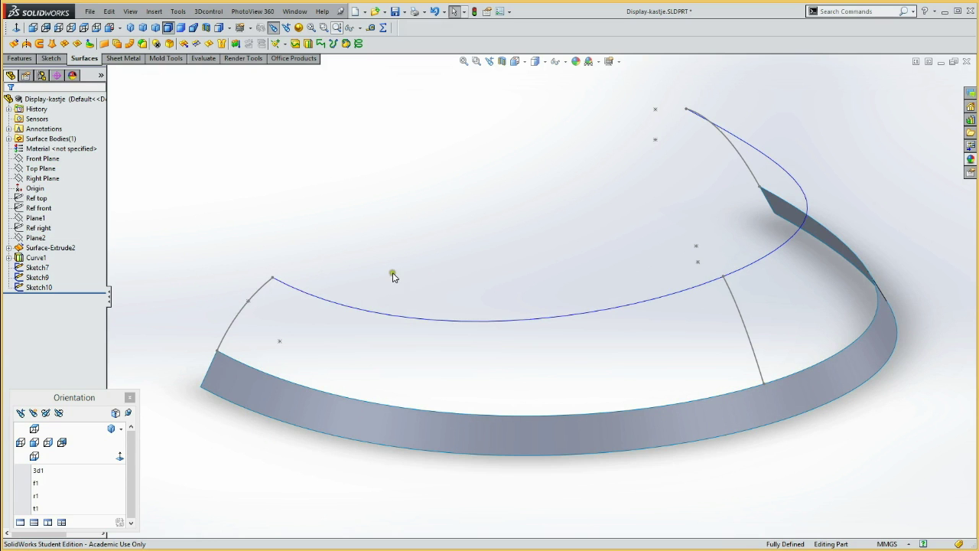
mouse_move(303, 237)
middle_mouse_down()
mouse_move(352, 207)
mouse_move(449, 260)
mouse_move(415, 283)
mouse_move(419, 255)
mouse_move(395, 240)
mouse_move(444, 252)
middle_mouse_up()
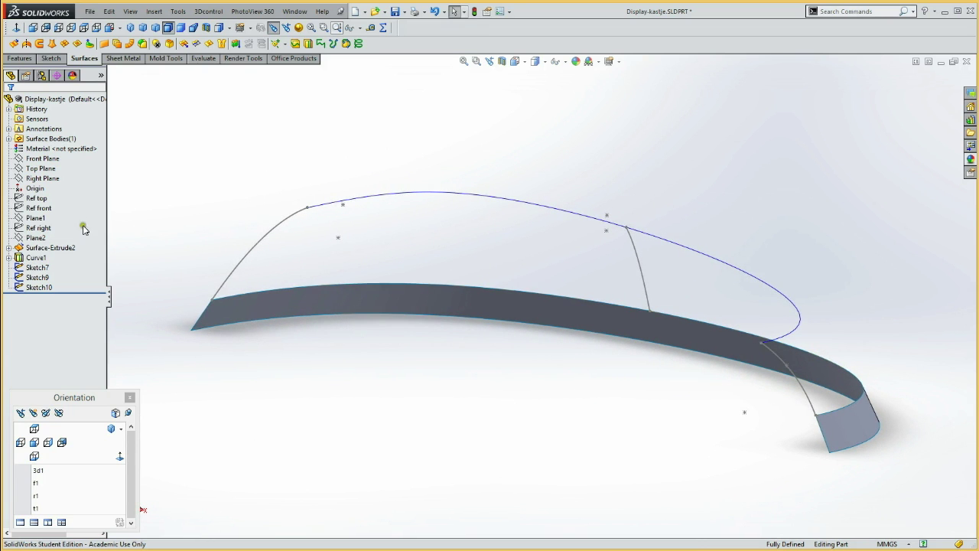
Start a Lofted Surface with the band's top edge and Curve1 as profiles
left_click(309, 289)
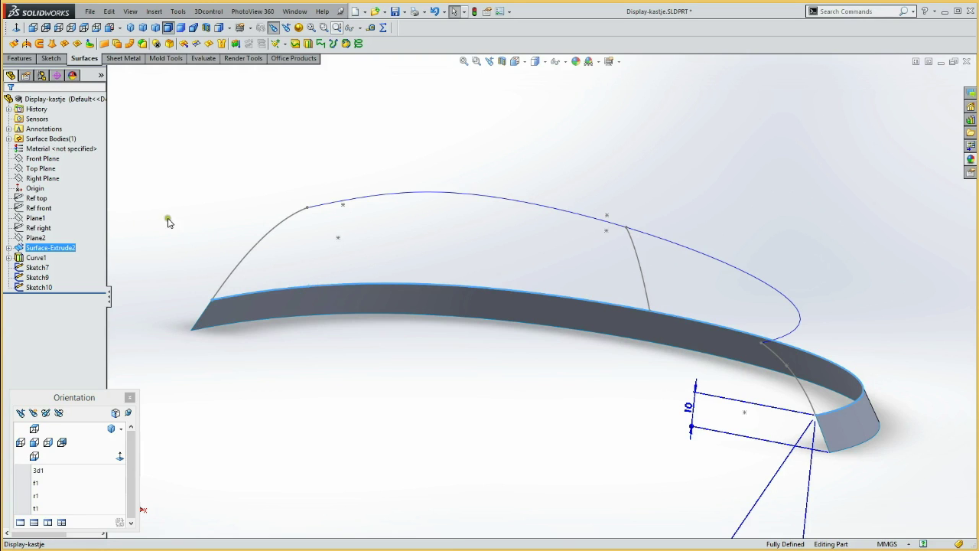
left_click(34, 259)
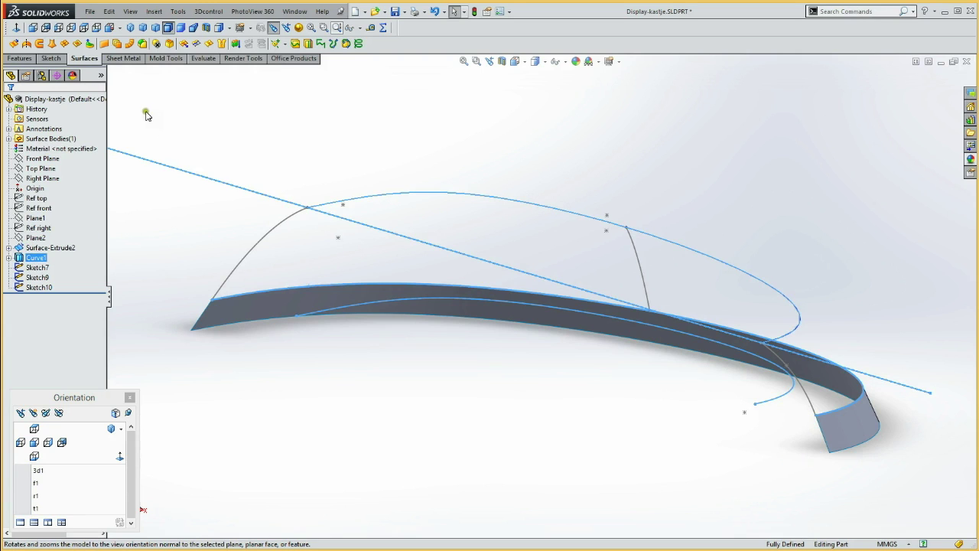
left_click(52, 44)
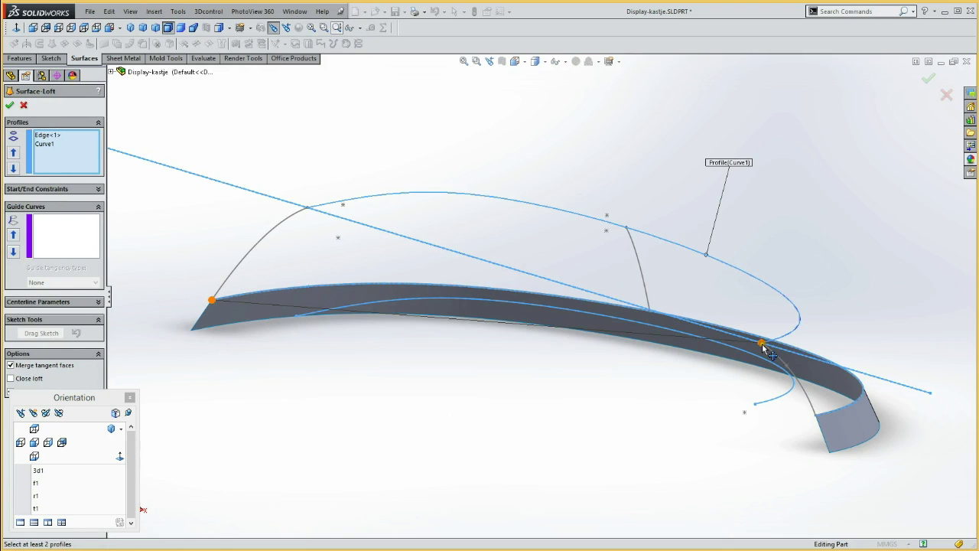
Snap the loft connectors onto Curve1's end and check the band-to-Curve1 preview
left_click_drag(763, 344, 307, 208)
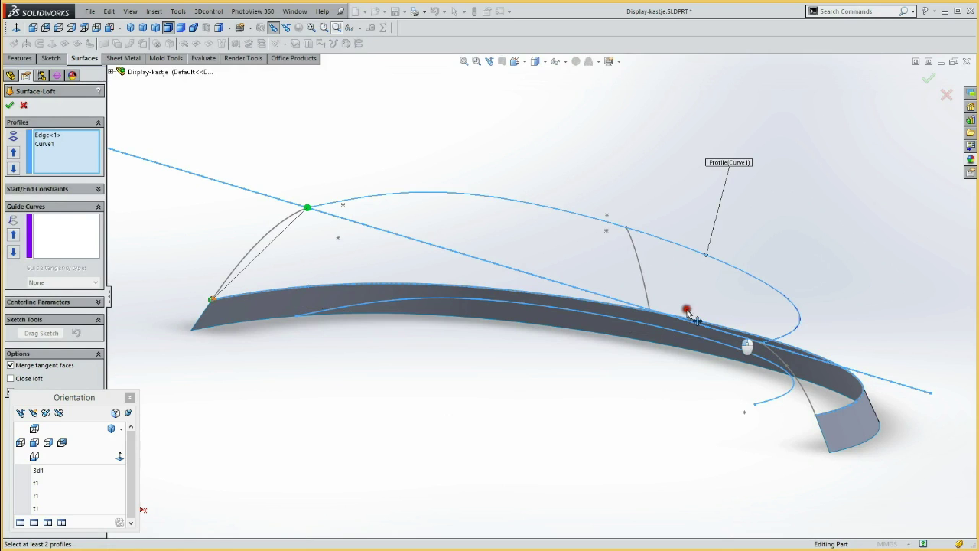
left_click_drag(381, 273, 308, 211)
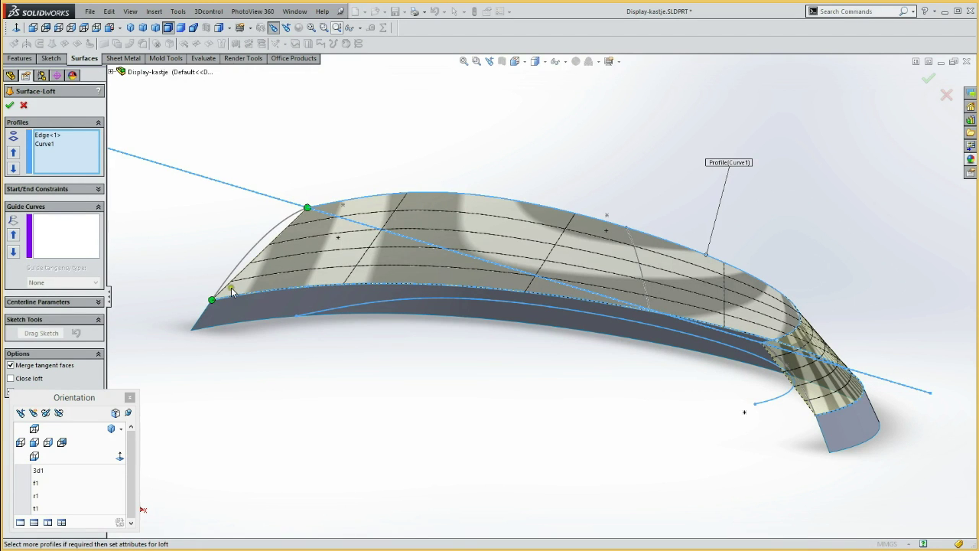
mouse_move(851, 242)
middle_mouse_down()
mouse_move(787, 243)
mouse_move(787, 258)
mouse_move(813, 225)
mouse_move(750, 212)
mouse_move(756, 232)
mouse_move(791, 214)
mouse_move(870, 221)
mouse_move(897, 252)
mouse_move(846, 240)
mouse_move(821, 267)
mouse_move(842, 271)
mouse_move(847, 254)
middle_mouse_up()
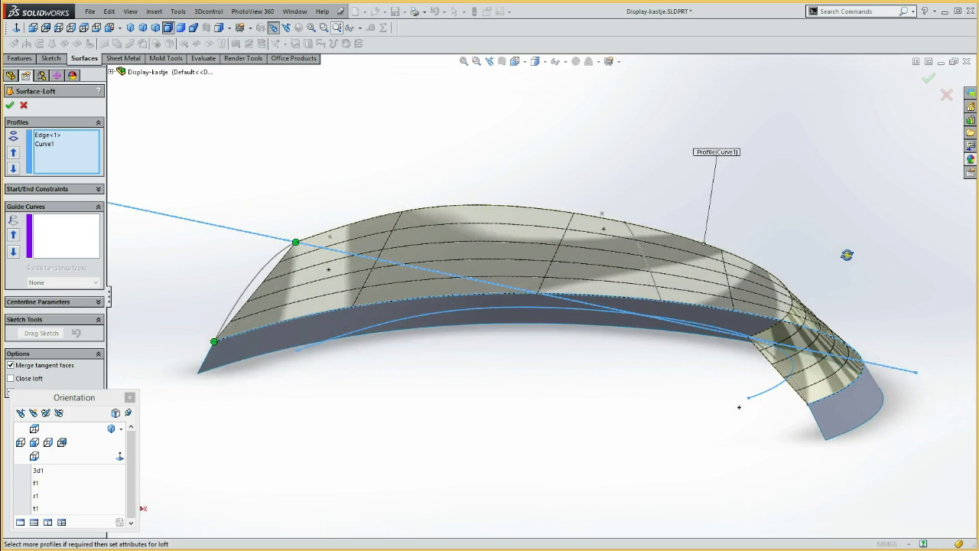
left_click(70, 241)
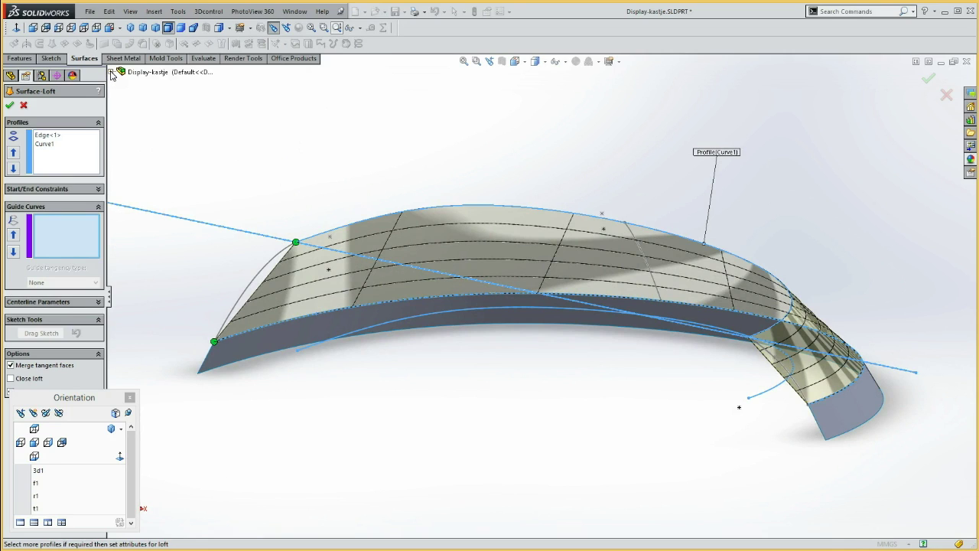
Add Sketch7, Sketch9 and Sketch10 as loft guide curves, kept in that order
left_click(111, 72)
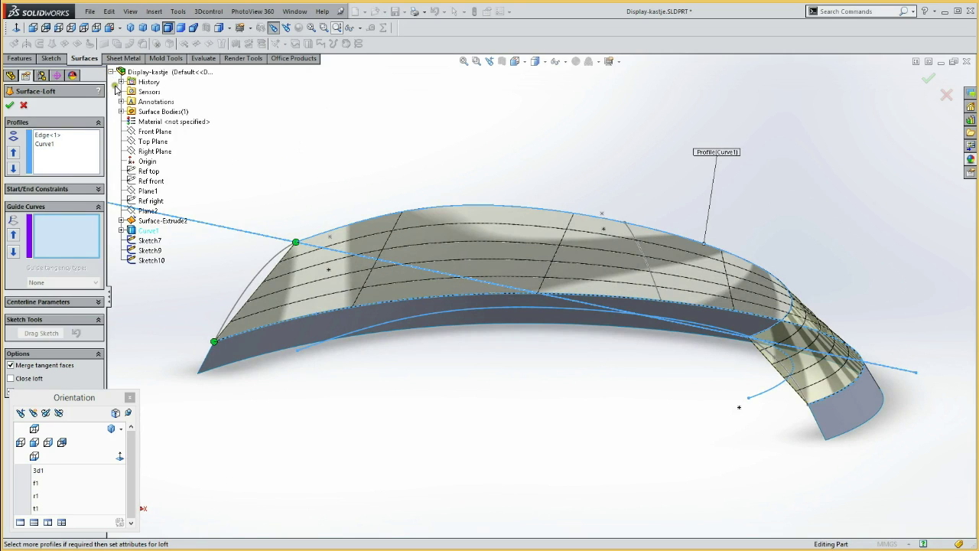
left_click(150, 241)
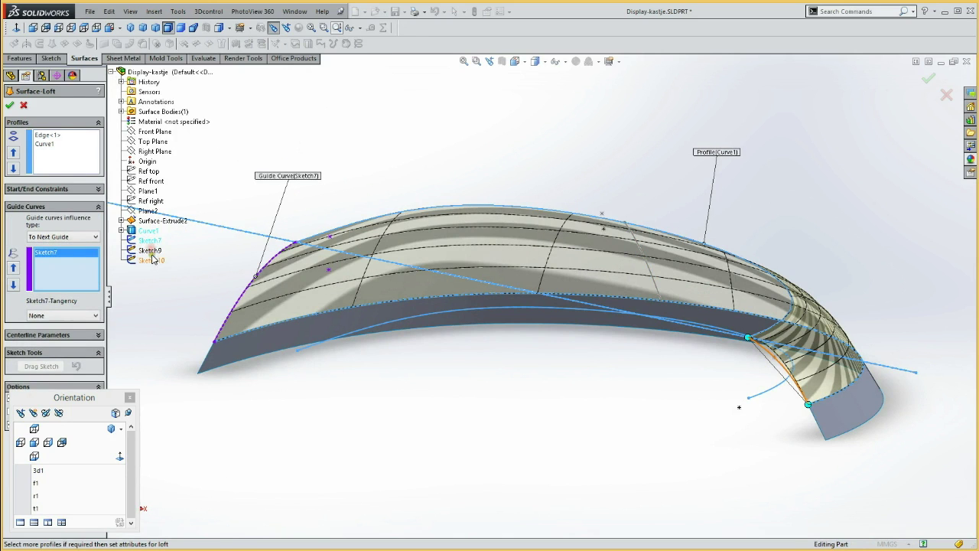
left_click(150, 251)
left_click(151, 261)
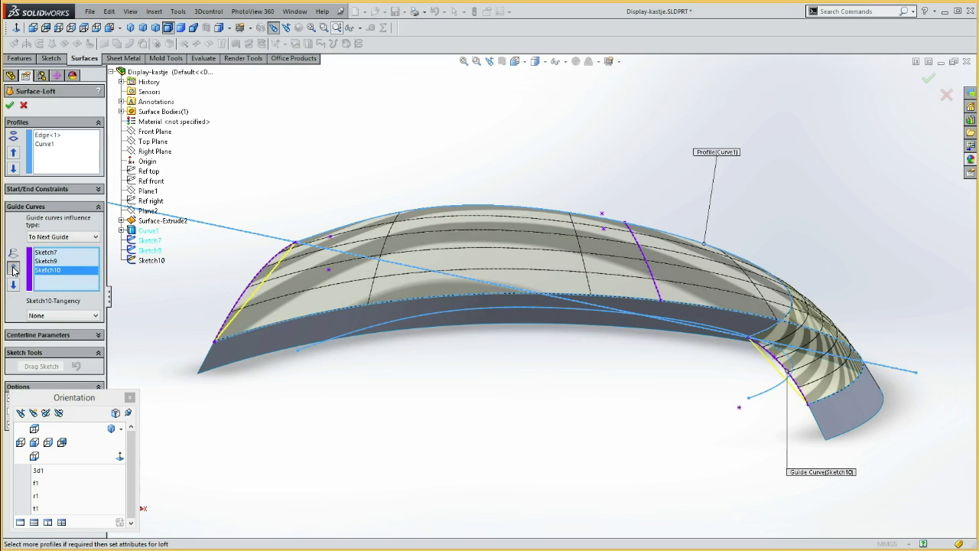
left_click(13, 268)
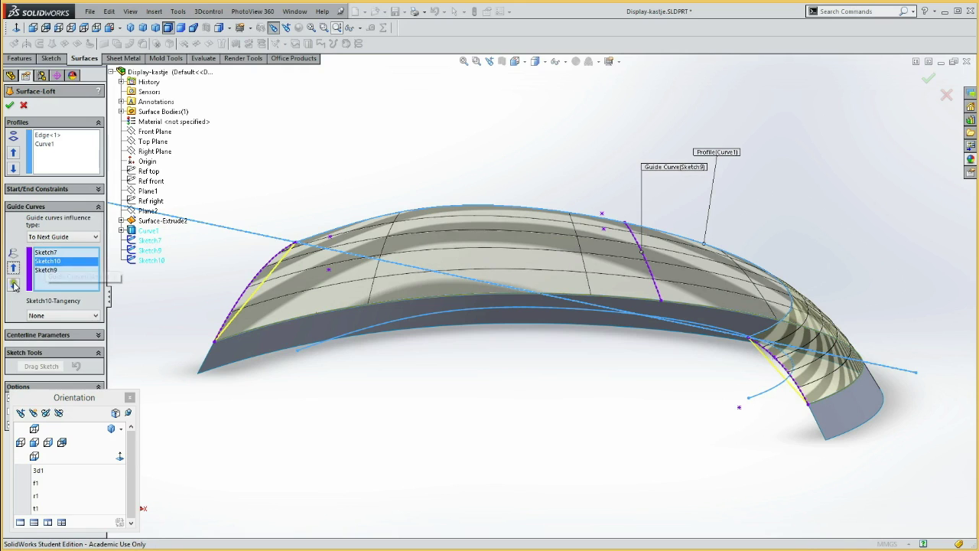
left_click(19, 285)
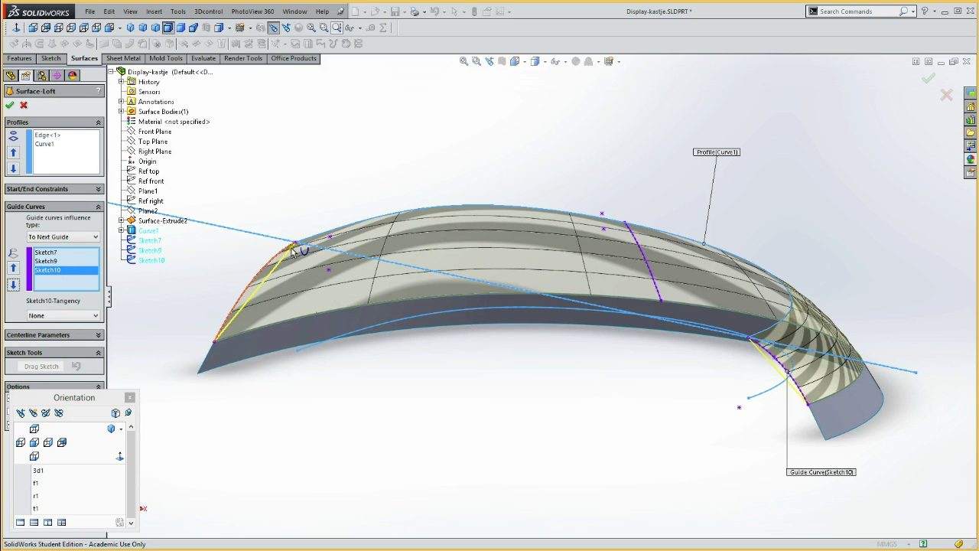
Orbit the loft preview to a flatter side view and select the Edge<1> start profile
mouse_move(820, 295)
middle_mouse_down()
mouse_move(705, 308)
mouse_move(572, 355)
middle_mouse_up()
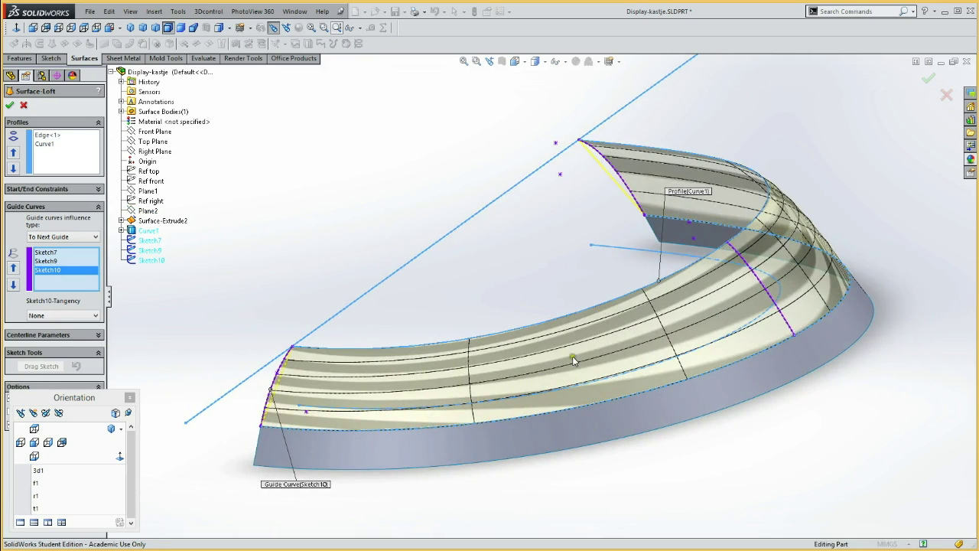
mouse_move(650, 247)
middle_mouse_down()
mouse_move(505, 234)
mouse_move(485, 245)
mouse_move(535, 245)
mouse_move(589, 195)
mouse_move(616, 228)
mouse_move(601, 253)
mouse_move(575, 259)
middle_mouse_up()
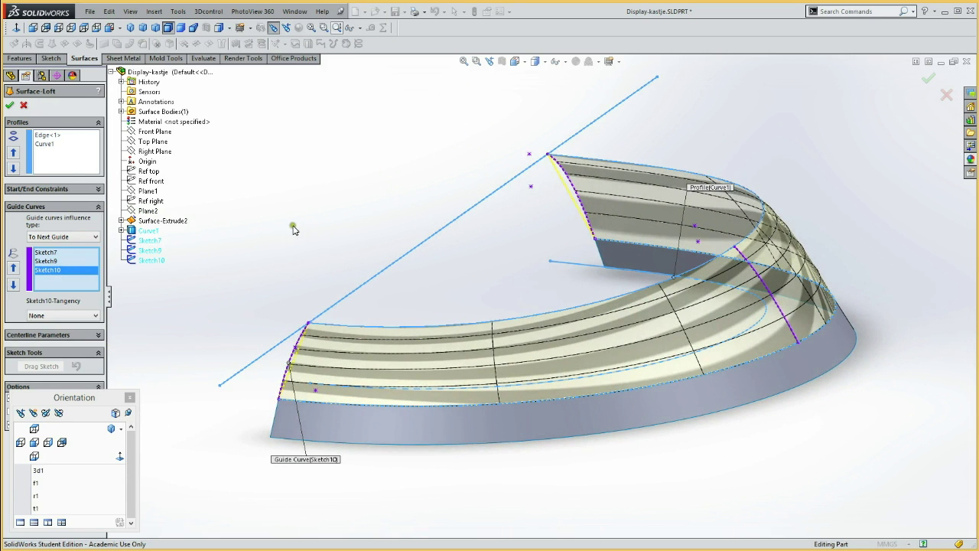
left_click(42, 137)
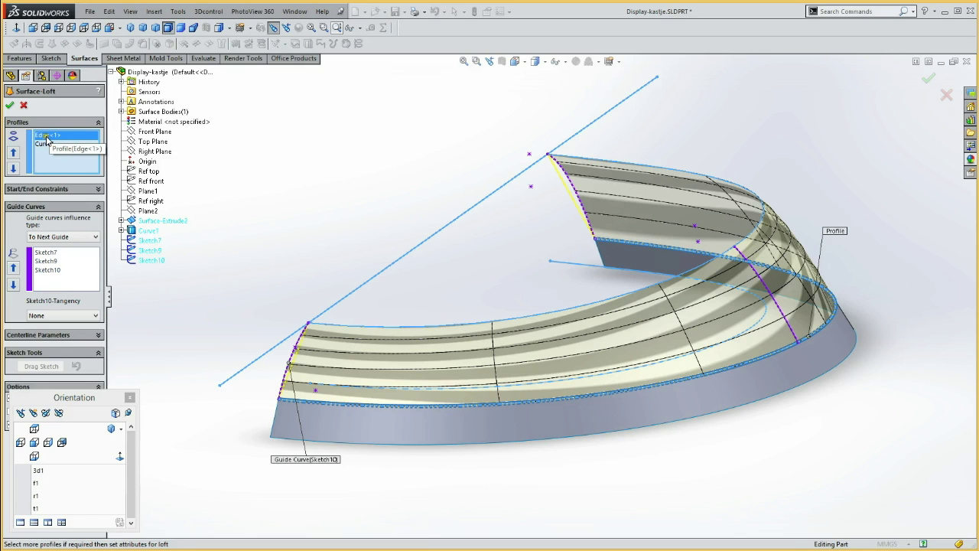
Set the loft's start constraint to Curvature To Face with value 1, applied to all
left_click(29, 189)
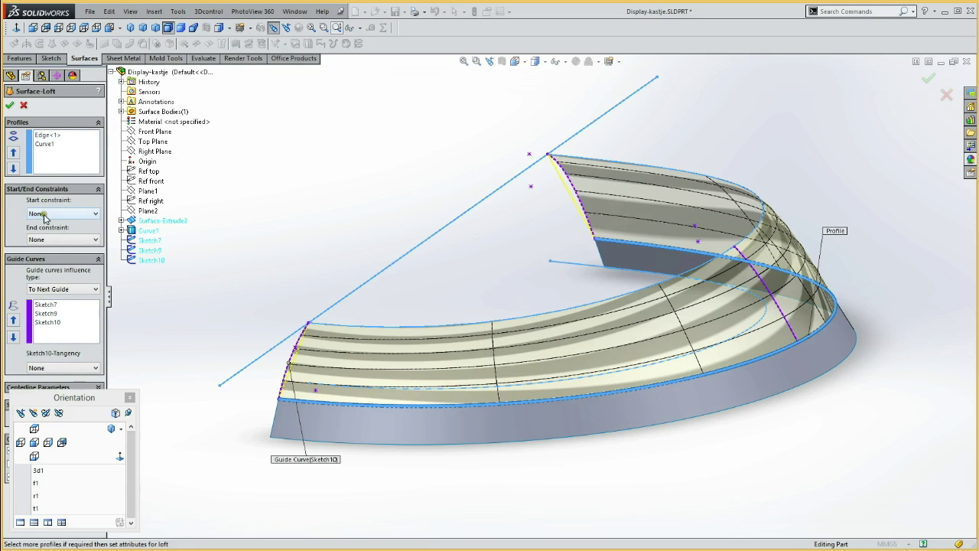
left_click(46, 215)
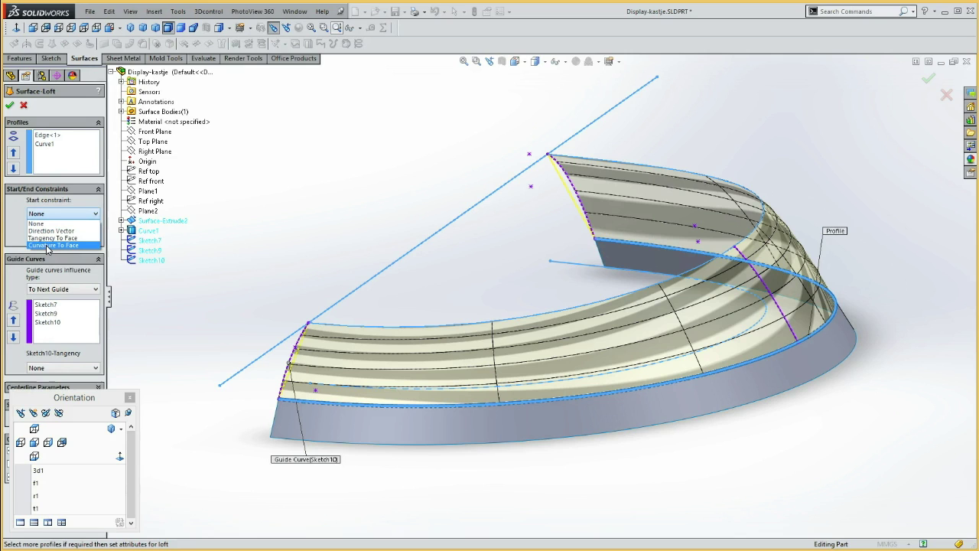
left_click(48, 245)
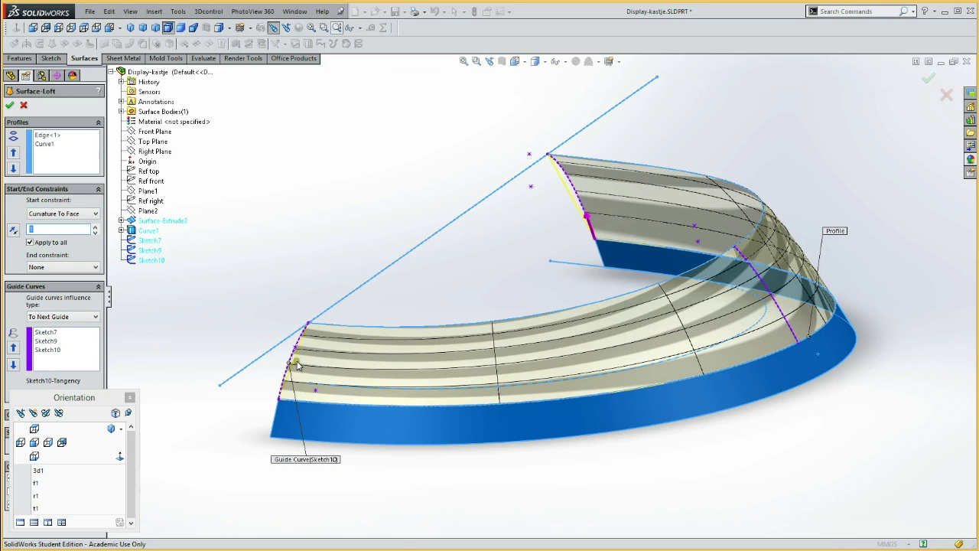
left_click(45, 334)
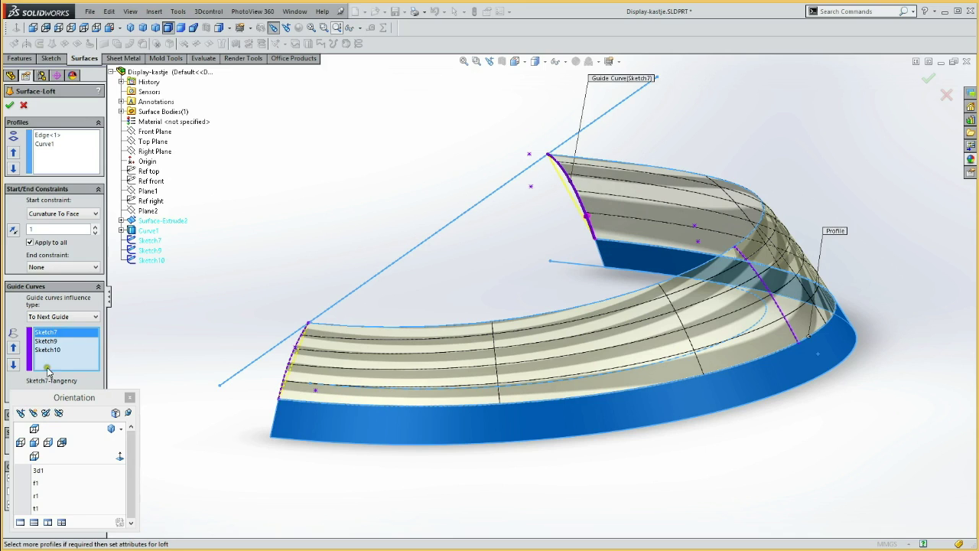
Keep guide influence at To Next Guide and set Sketch7 tangency to Normal To Profile
left_click(48, 318)
left_click(48, 325)
left_click_drag(97, 398, 215, 409)
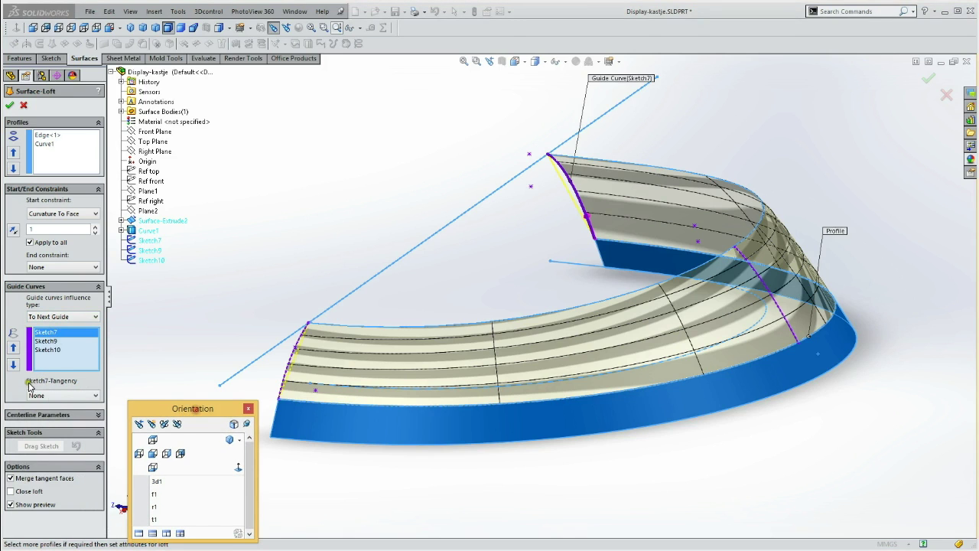
left_click(54, 396)
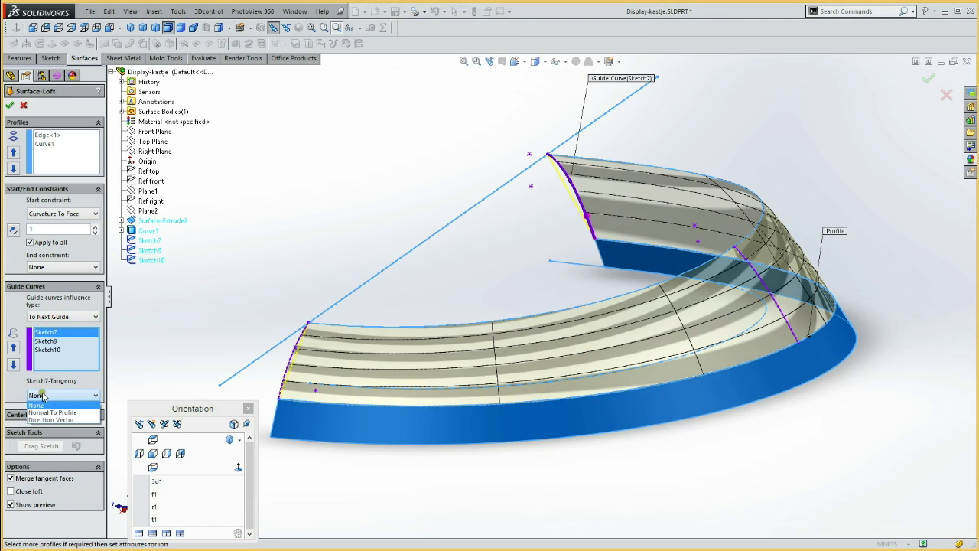
left_click(49, 413)
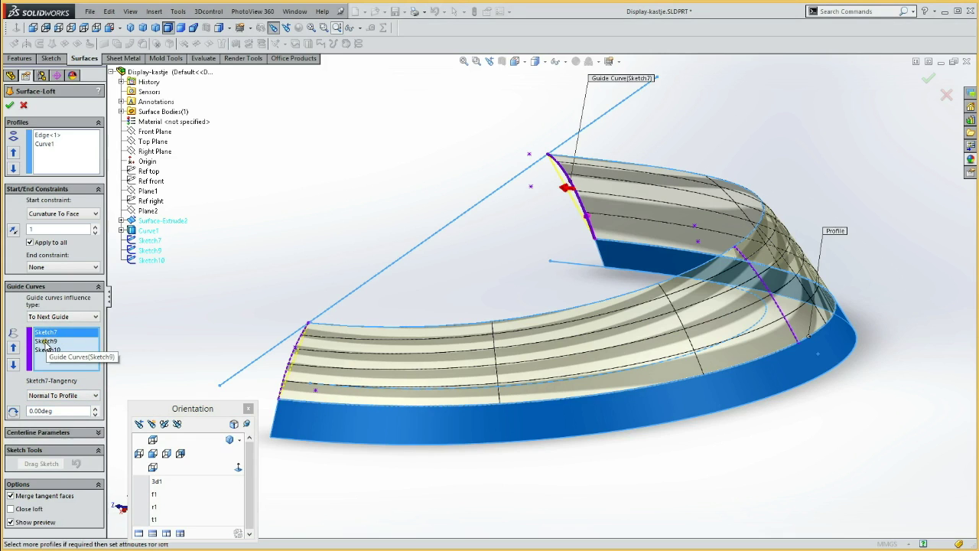
Set the Sketch10 guide tangency to Normal To Profile instead of Direction Vector
left_click(44, 341)
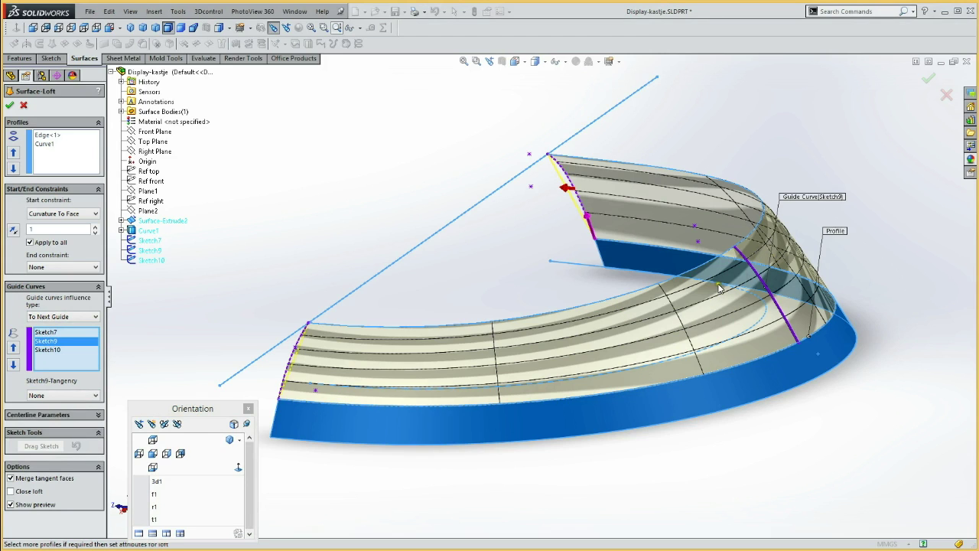
left_click(48, 350)
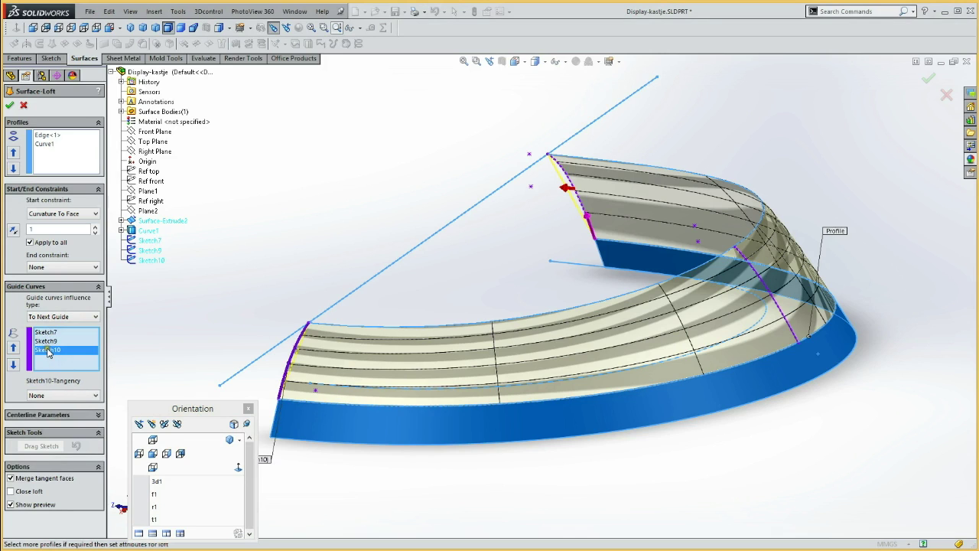
left_click(50, 395)
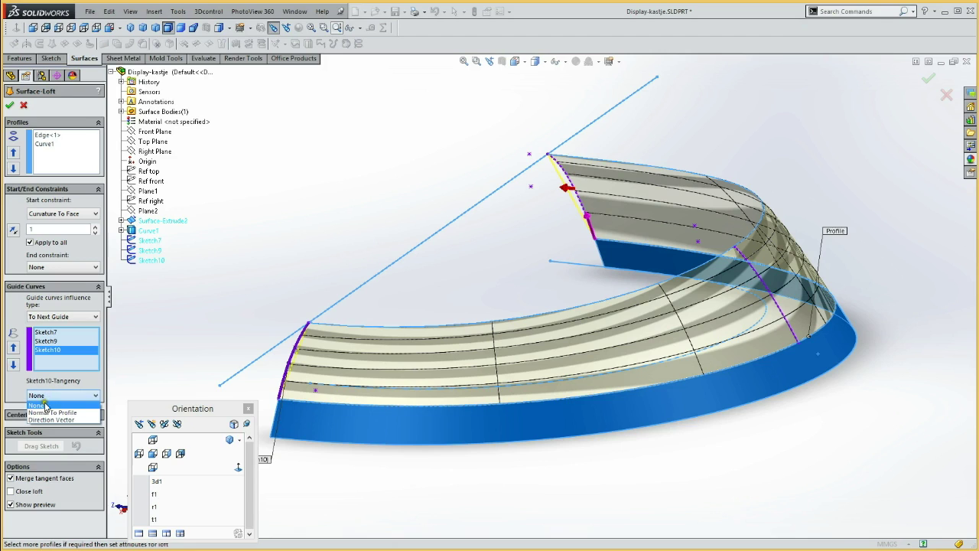
left_click(51, 419)
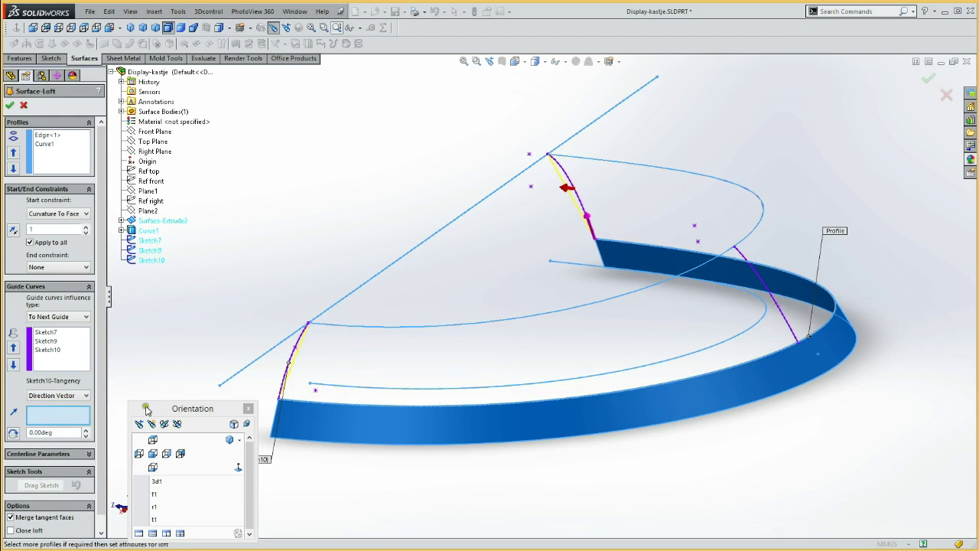
left_click(60, 395)
left_click(51, 414)
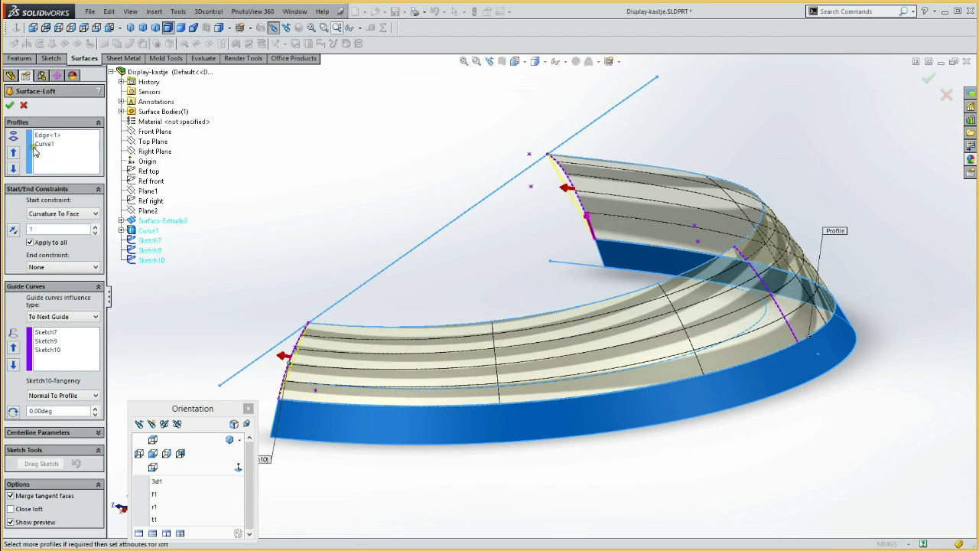
Leave the Curve1 end constraint at None and accept the loft as Surface-Loft3
left_click(43, 145)
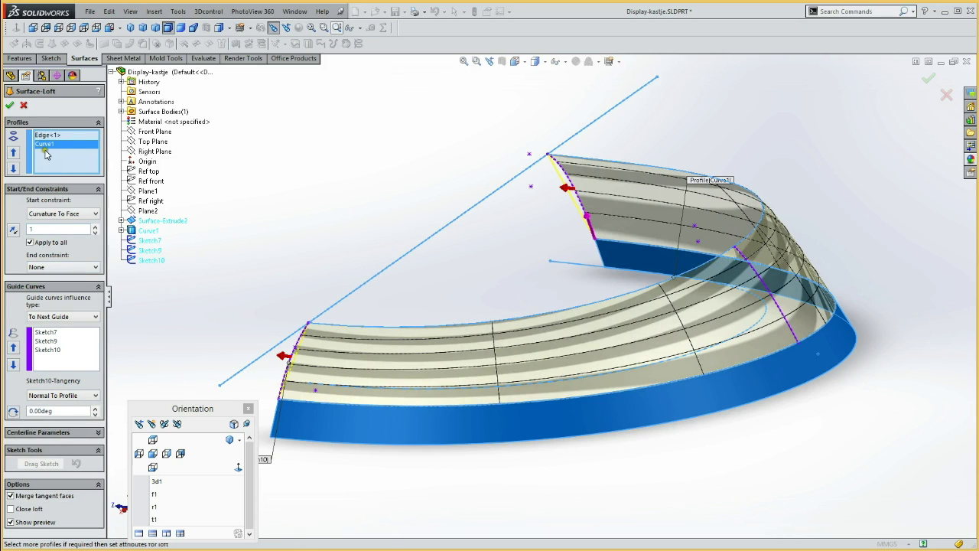
left_click(45, 267)
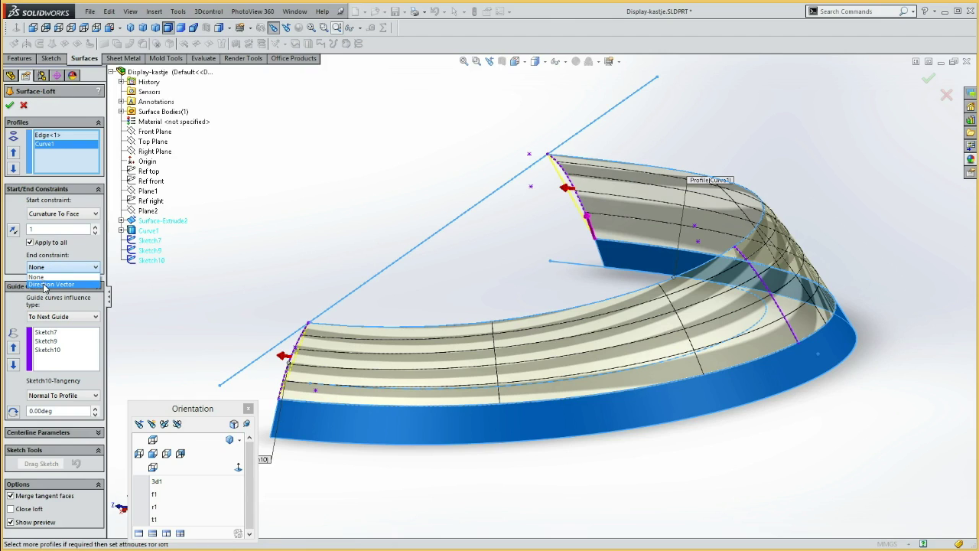
left_click(38, 276)
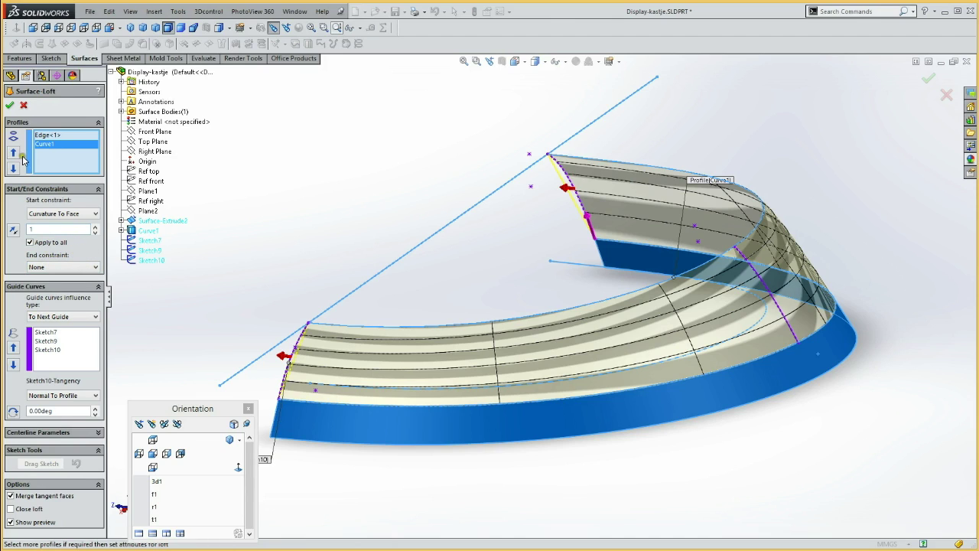
left_click(9, 106)
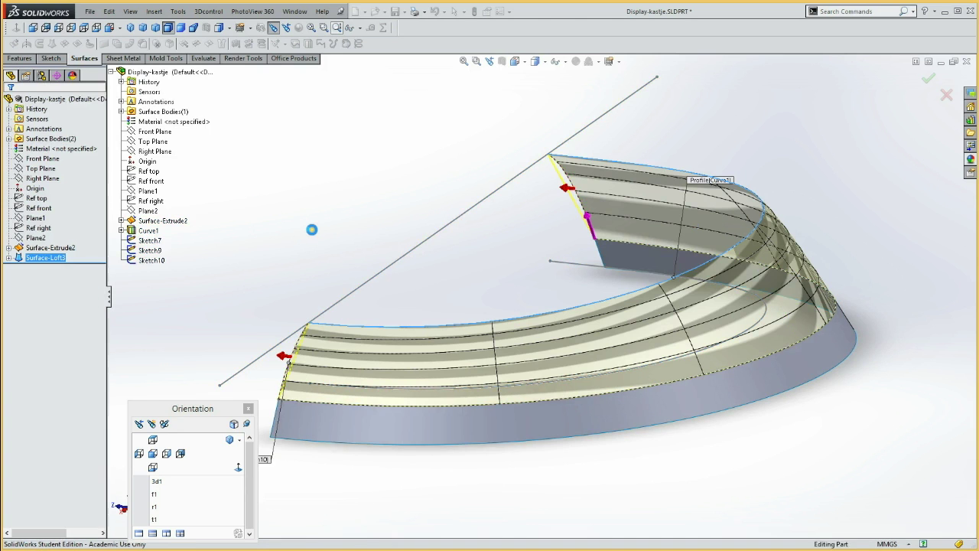
Hide the Surface-Extrude2 body from the Surface Bodies folder so only Surface-Loft3 shows
mouse_move(352, 221)
middle_mouse_down()
mouse_move(293, 212)
mouse_move(408, 179)
mouse_move(420, 190)
mouse_move(335, 198)
mouse_move(382, 237)
mouse_move(321, 227)
middle_mouse_up()
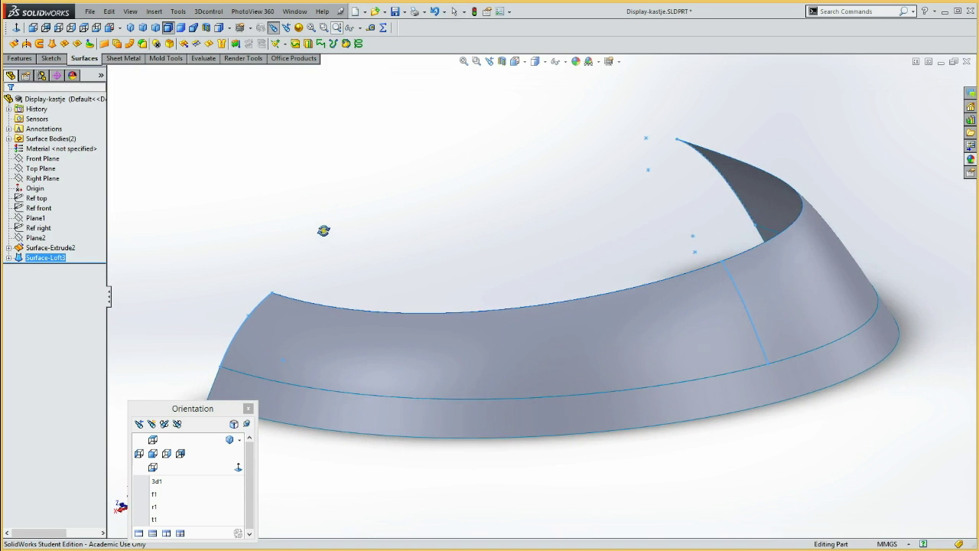
left_click(9, 139)
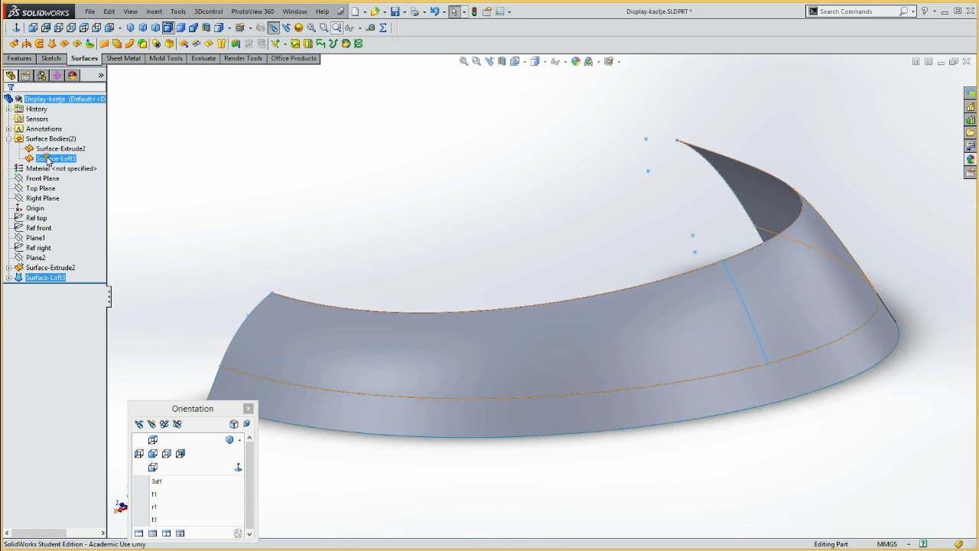
left_click(51, 150)
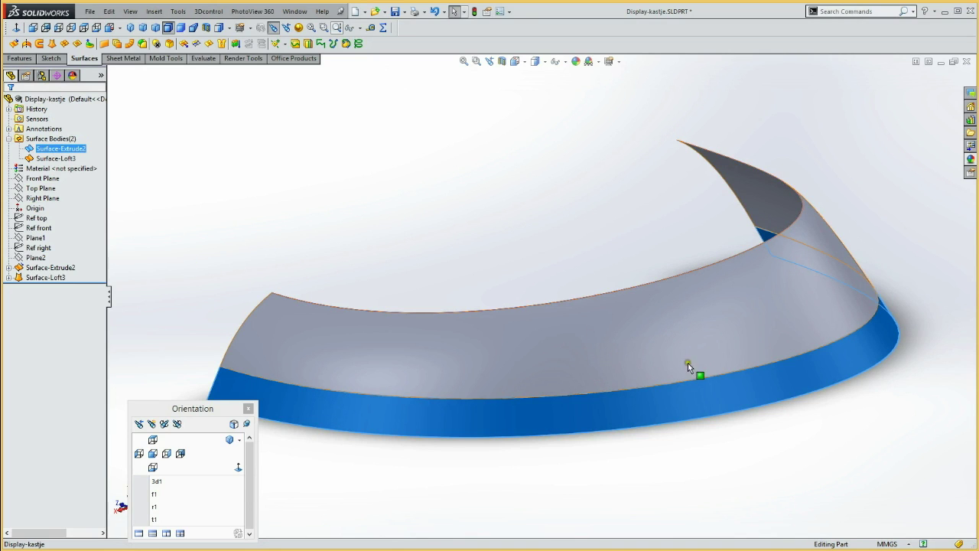
left_click(812, 340)
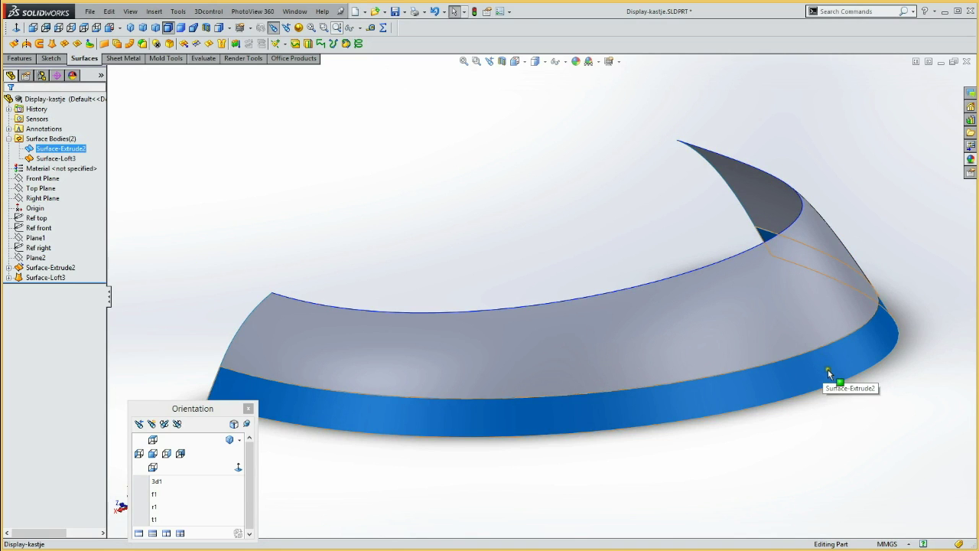
left_click(46, 138)
left_click(43, 147)
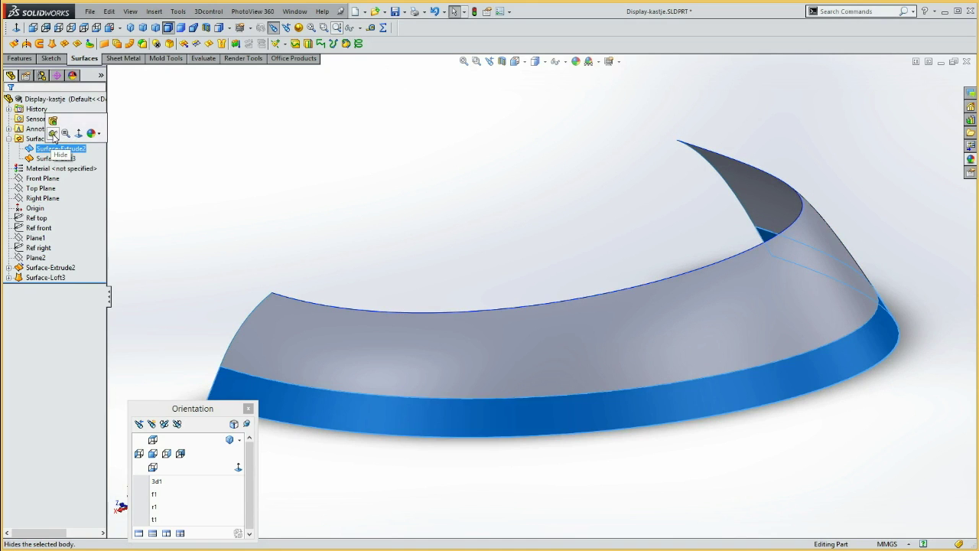
left_click(53, 134)
left_click(339, 223)
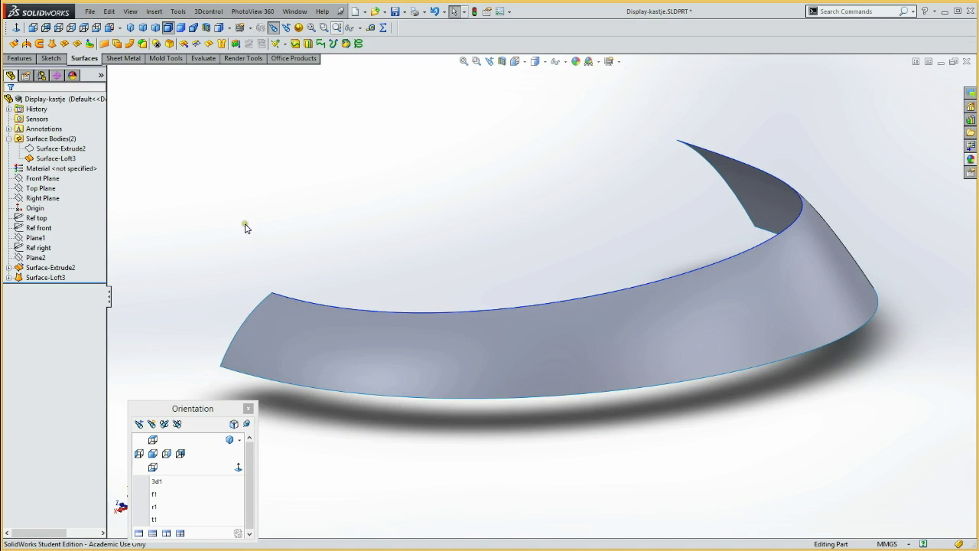